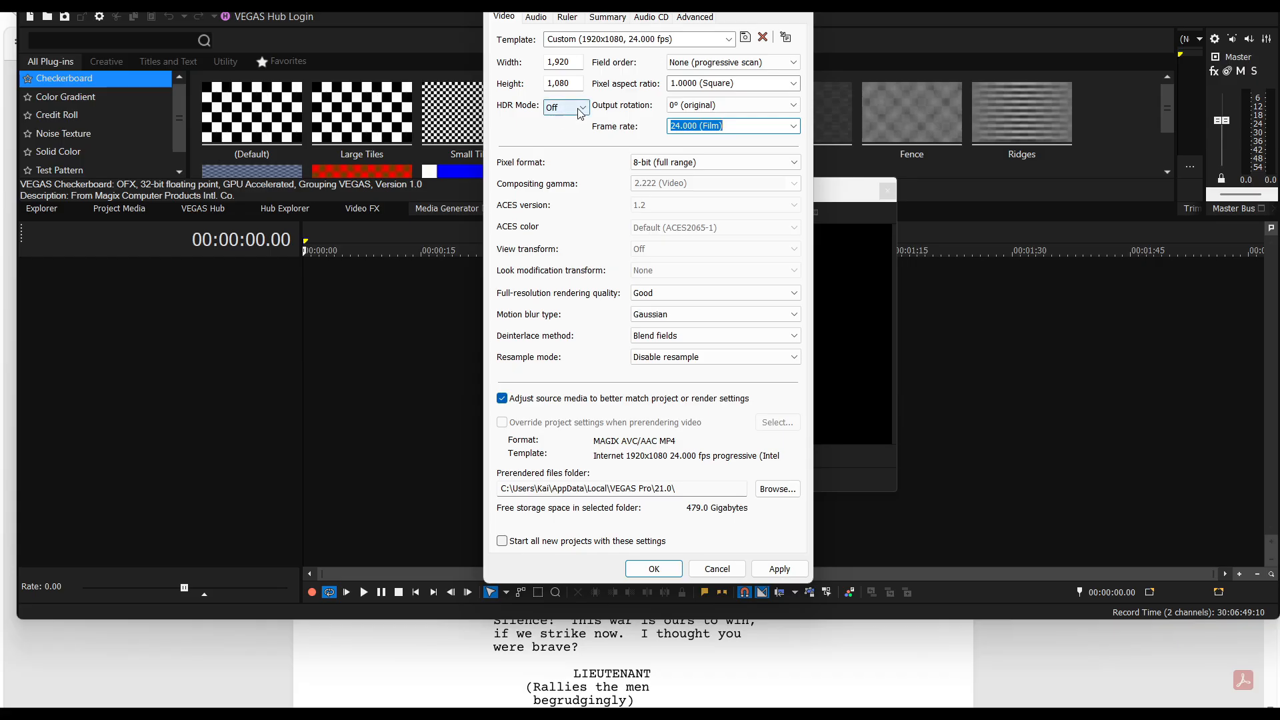
Keep the pixel format at 8-bit (full range) and apply the 1920x1080, 24 fps project video settings
{"action": "left_click", "coordinate": [794, 164]}
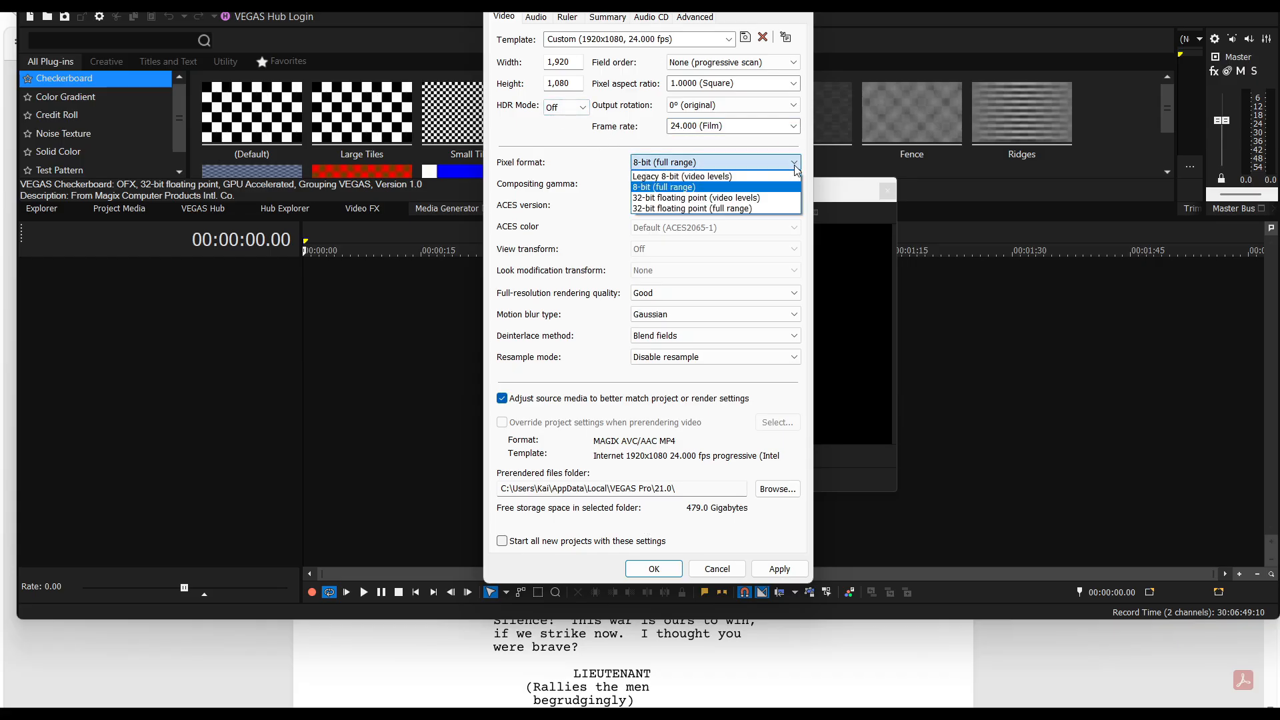
{"action": "left_click", "coordinate": [555, 222]}
{"action": "left_click", "coordinate": [772, 575]}
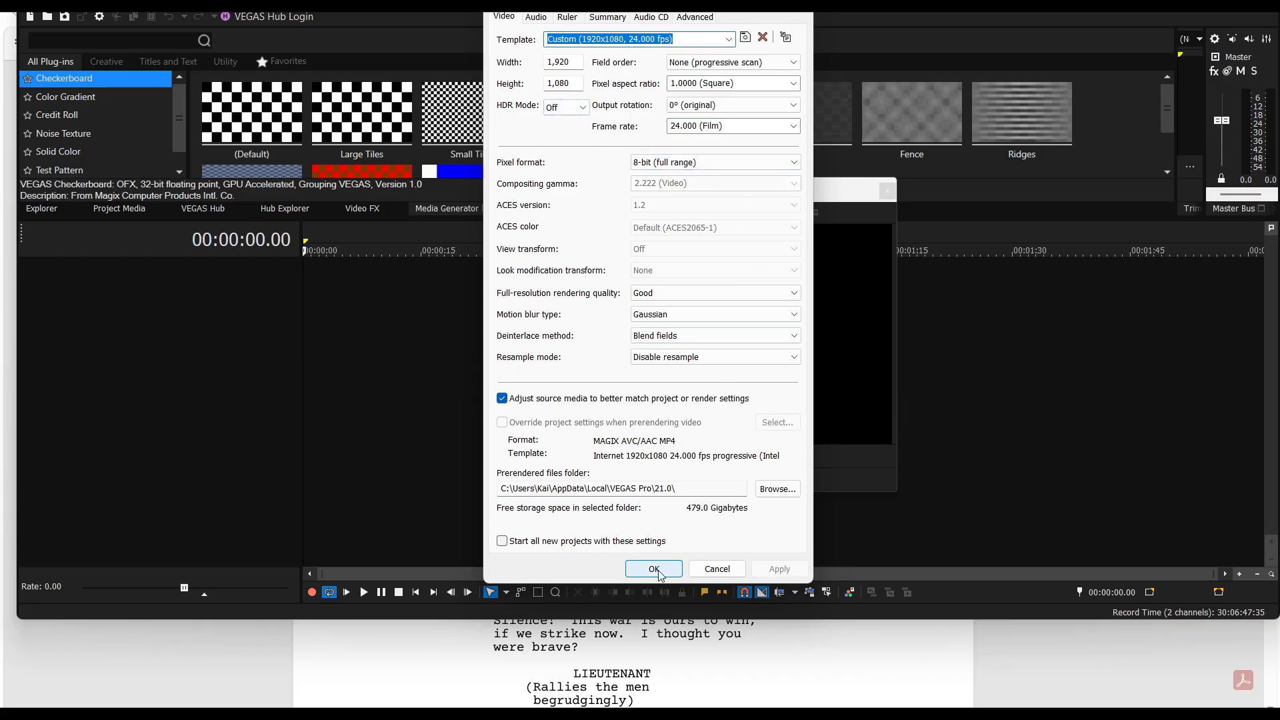
{"action": "left_click", "coordinate": [657, 572]}
Save the project under a name starting with "PZ Anime" in the Prince Zenith Anime Movie folder on the Seagate Portable Drive (E:)
{"action": "left_click", "coordinate": [28, 3]}
{"action": "left_click", "coordinate": [51, 85]}
{"action": "left_click", "coordinate": [520, 99]}
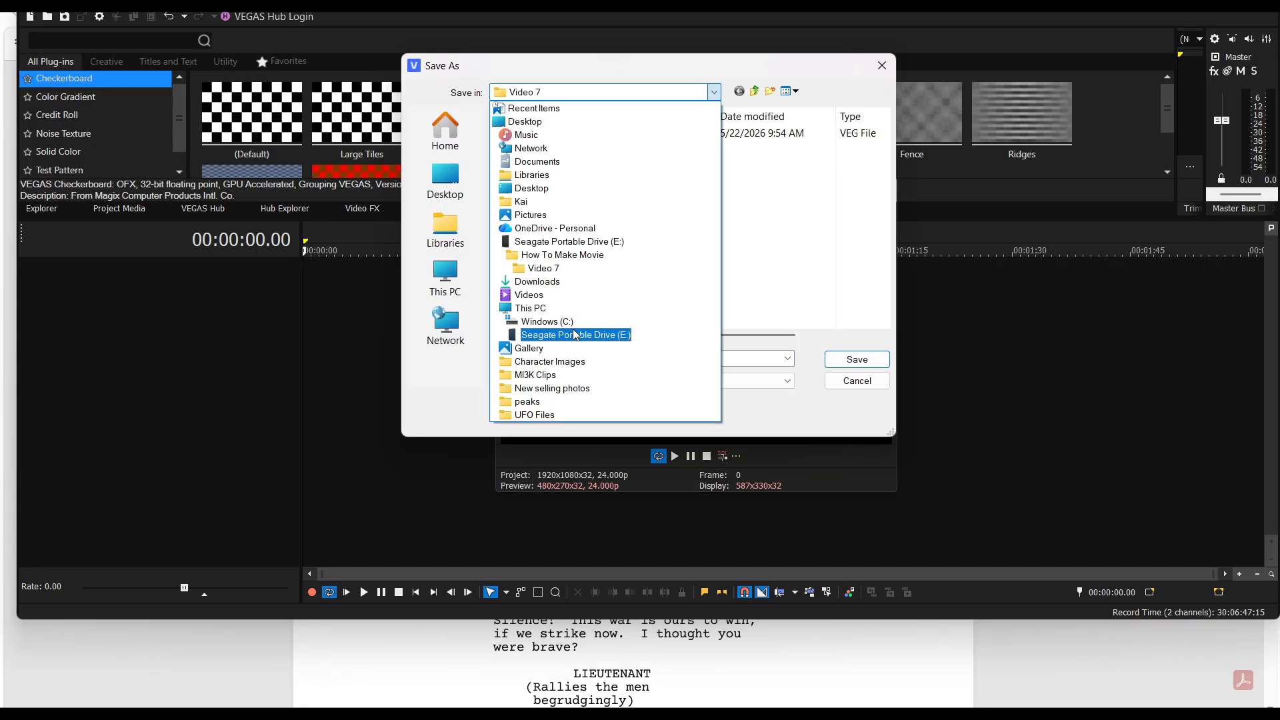
{"action": "left_click", "coordinate": [573, 334]}
{"action": "scroll", "coordinate": [534, 313], "scroll_direction": "down", "scroll_amount": 1}
{"action": "double_click", "coordinate": [540, 332]}
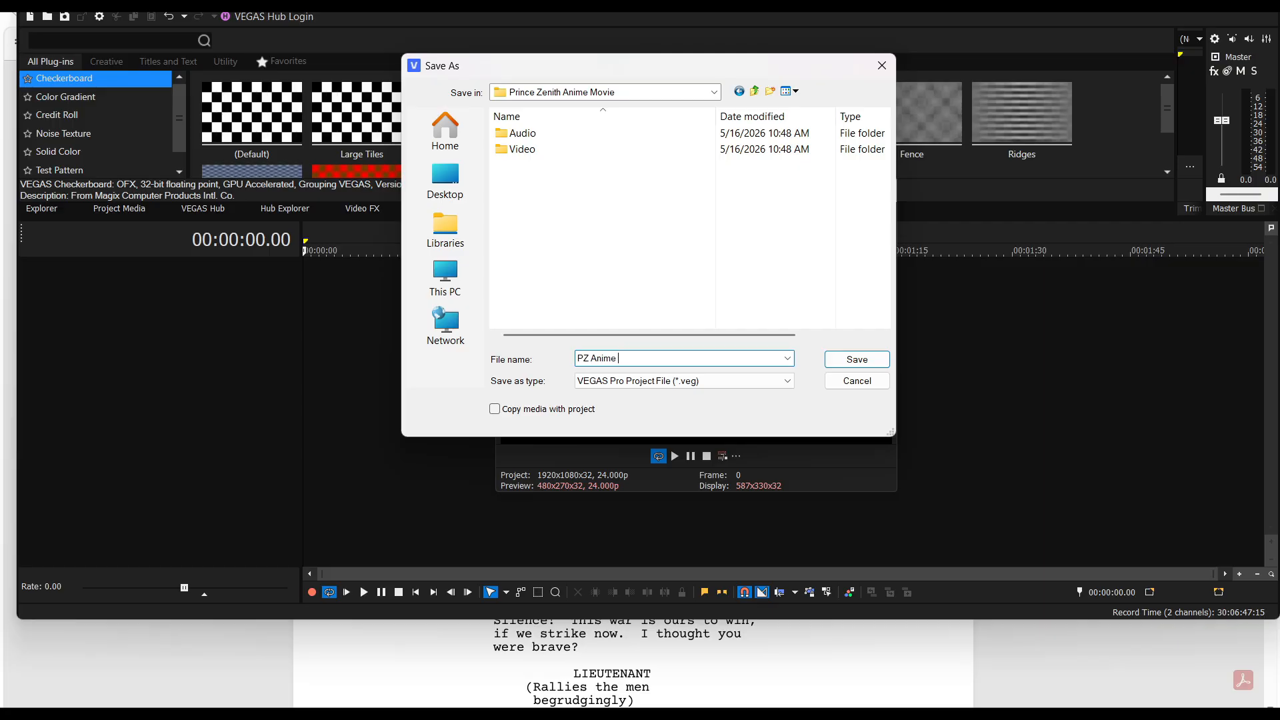
{"action": "left_click", "coordinate": [853, 360]}
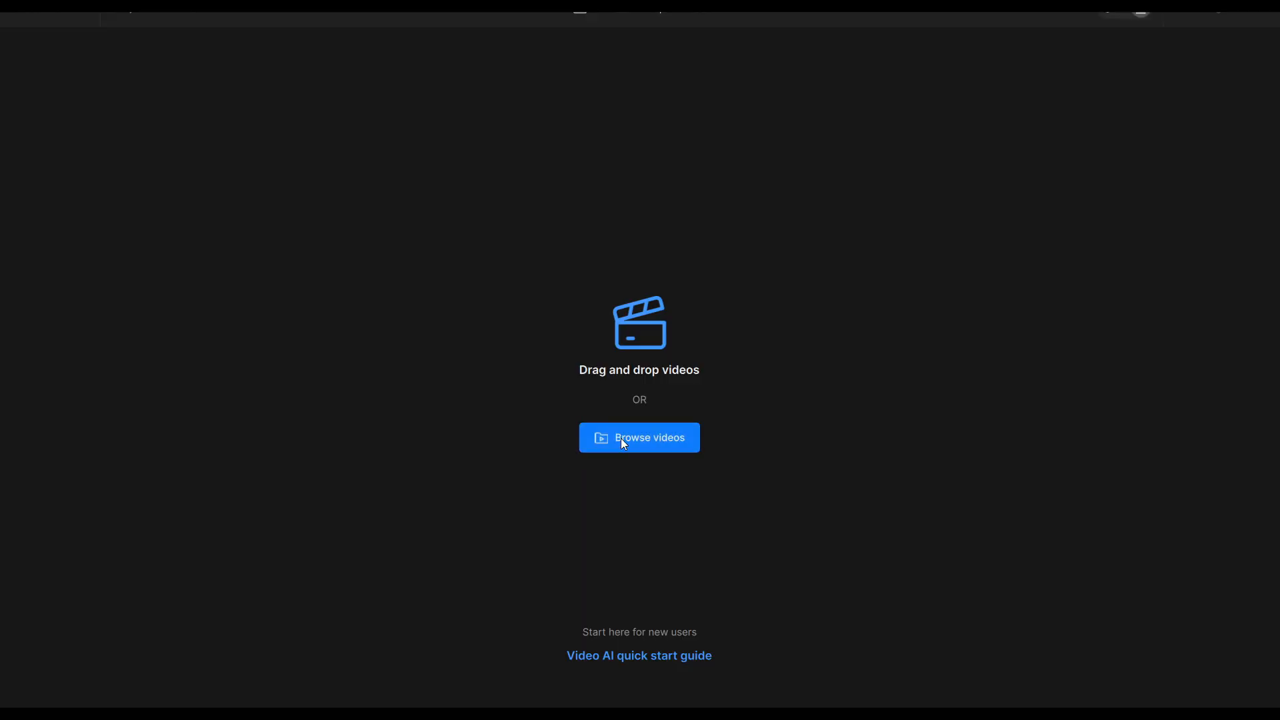
Switch to Topaz Video AI and activate it by signing in with the Google account
{"action": "left_click", "coordinate": [622, 438]}
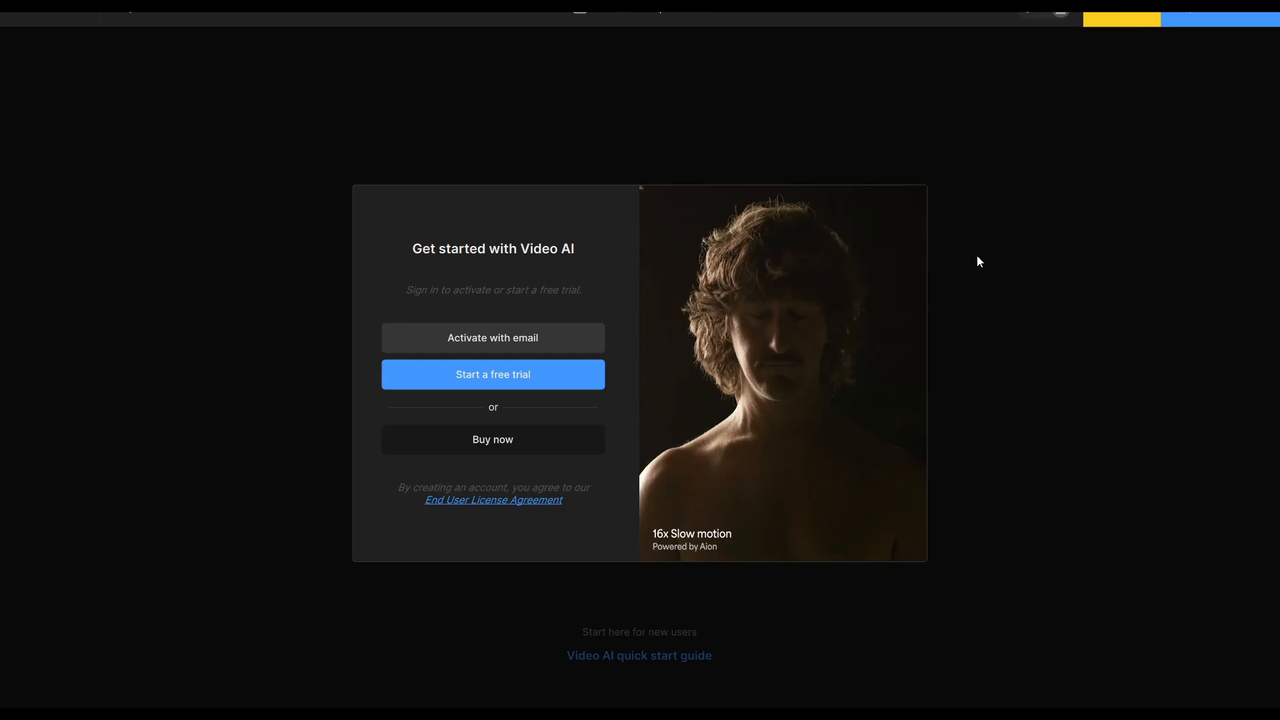
{"action": "left_click", "coordinate": [442, 337]}
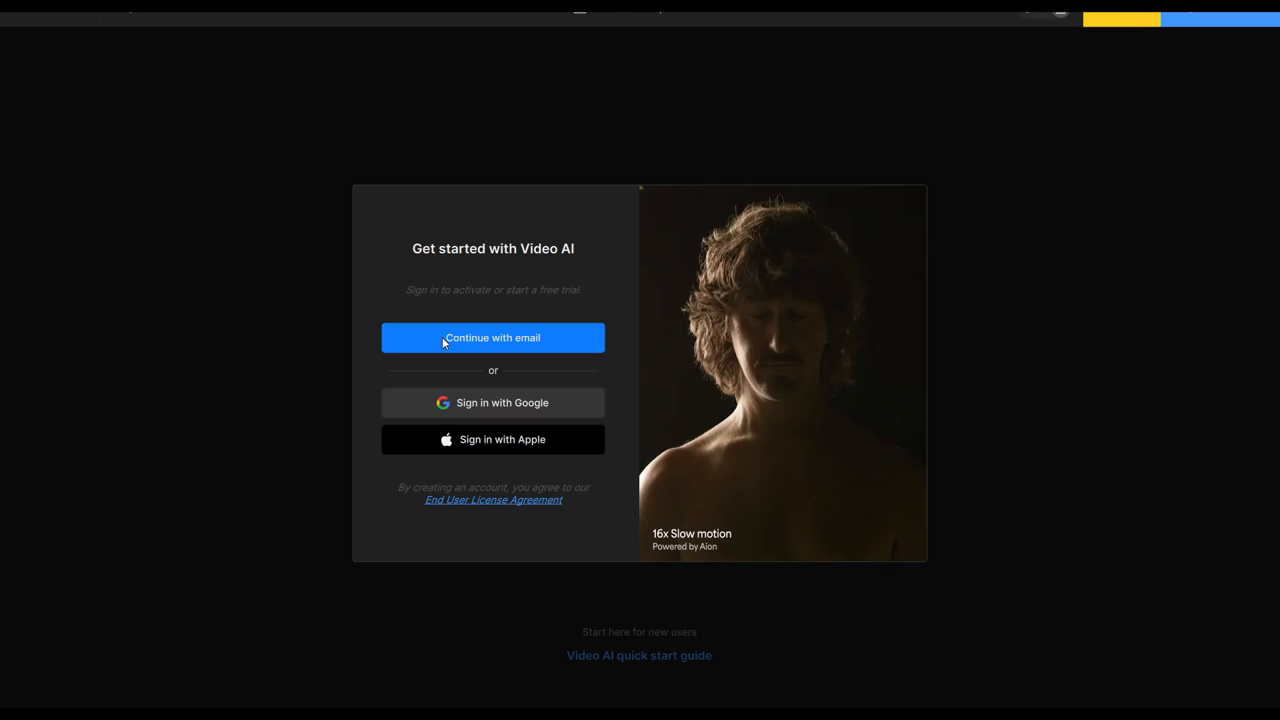
{"action": "left_click", "coordinate": [427, 409]}
{"action": "left_click", "coordinate": [871, 288]}
{"action": "left_click", "coordinate": [914, 471]}
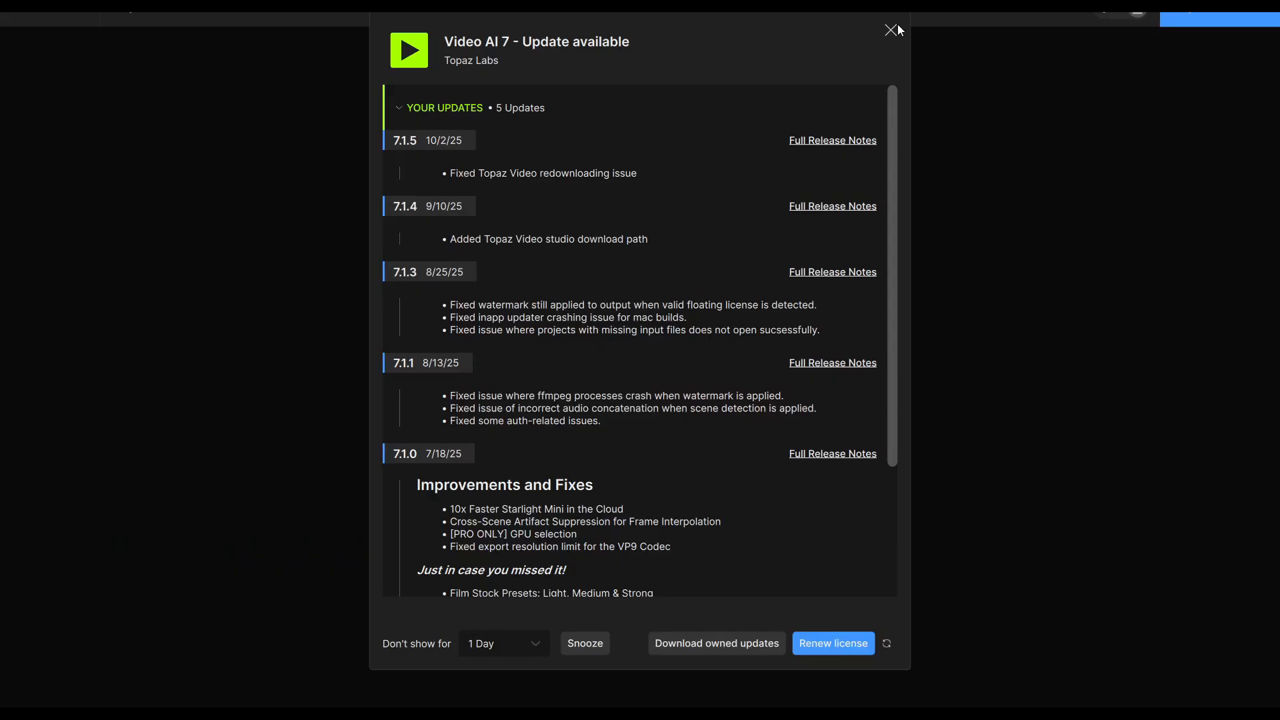
{"action": "left_click", "coordinate": [892, 30]}
{"action": "left_click", "coordinate": [622, 440]}
{"action": "left_click", "coordinate": [333, 62]}
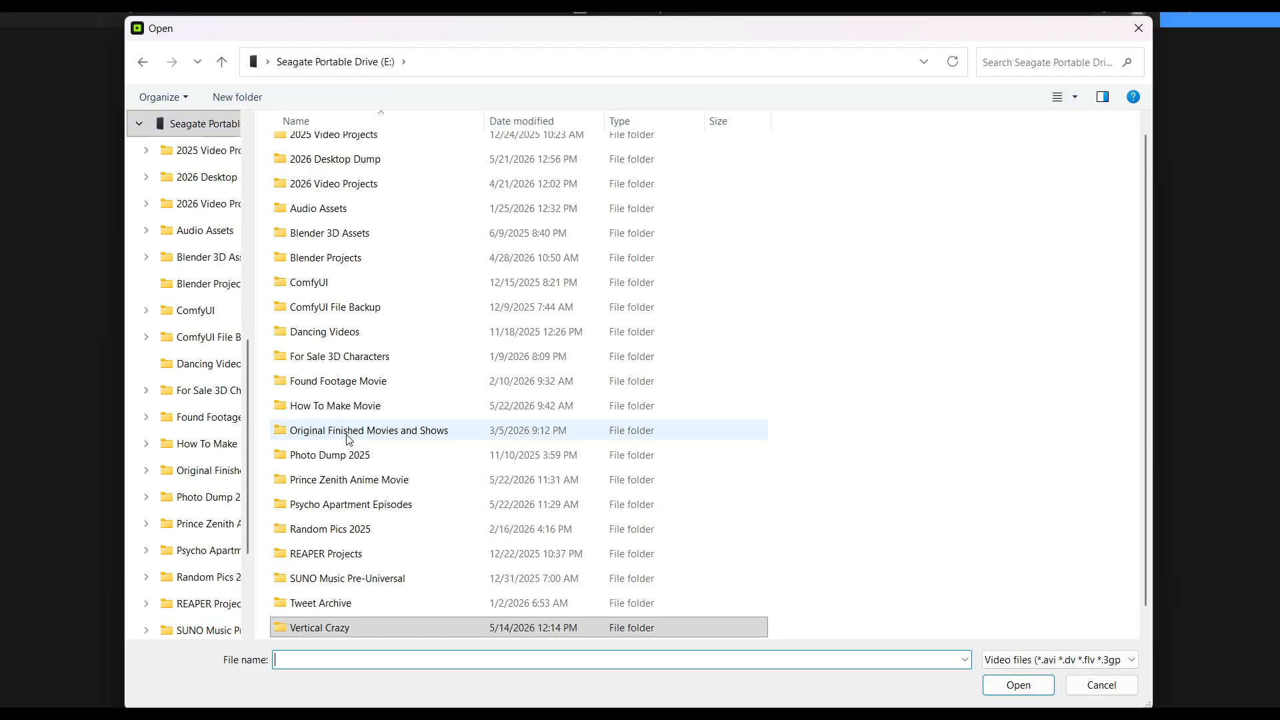
{"action": "double_click", "coordinate": [320, 480]}
{"action": "double_click", "coordinate": [314, 173]}
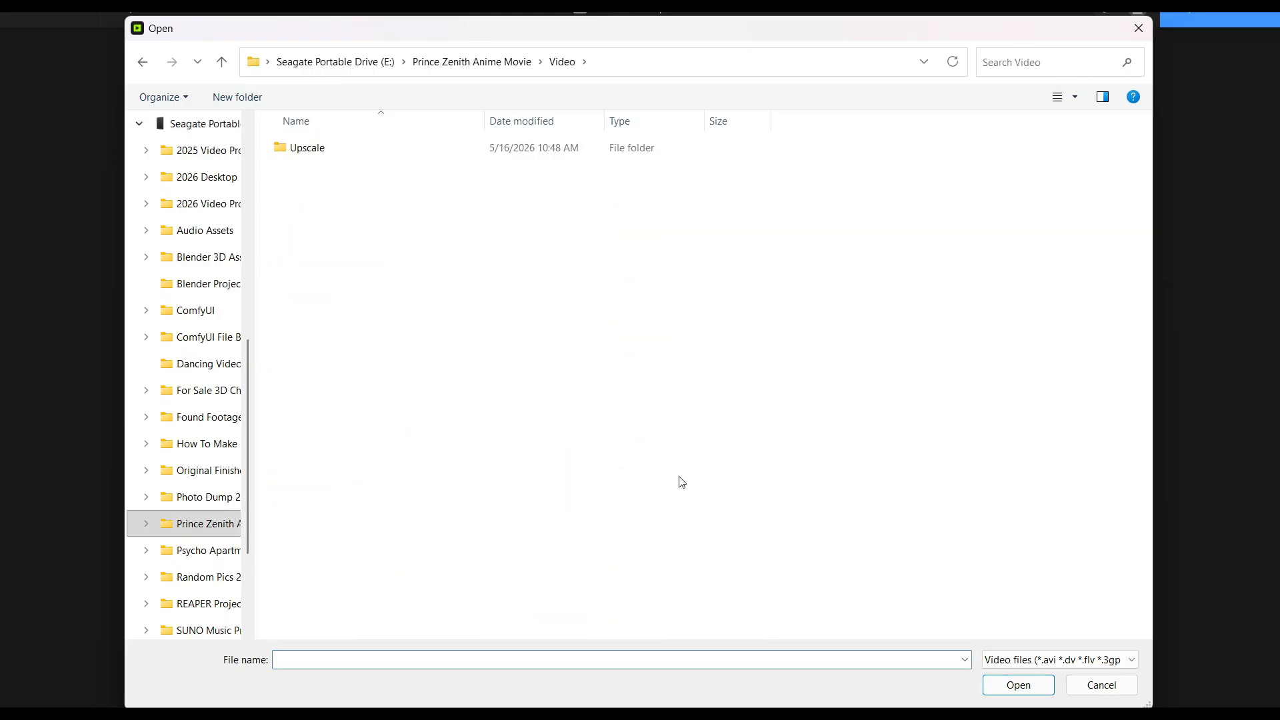
{"action": "left_click", "coordinate": [1101, 685]}
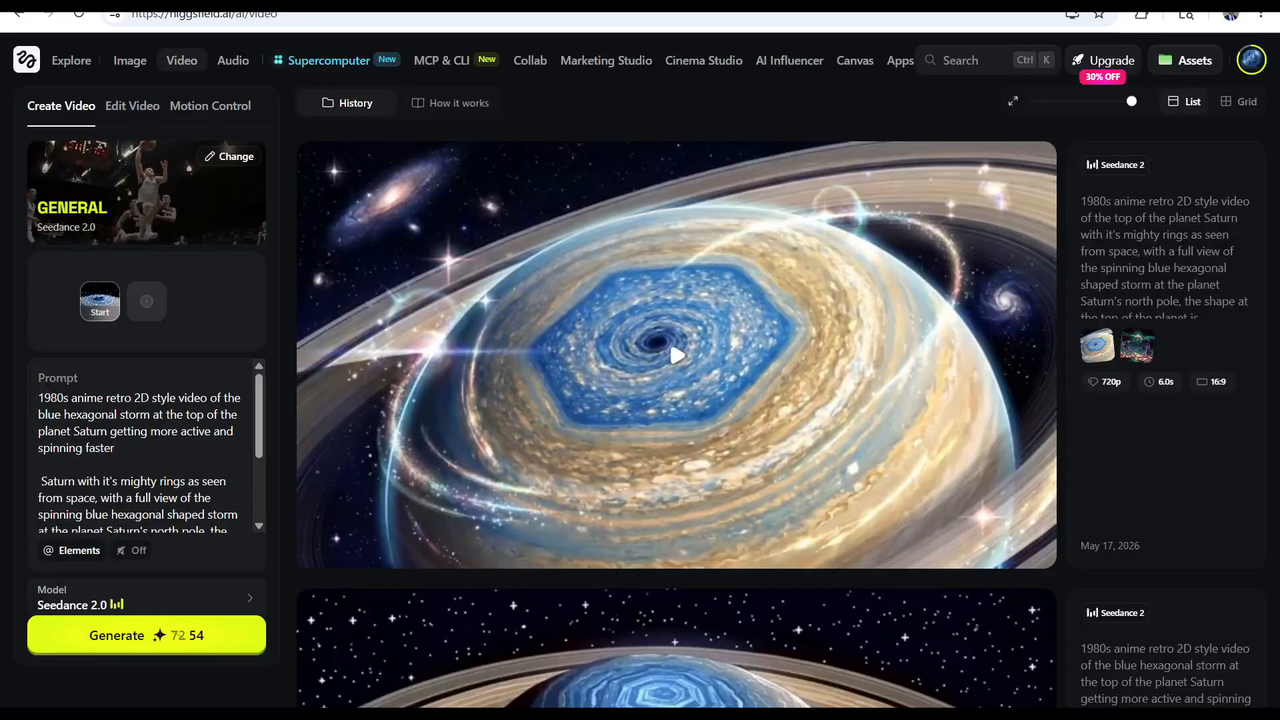
Switch to the Higgsfield video history, preview the Saturn clips and download two of the hexagonal storm videos
{"action": "left_click", "coordinate": [677, 355]}
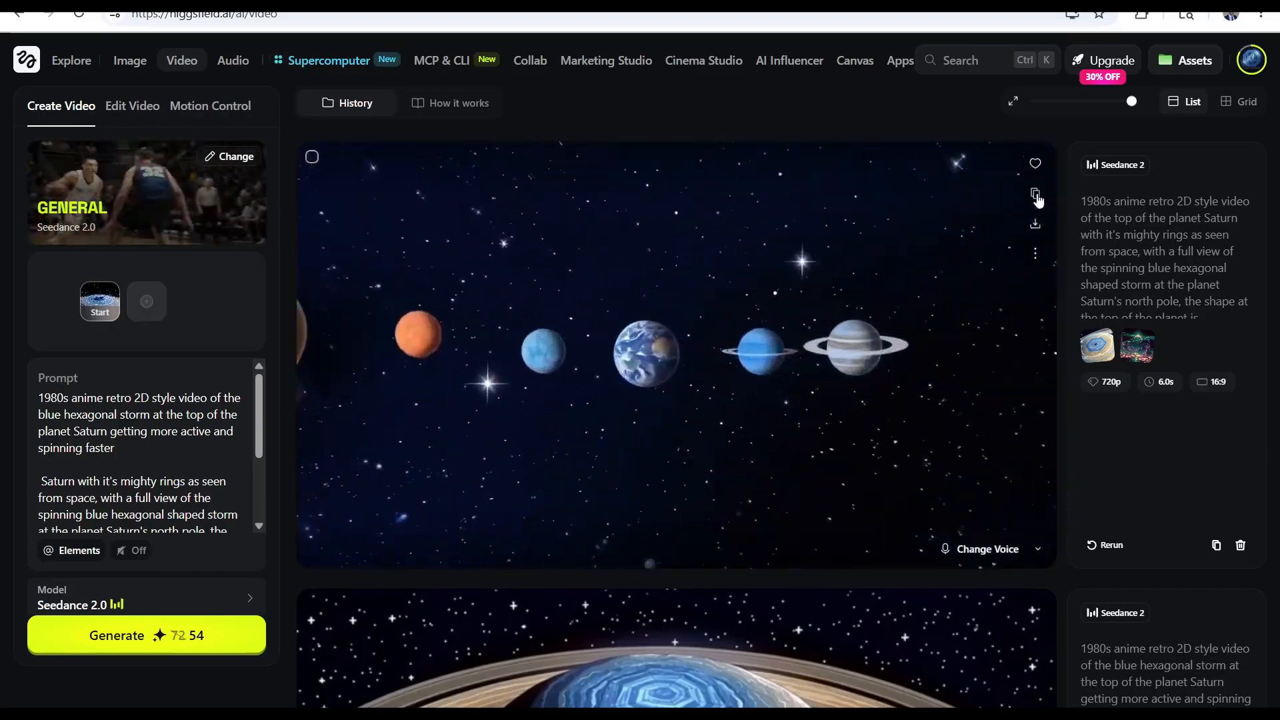
{"action": "left_click", "coordinate": [1035, 223]}
{"action": "left_click", "coordinate": [676, 384]}
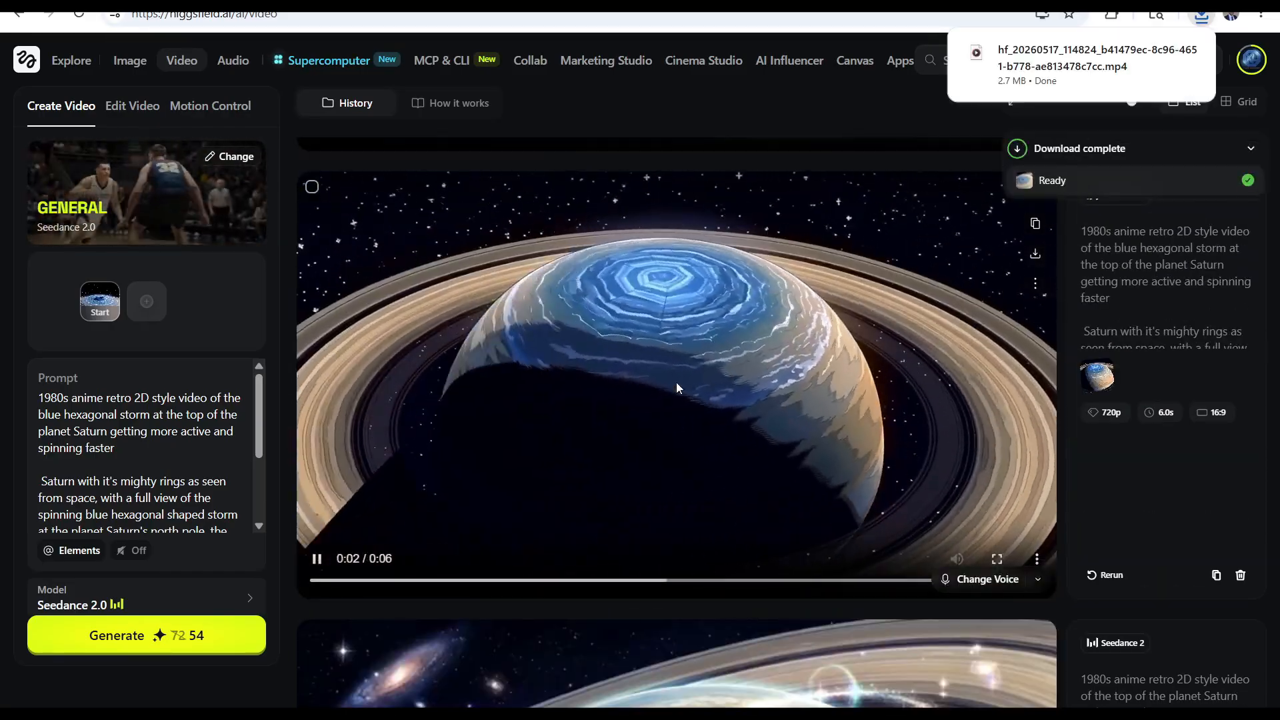
{"action": "scroll", "coordinate": [497, 456], "scroll_direction": "down", "scroll_amount": 5}
{"action": "scroll", "coordinate": [395, 535], "scroll_direction": "down", "scroll_amount": 2}
{"action": "left_click", "coordinate": [707, 349]}
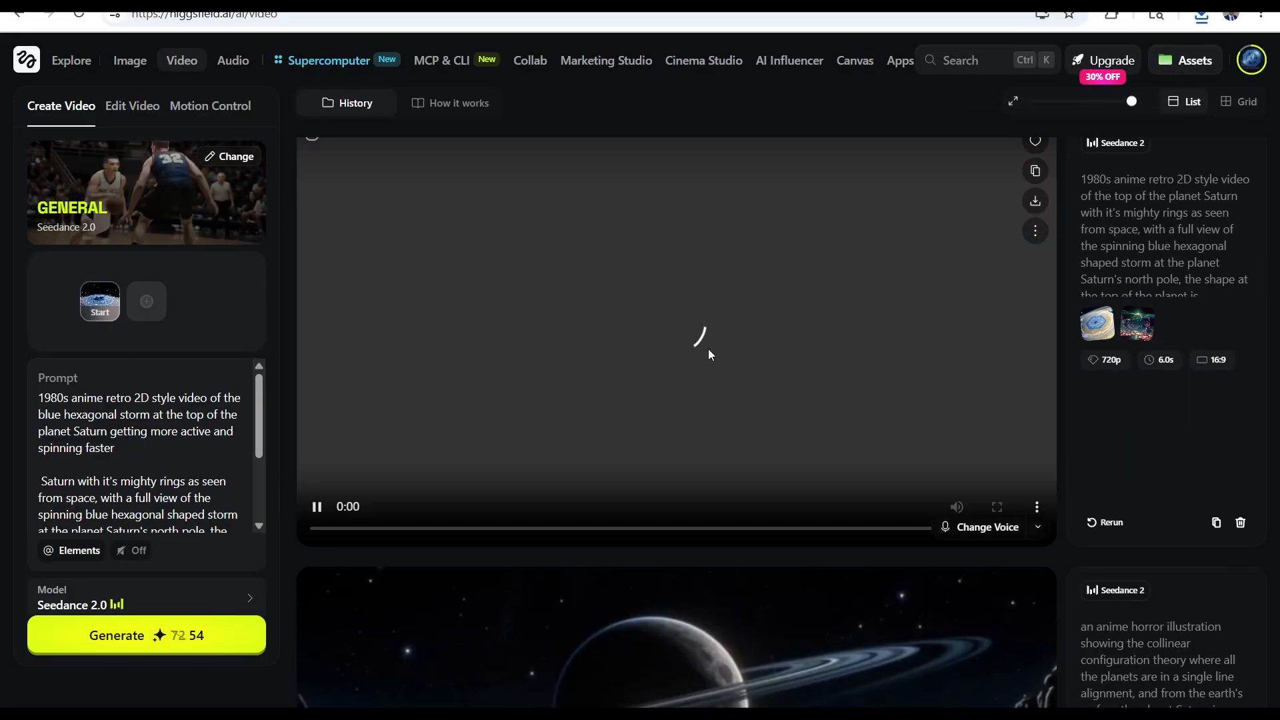
{"action": "scroll", "coordinate": [707, 349], "scroll_direction": "up", "scroll_amount": 1}
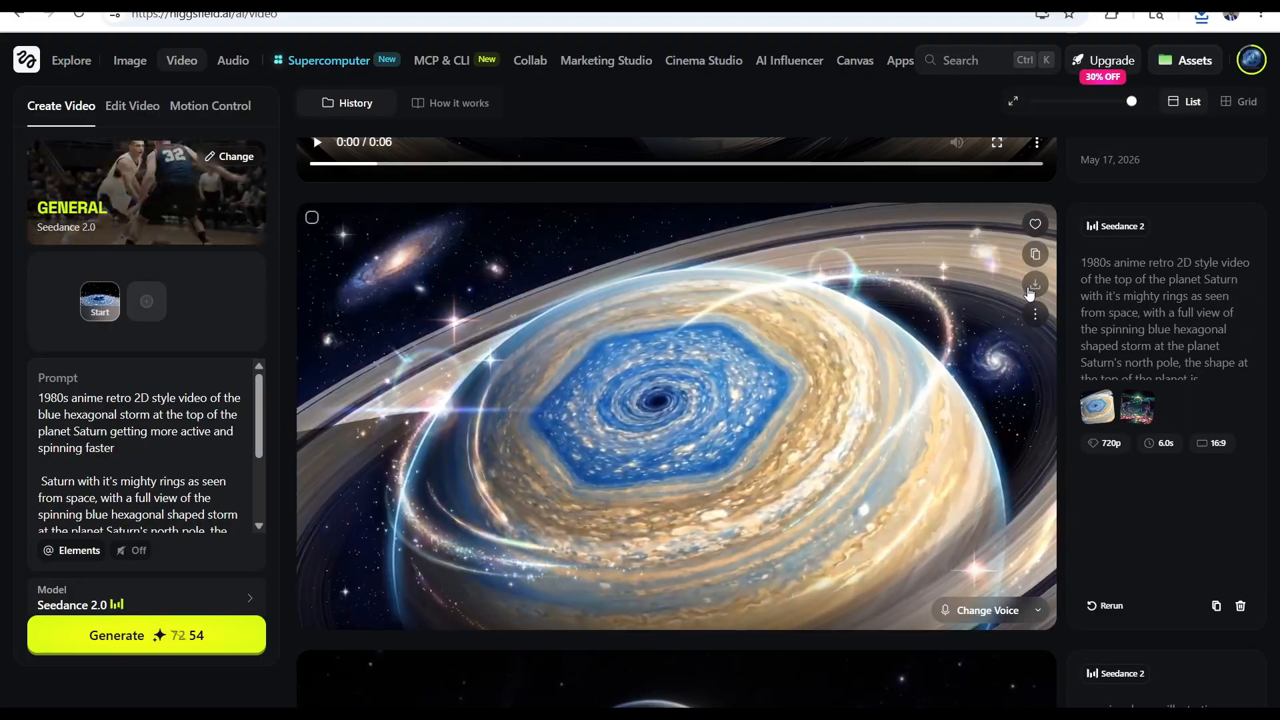
{"action": "left_click", "coordinate": [1034, 284]}
{"action": "scroll", "coordinate": [811, 383], "scroll_direction": "up", "scroll_amount": 7}
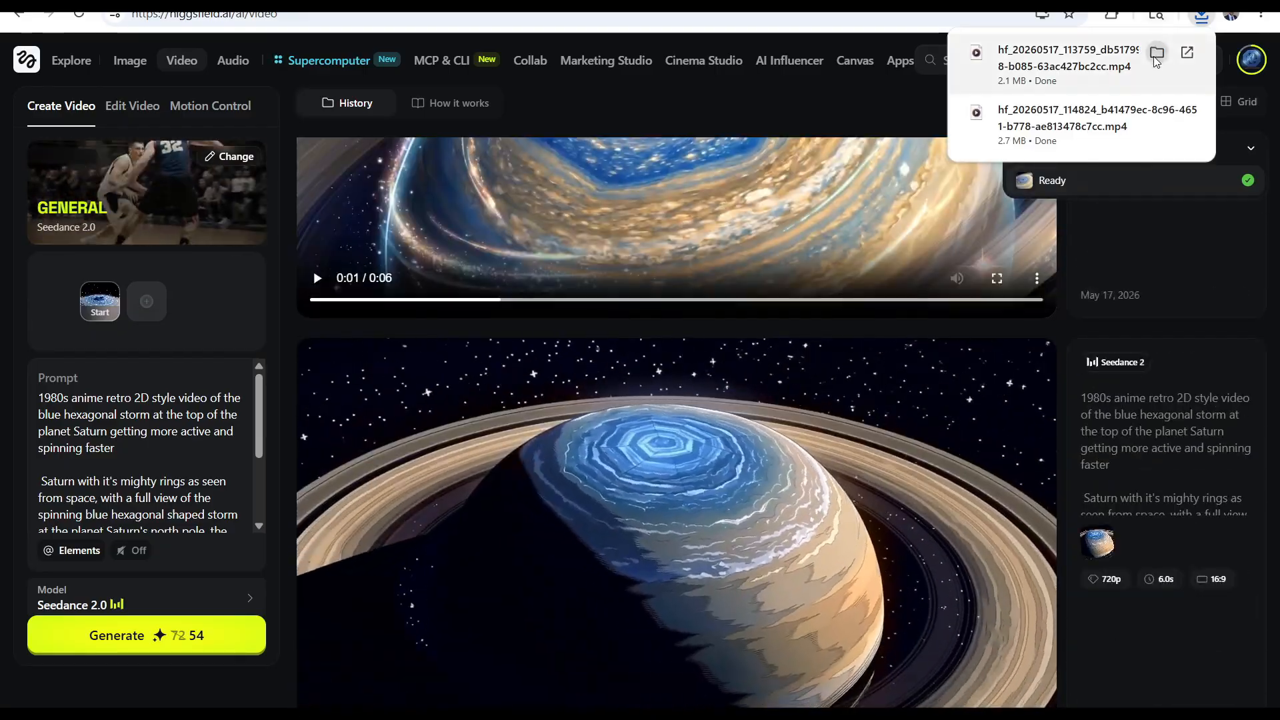
Show the downloaded clips in their folder and move both into the Video folder of Prince Zenith Anime Movie
{"action": "left_click", "coordinate": [1157, 55]}
{"action": "left_click", "coordinate": [590, 310], "text": "ctrl"}
{"action": "left_click", "coordinate": [334, 646]}
{"action": "left_click_drag", "start_coordinate": [360, 64], "coordinate": [418, 295]}
{"action": "left_click_drag", "start_coordinate": [353, 247], "coordinate": [534, 588]}
{"action": "left_click", "coordinate": [1026, 72]}
{"action": "left_click", "coordinate": [404, 146]}
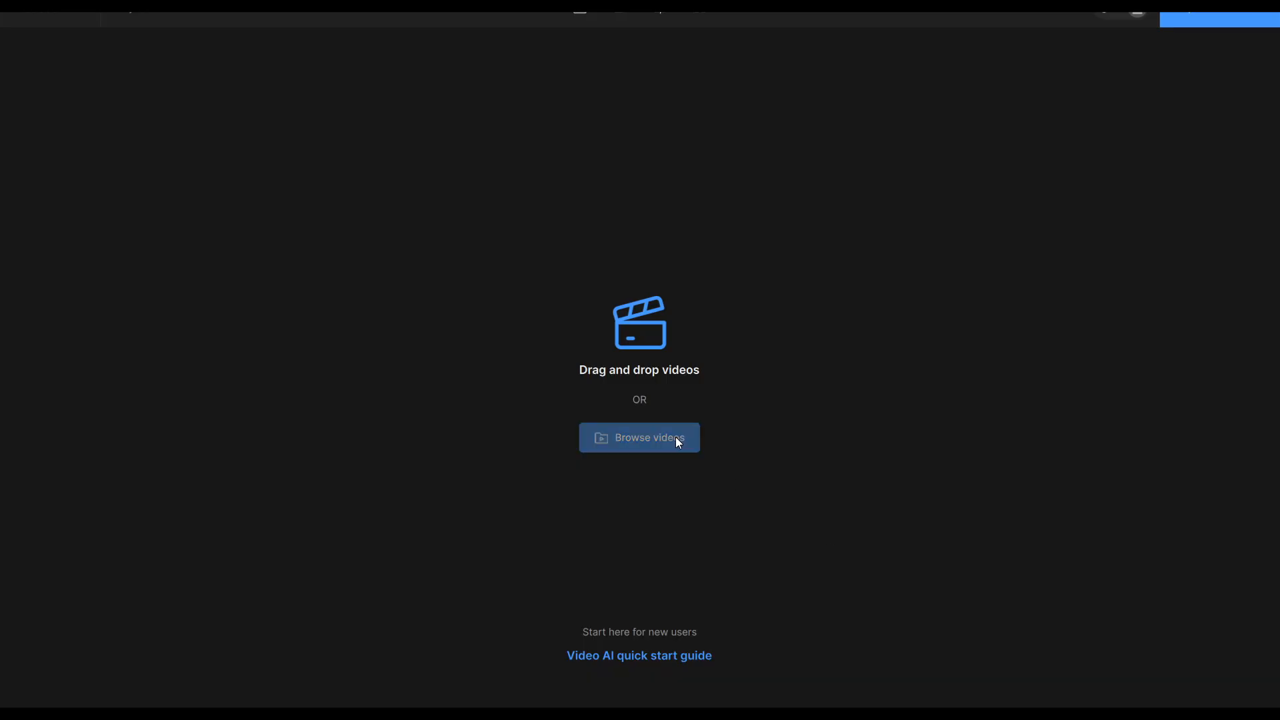
Import both Saturn clips from the Prince Zenith Anime Movie Video folder into Topaz Video AI for batch editing
{"action": "left_click", "coordinate": [675, 437]}
{"action": "double_click", "coordinate": [343, 458]}
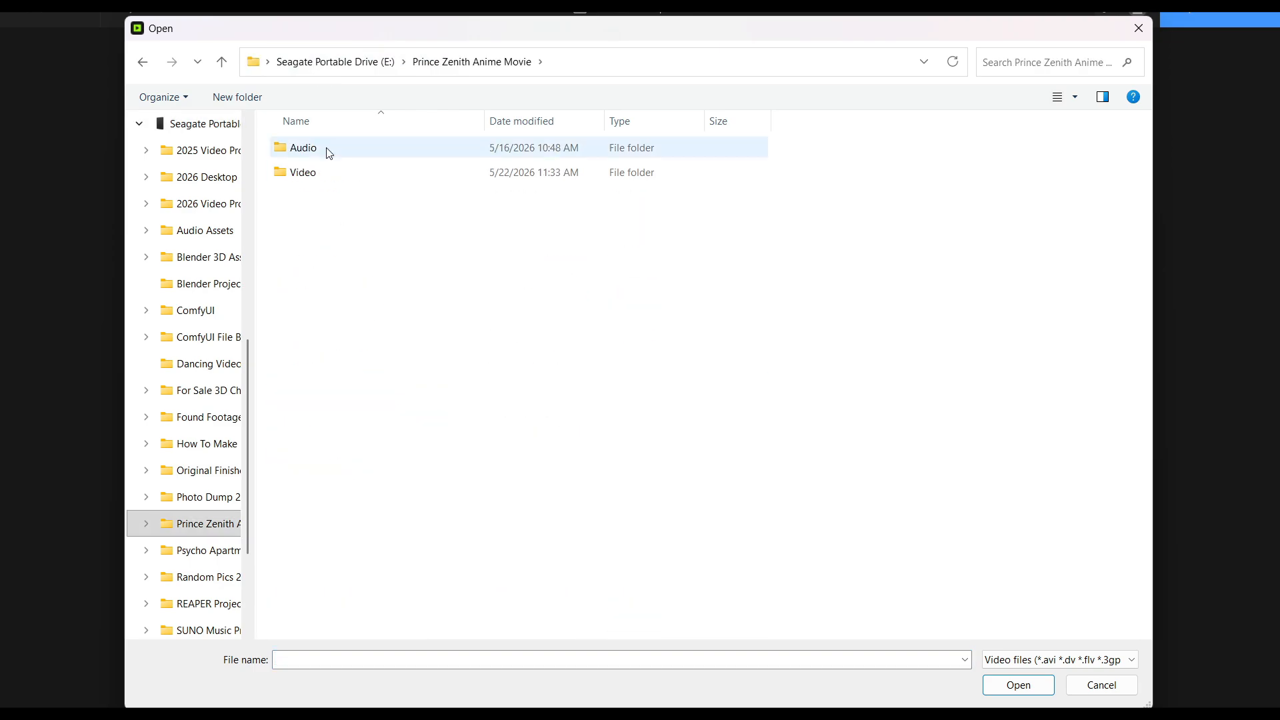
{"action": "double_click", "coordinate": [320, 171]}
{"action": "left_click_drag", "start_coordinate": [654, 437], "coordinate": [363, 120]}
{"action": "left_click", "coordinate": [1018, 685]}
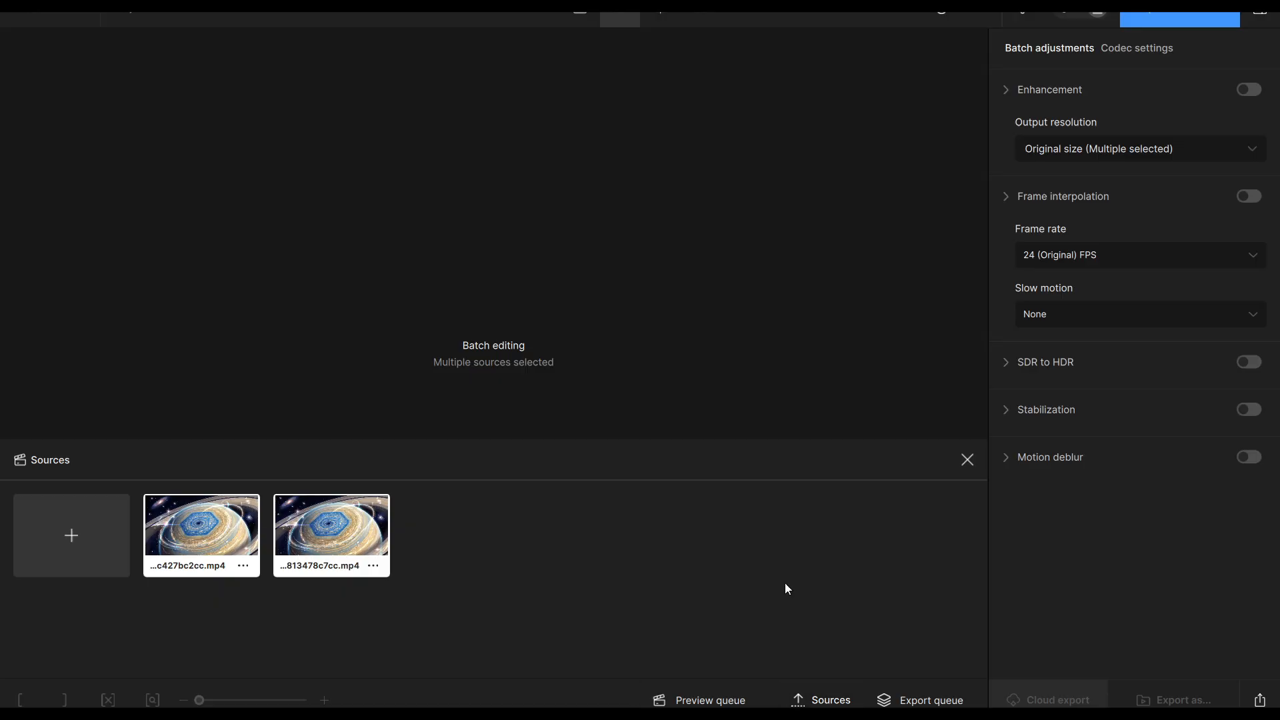
Turn on Enhancement for both source clips and set the output resolution to 1920×1080 (FHD)
{"action": "left_click", "coordinate": [961, 18]}
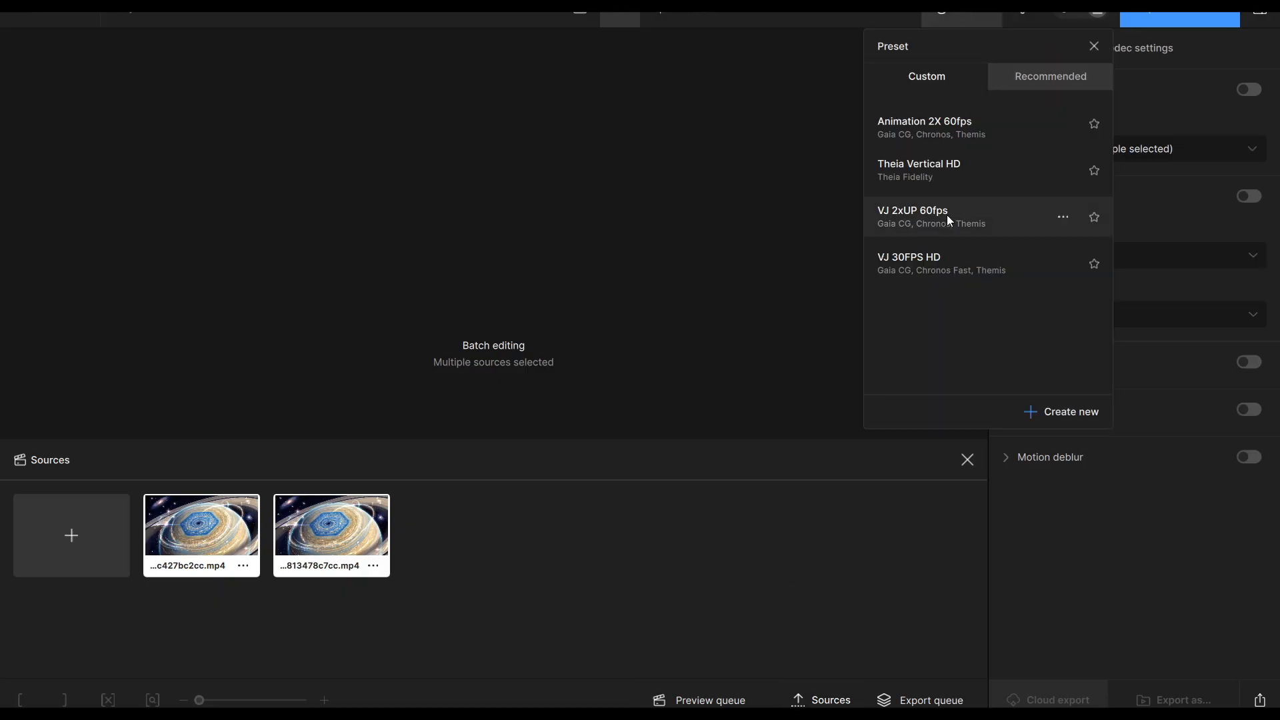
{"action": "left_click", "coordinate": [1094, 46]}
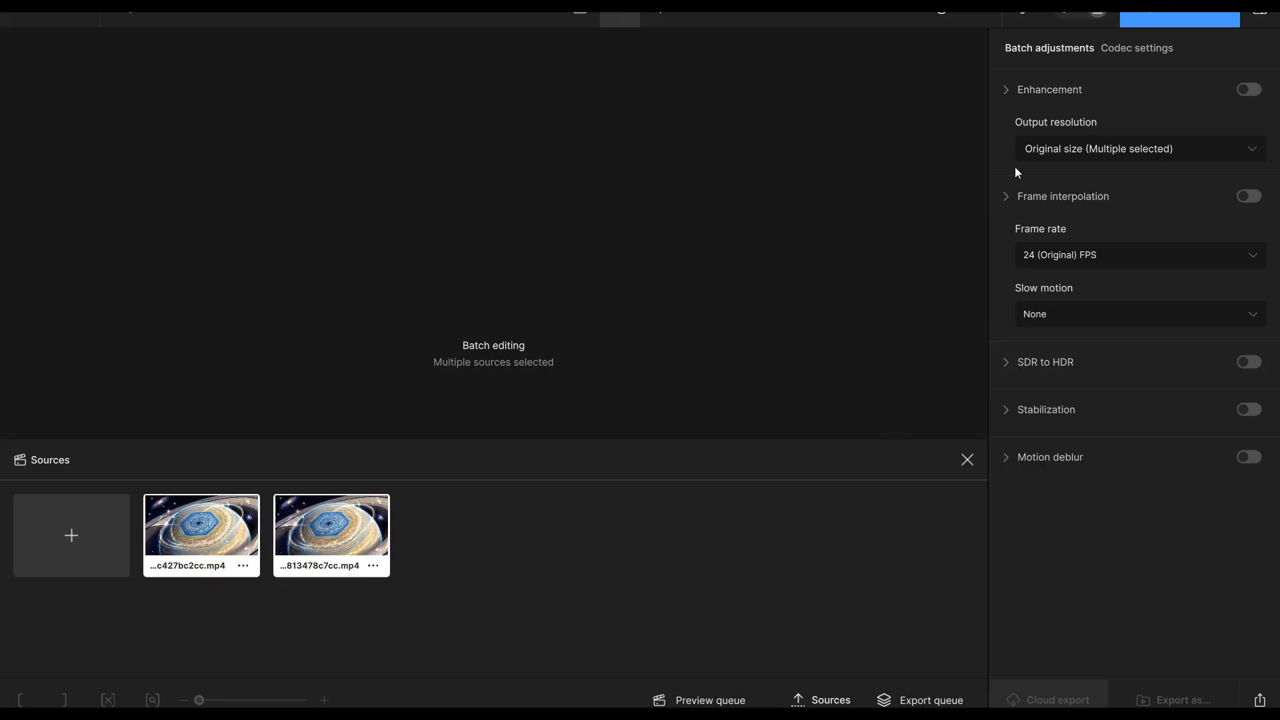
{"action": "left_click", "coordinate": [1244, 92]}
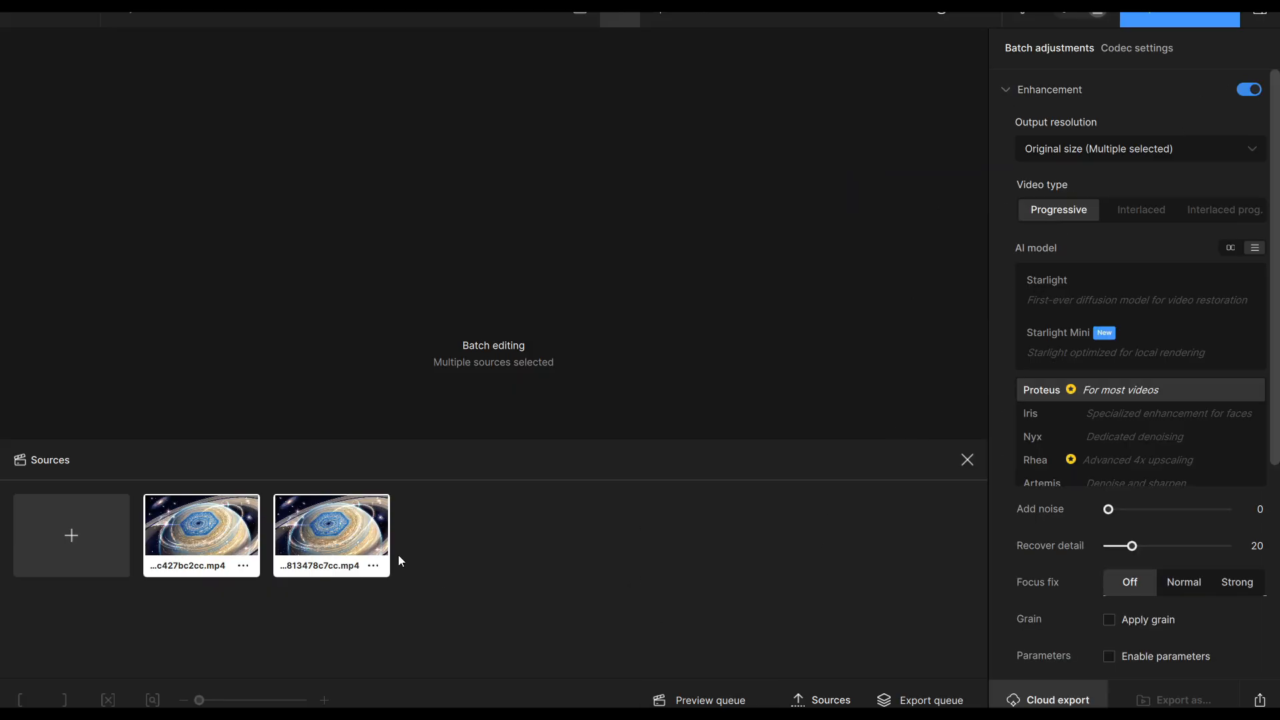
{"action": "right_click", "coordinate": [318, 556]}
{"action": "left_click", "coordinate": [1048, 301]}
{"action": "scroll", "coordinate": [1022, 234], "scroll_direction": "down", "scroll_amount": 2}
{"action": "scroll", "coordinate": [1025, 149], "scroll_direction": "up", "scroll_amount": 2}
{"action": "left_click", "coordinate": [1026, 149]}
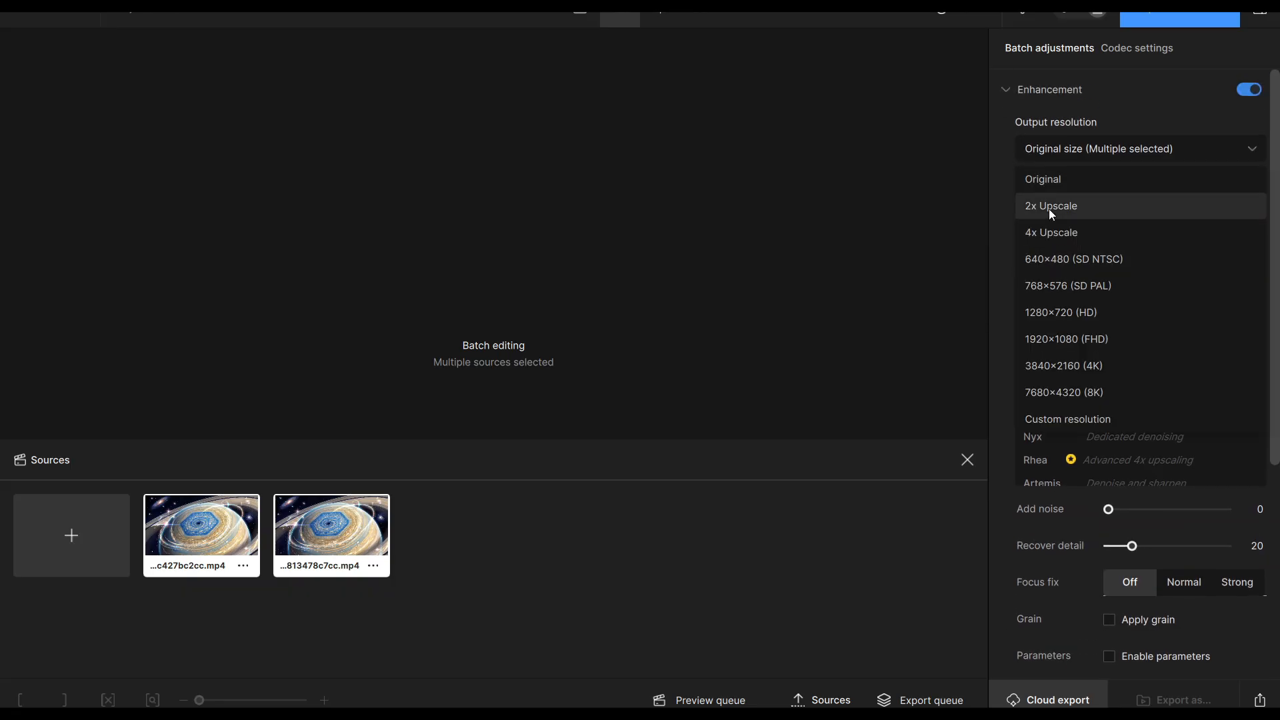
{"action": "left_click", "coordinate": [1088, 335]}
Select Theia (High fidelity & details) as the enhancement AI model and review the codec settings
{"action": "scroll", "coordinate": [1053, 427], "scroll_direction": "down", "scroll_amount": 2}
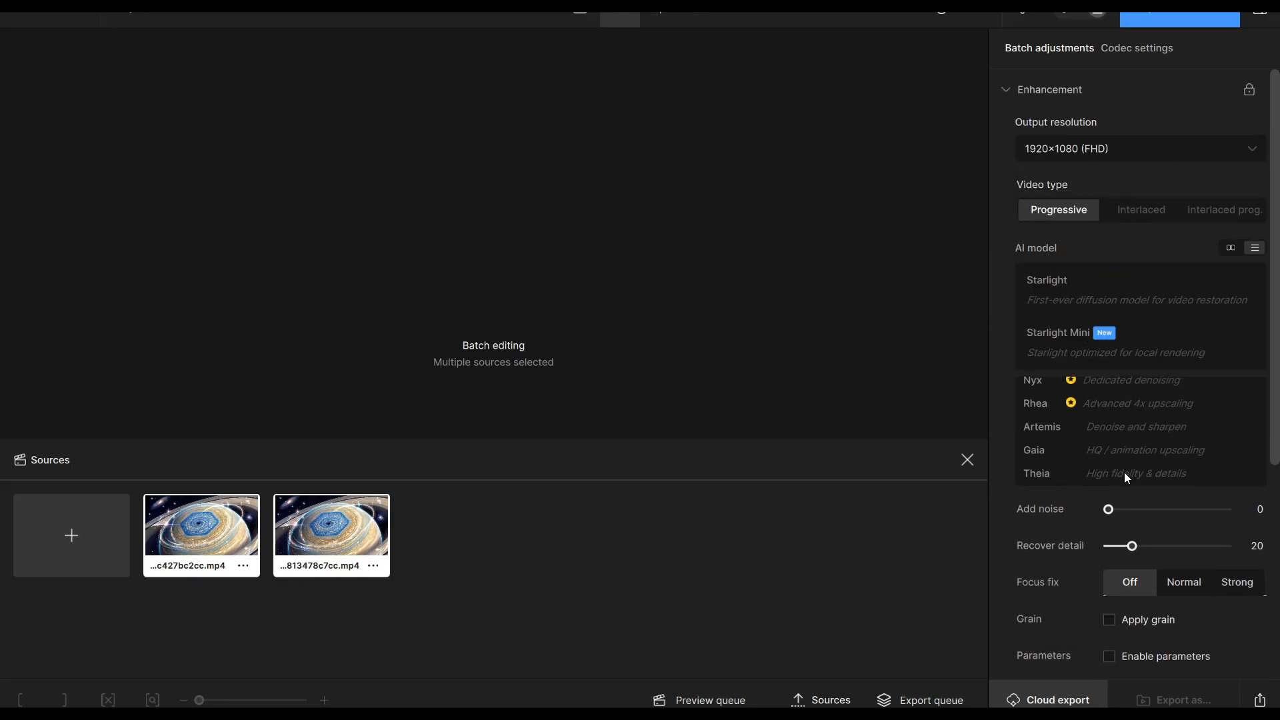
{"action": "left_click", "coordinate": [1126, 474]}
{"action": "scroll", "coordinate": [1174, 534], "scroll_direction": "down", "scroll_amount": 3}
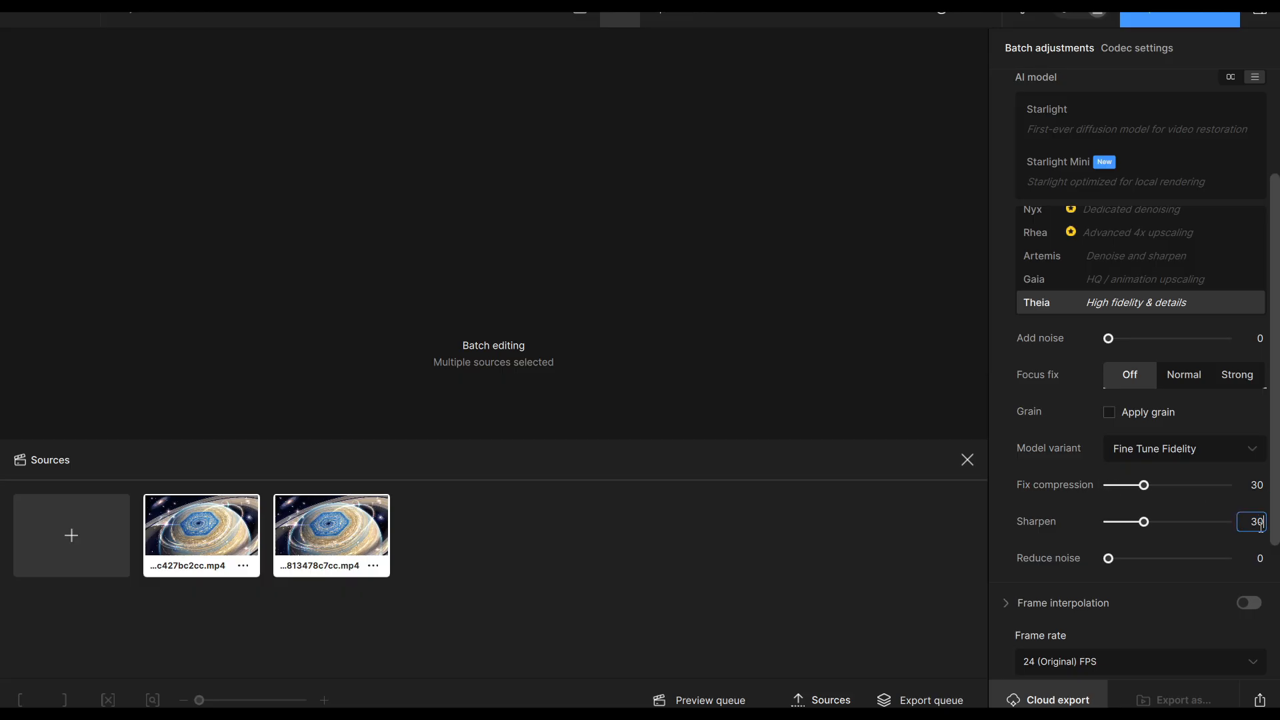
{"action": "scroll", "coordinate": [1139, 602], "scroll_direction": "down", "scroll_amount": 3}
{"action": "scroll", "coordinate": [1115, 577], "scroll_direction": "up", "scroll_amount": 5}
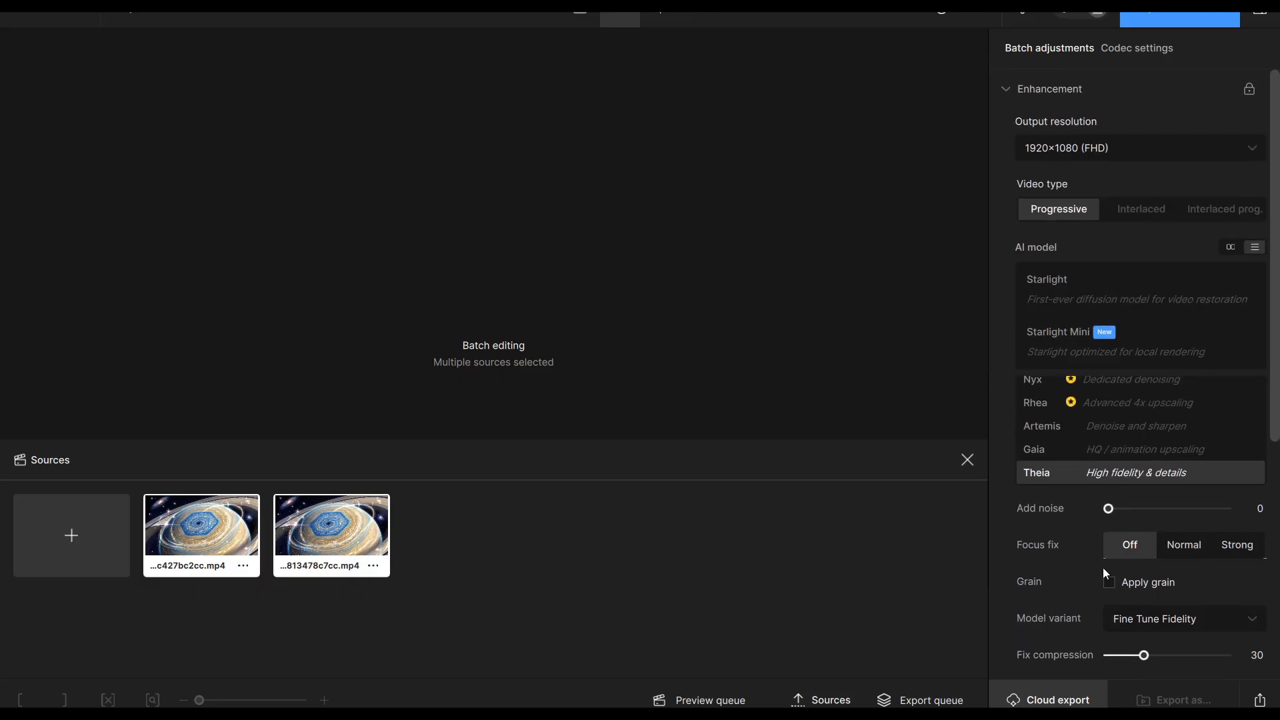
{"action": "left_click", "coordinate": [1137, 48]}
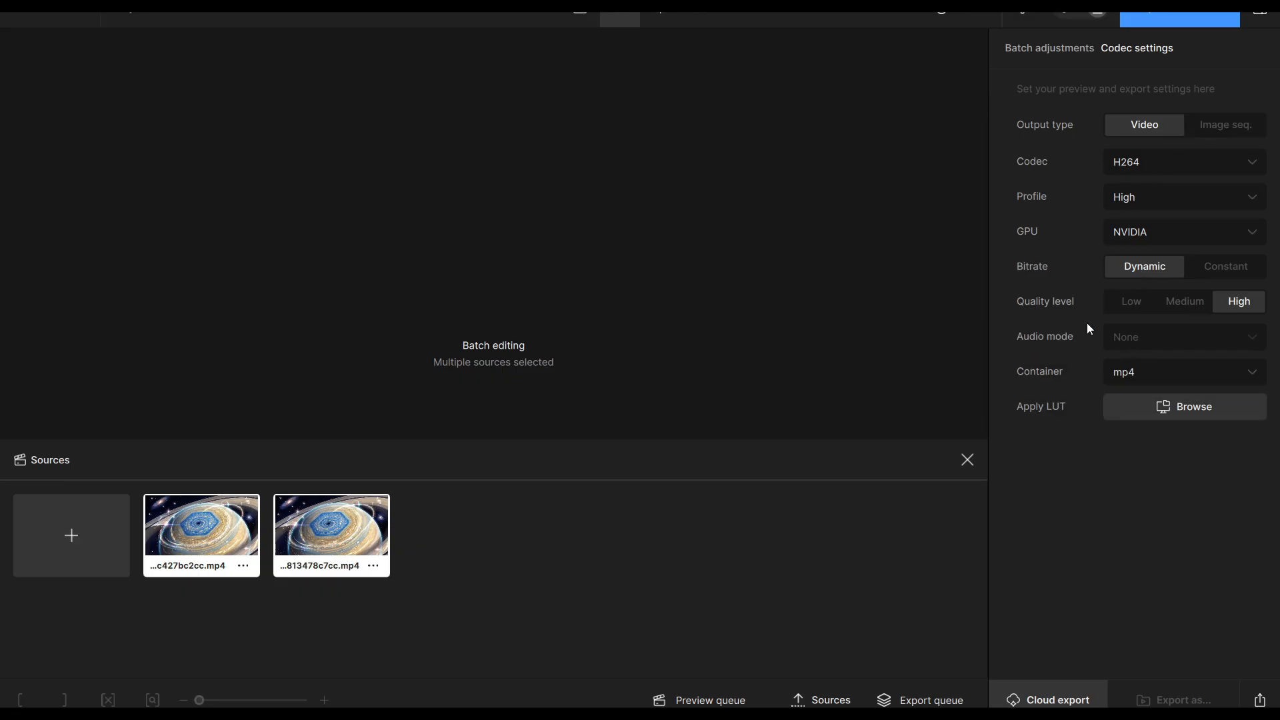
{"action": "mouse_move", "coordinate": [1121, 348]}
Save the current settings as a custom preset named "Theia 24 HD Horizont" and apply it to the clips
{"action": "left_click", "coordinate": [970, 10]}
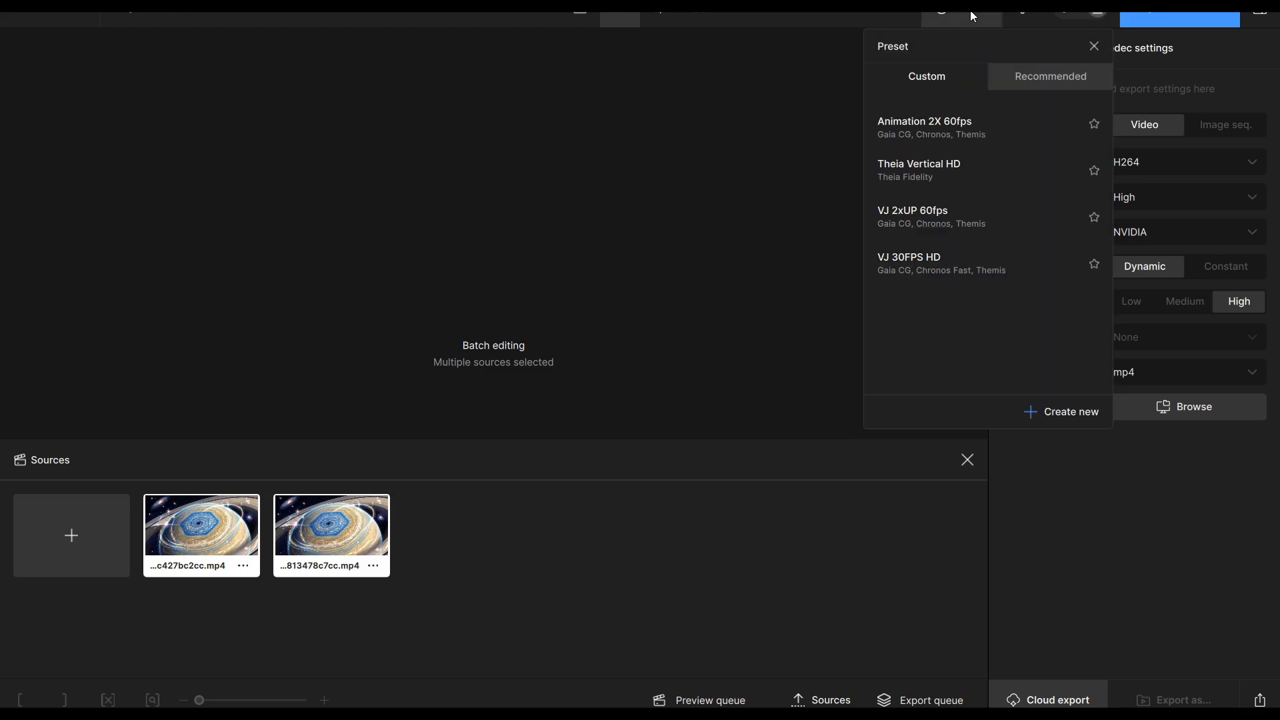
{"action": "left_click", "coordinate": [1069, 411]}
{"action": "type", "text": "Th"}
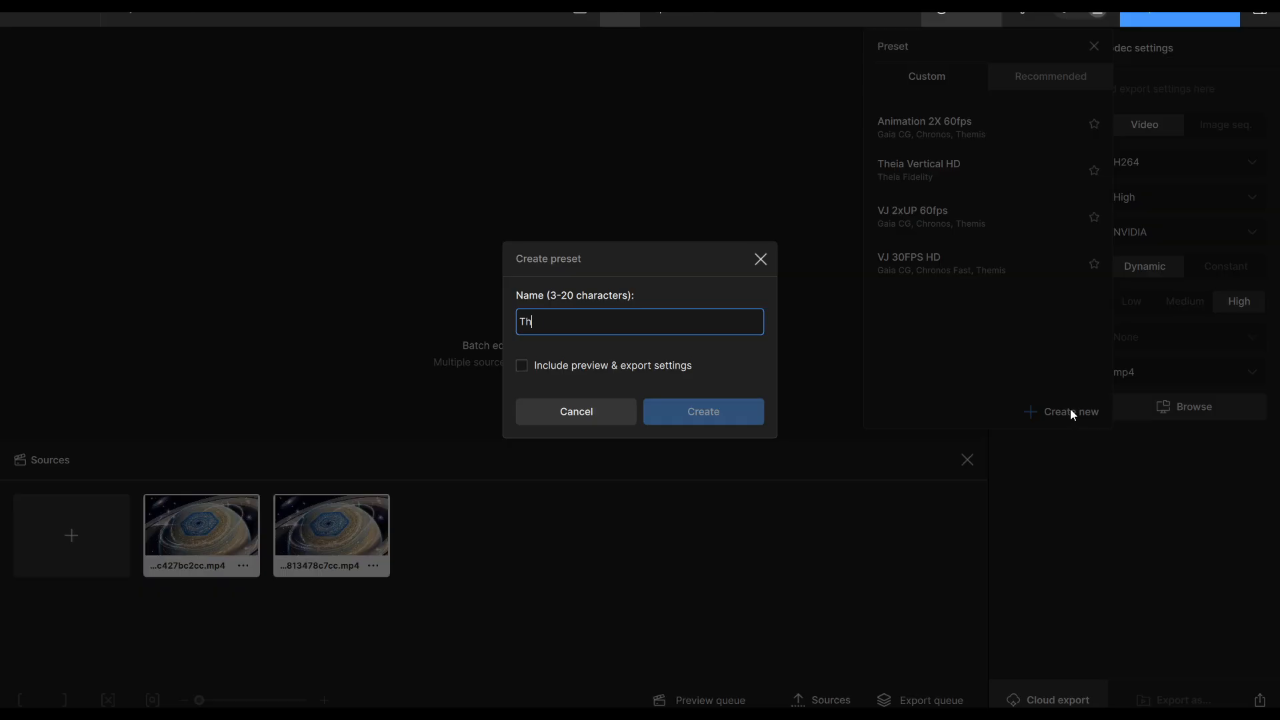
{"action": "type", "text": "eia 24"}
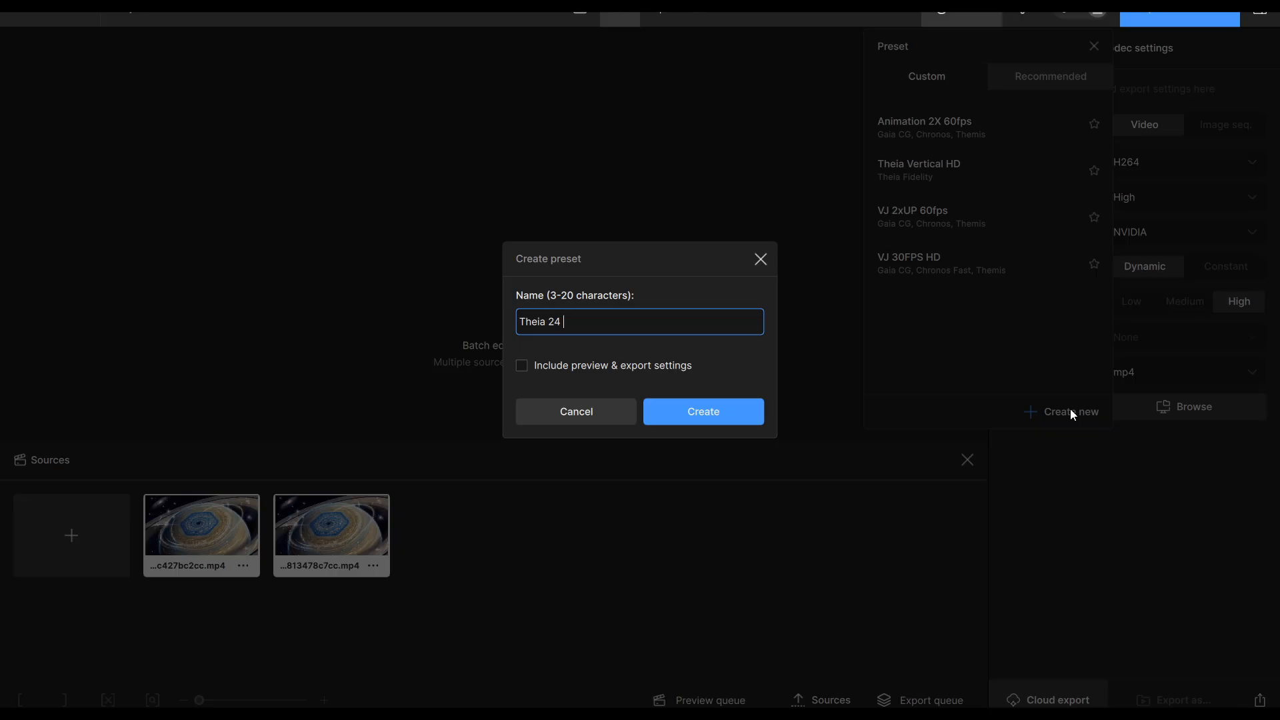
{"action": "type", "text": " HD Horizont"}
{"action": "left_click", "coordinate": [662, 411]}
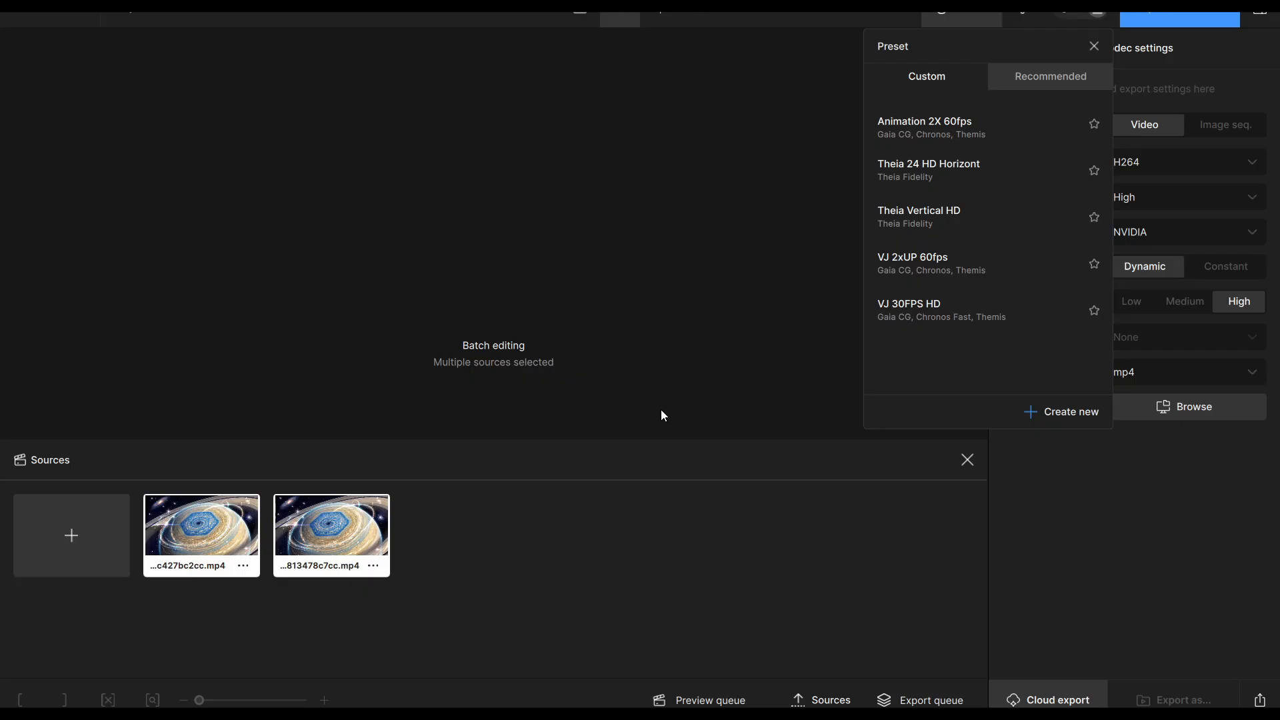
{"action": "left_click", "coordinate": [968, 169]}
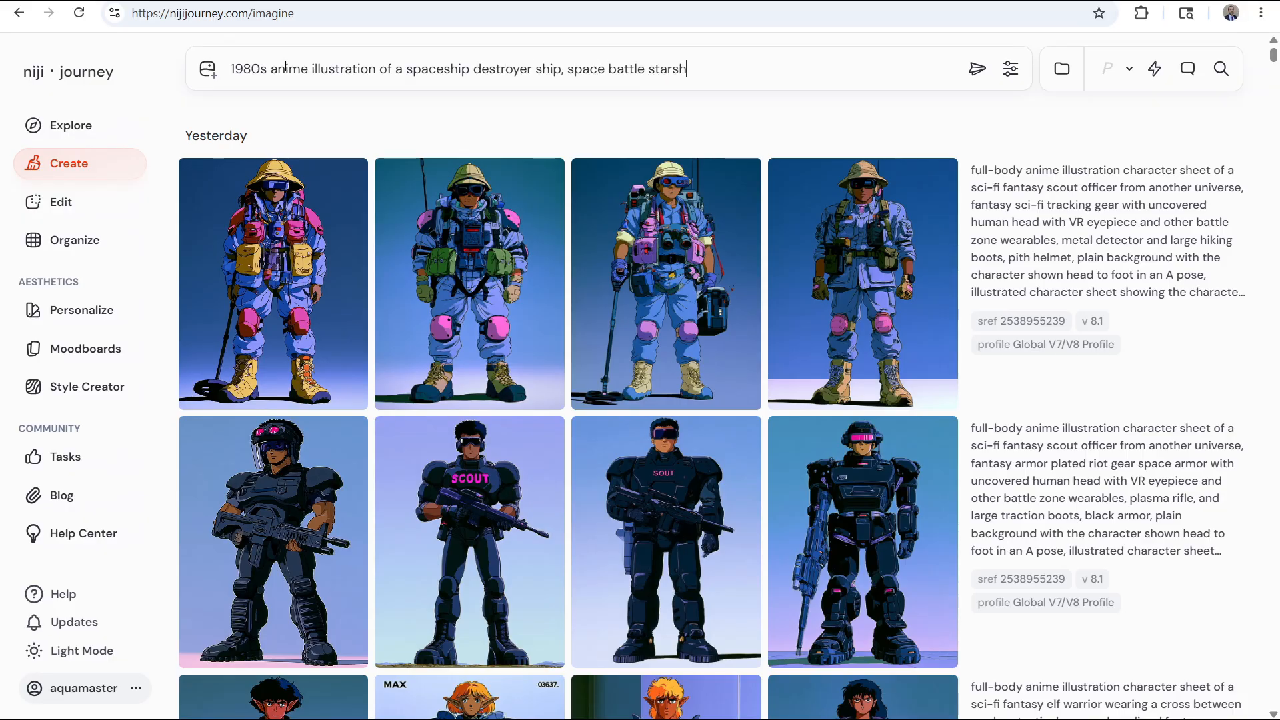
Complete the spaceship destroyer prompt with cannons, slender battleship-like hull, laser-cannon hole, plain black space background and --ar 16:9, and generate the images
{"action": "type", "text": "r similar to a"}
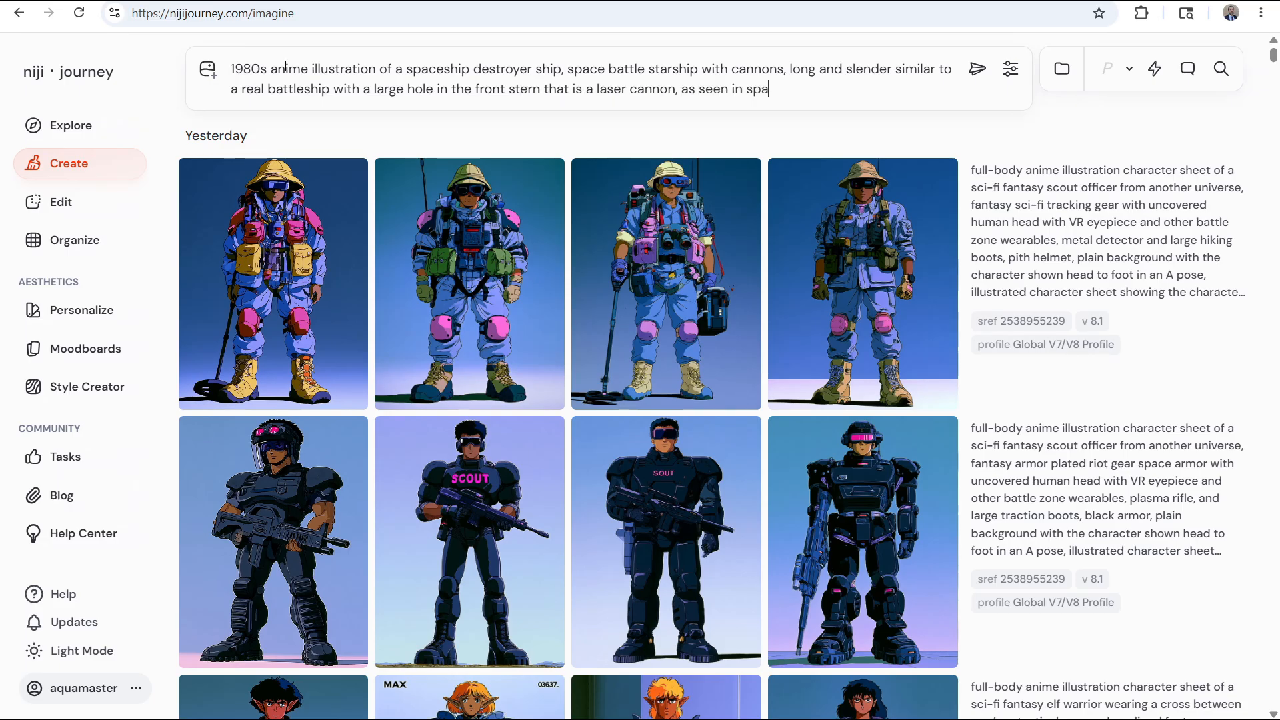
{"action": "type", "text": "--ar 16:"}
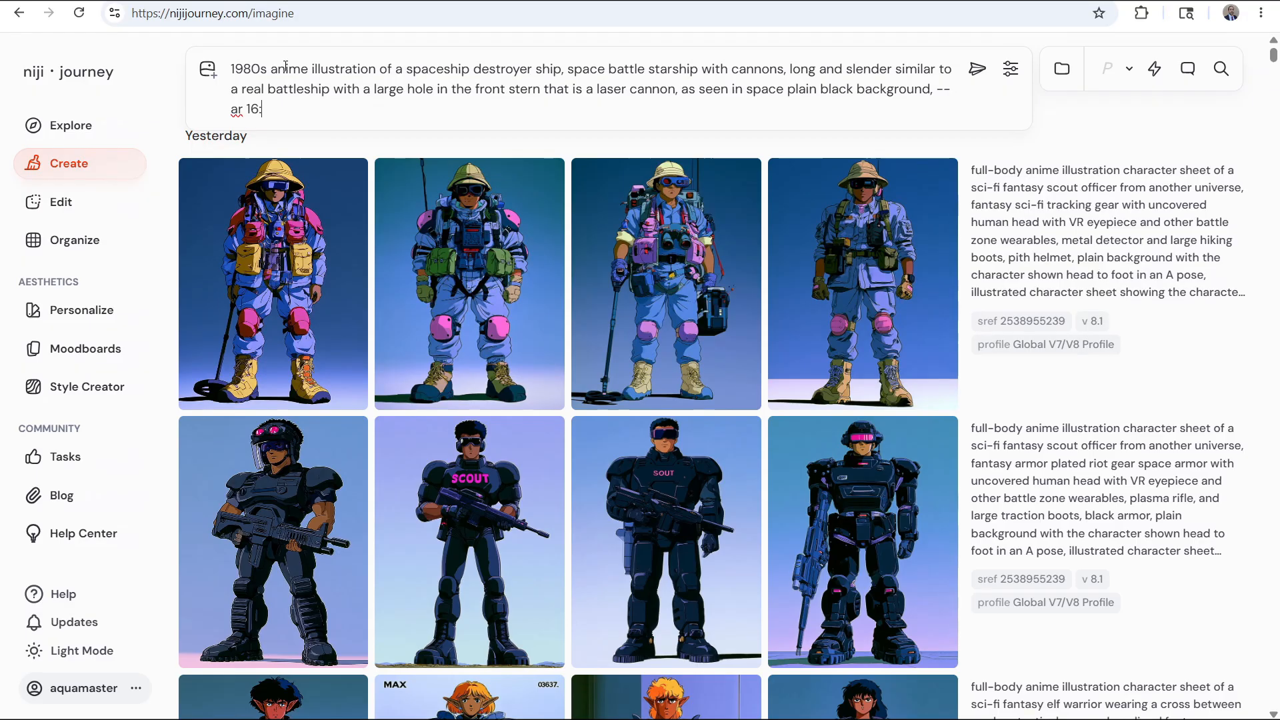
{"action": "type", "text": "9"}
{"action": "key", "text": "Return"}
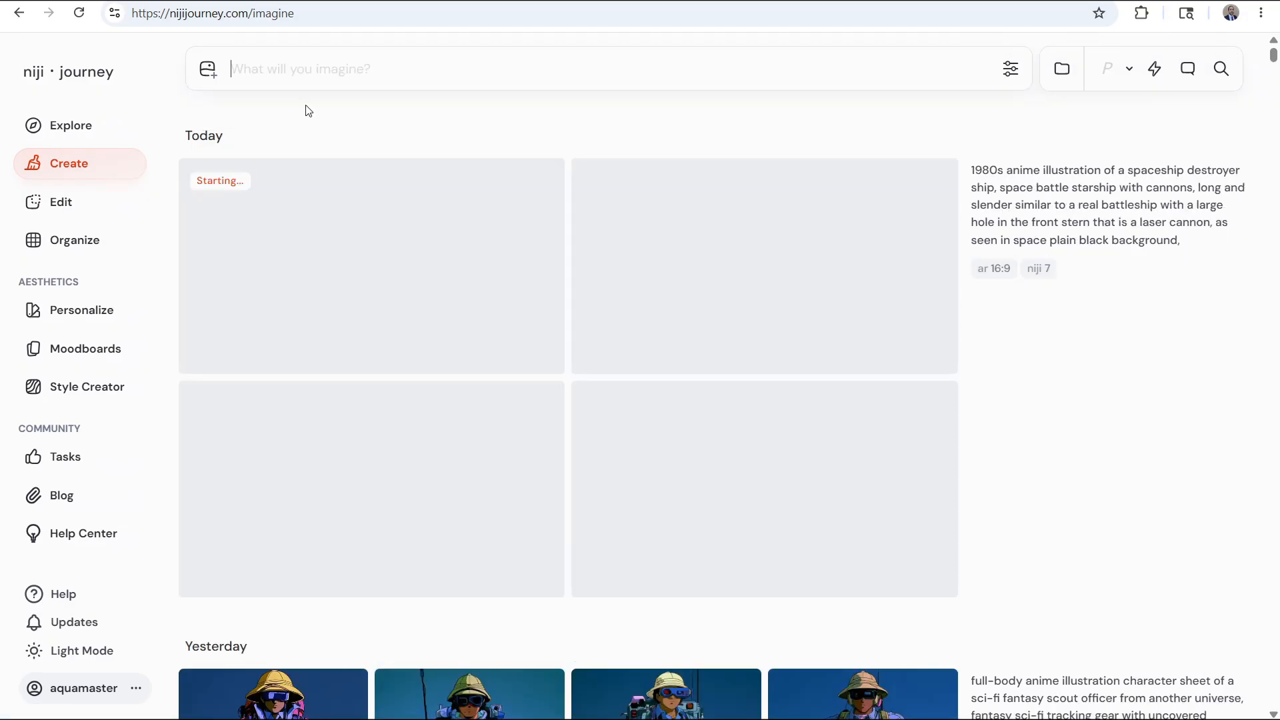
{"action": "scroll", "coordinate": [1116, 544], "scroll_direction": "down", "scroll_amount": 5}
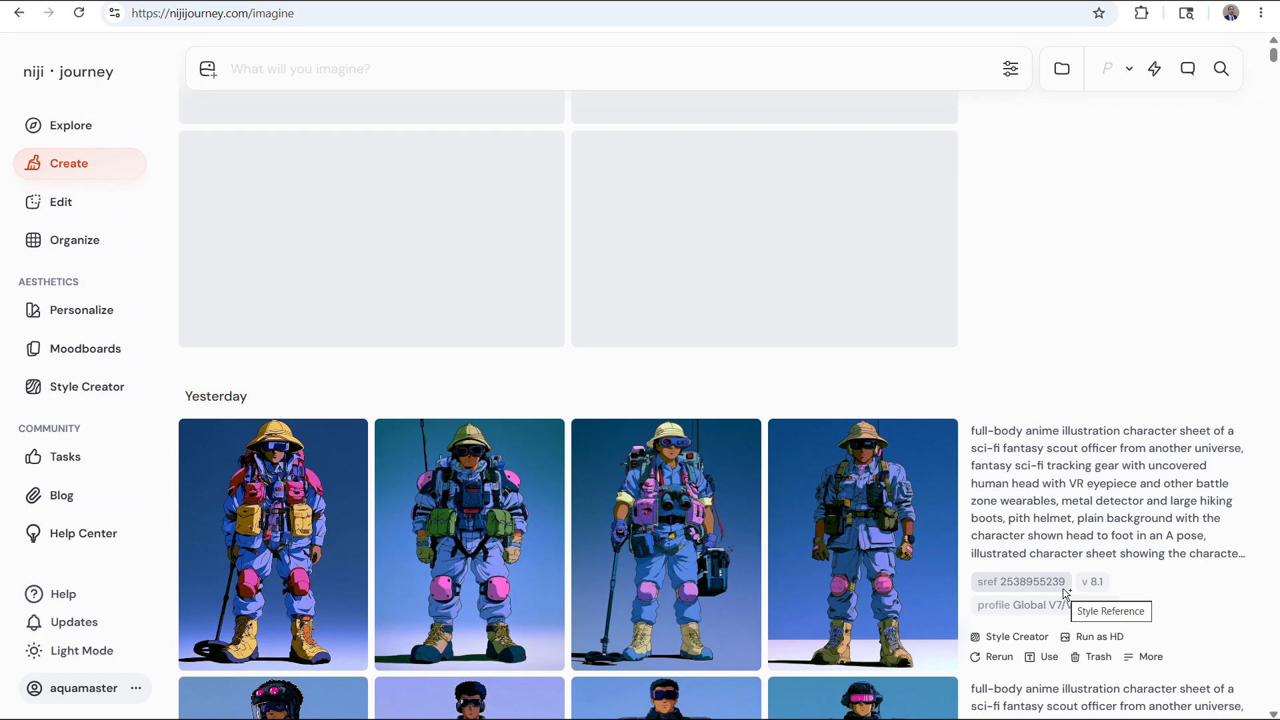
{"action": "left_click", "coordinate": [1063, 588]}
{"action": "scroll", "coordinate": [1102, 535], "scroll_direction": "up", "scroll_amount": 5}
{"action": "left_click", "coordinate": [1049, 584]}
{"action": "left_click", "coordinate": [374, 109]}
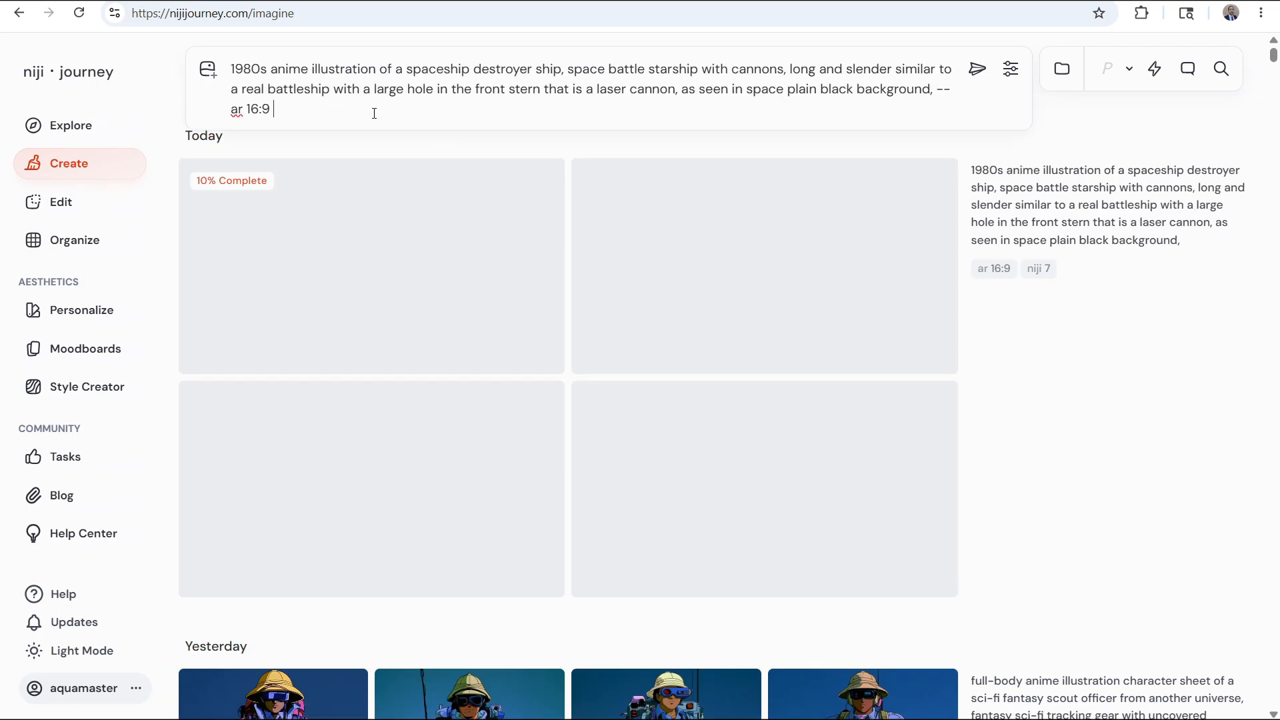
{"action": "key", "text": "ctrl+v"}
{"action": "key", "text": "Return"}
Look up "bow of a ship" and generate the destroyer prompt without the style reference, replacing "stern" with "bow"
{"action": "key", "text": "ctrl+t"}
{"action": "type", "text": "bow of a ship"}
{"action": "key", "text": "Return"}
{"action": "left_click", "coordinate": [1084, 2]}
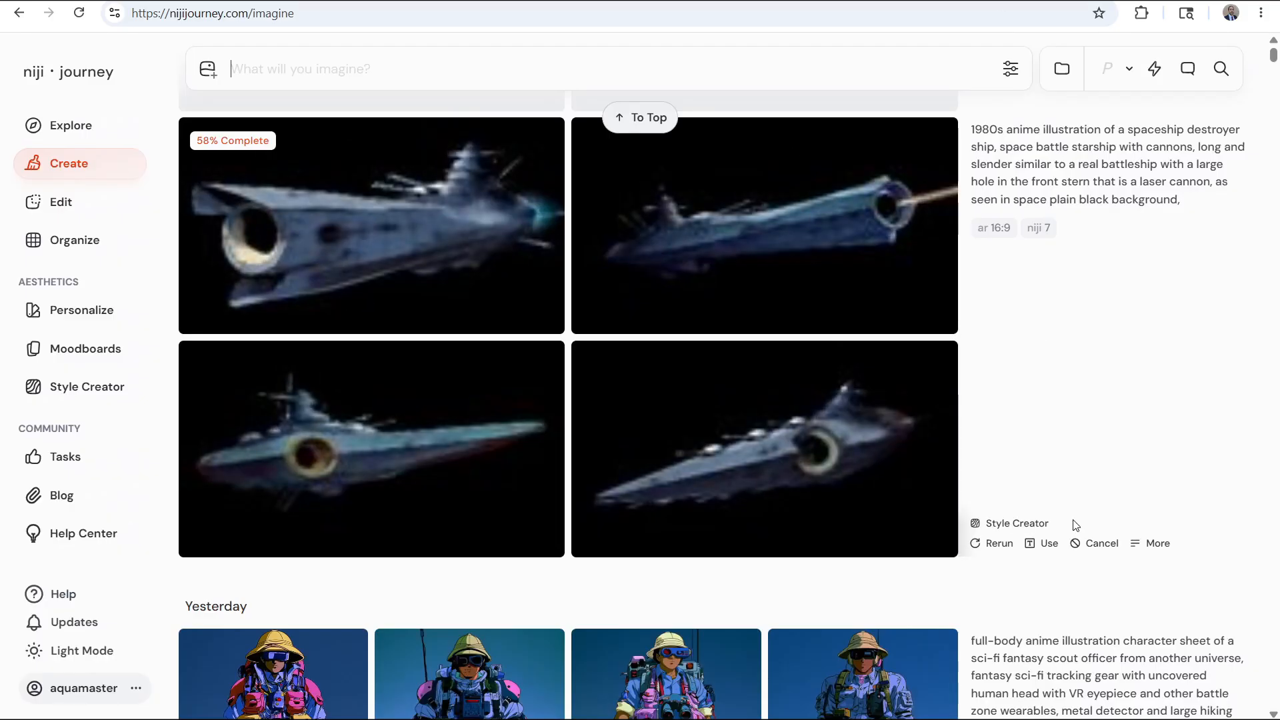
{"action": "left_click", "coordinate": [1044, 543]}
{"action": "type", "text": "bow"}
{"action": "key", "text": "Return"}
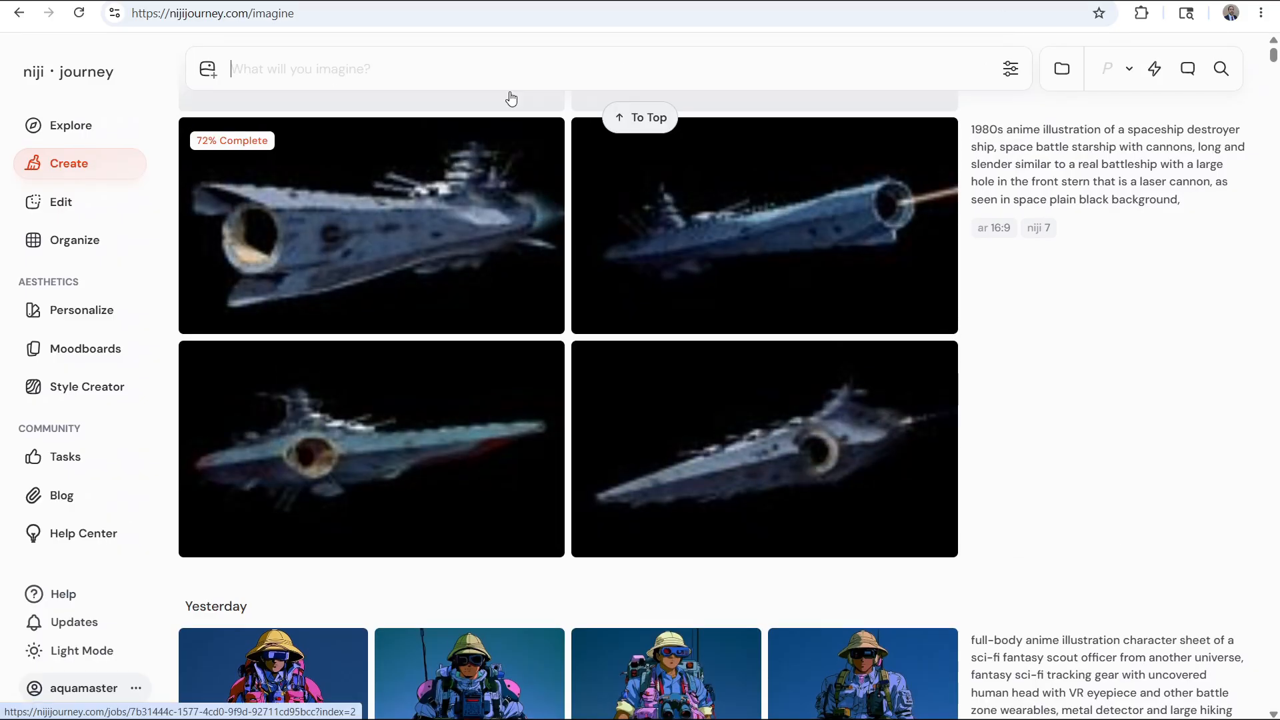
Reuse the destroyer prompt that has the style reference, replace "stern" with "bow", and generate the images
{"action": "scroll", "coordinate": [583, 218], "scroll_direction": "down", "scroll_amount": 4}
{"action": "left_click", "coordinate": [1043, 529]}
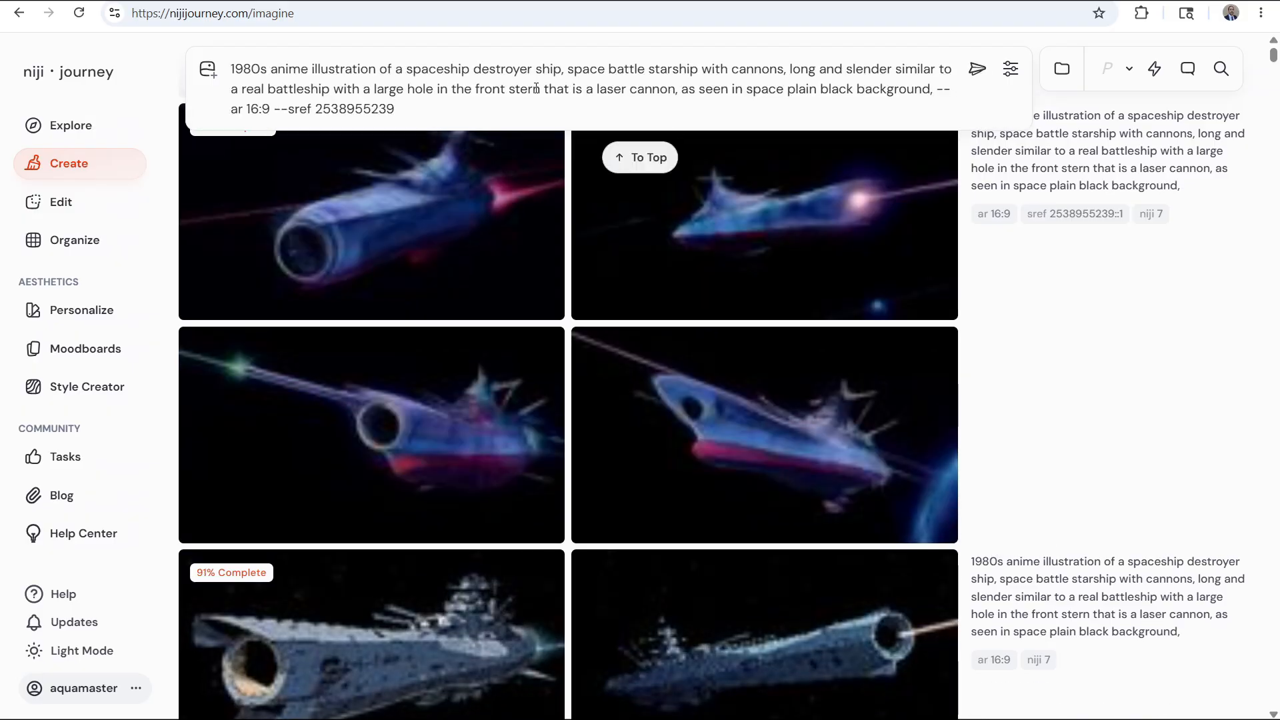
{"action": "double_click", "coordinate": [527, 89]}
{"action": "type", "text": "bow"}
{"action": "left_click", "coordinate": [975, 69]}
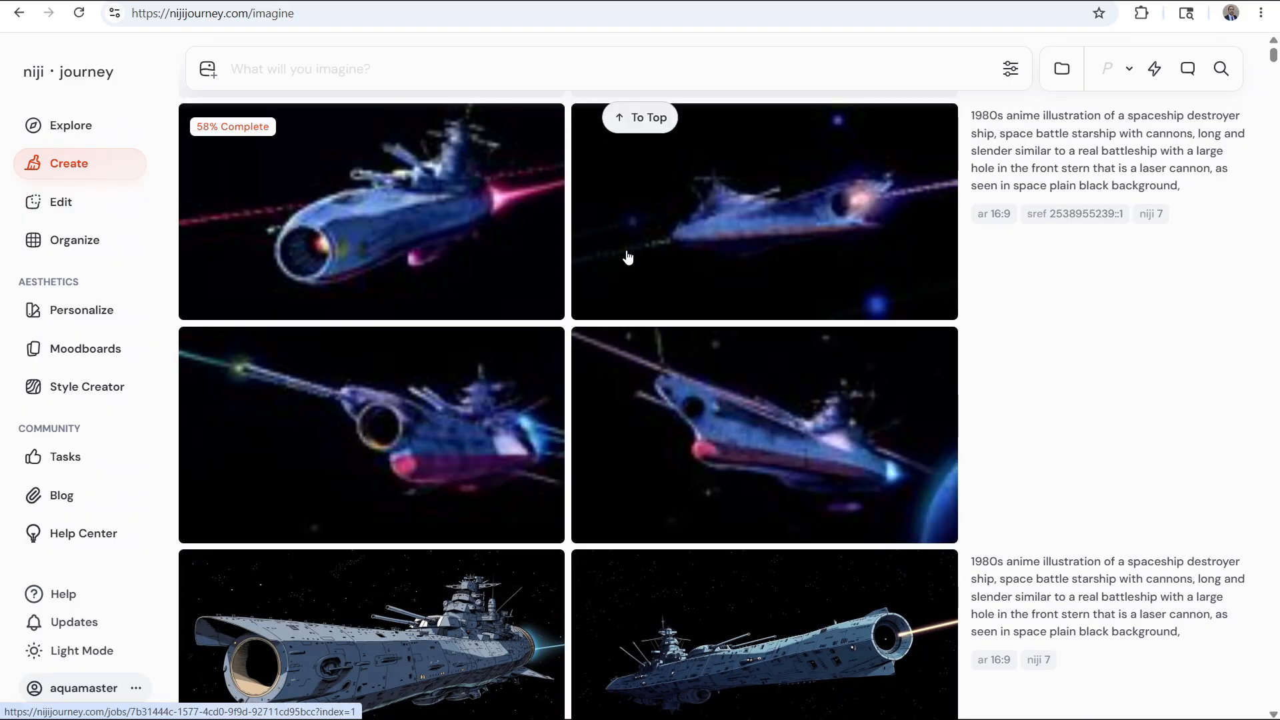
Reuse the bow prompt with the style reference, and describe a triangular space battle starship with a multitude of special-use cannons
{"action": "scroll", "coordinate": [626, 257], "scroll_direction": "down", "scroll_amount": 3}
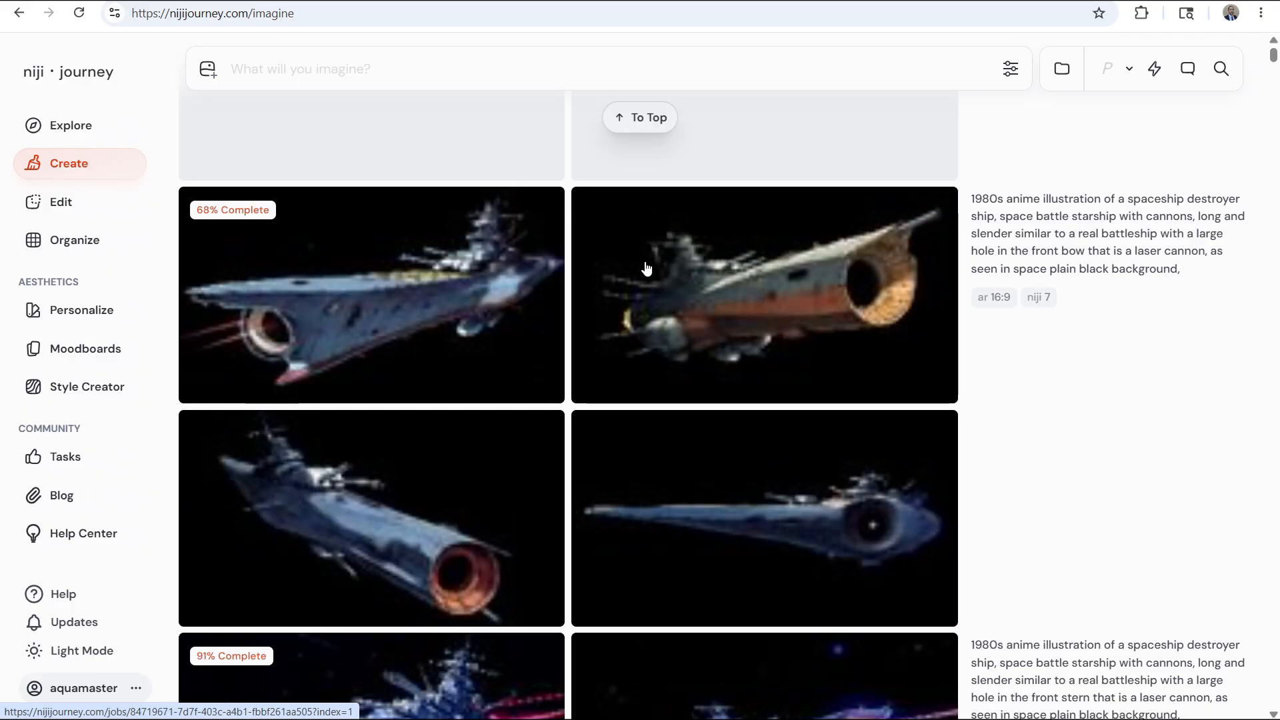
{"action": "left_click", "coordinate": [1044, 609]}
{"action": "scroll", "coordinate": [1044, 454], "scroll_direction": "down", "scroll_amount": 2}
{"action": "left_click", "coordinate": [586, 69]}
{"action": "type", "text": "triangular space battle starship with cannons, long and slender"}
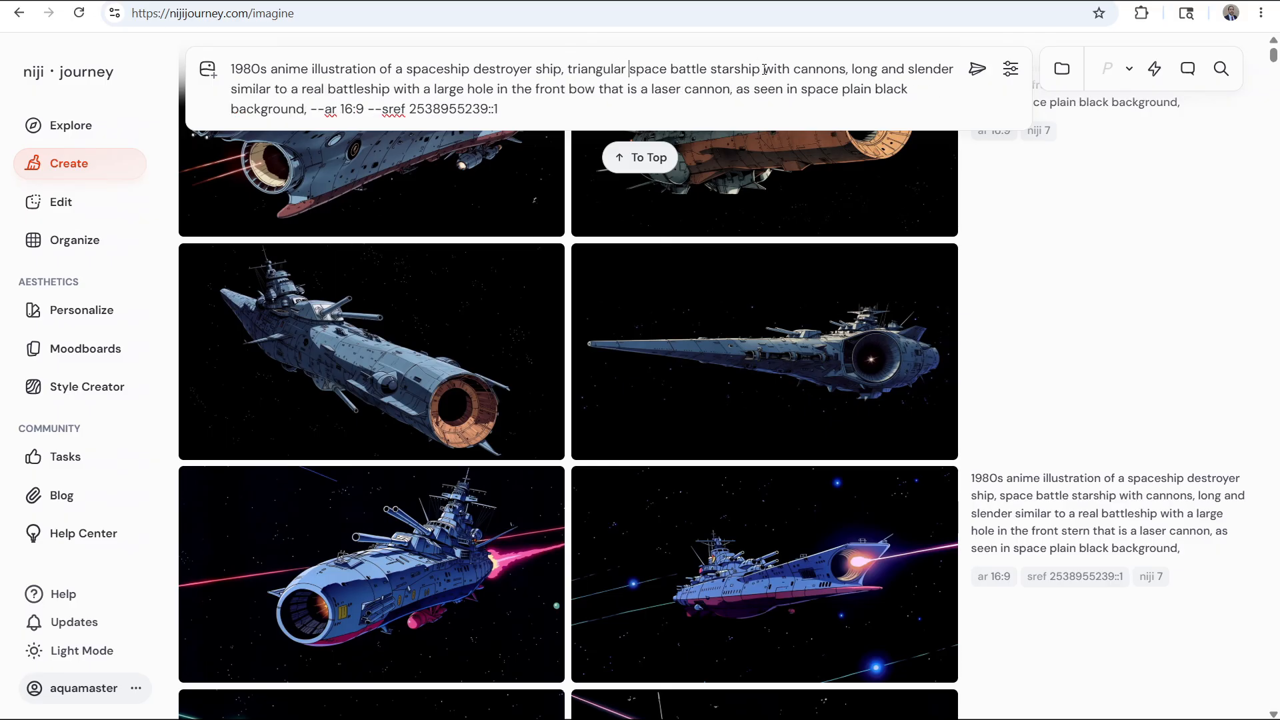
{"action": "left_click", "coordinate": [792, 69]}
{"action": "type", "text": "a multitude of special-us"}
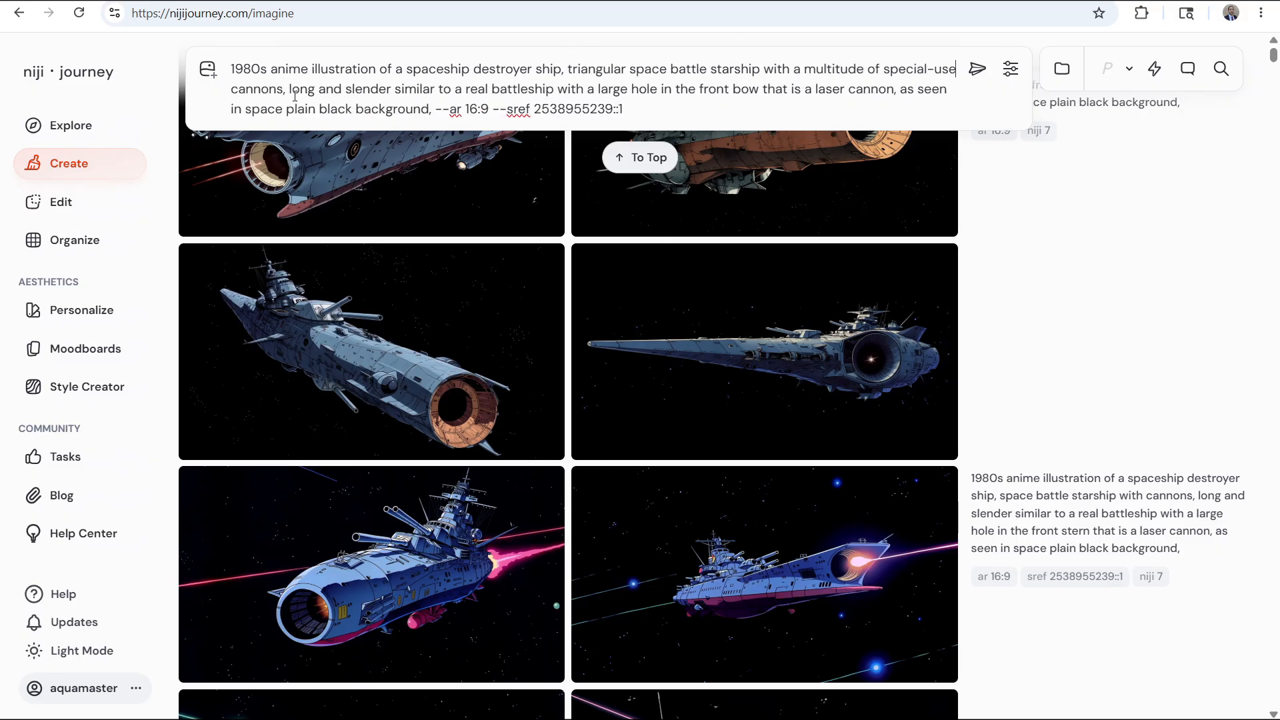
Replace the hull and laser-cannon wording with "triangular with round glowing ion thrusters at each bottom corner" and generate the images
{"action": "left_click_drag", "start_coordinate": [295, 95], "coordinate": [899, 92]}
{"action": "type", "text": "triangular with round glowing ion thrusters ,"}
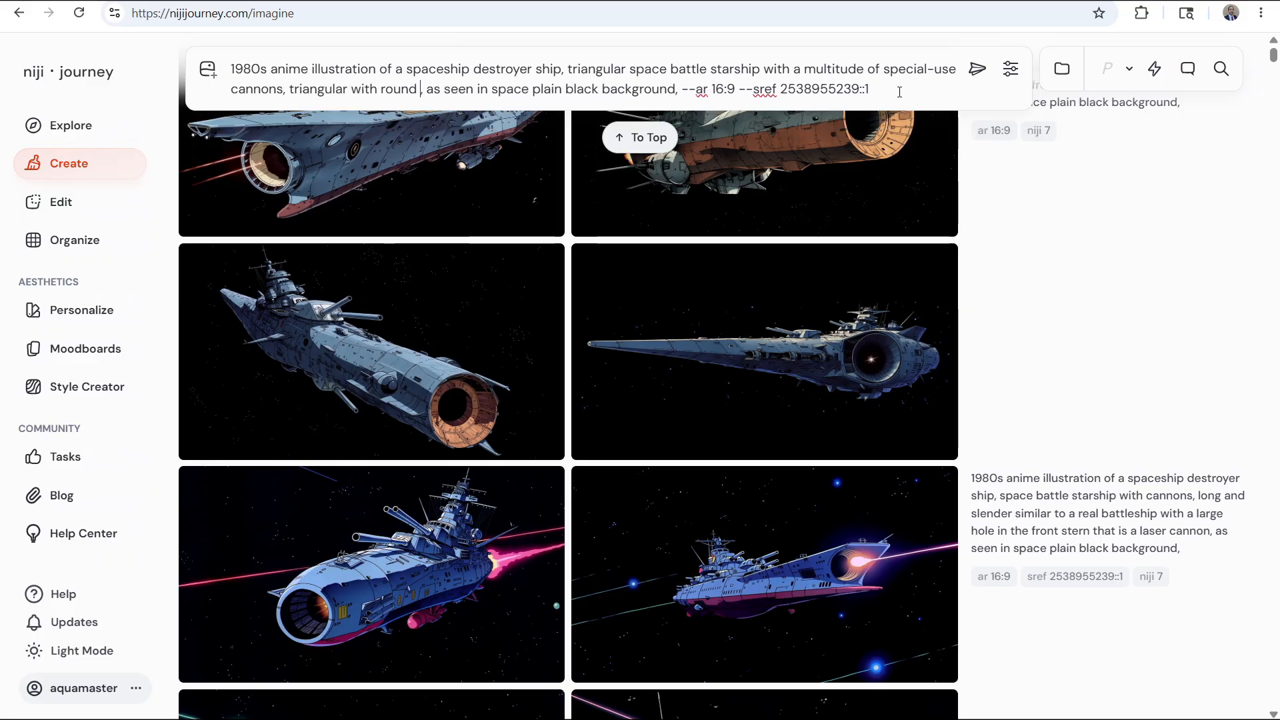
{"action": "key", "text": "Left"}
{"action": "type", "text": "at each corner"}
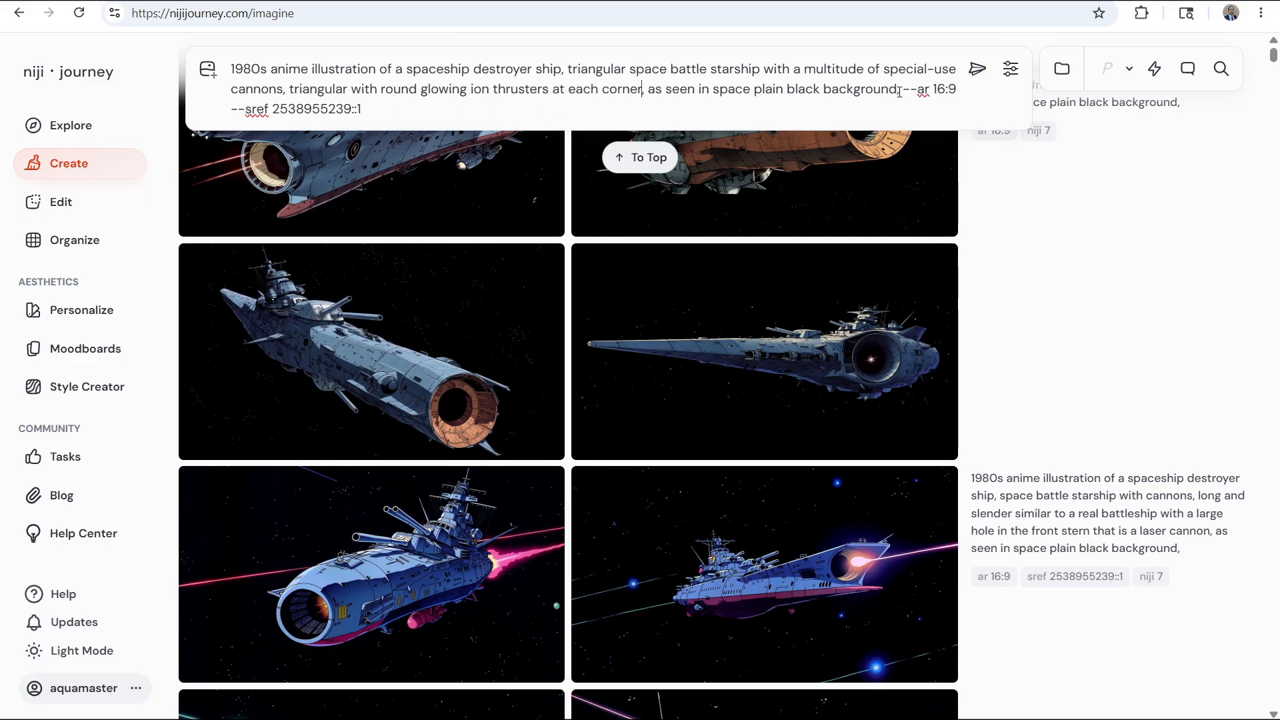
{"action": "type", "text": "bottom"}
{"action": "left_click", "coordinate": [977, 68]}
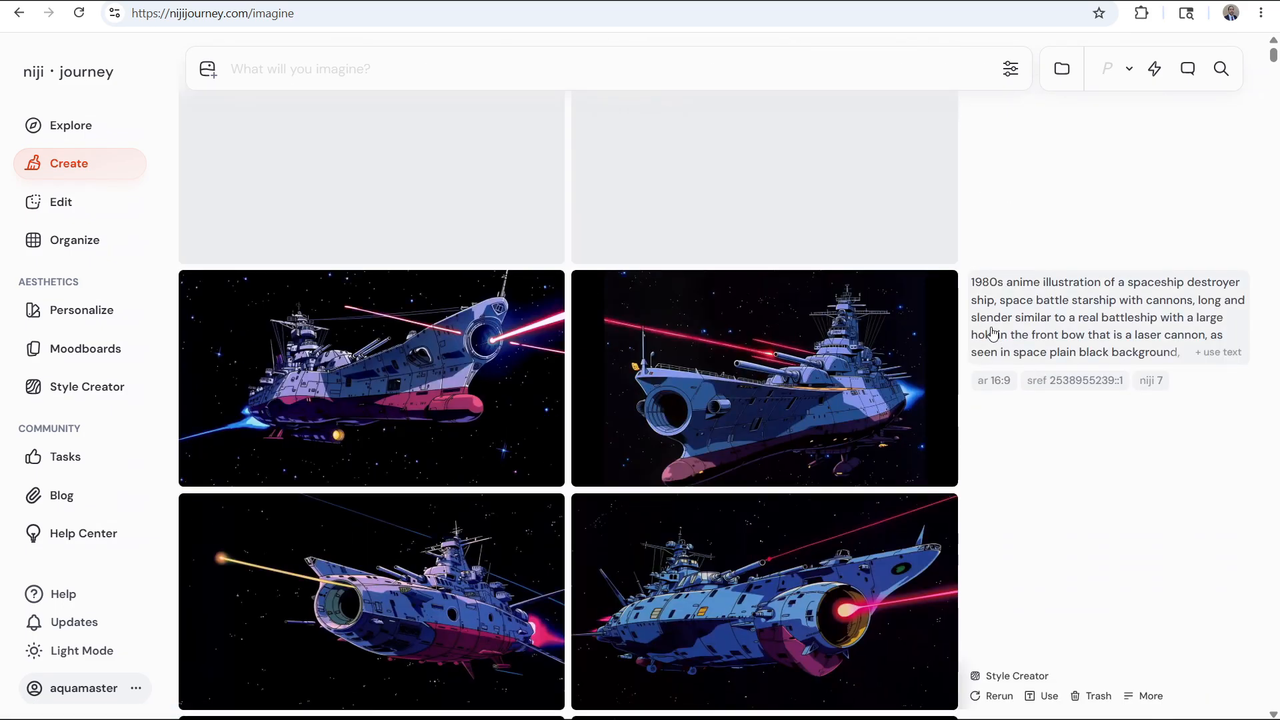
{"action": "left_click", "coordinate": [993, 333]}
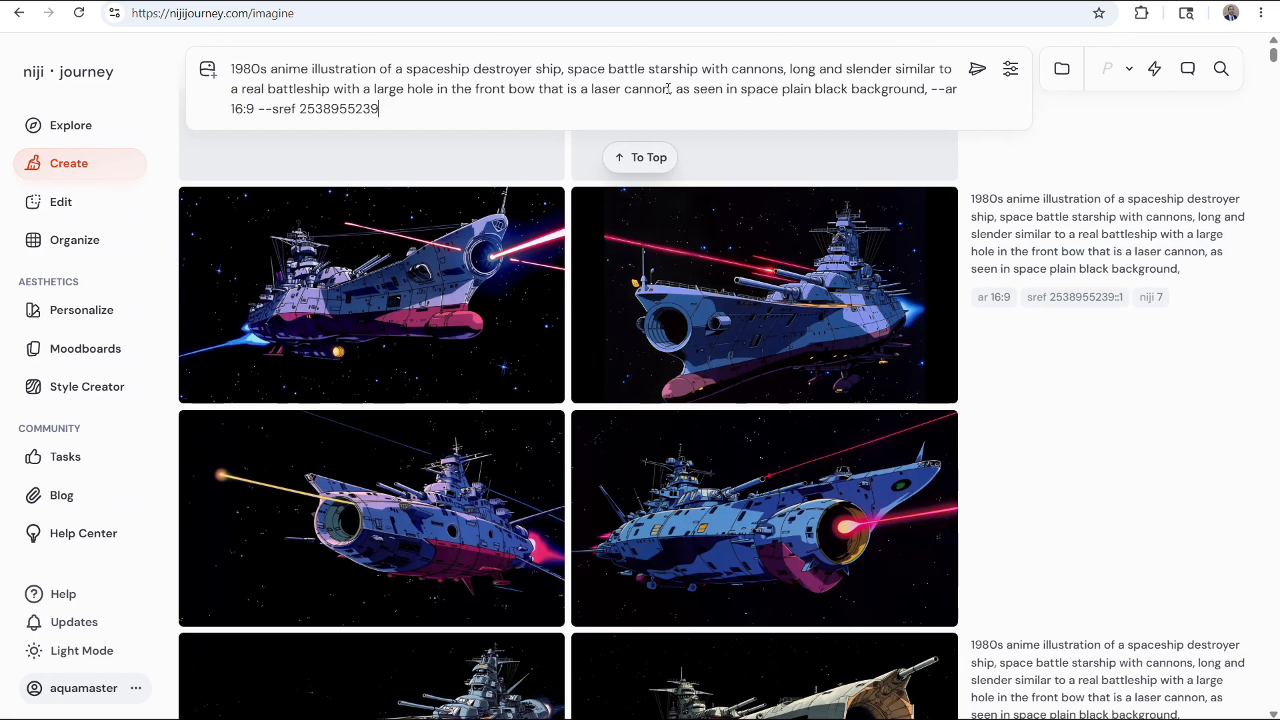
{"action": "left_click_drag", "start_coordinate": [602, 89], "coordinate": [372, 88]}
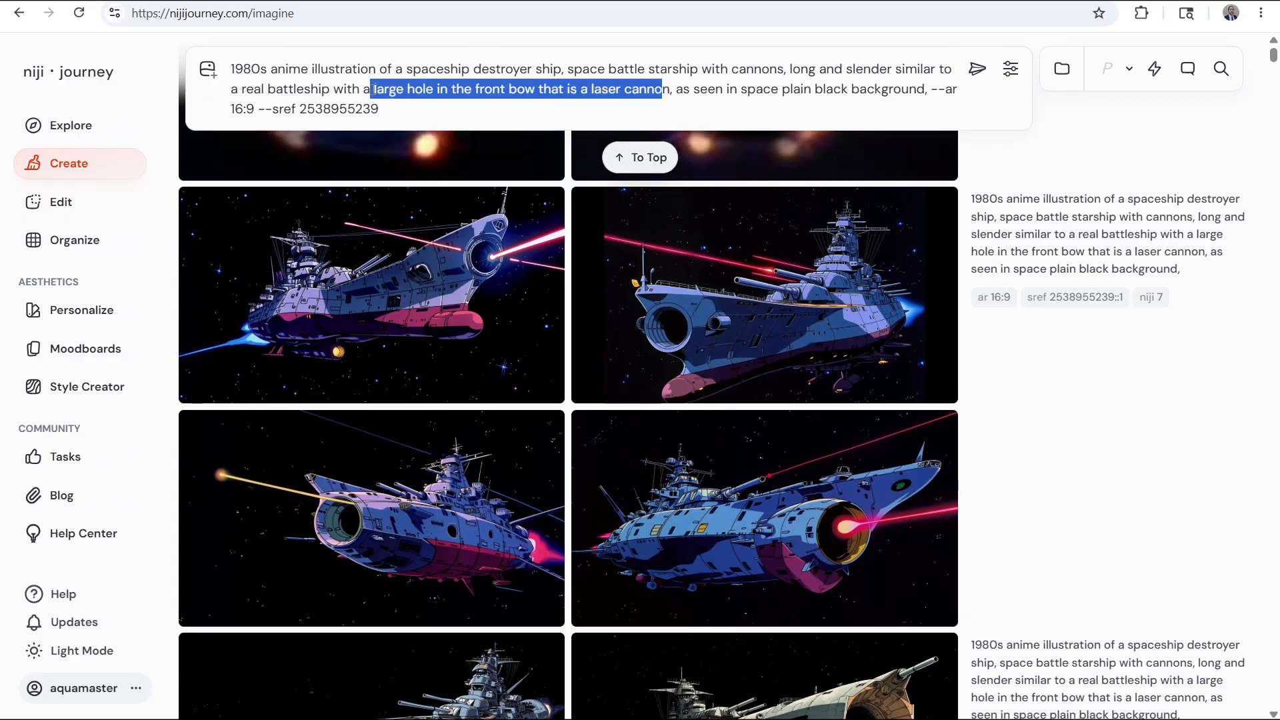
{"action": "left_click_drag", "start_coordinate": [621, 89], "coordinate": [414, 90]}
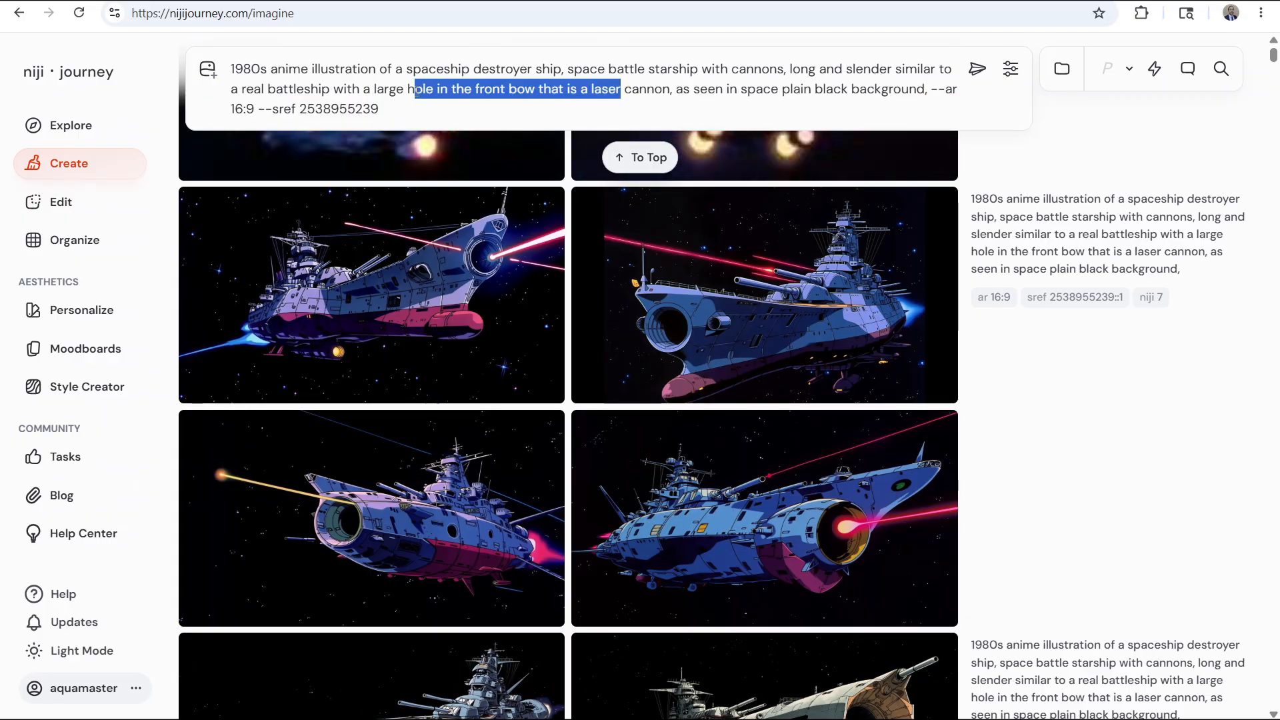
{"action": "type", "text": "dish array on the front bow that is "}
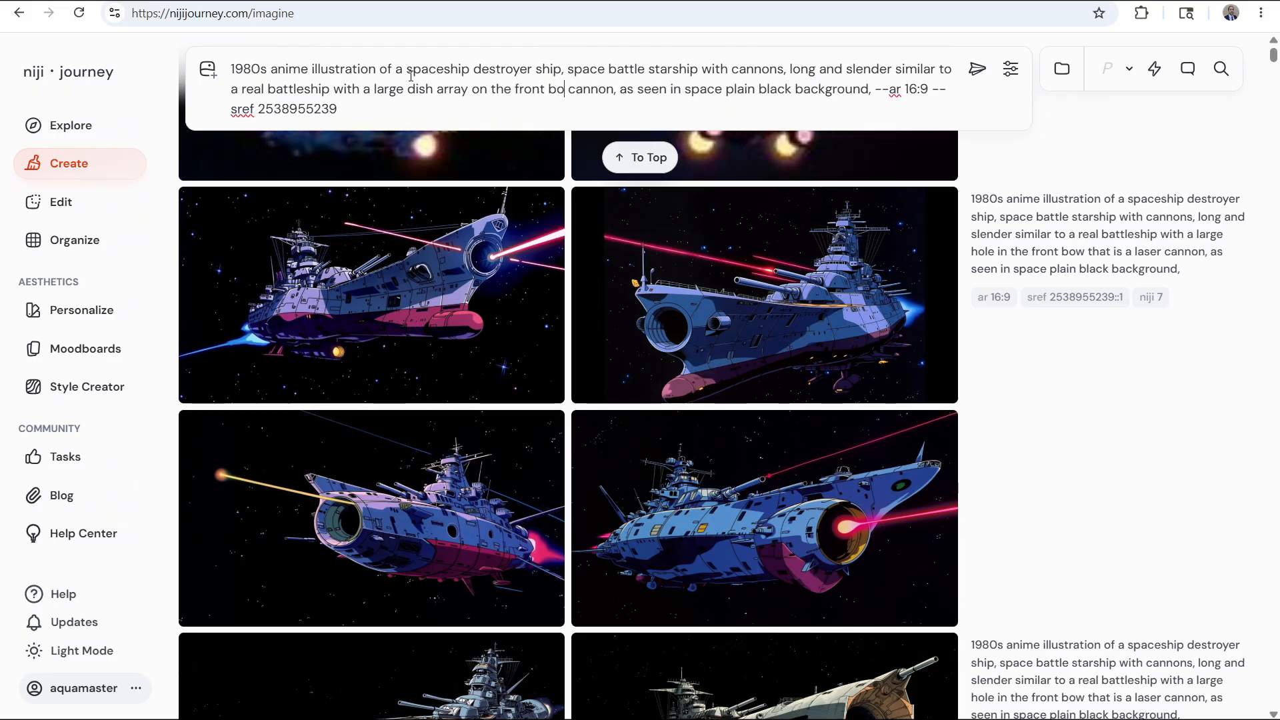
{"action": "type", "text": "a wave"}
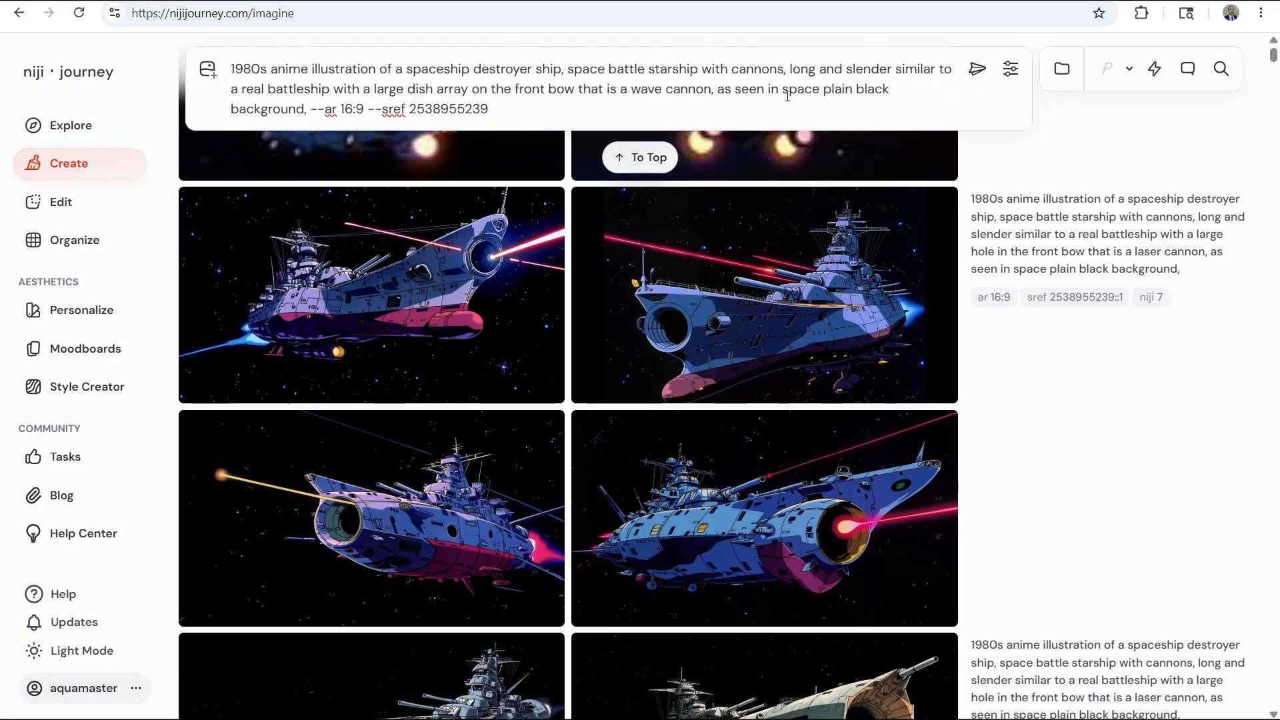
{"action": "key", "text": "Return"}
Reuse the triangular starship prompt, remove its style reference, and generate the images
{"action": "scroll", "coordinate": [707, 341], "scroll_direction": "down", "scroll_amount": 4}
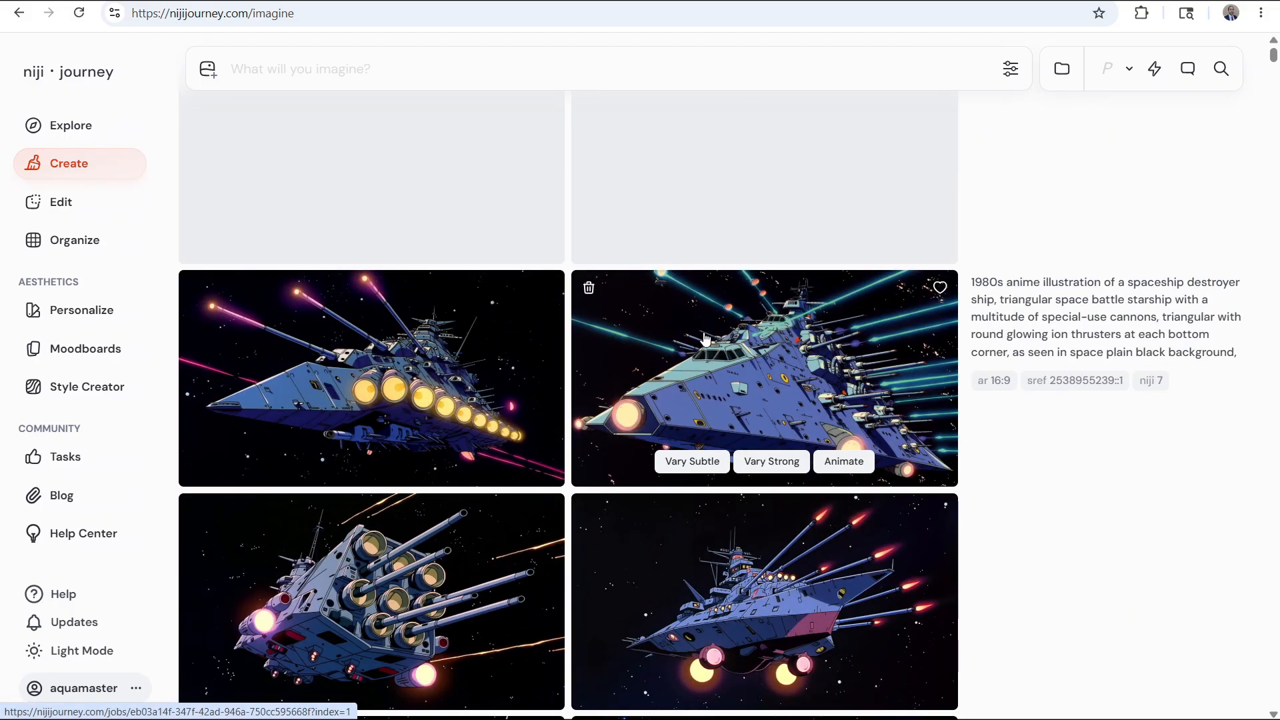
{"action": "scroll", "coordinate": [709, 342], "scroll_direction": "down", "scroll_amount": 1}
{"action": "left_click", "coordinate": [1036, 624]}
{"action": "left_click_drag", "start_coordinate": [405, 111], "coordinate": [278, 115]}
{"action": "key", "text": "BackSpace"}
{"action": "key", "text": "Return"}
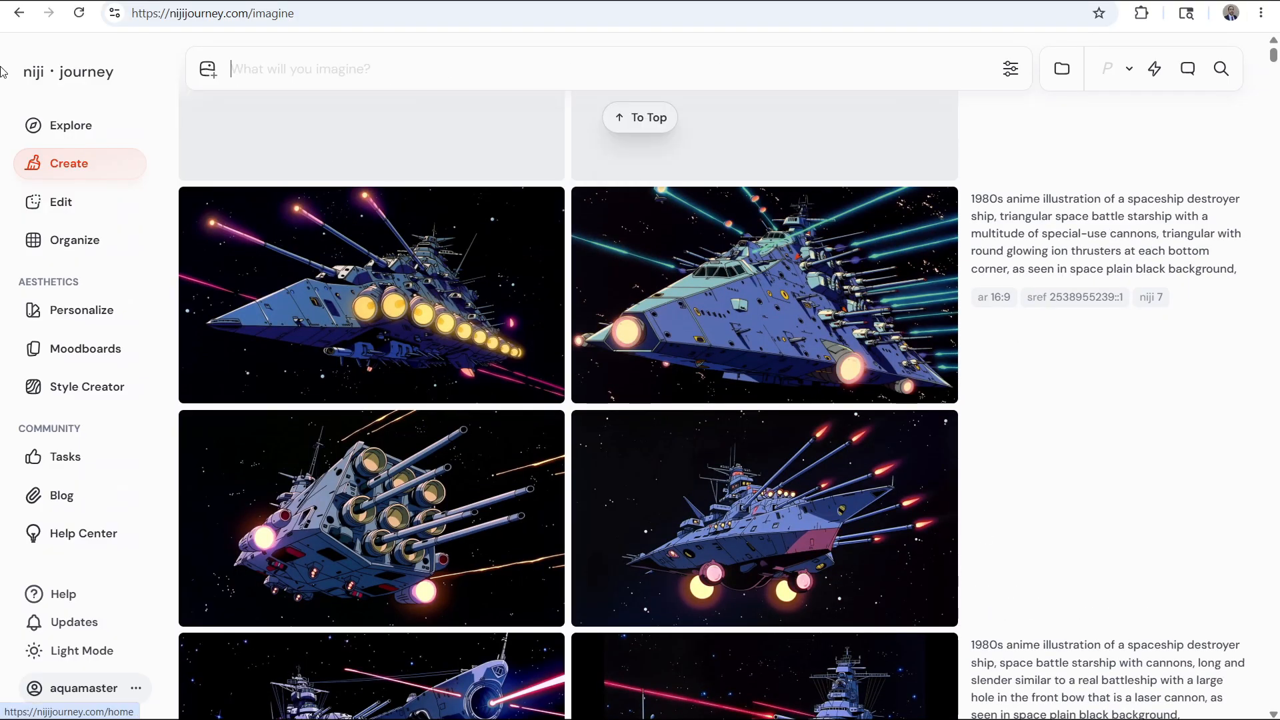
Reuse the wave-cannon prompt, replacing the ship description with "large spaceship armada, a complete battle fleet of battle-ready spaceships"
{"action": "scroll", "coordinate": [765, 471], "scroll_direction": "down", "scroll_amount": 18}
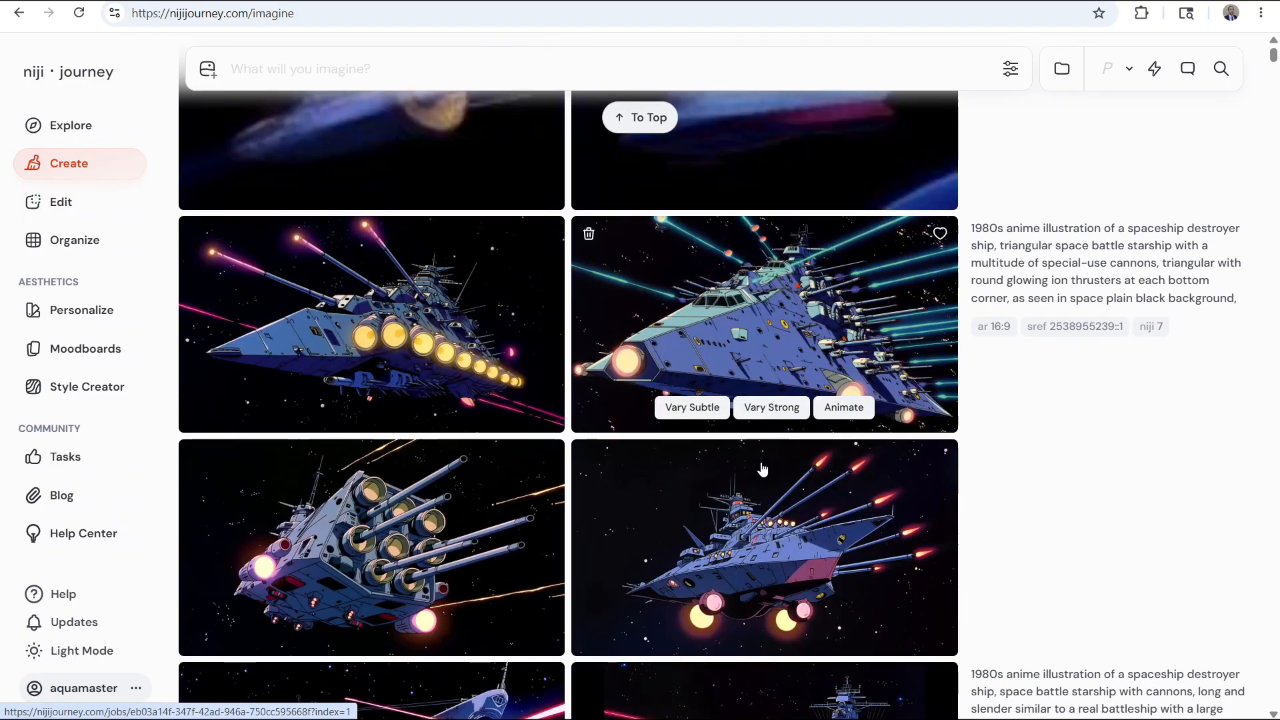
{"action": "scroll", "coordinate": [907, 324], "scroll_direction": "up", "scroll_amount": 15}
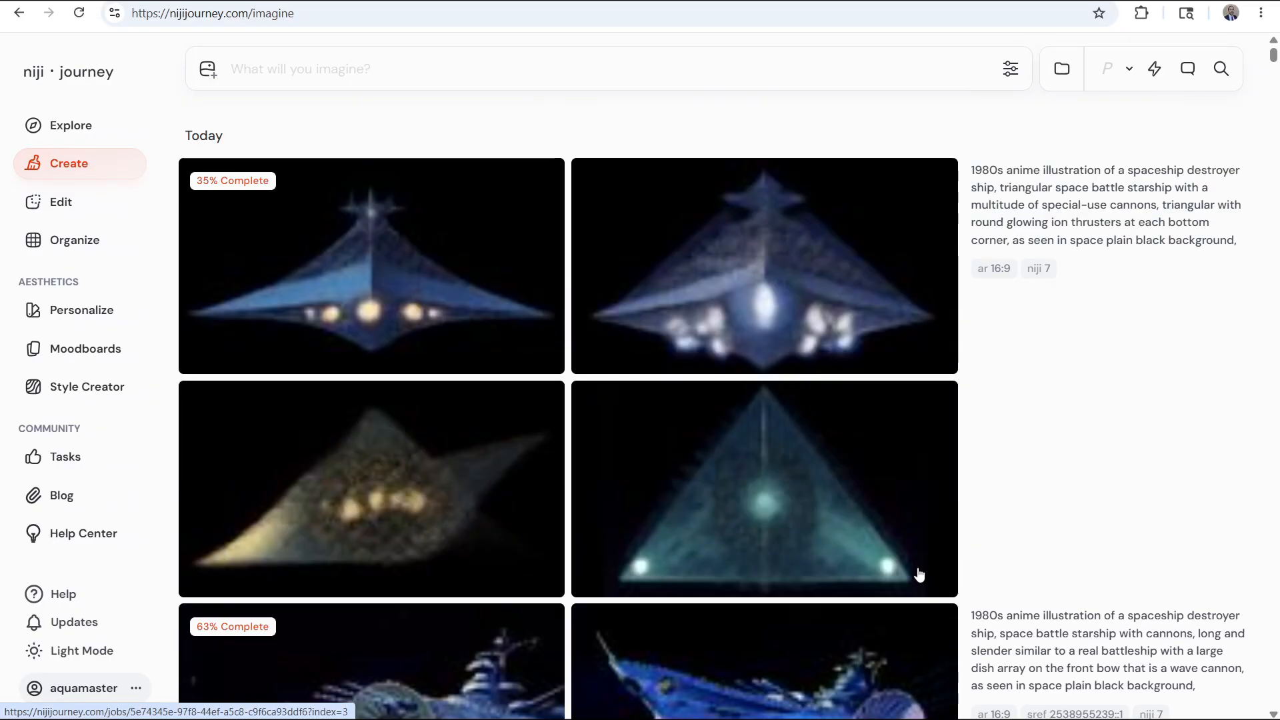
{"action": "left_click", "coordinate": [1040, 705]}
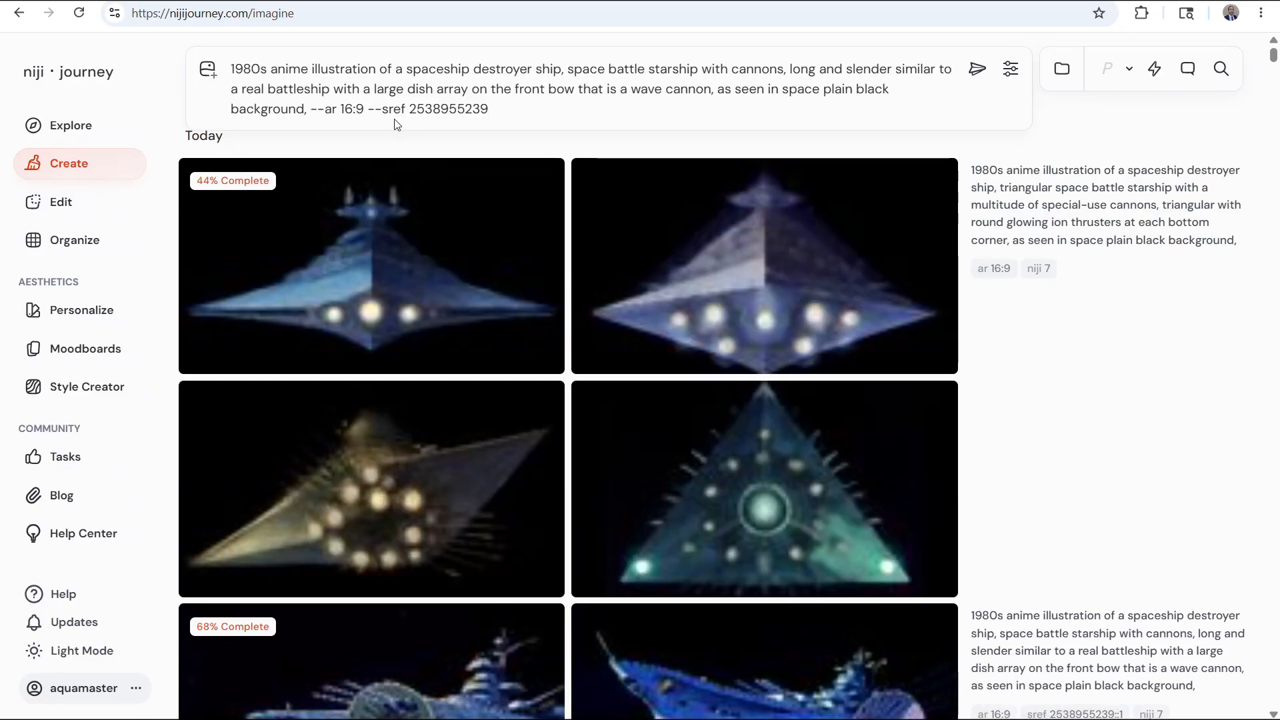
{"action": "scroll", "coordinate": [514, 100], "scroll_direction": "down", "scroll_amount": 2}
{"action": "left_click_drag", "start_coordinate": [406, 69], "coordinate": [714, 85]}
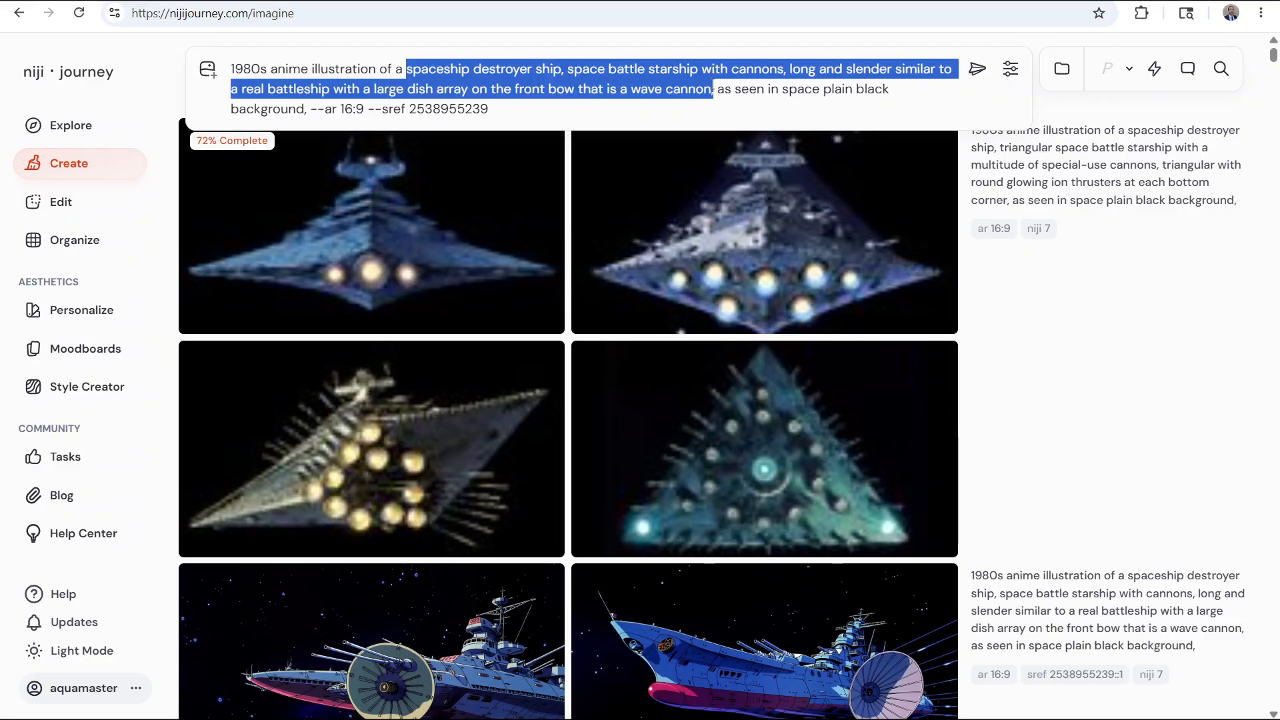
{"action": "type", "text": "large spaceship armada, a complete "}
{"action": "type", "text": "battle fleet of "}
{"action": "type", "text": "battle-ready spaceships"}
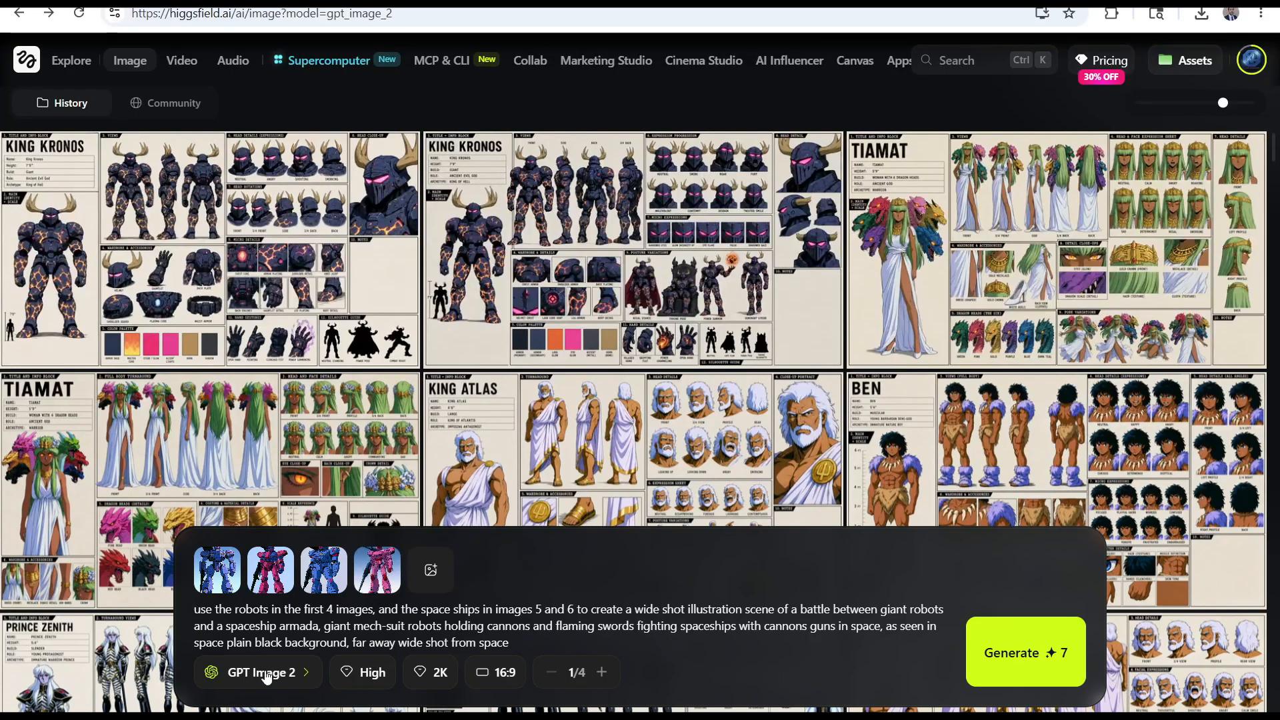
In Higgsfield, add two spaceship fleet images from Downloads as the fifth and sixth references, and generate the battle scene with GPT Image 2
{"action": "left_click", "coordinate": [428, 568]}
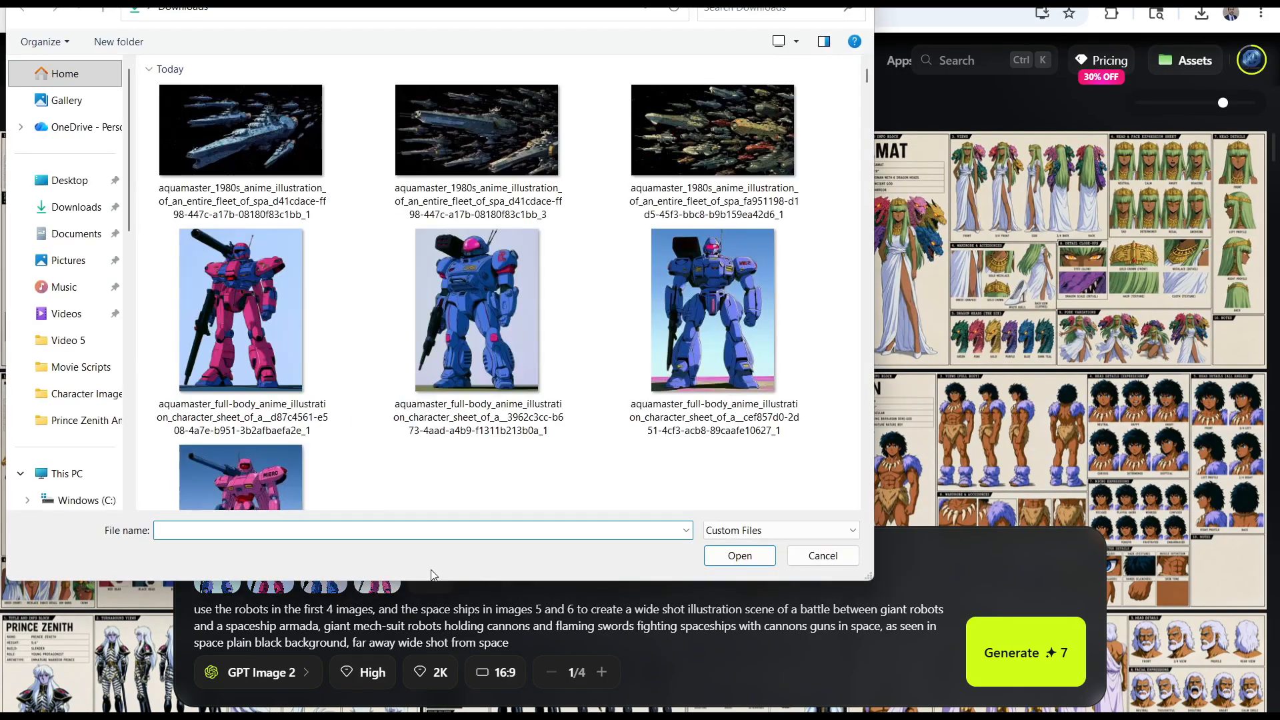
{"action": "left_click", "coordinate": [240, 130]}
{"action": "left_click", "coordinate": [697, 145]}
{"action": "left_click", "coordinate": [267, 160]}
{"action": "left_click", "coordinate": [693, 150]}
{"action": "left_click", "coordinate": [266, 160]}
{"action": "left_click", "coordinate": [739, 556]}
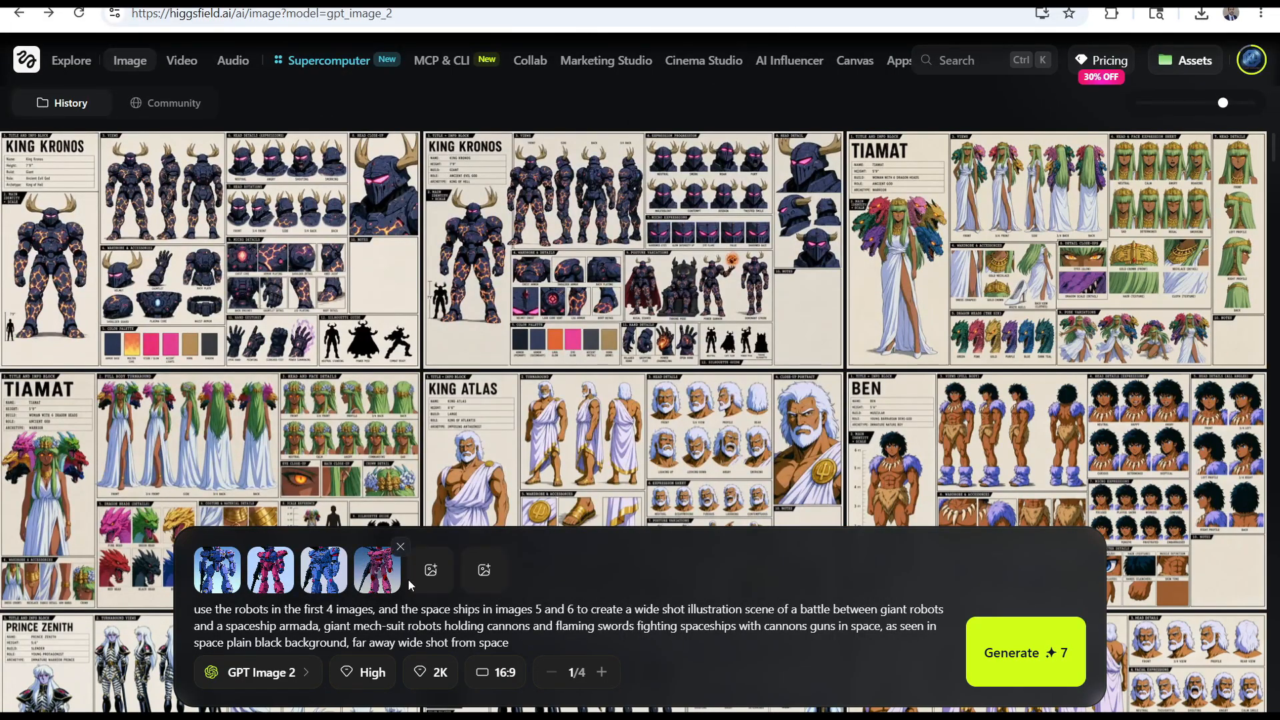
{"action": "left_click", "coordinate": [480, 571]}
{"action": "left_click", "coordinate": [737, 605]}
{"action": "mouse_move", "coordinate": [492, 569]}
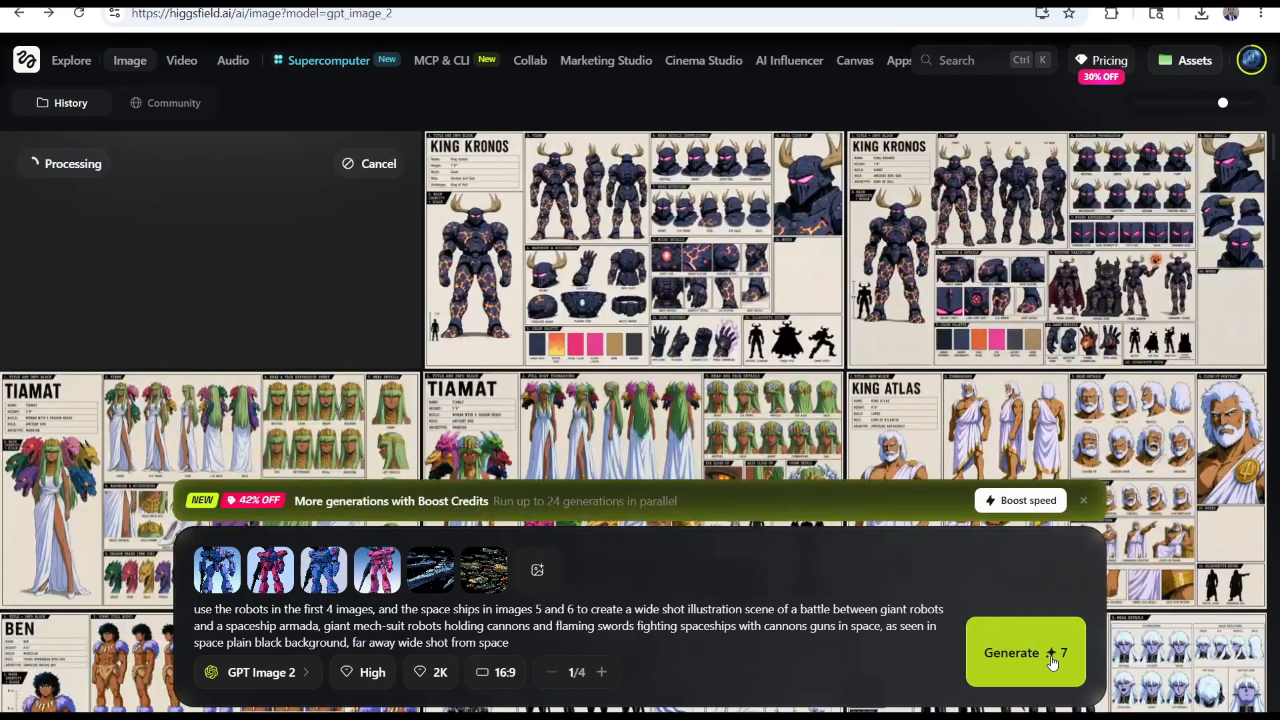
Generate the same robot and armada battle scene with the Nano Banana Pro model
{"action": "left_click", "coordinate": [297, 673]}
{"action": "left_click", "coordinate": [287, 587]}
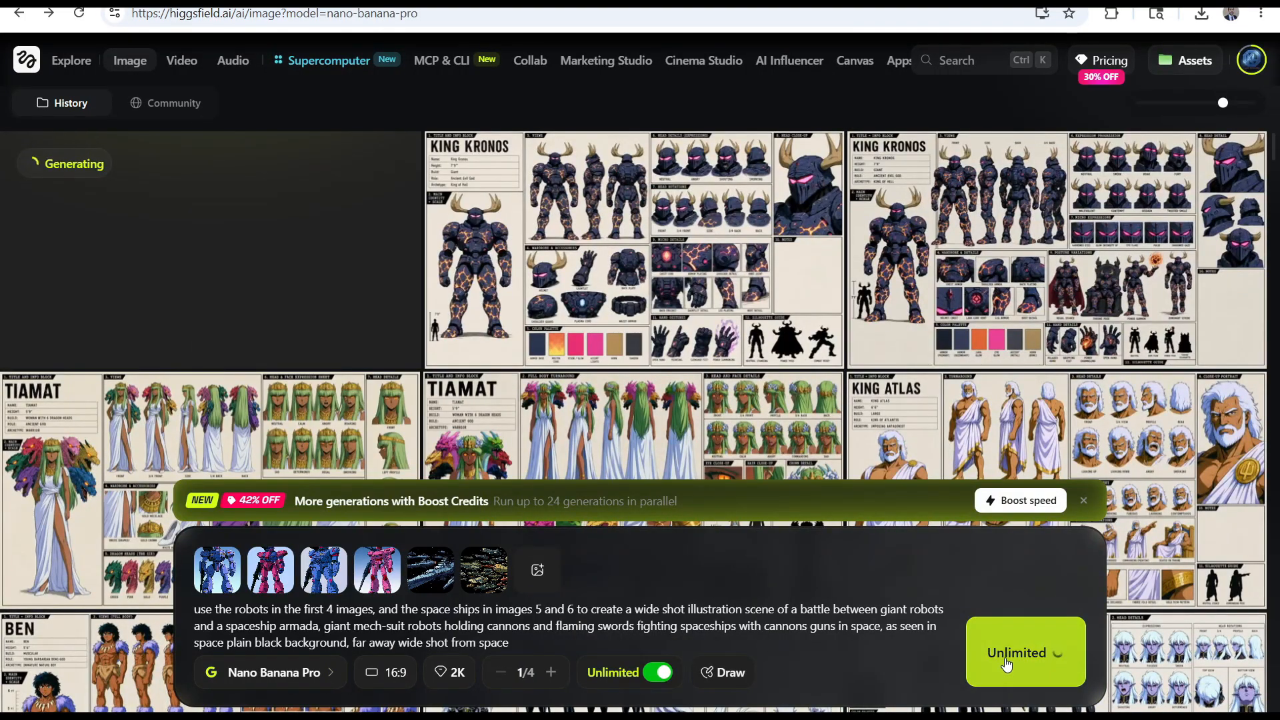
{"action": "left_click", "coordinate": [1007, 653]}
Switch the image model to Seedream 5.0 lite and generate the battle scene
{"action": "left_click", "coordinate": [319, 672]}
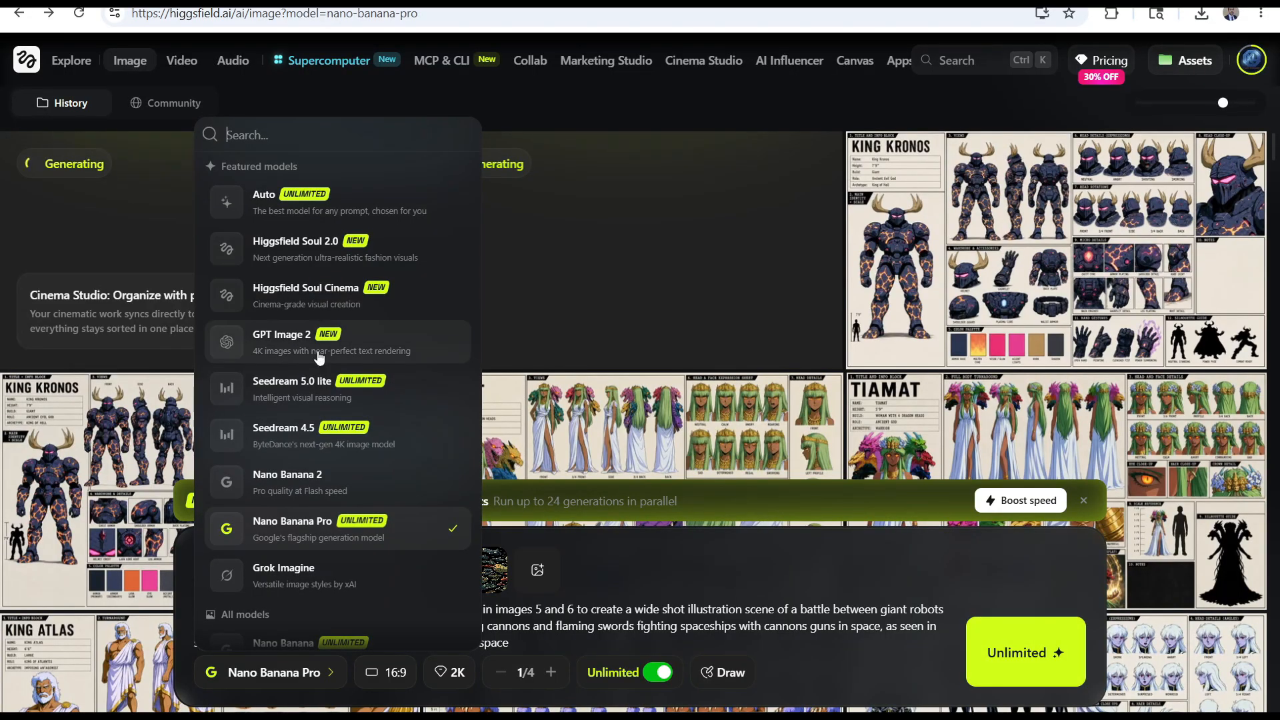
{"action": "scroll", "coordinate": [330, 293], "scroll_direction": "down", "scroll_amount": 2}
{"action": "scroll", "coordinate": [325, 311], "scroll_direction": "up", "scroll_amount": 2}
{"action": "left_click", "coordinate": [291, 386]}
{"action": "left_click", "coordinate": [1027, 651]}
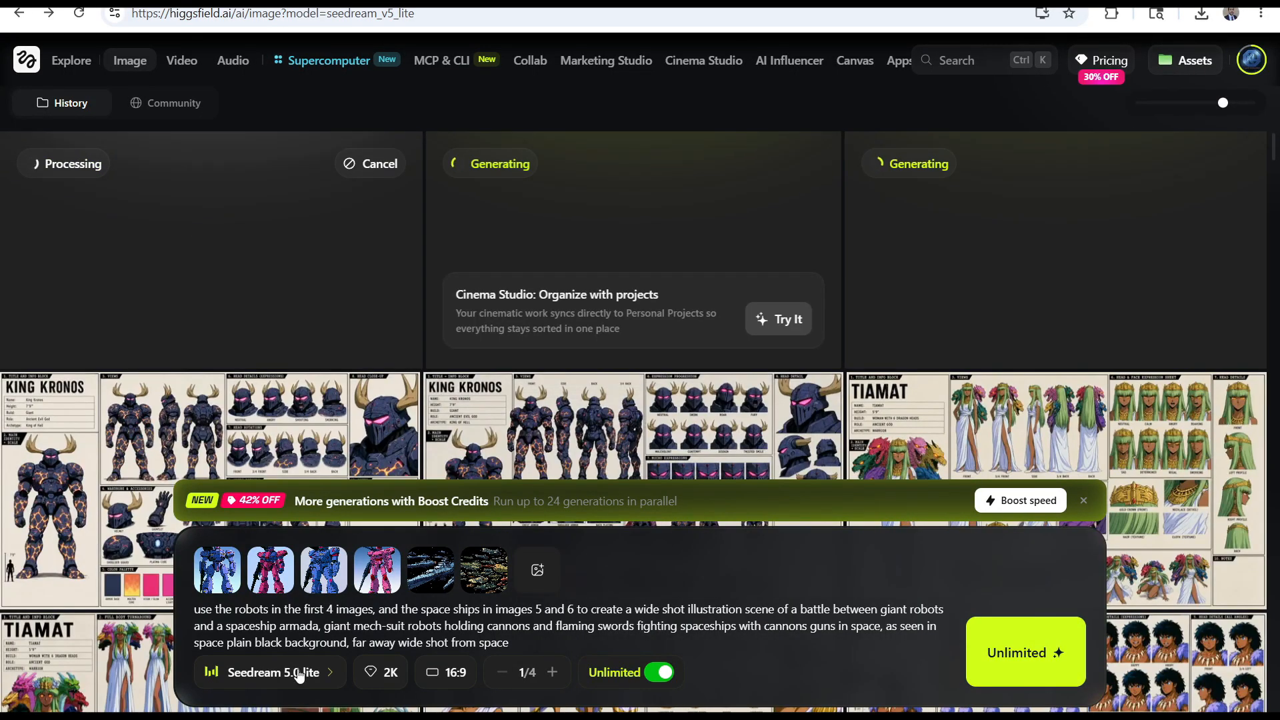
Change the image model to Seedream 4.5 and generate the battle scene
{"action": "left_click", "coordinate": [298, 673]}
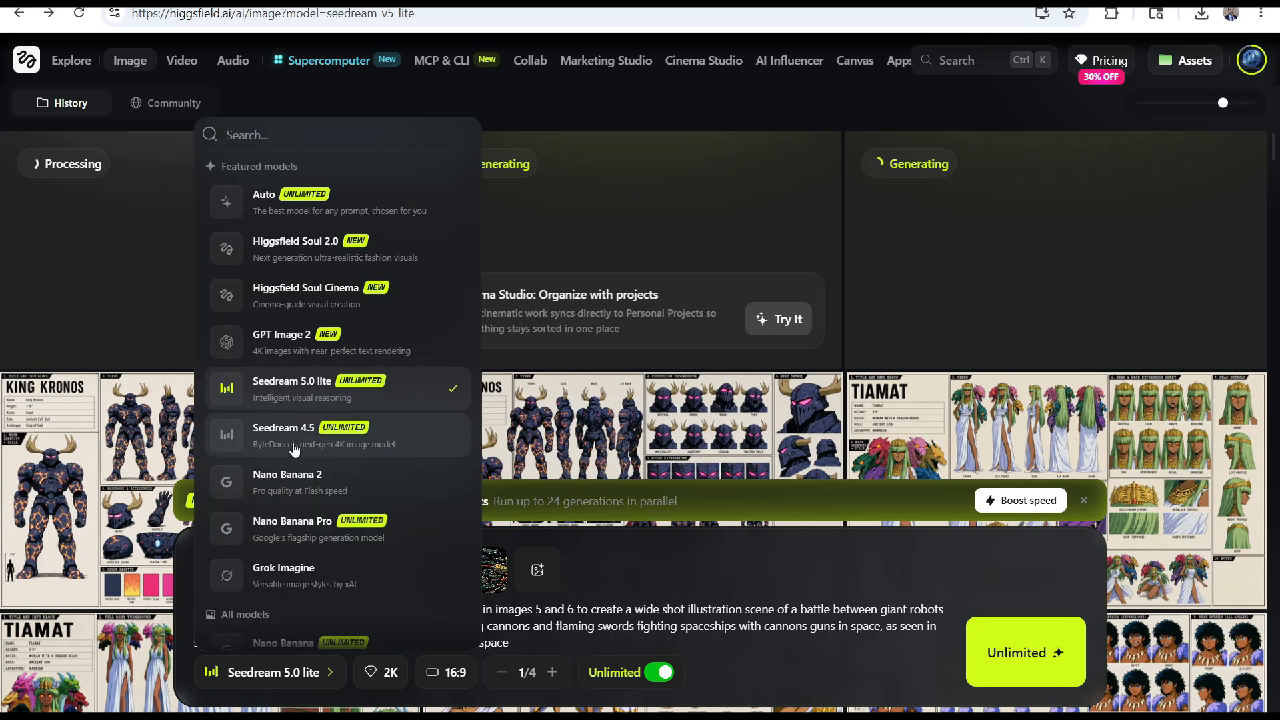
{"action": "left_click", "coordinate": [273, 429]}
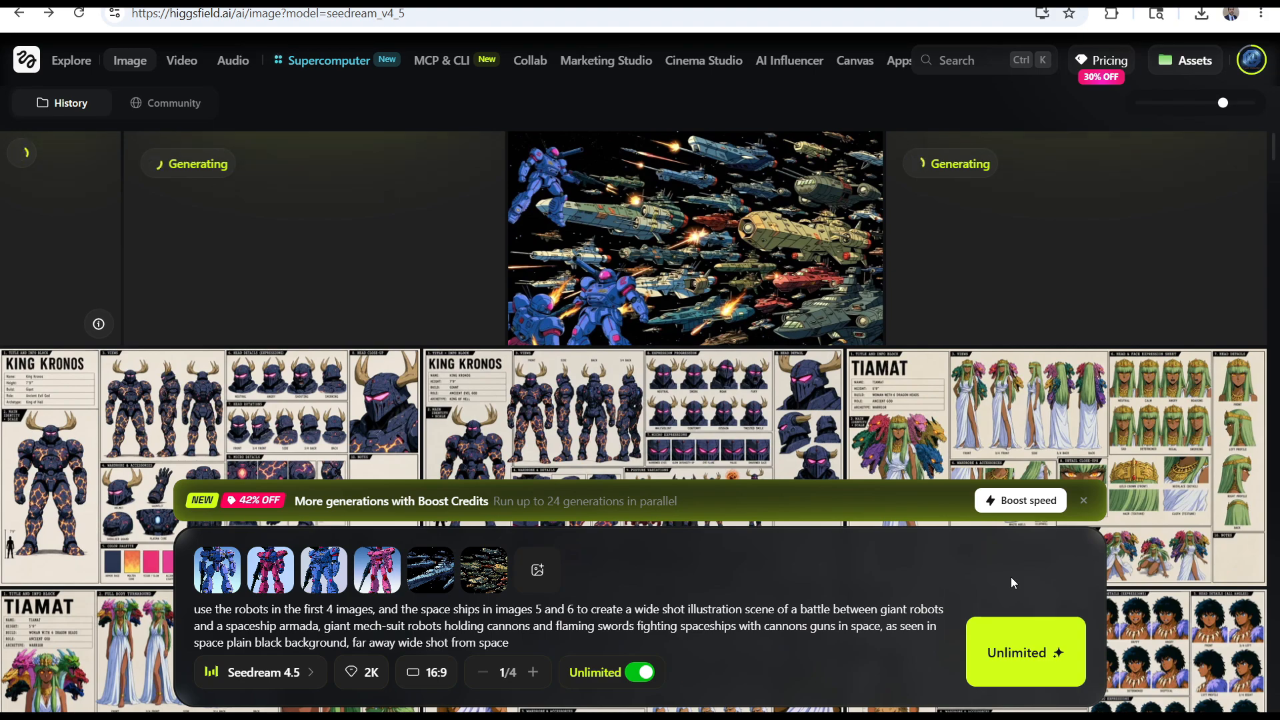
{"action": "left_click", "coordinate": [989, 645]}
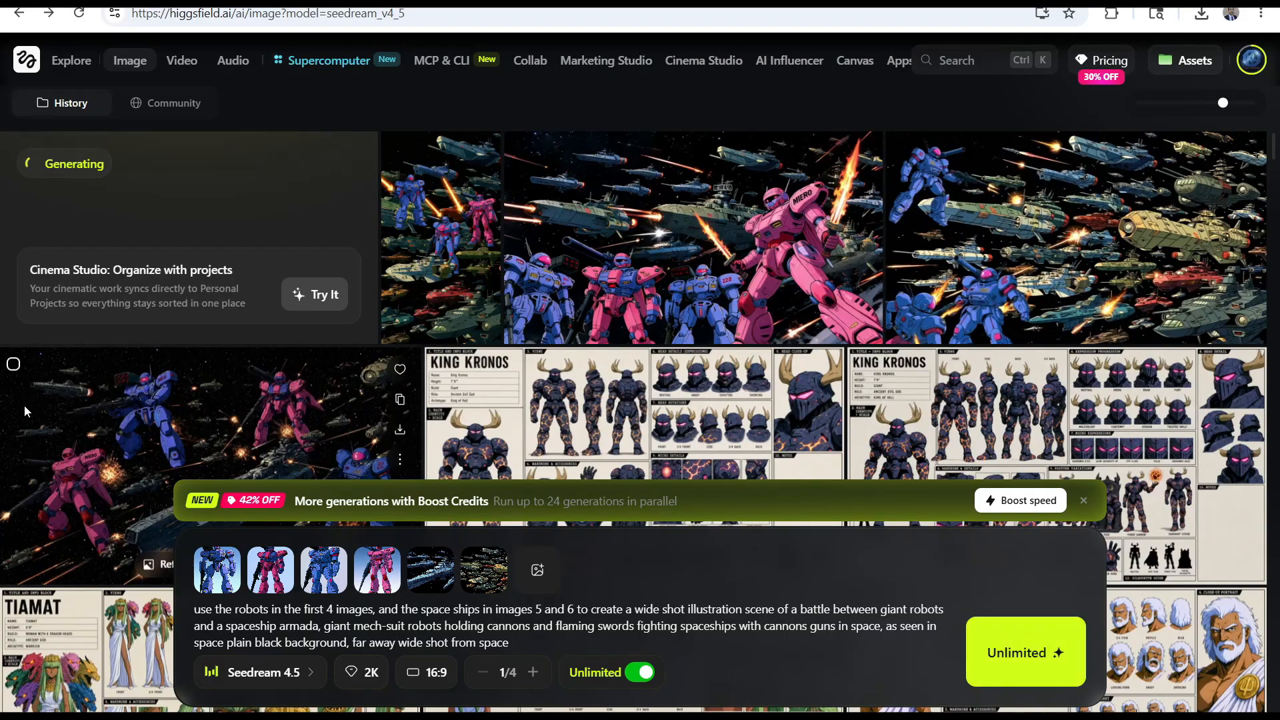
Inspect two of the generated battle scenes at full size, and remove the sixth reference image from the prompt
{"action": "left_click", "coordinate": [370, 409]}
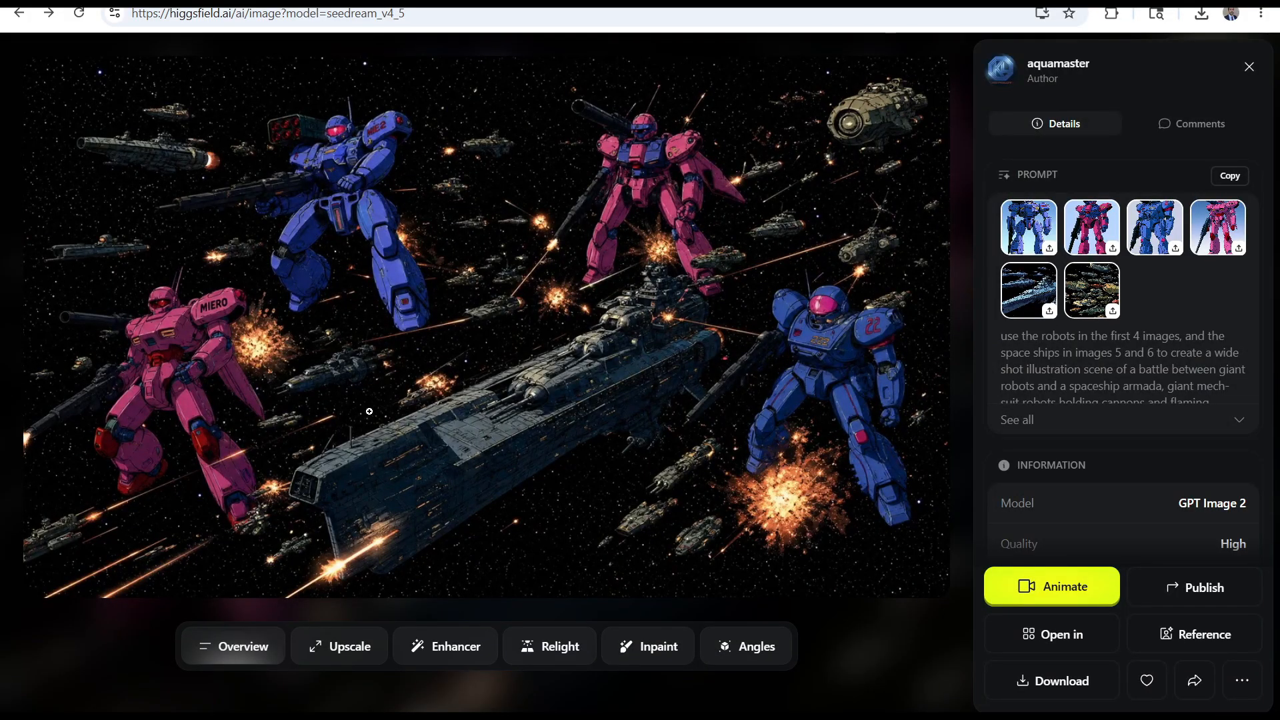
{"action": "key", "text": "Escape"}
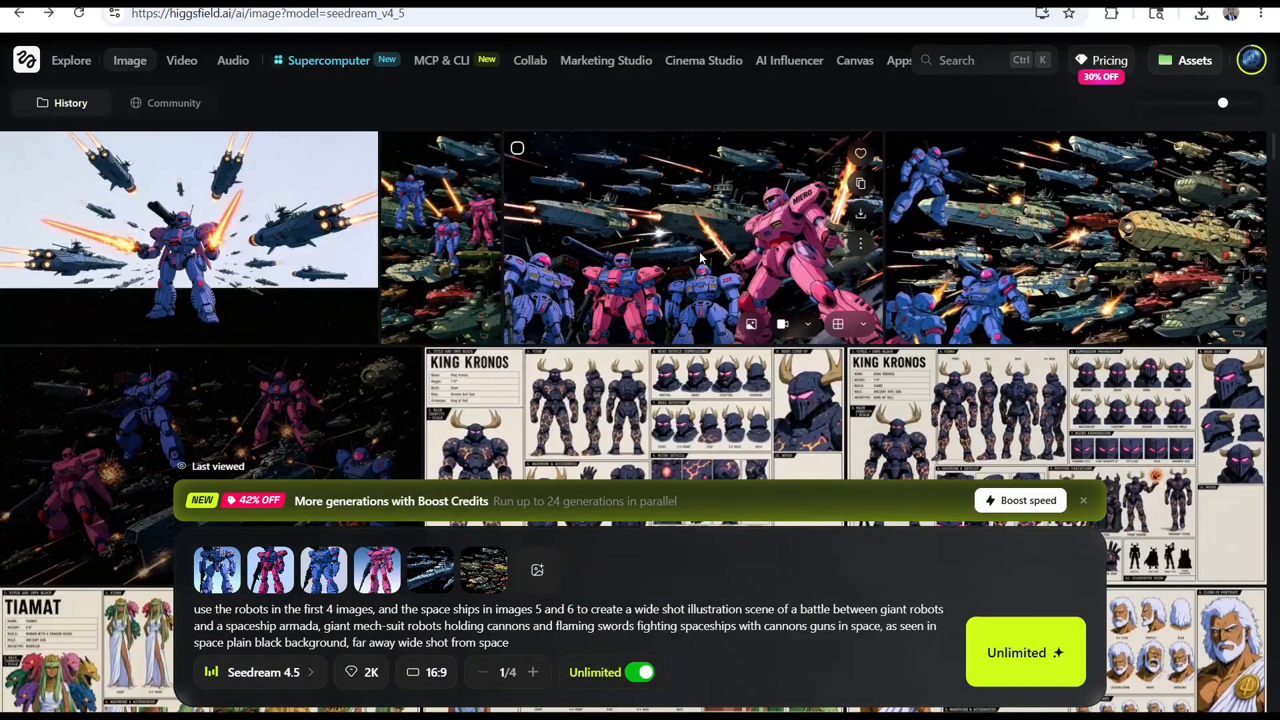
{"action": "left_click", "coordinate": [667, 280]}
{"action": "key", "text": "Escape"}
{"action": "left_click", "coordinate": [503, 551]}
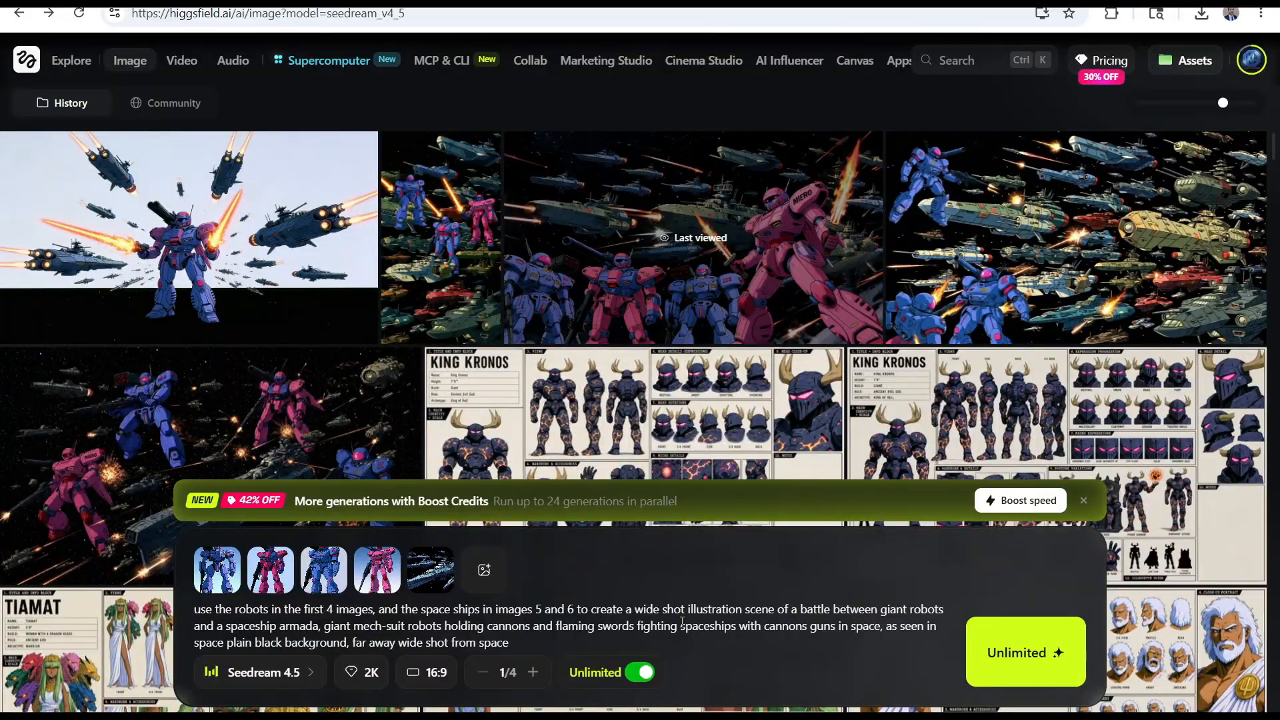
Change the spaceship reference in the prompt to image 5 only, and switch the image model to GPT Image 2
{"action": "key", "text": "BackSpace"}
{"action": "left_click_drag", "start_coordinate": [561, 610], "coordinate": [593, 615]}
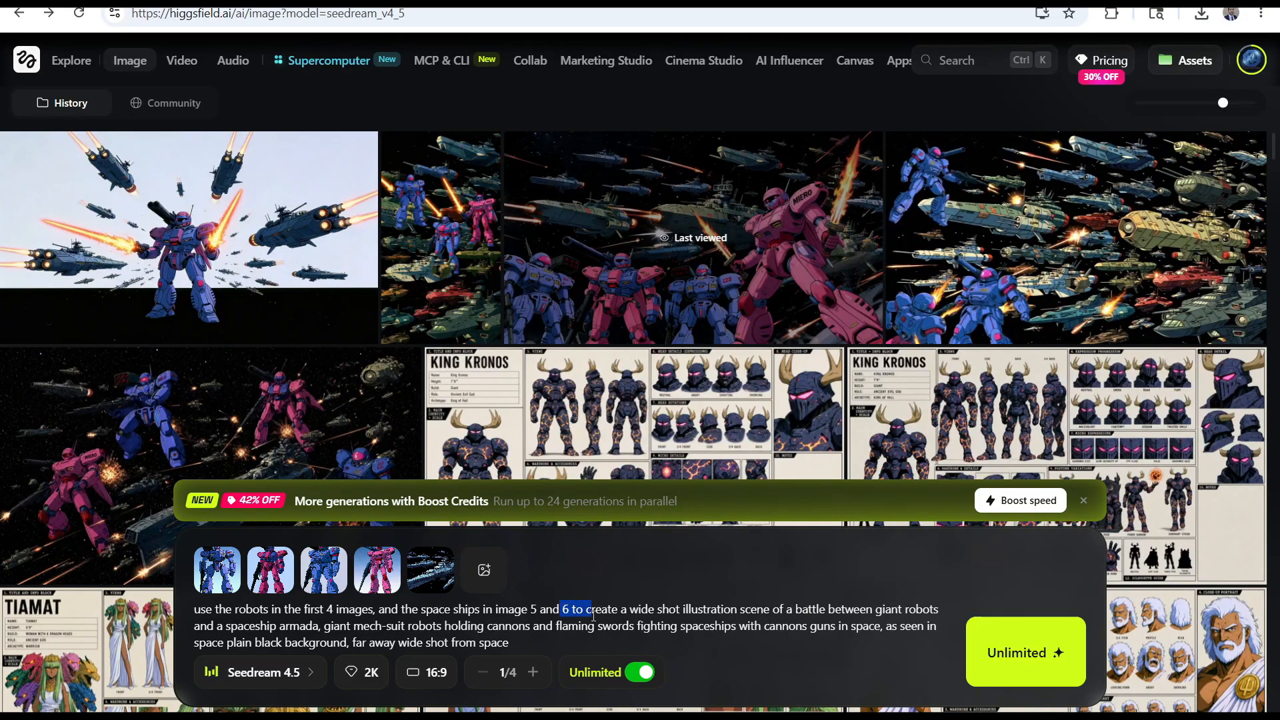
{"action": "key", "text": "BackSpace"}
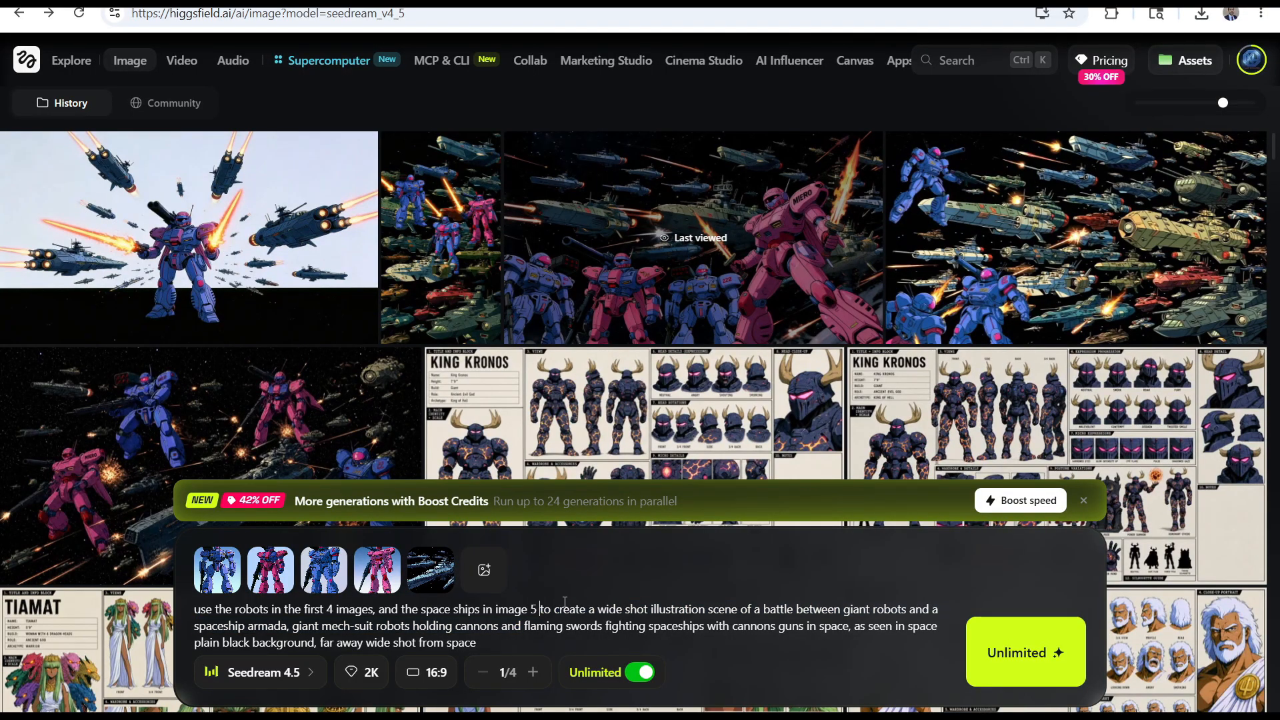
{"action": "left_click", "coordinate": [314, 673]}
{"action": "left_click", "coordinate": [266, 335]}
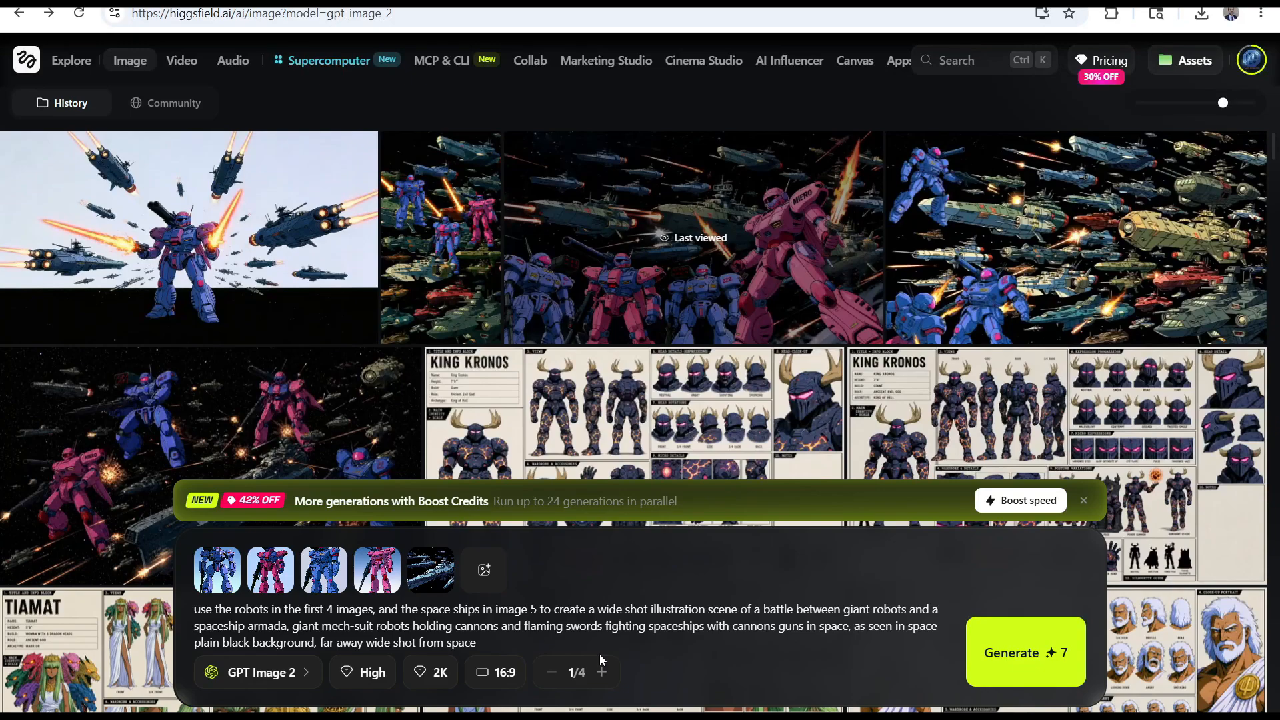
Reword the prompt to create a "dynamic battle scene" and end it with "as seen from far away wide shot from space"
{"action": "left_click_drag", "start_coordinate": [600, 611], "coordinate": [759, 612]}
{"action": "type", "text": "dynamic"}
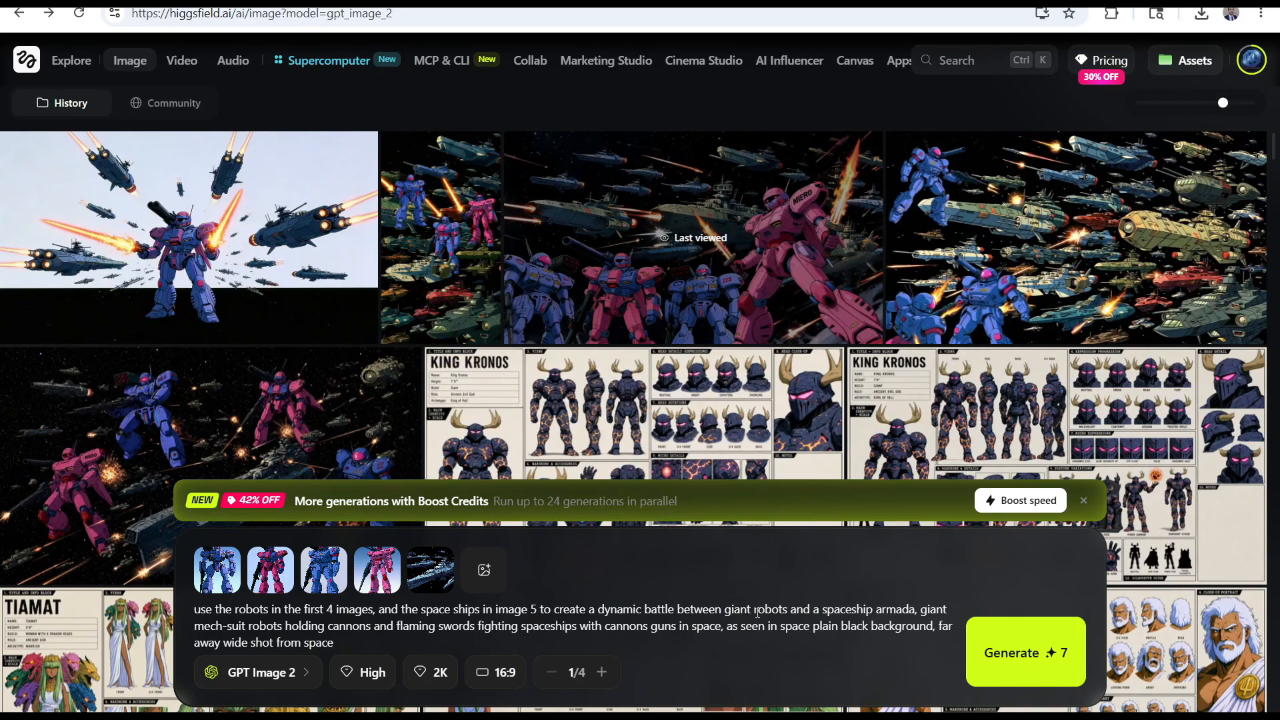
{"action": "left_click", "coordinate": [679, 608]}
{"action": "type", "text": "scene "}
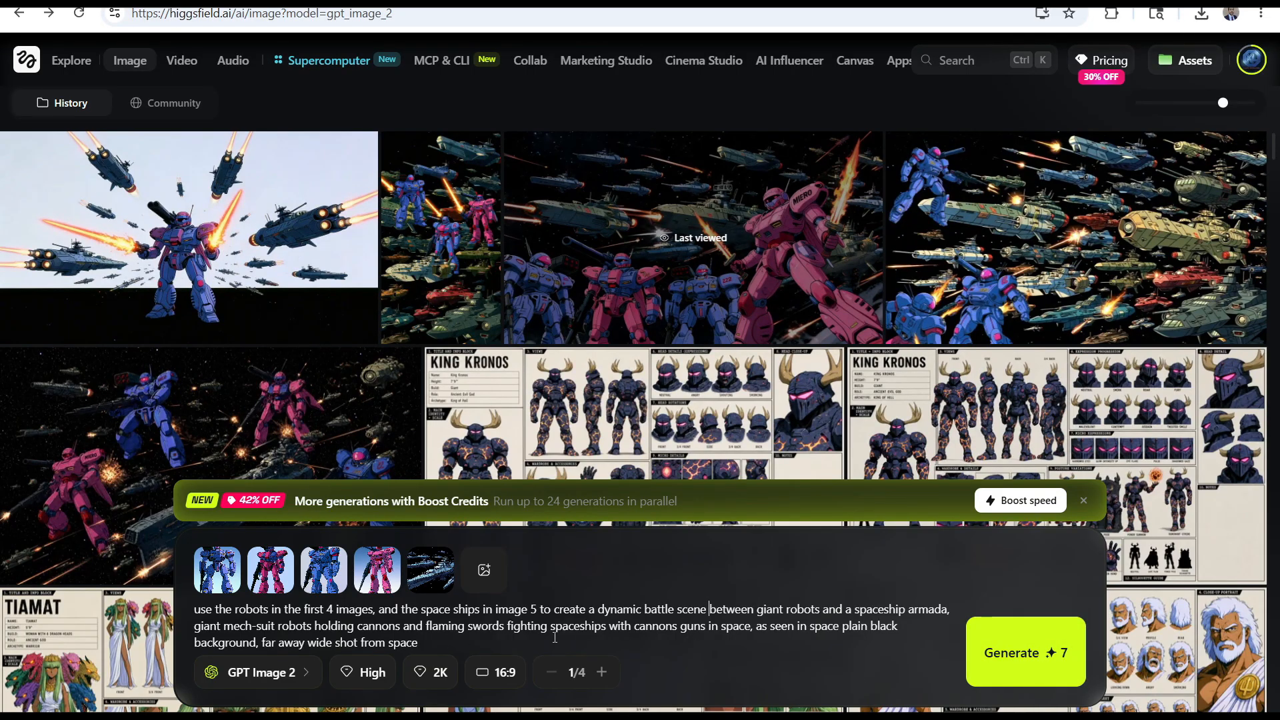
{"action": "type", "text": "as seen"}
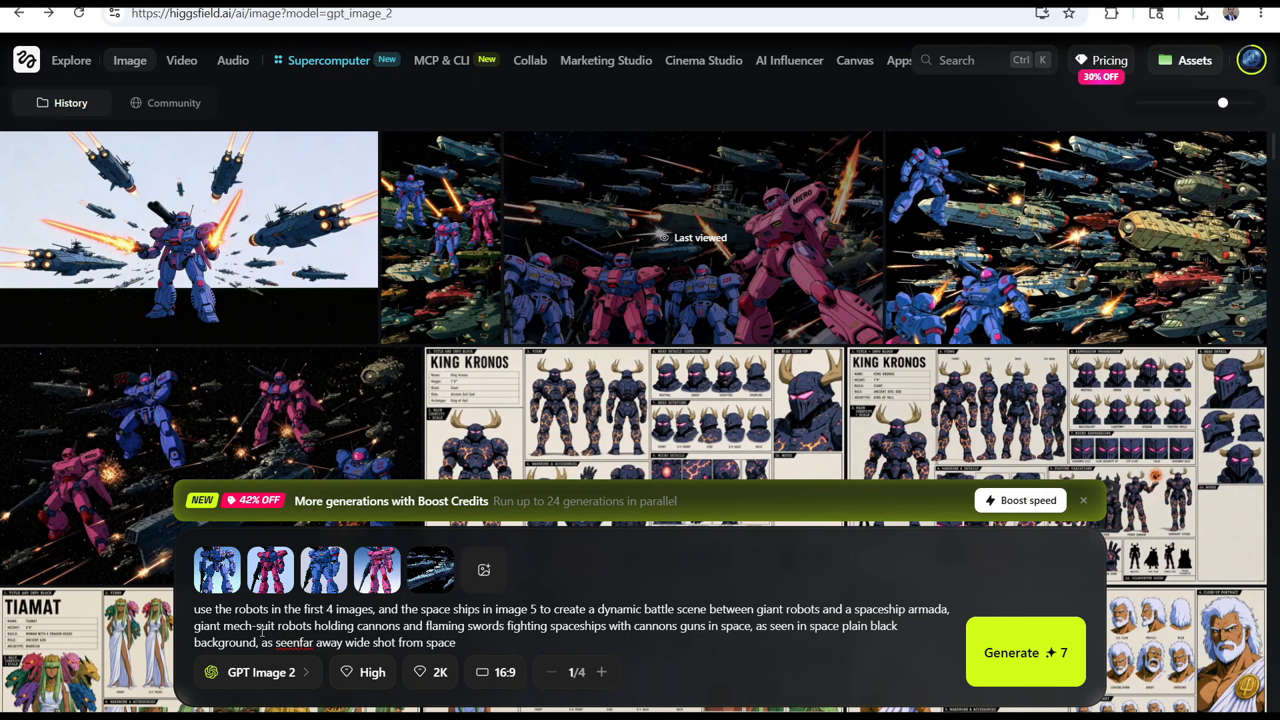
{"action": "type", "text": " from"}
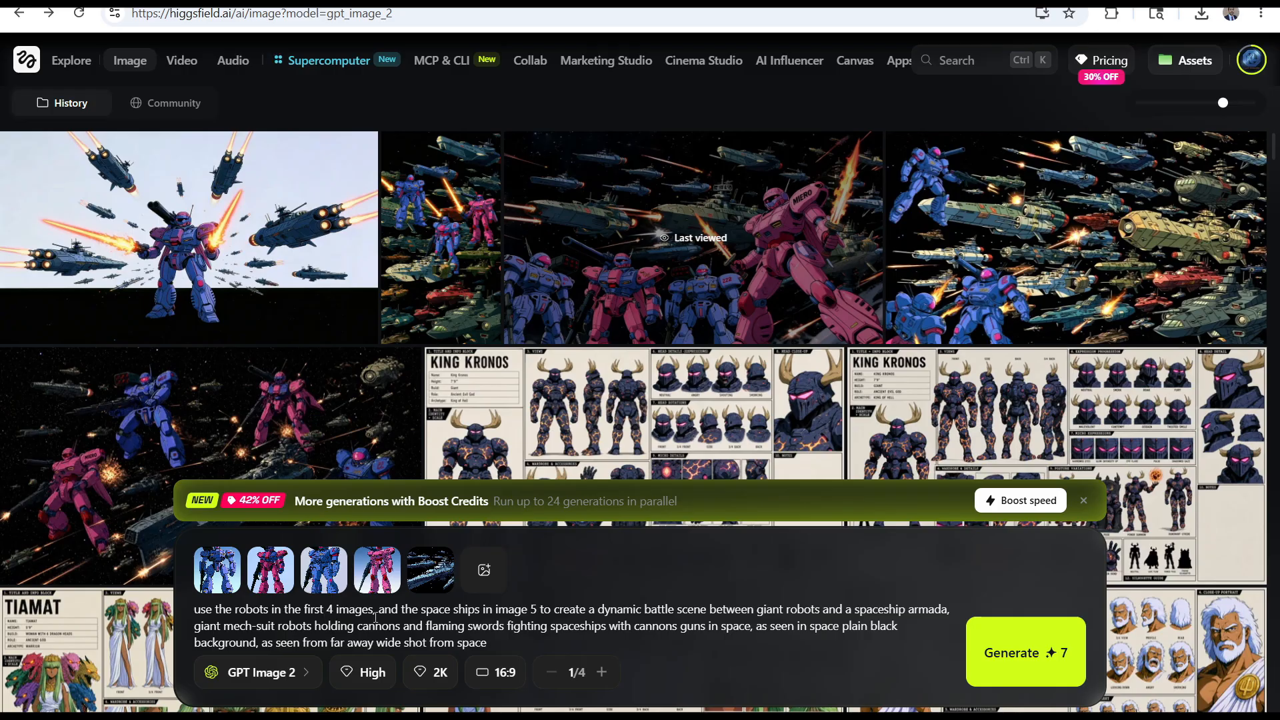
Replace the plain black background wording with "the ships are firing blue energy wave blasts at the robots and they are getting totaled," and generate
{"action": "left_click_drag", "start_coordinate": [257, 643], "coordinate": [756, 626]}
{"action": "type", "text": "the ships are"}
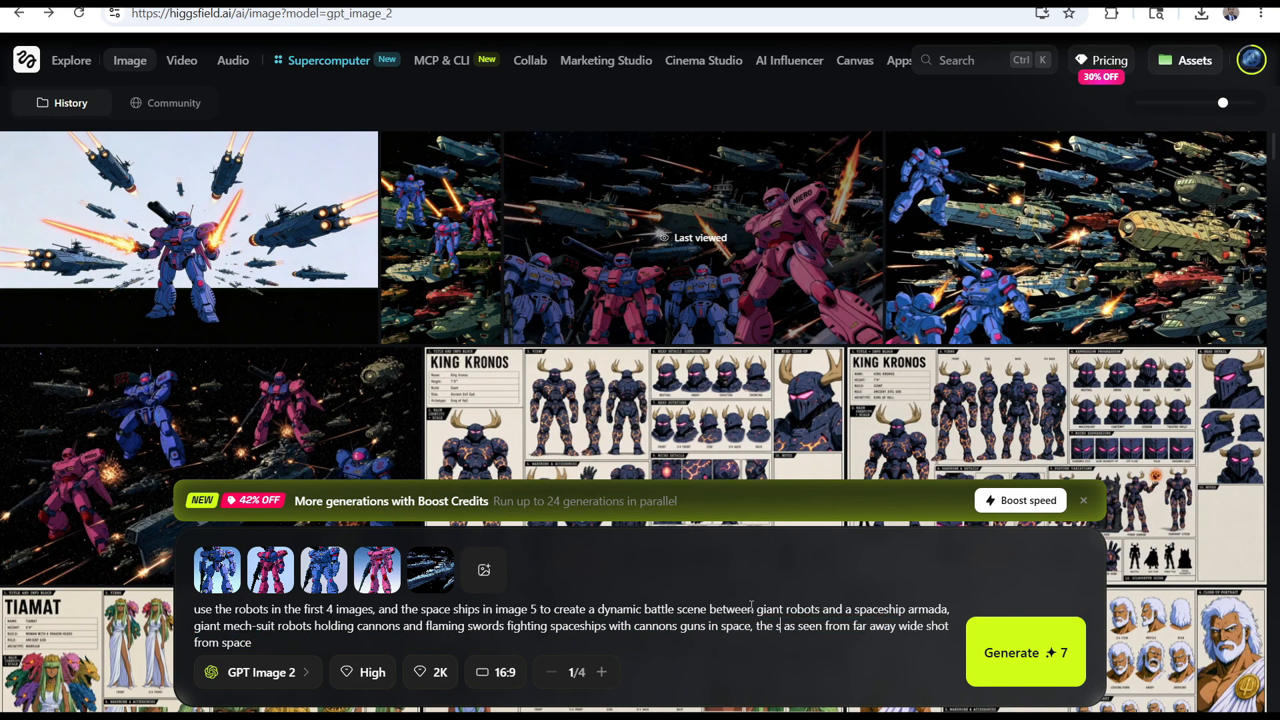
{"action": "type", "text": " firing blue energy wave blasts at the robots "}
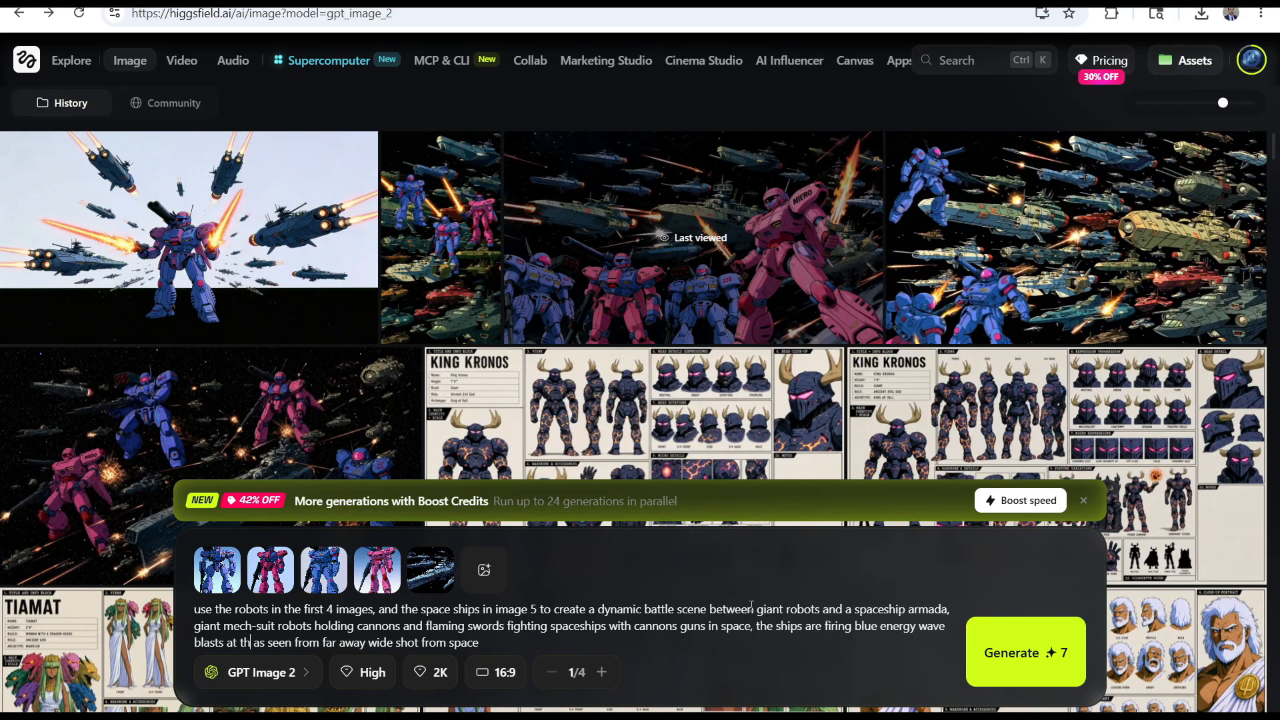
{"action": "type", "text": "and they are getting totaled,"}
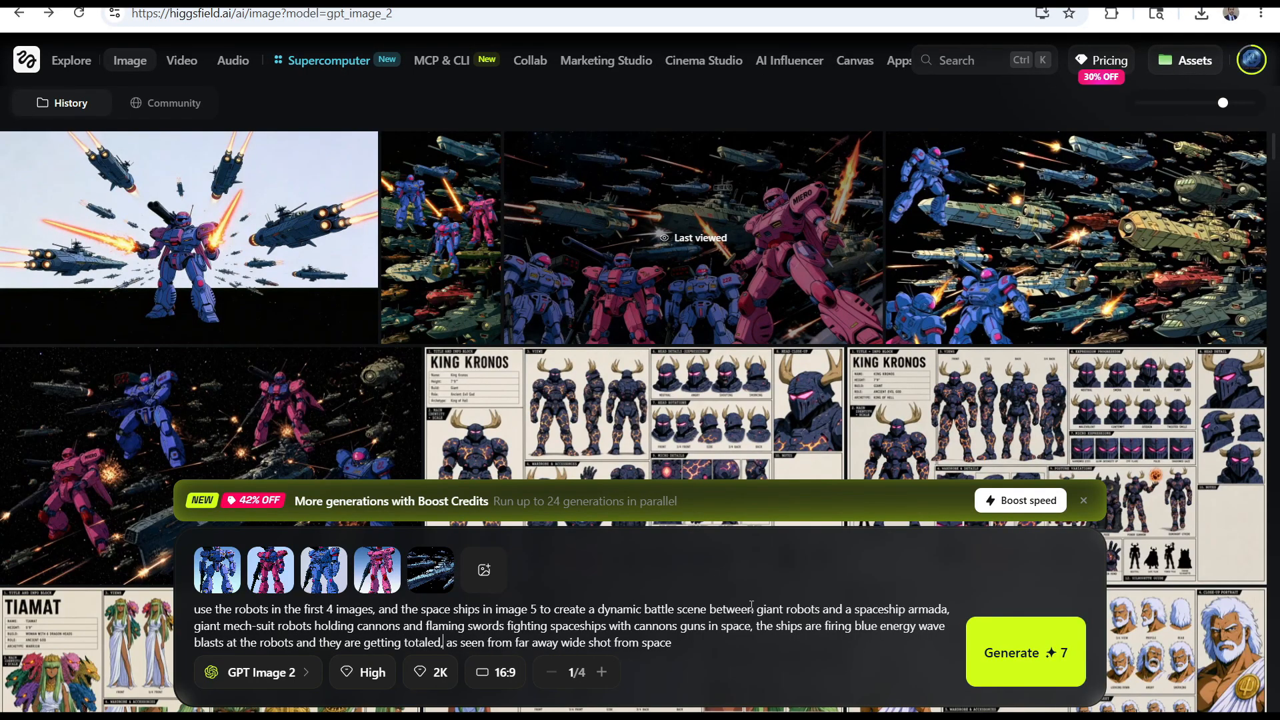
{"action": "left_click", "coordinate": [1020, 646]}
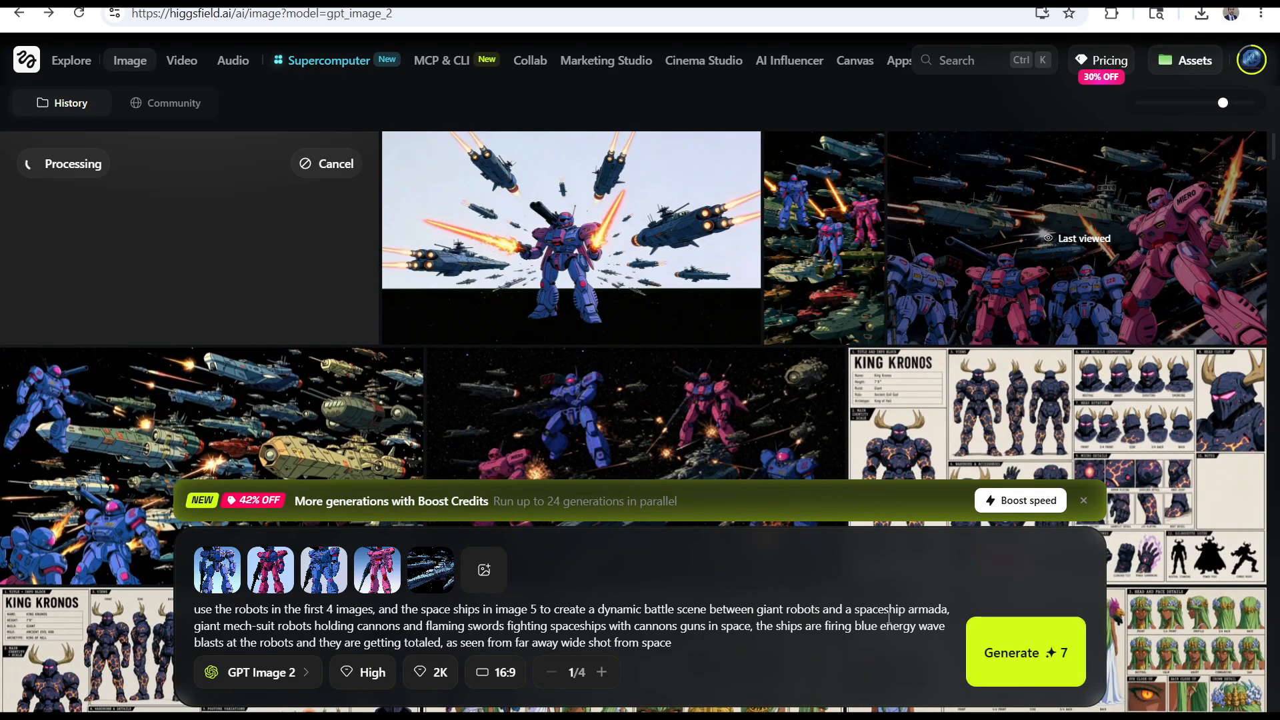
Change the energy wave blasts in the prompt from blue to red and generate another battle scene
{"action": "double_click", "coordinate": [867, 626]}
{"action": "type", "text": "red"}
{"action": "left_click", "coordinate": [1031, 662]}
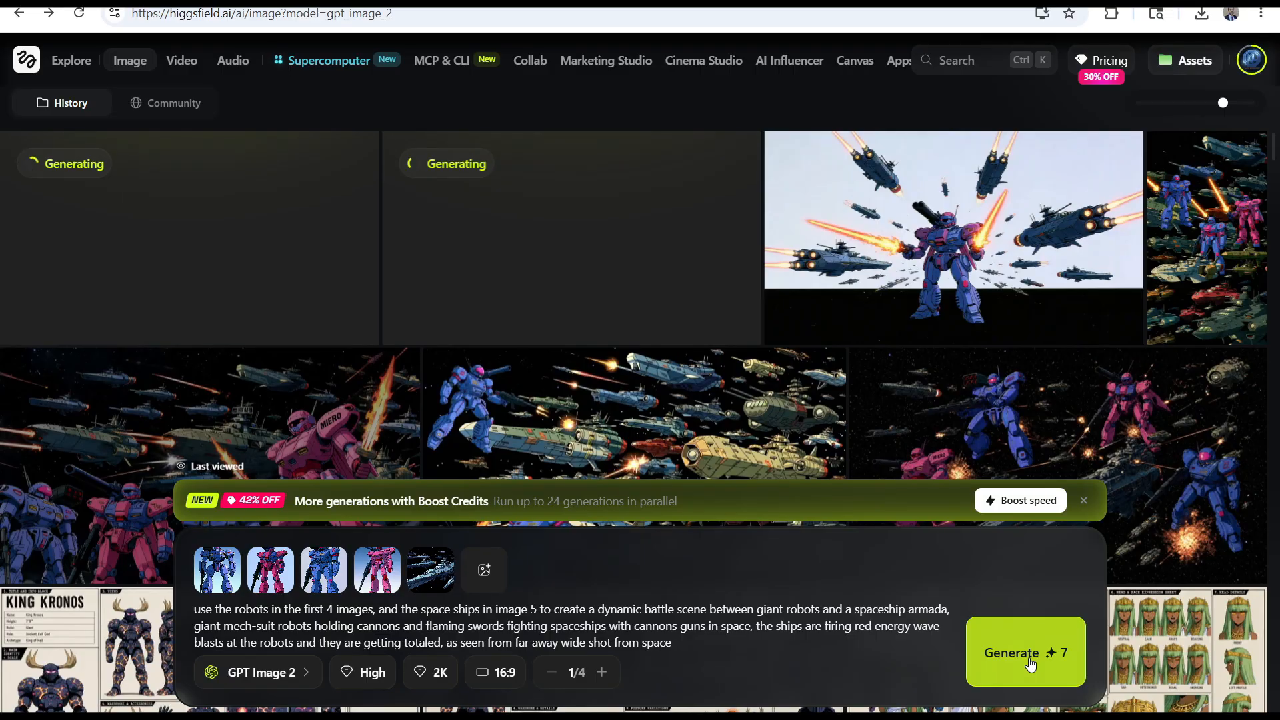
{"action": "left_click_drag", "start_coordinate": [675, 644], "coordinate": [192, 594]}
{"action": "key", "text": "ctrl+c"}
{"action": "key", "text": "ctrl+Tab"}
{"action": "key", "text": "ctrl+Tab"}
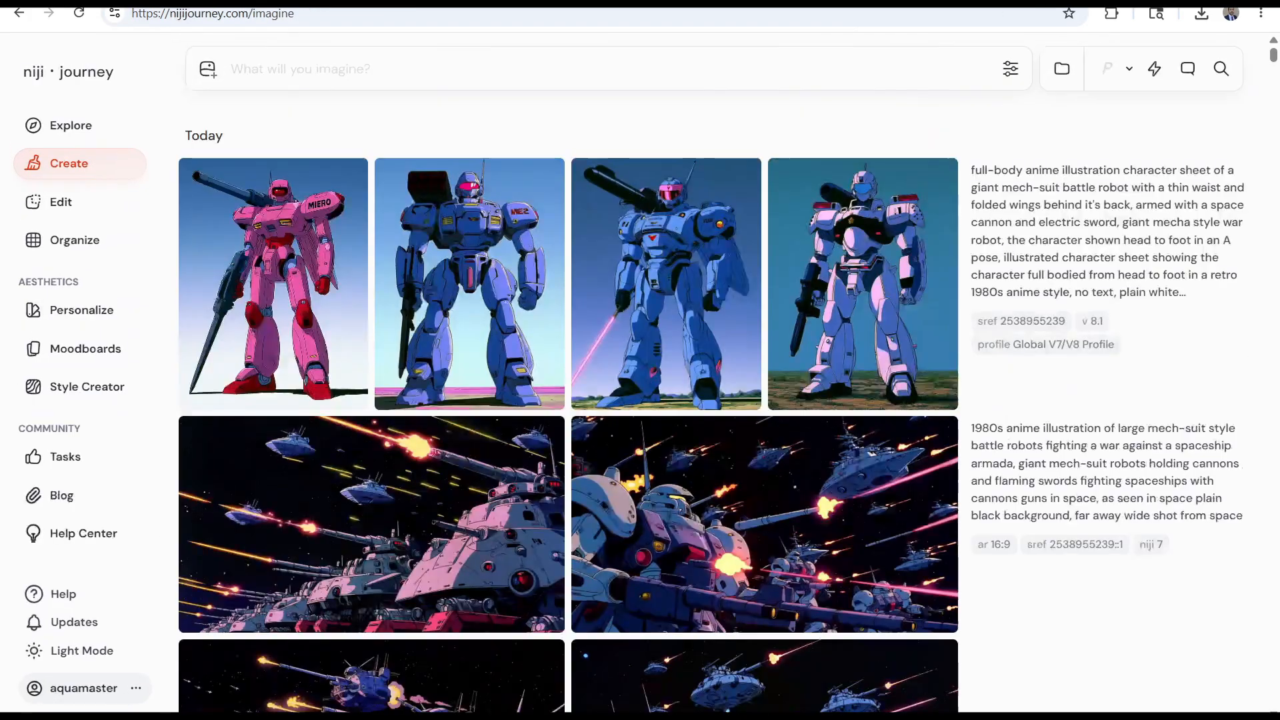
{"action": "left_click", "coordinate": [402, 94]}
{"action": "key", "text": "ctrl+v"}
{"action": "type", "text": "--ar 16:9"}
{"action": "left_click", "coordinate": [1021, 322]}
Add the downloaded spaceship fleet image to the prompt's image prompts
{"action": "left_click", "coordinate": [413, 717]}
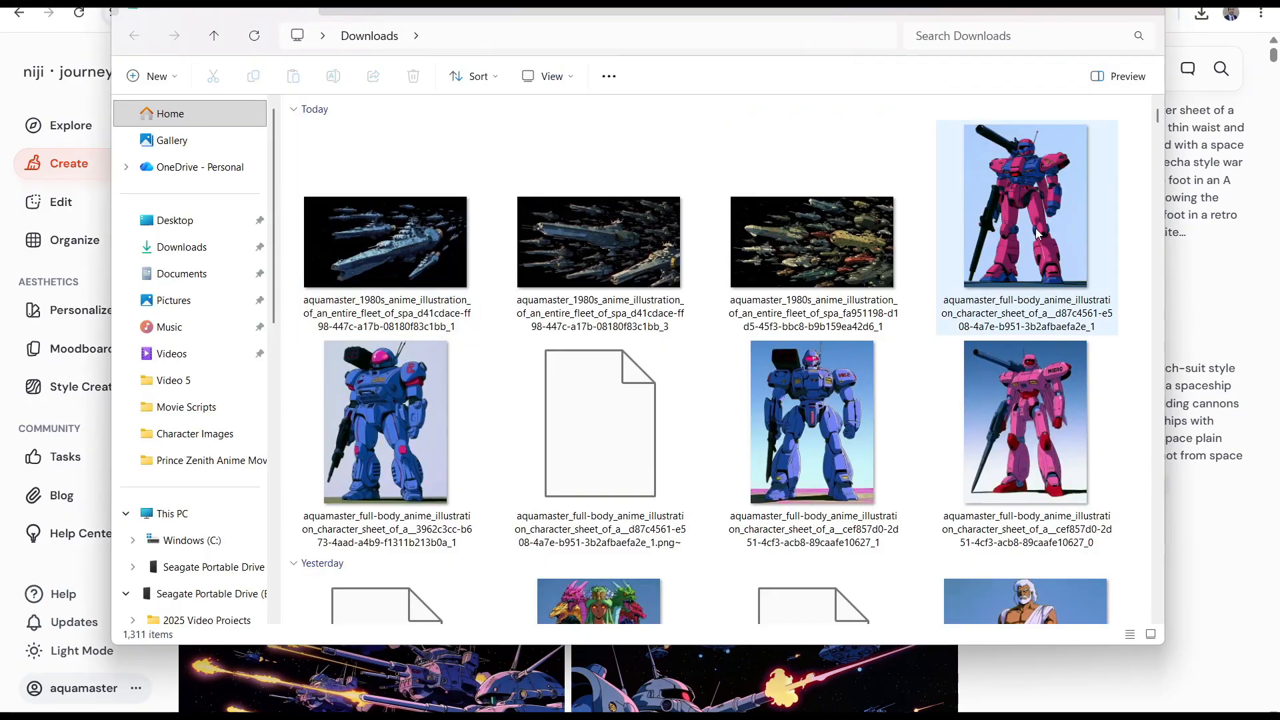
{"action": "left_click_drag", "start_coordinate": [517, 3], "coordinate": [537, 150]}
{"action": "left_click_drag", "start_coordinate": [408, 353], "coordinate": [514, 73]}
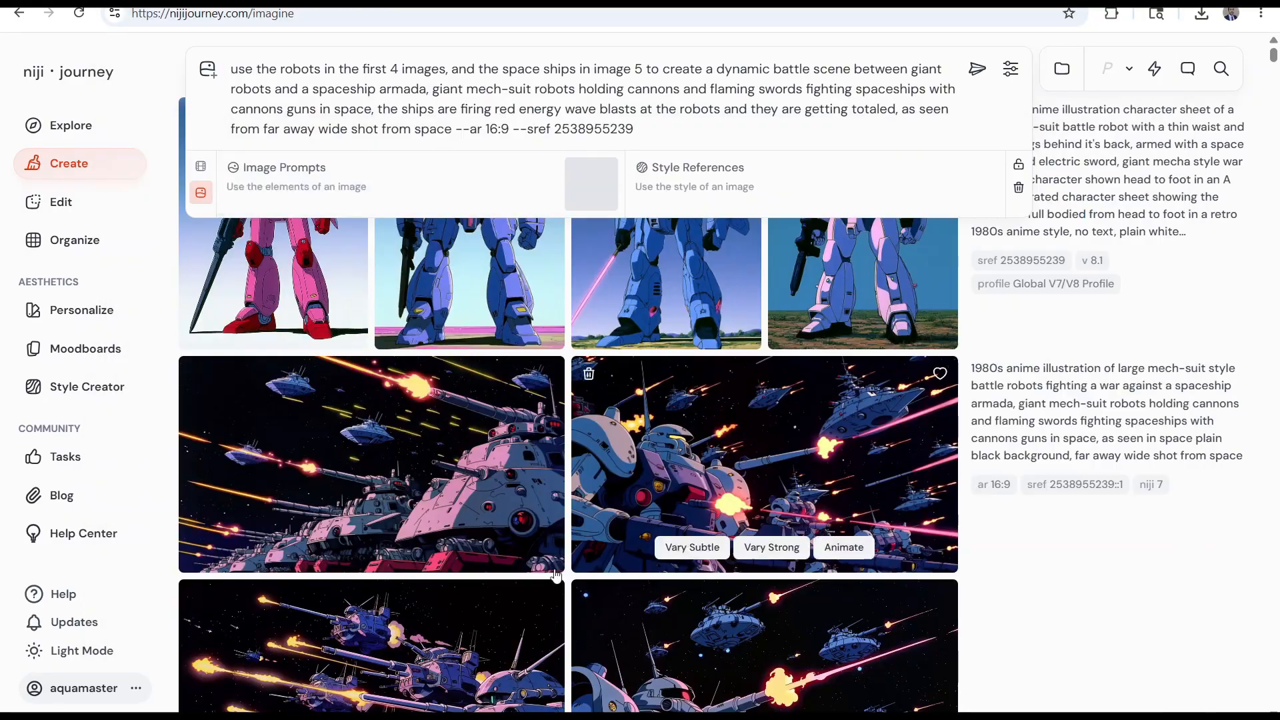
Add the four downloaded robot images as style references and move the spaceship fleet image into the style references too
{"action": "left_click", "coordinate": [413, 716]}
{"action": "left_click", "coordinate": [583, 613]}
{"action": "left_click", "coordinate": [587, 561]}
{"action": "left_click", "coordinate": [815, 554]}
{"action": "left_click", "coordinate": [1030, 361], "text": "shift"}
{"action": "left_click_drag", "start_coordinate": [1031, 360], "coordinate": [428, 195]}
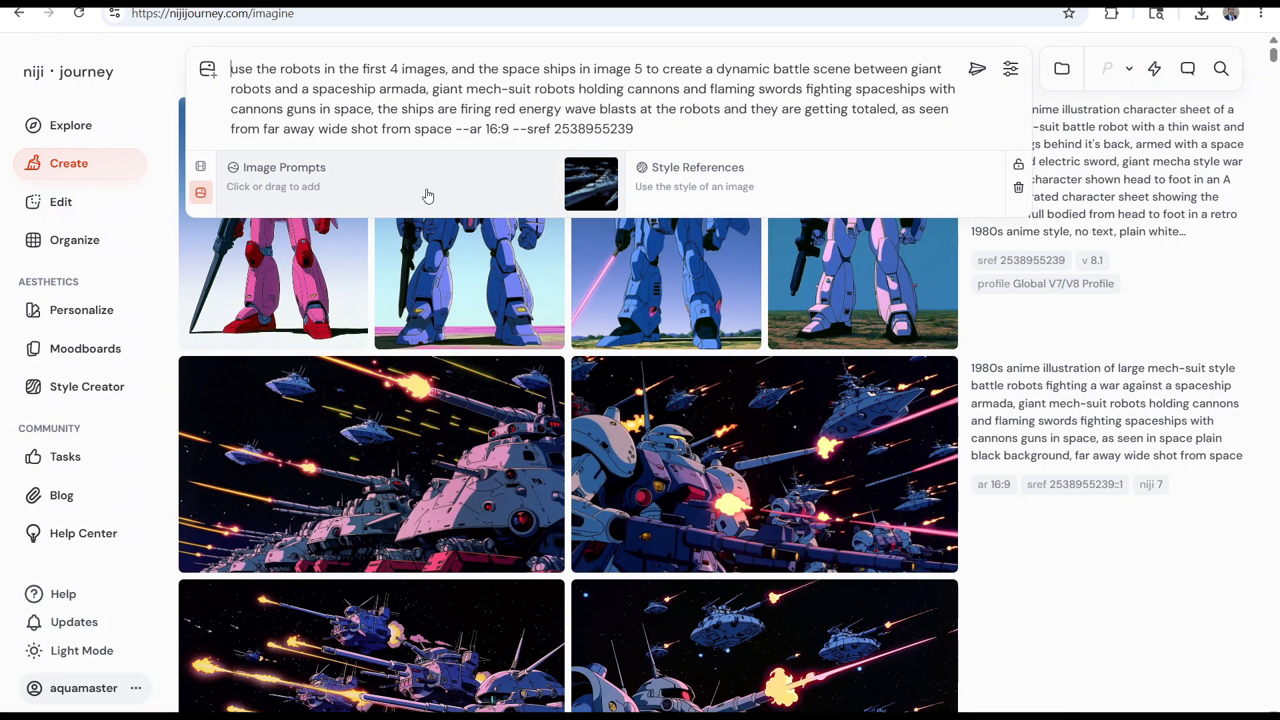
{"action": "left_click", "coordinate": [509, 192]}
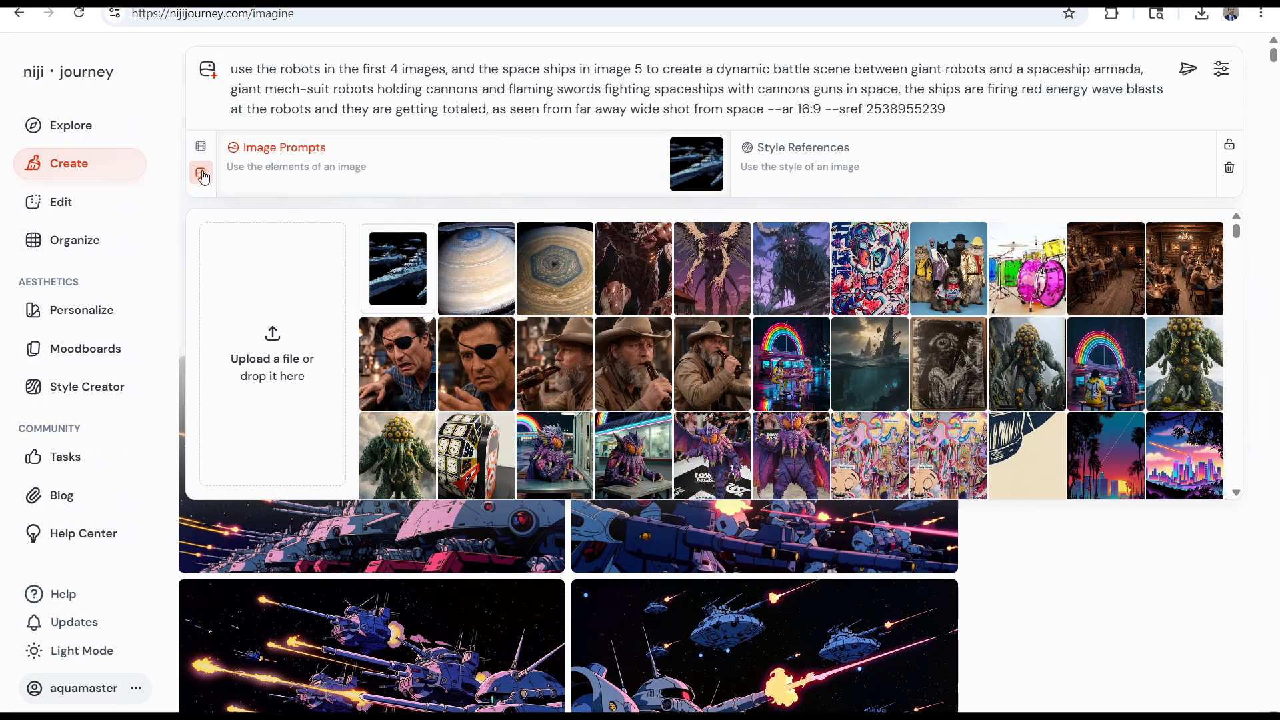
{"action": "left_click", "coordinate": [413, 716]}
{"action": "left_click", "coordinate": [543, 617]}
{"action": "left_click_drag", "start_coordinate": [887, 497], "coordinate": [817, 160]}
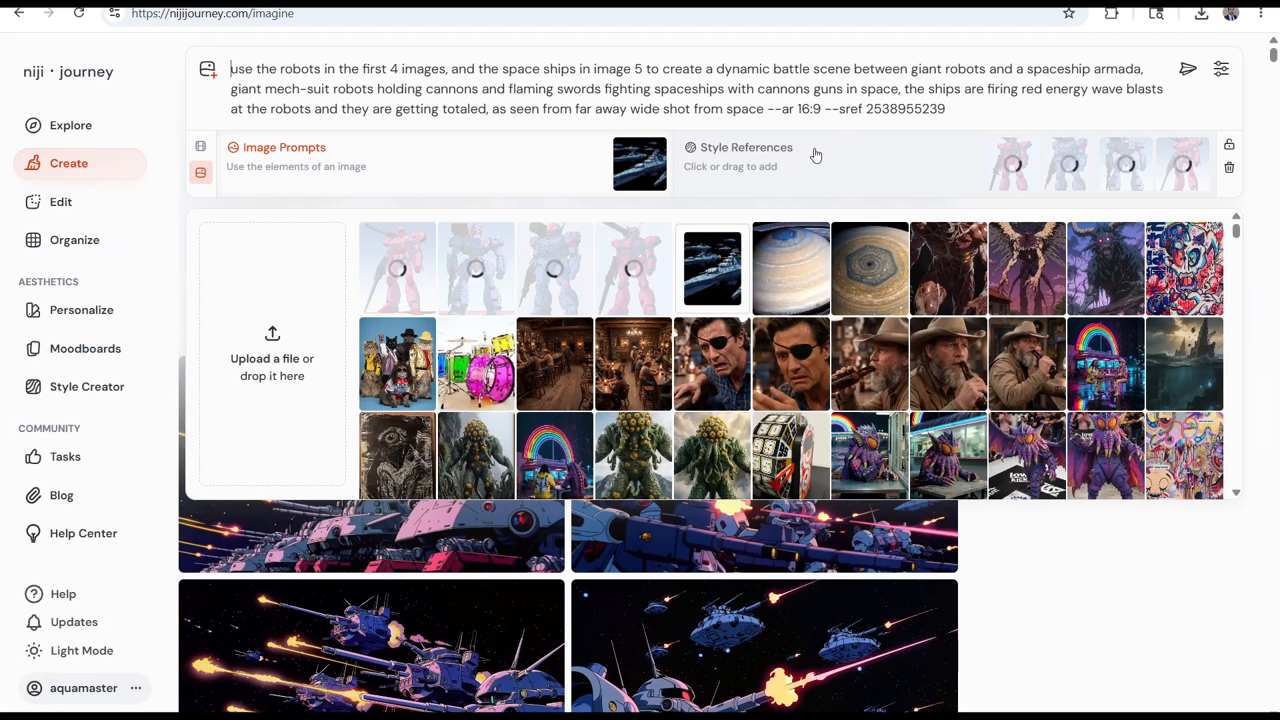
{"action": "left_click_drag", "start_coordinate": [635, 175], "coordinate": [890, 163]}
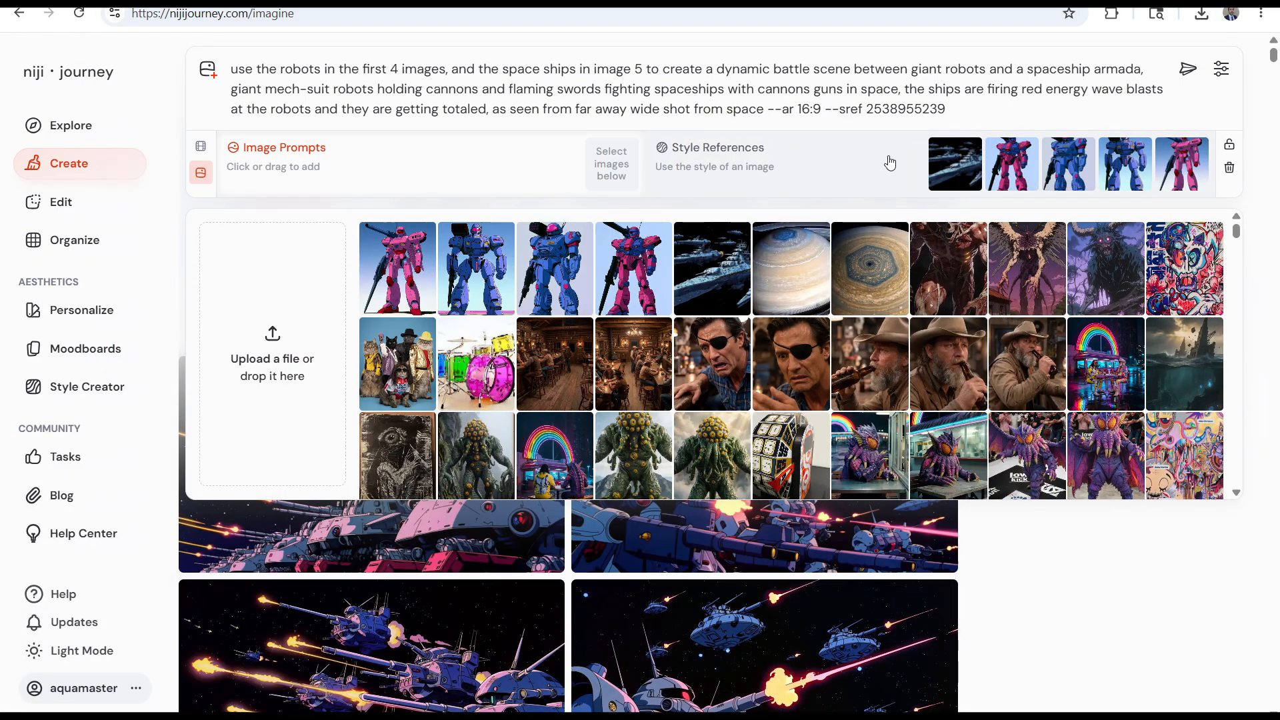
Check the reference images in the Downloads folder, close it, and generate the battle scene
{"action": "left_click", "coordinate": [414, 716]}
{"action": "left_click", "coordinate": [560, 637]}
{"action": "scroll", "coordinate": [655, 460], "scroll_direction": "down", "scroll_amount": 5}
{"action": "scroll", "coordinate": [655, 460], "scroll_direction": "up", "scroll_amount": 5}
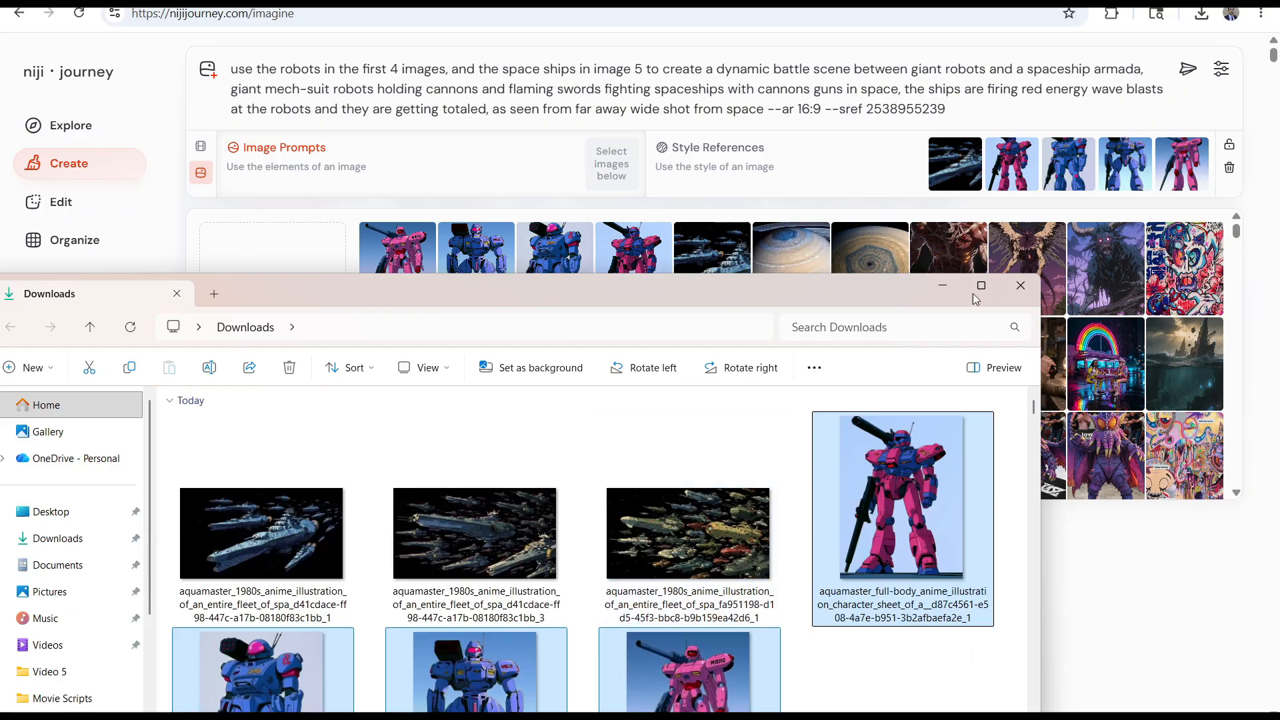
{"action": "left_click", "coordinate": [1020, 286]}
{"action": "left_click", "coordinate": [1189, 68]}
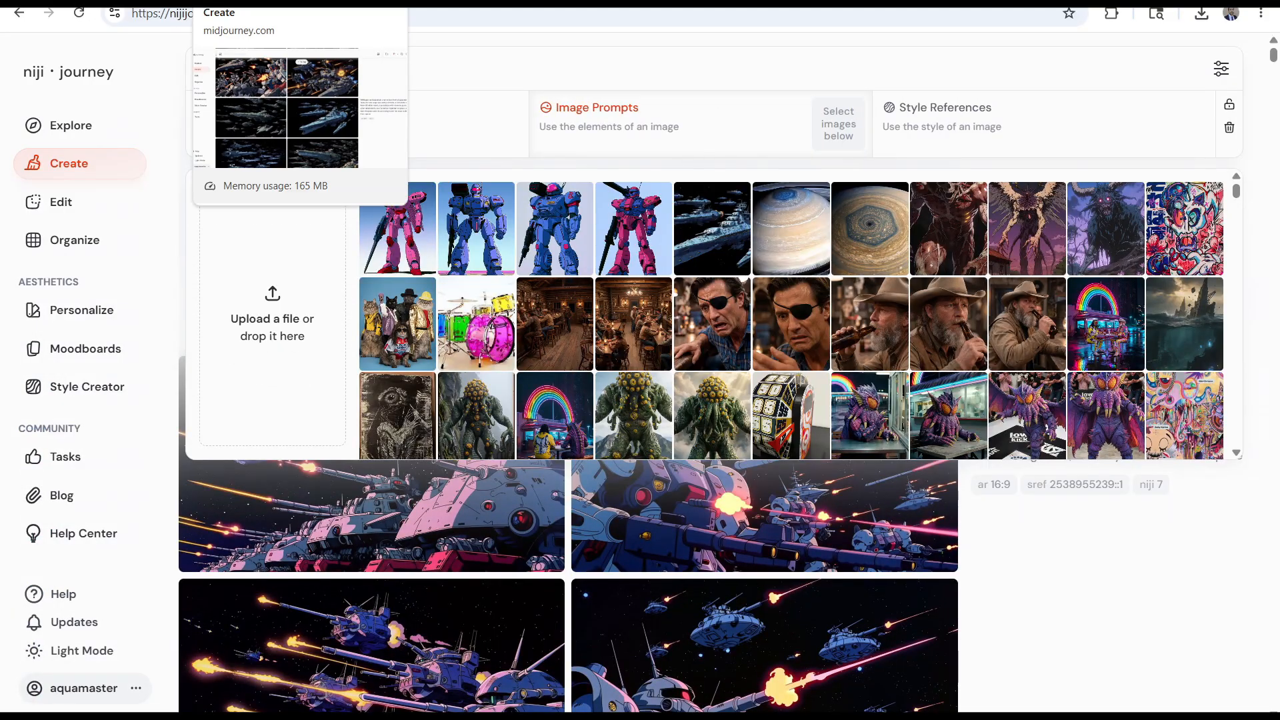
Load the submitted prompt and its five style references back for another generation
{"action": "left_click", "coordinate": [1260, 110]}
{"action": "scroll", "coordinate": [1098, 386], "scroll_direction": "up", "scroll_amount": 8}
{"action": "left_click", "coordinate": [1042, 584]}
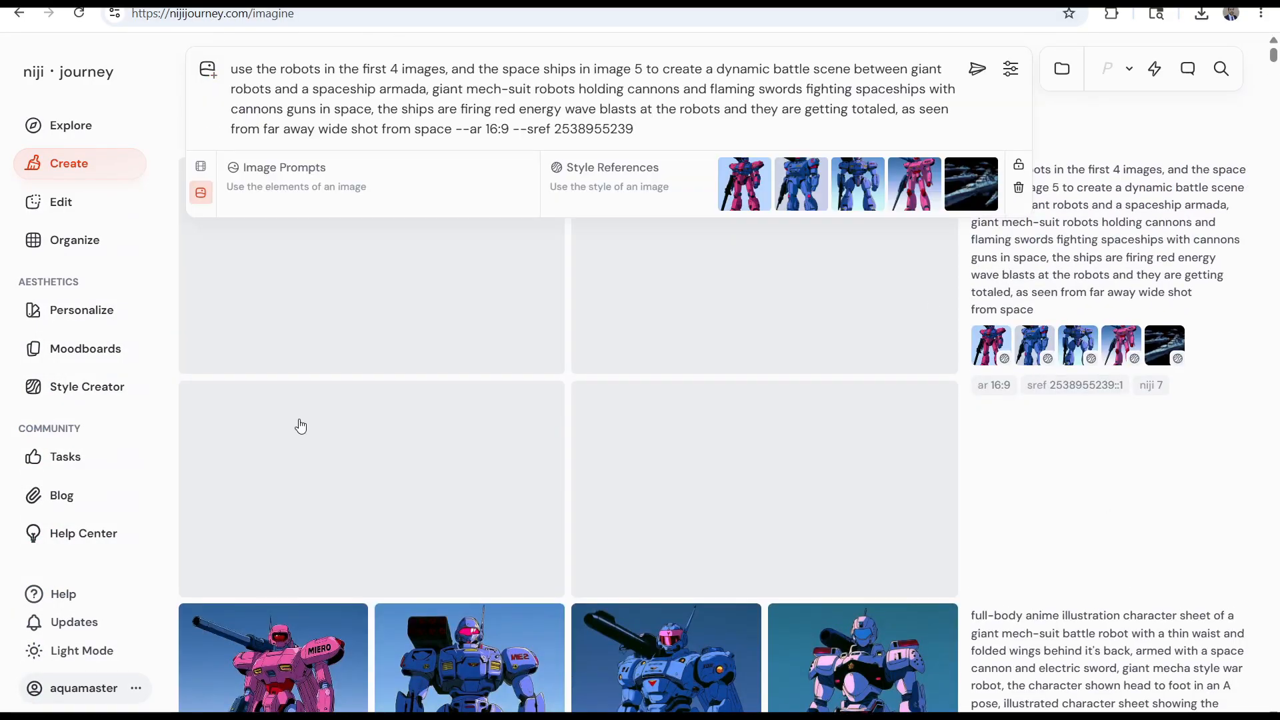
{"action": "scroll", "coordinate": [714, 413], "scroll_direction": "down", "scroll_amount": 2}
Switch to Higgsfield, download the battle scene with red energy blasts, and return to niji journey
{"action": "key", "text": "ctrl+Tab"}
{"action": "left_click", "coordinate": [358, 212]}
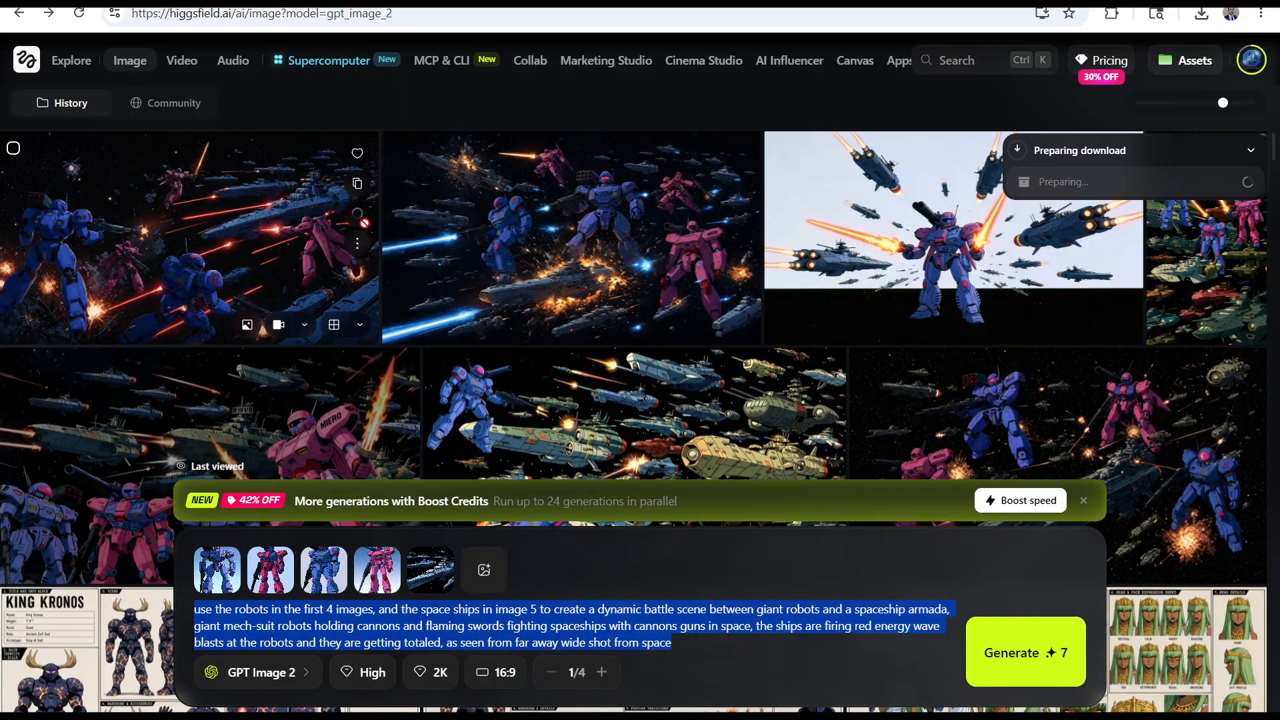
{"action": "scroll", "coordinate": [374, 247], "scroll_direction": "down", "scroll_amount": 3}
{"action": "left_click", "coordinate": [398, 264]}
{"action": "key", "text": "ctrl+Tab"}
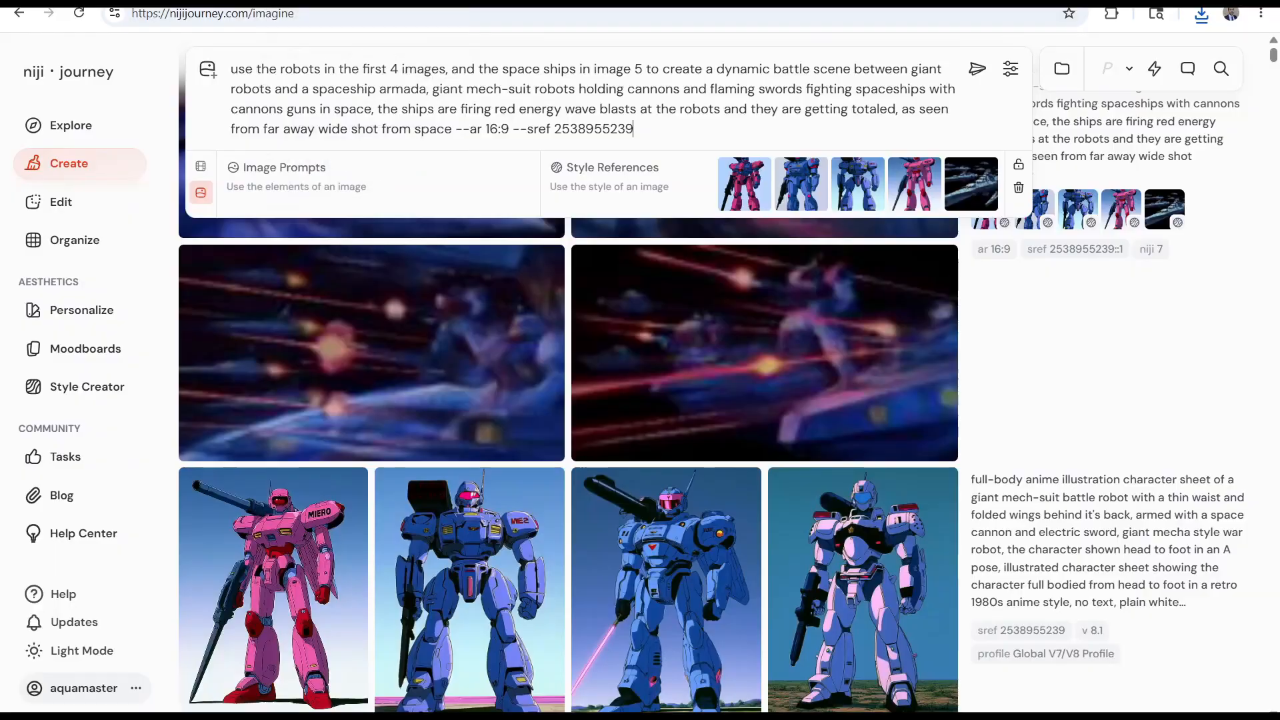
Add a downloaded robot and armada battle scene from the Downloads folder as an image prompt
{"action": "right_click", "coordinate": [415, 717]}
{"action": "left_click", "coordinate": [366, 290]}
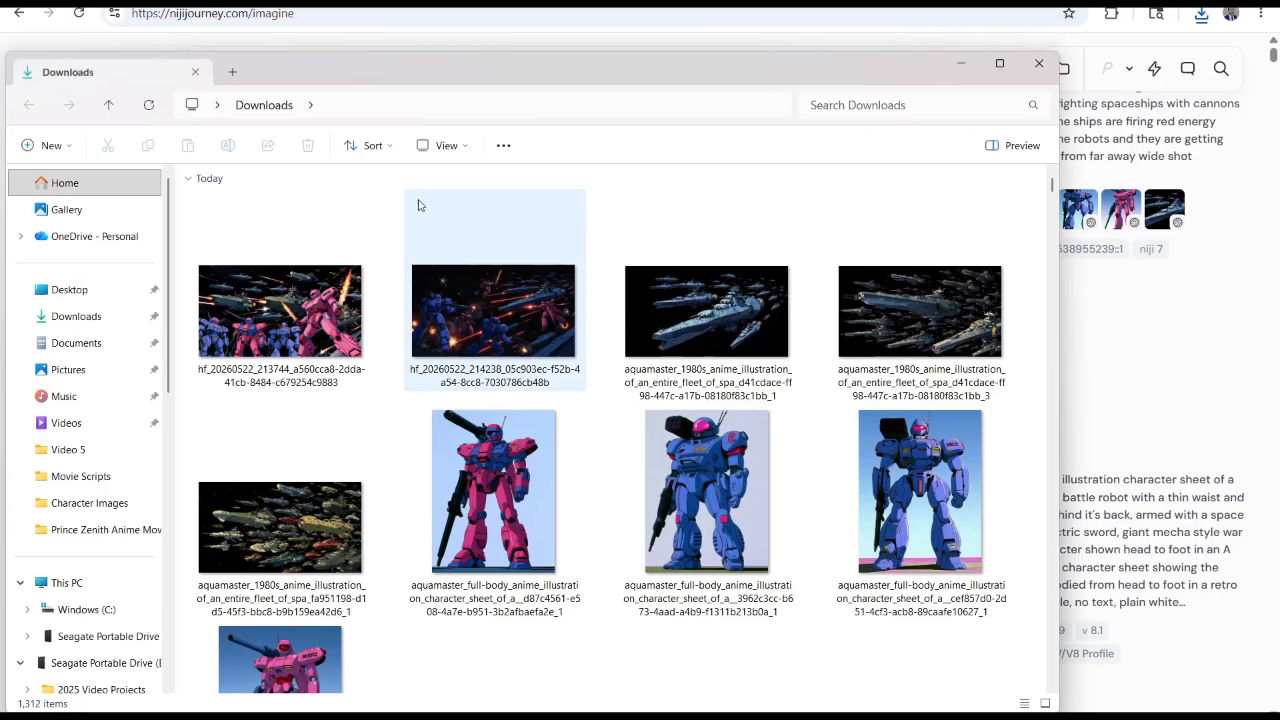
{"action": "left_click_drag", "start_coordinate": [429, 65], "coordinate": [511, 343]}
{"action": "left_click_drag", "start_coordinate": [367, 482], "coordinate": [440, 180]}
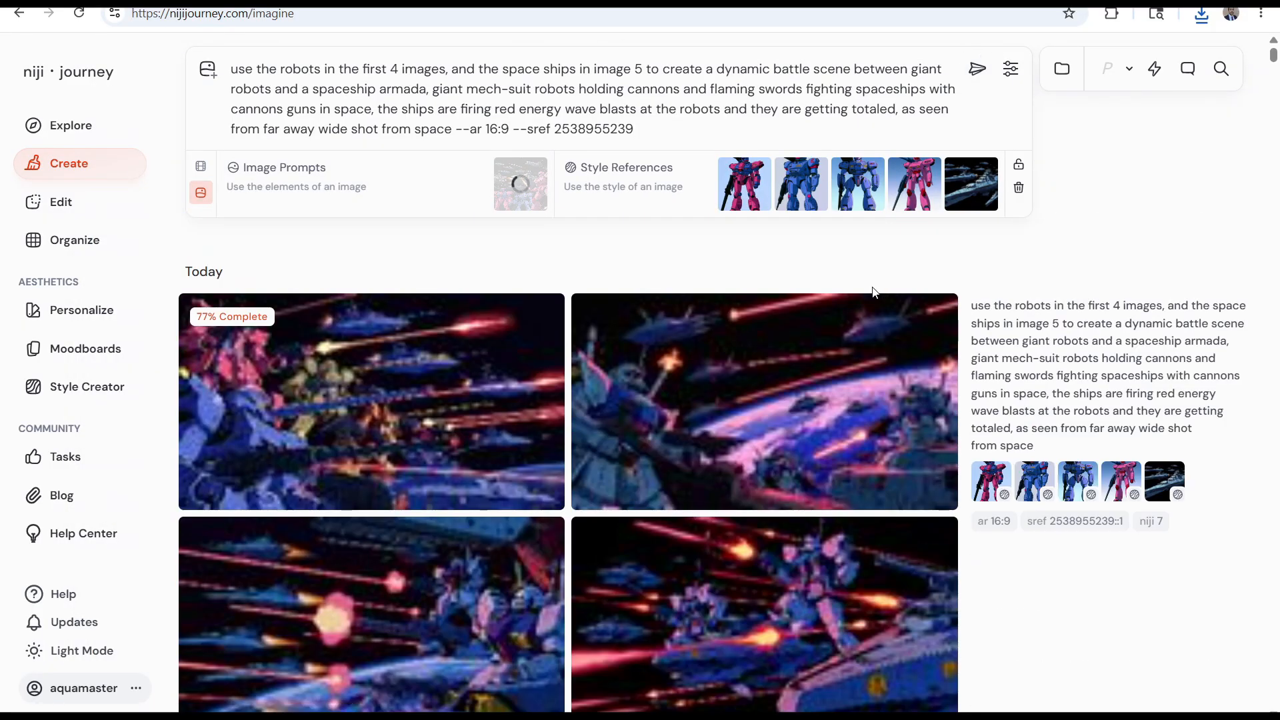
Remove the --sref parameter from the end of the prompt and generate the battle scene
{"action": "left_click", "coordinate": [638, 129]}
{"action": "key", "text": "BackSpace"}
{"action": "key", "text": "BackSpace"}
{"action": "key", "text": "BackSpace"}
{"action": "key", "text": "BackSpace"}
{"action": "key", "text": "BackSpace"}
{"action": "key", "text": "BackSpace"}
{"action": "key", "text": "BackSpace"}
{"action": "key", "text": "BackSpace"}
{"action": "key", "text": "BackSpace"}
{"action": "key", "text": "BackSpace"}
{"action": "key", "text": "BackSpace"}
{"action": "key", "text": "BackSpace"}
{"action": "key", "text": "BackSpace"}
{"action": "key", "text": "BackSpace"}
{"action": "key", "text": "BackSpace"}
{"action": "key", "text": "BackSpace"}
{"action": "key", "text": "BackSpace"}
{"action": "key", "text": "BackSpace"}
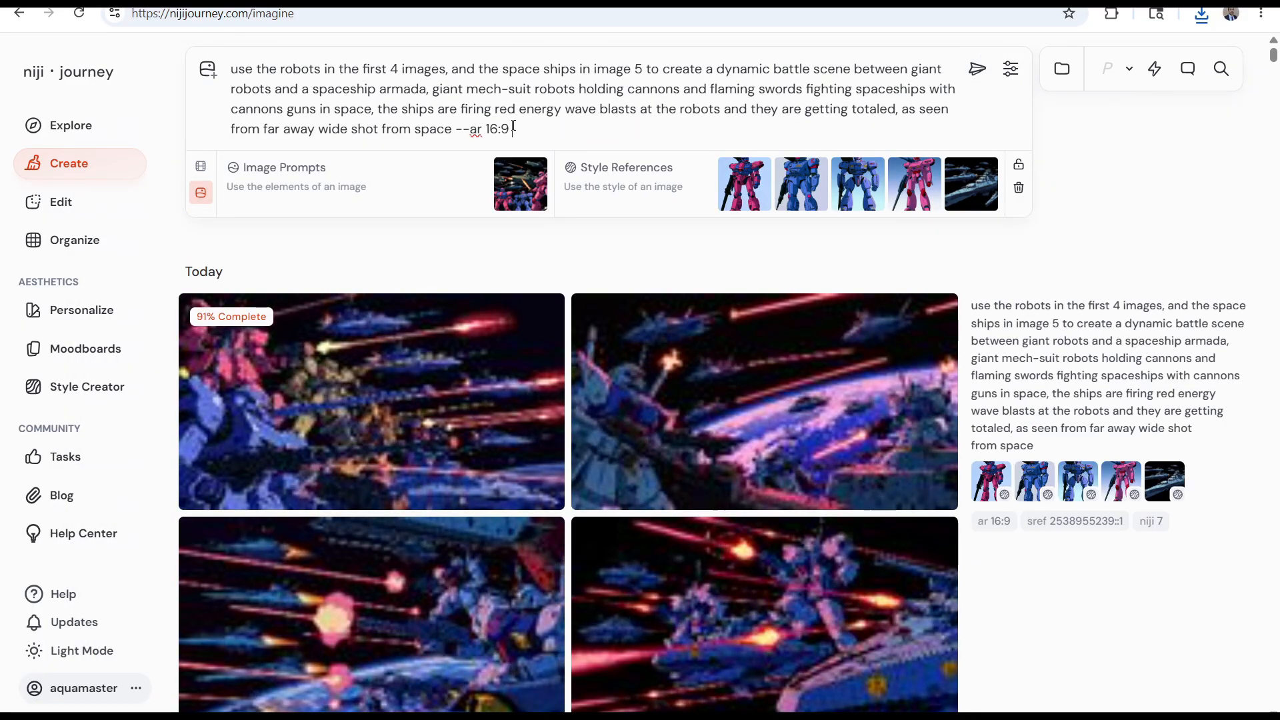
{"action": "left_click", "coordinate": [978, 69]}
Reuse the last prompt, replace its opening reference instructions with "1980s anime illustration of", and generate
{"action": "left_click", "coordinate": [1042, 583]}
{"action": "left_click_drag", "start_coordinate": [702, 69], "coordinate": [235, 72]}
{"action": "type", "text": "1980s anime illustration of"}
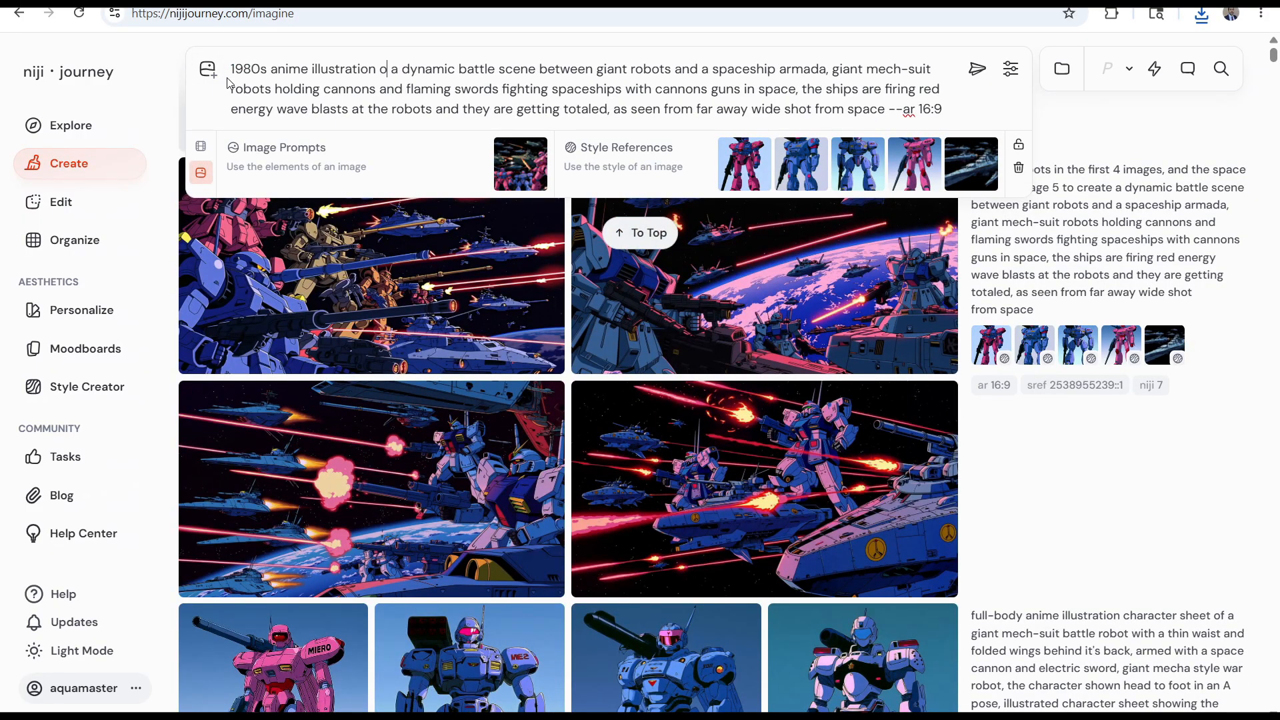
{"action": "left_click", "coordinate": [979, 68]}
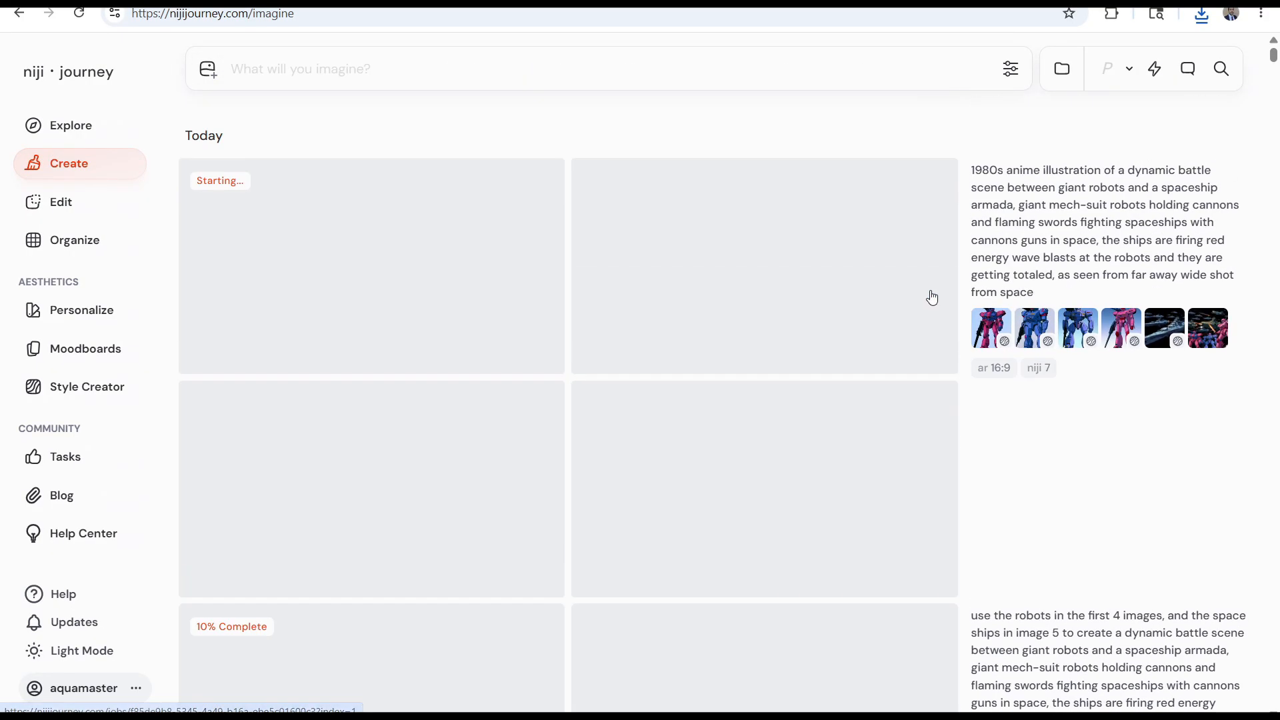
Examine the two newest sets of battle scenes as they render
{"action": "scroll", "coordinate": [868, 336], "scroll_direction": "down", "scroll_amount": 4}
{"action": "scroll", "coordinate": [852, 409], "scroll_direction": "up", "scroll_amount": 4}
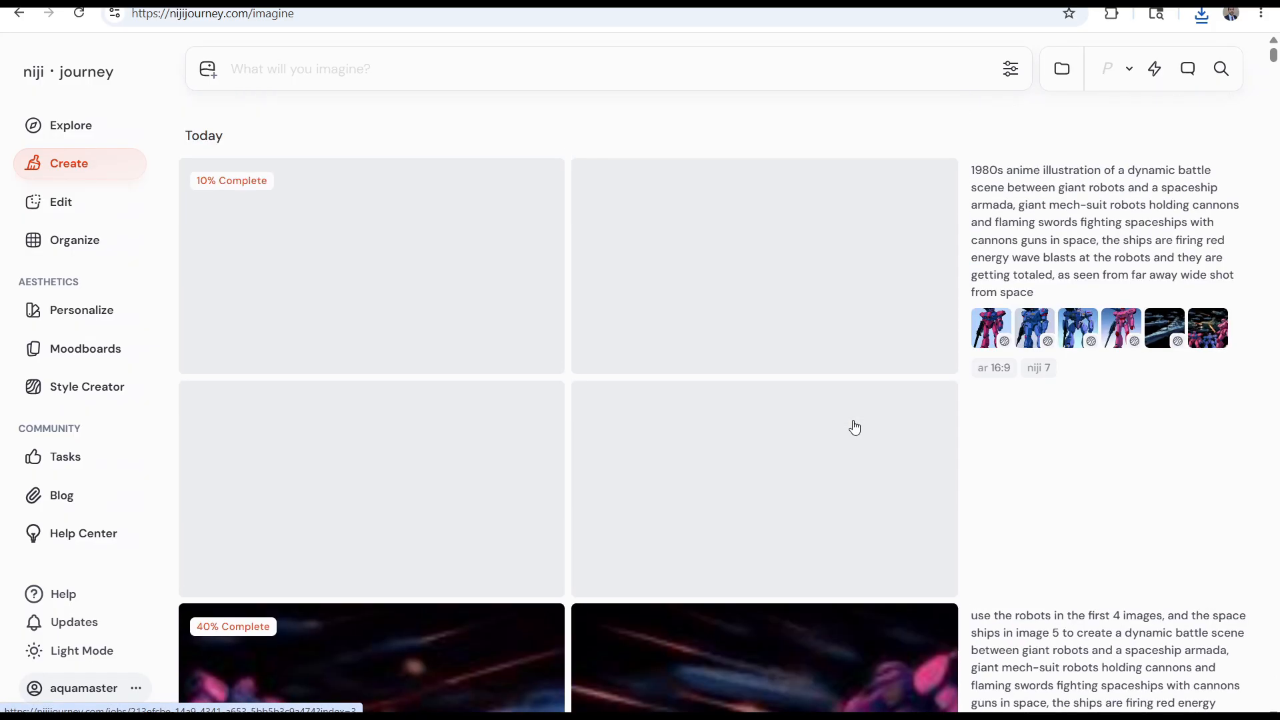
{"action": "mouse_move", "coordinate": [992, 563]}
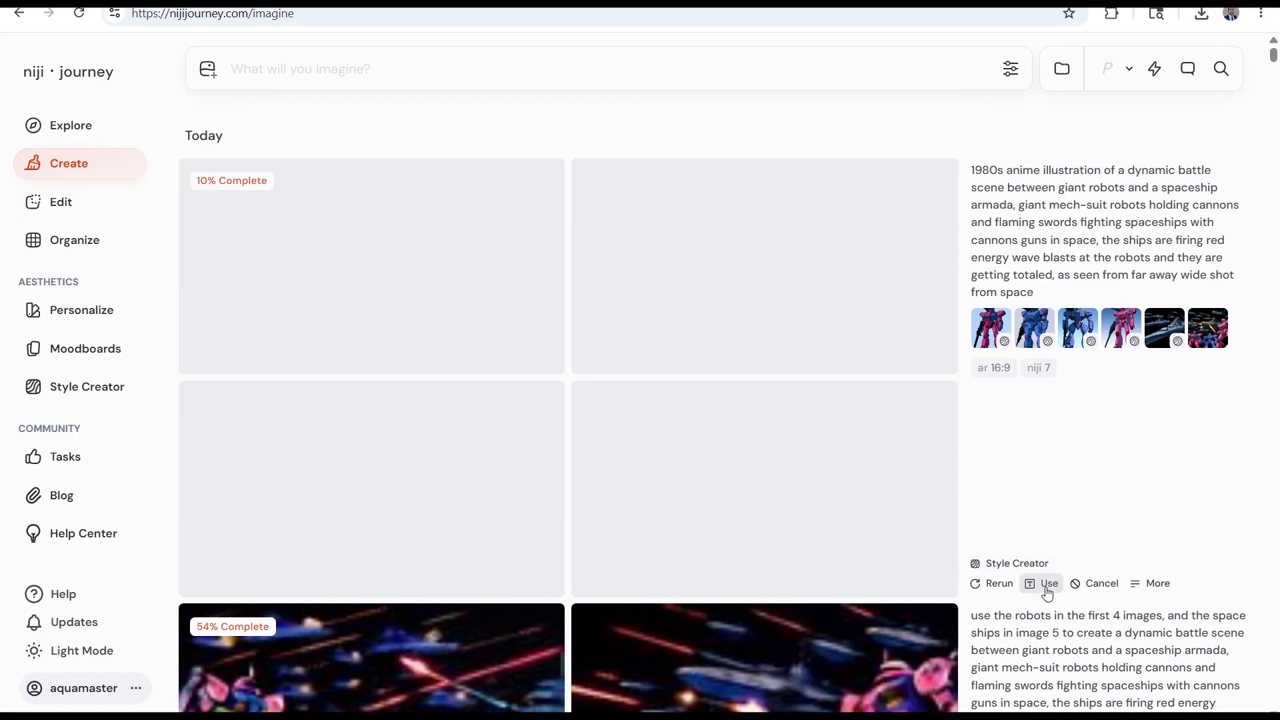
{"action": "scroll", "coordinate": [900, 567], "scroll_direction": "down", "scroll_amount": 4}
{"action": "scroll", "coordinate": [866, 557], "scroll_direction": "up", "scroll_amount": 4}
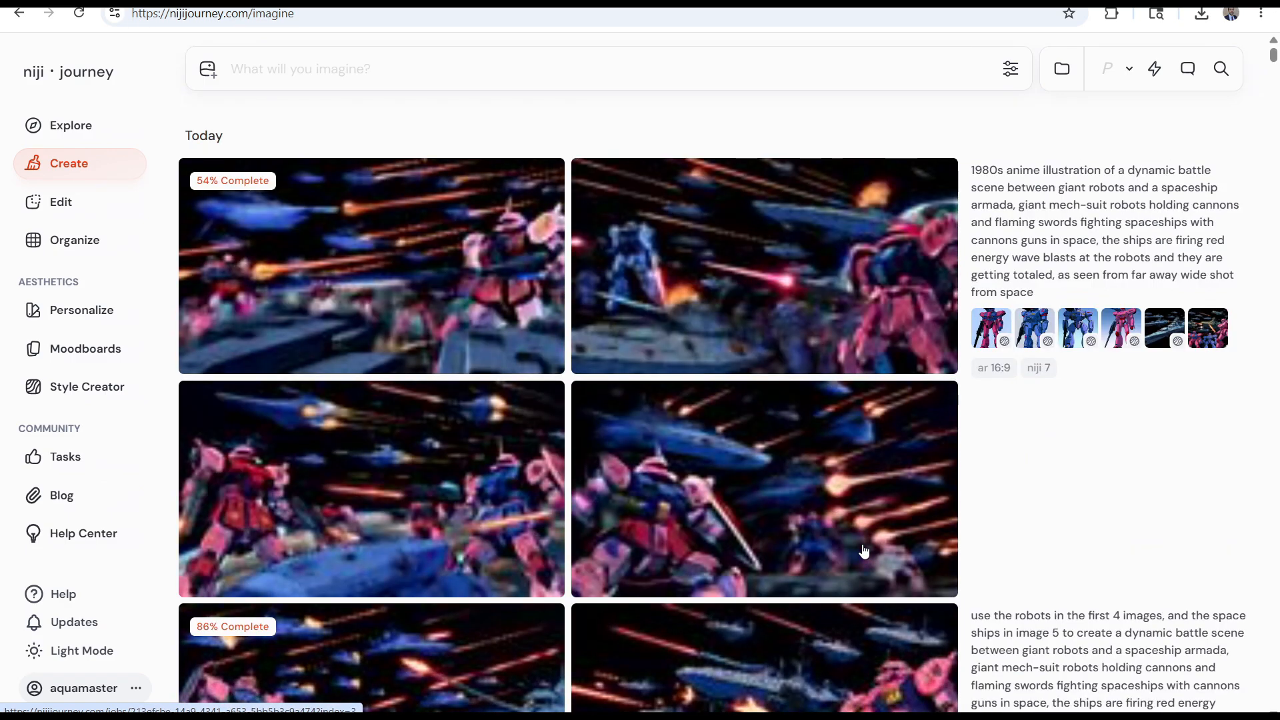
{"action": "scroll", "coordinate": [864, 551], "scroll_direction": "down", "scroll_amount": 5}
{"action": "scroll", "coordinate": [864, 555], "scroll_direction": "up", "scroll_amount": 10}
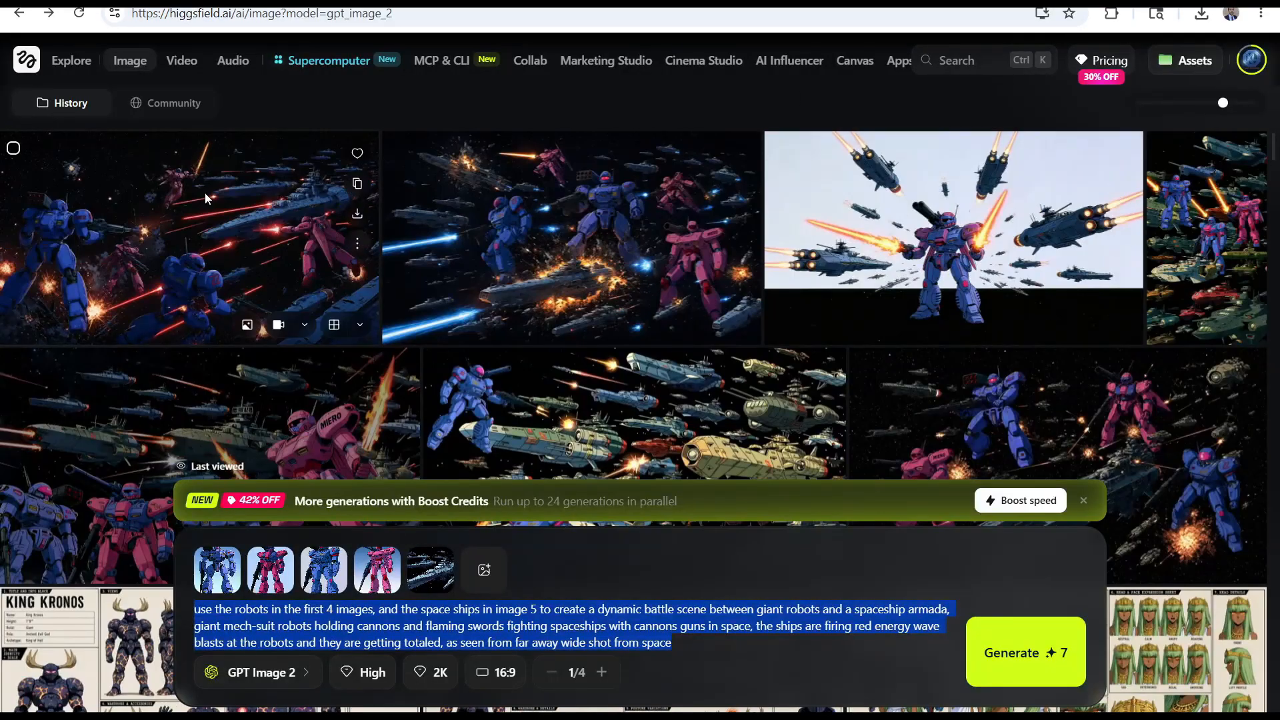
Switch to Higgsfield and inspect the GPT Image 2 battle scenes at full size
{"action": "left_click", "coordinate": [621, 291]}
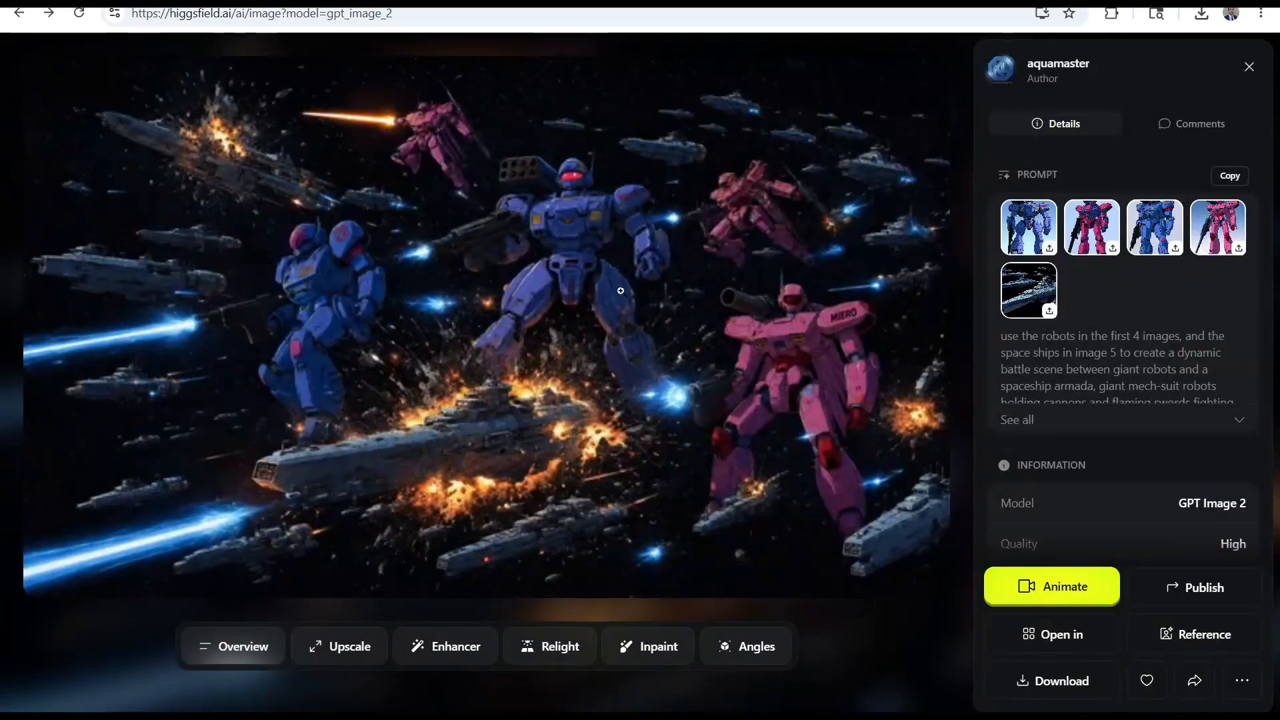
{"action": "left_click", "coordinate": [1249, 67]}
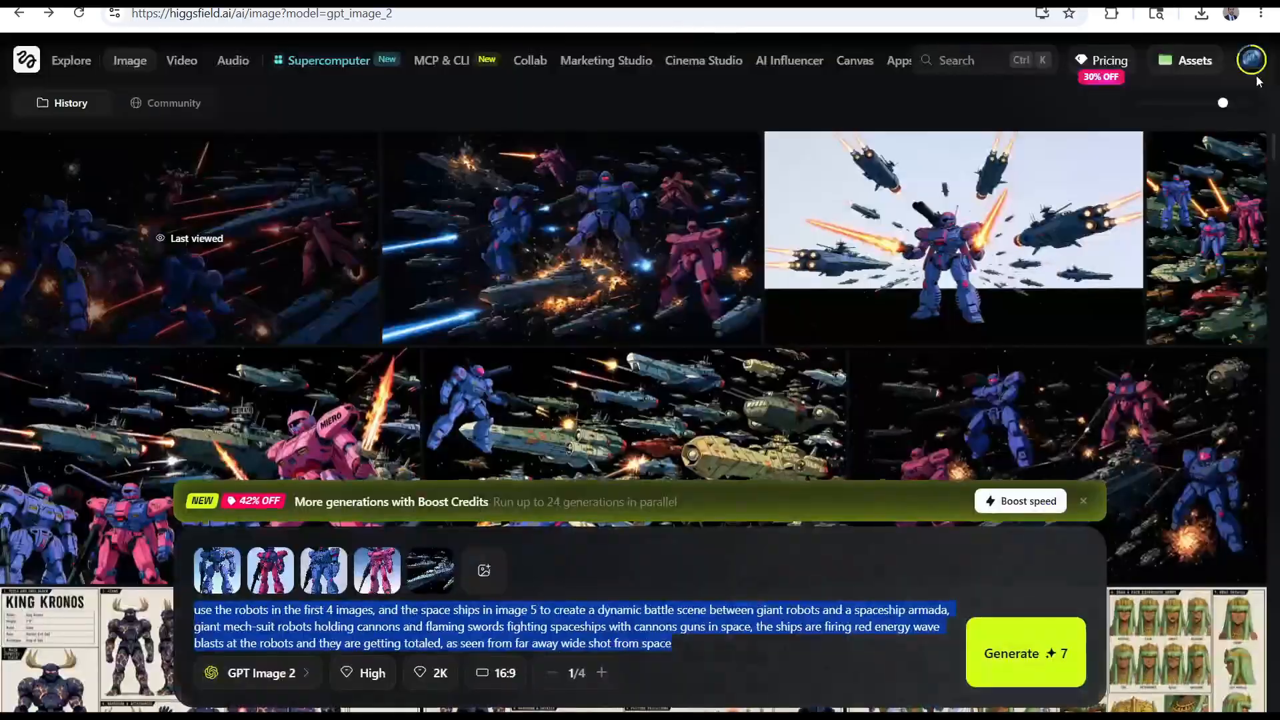
{"action": "left_click", "coordinate": [1187, 222]}
{"action": "left_click", "coordinate": [1250, 67]}
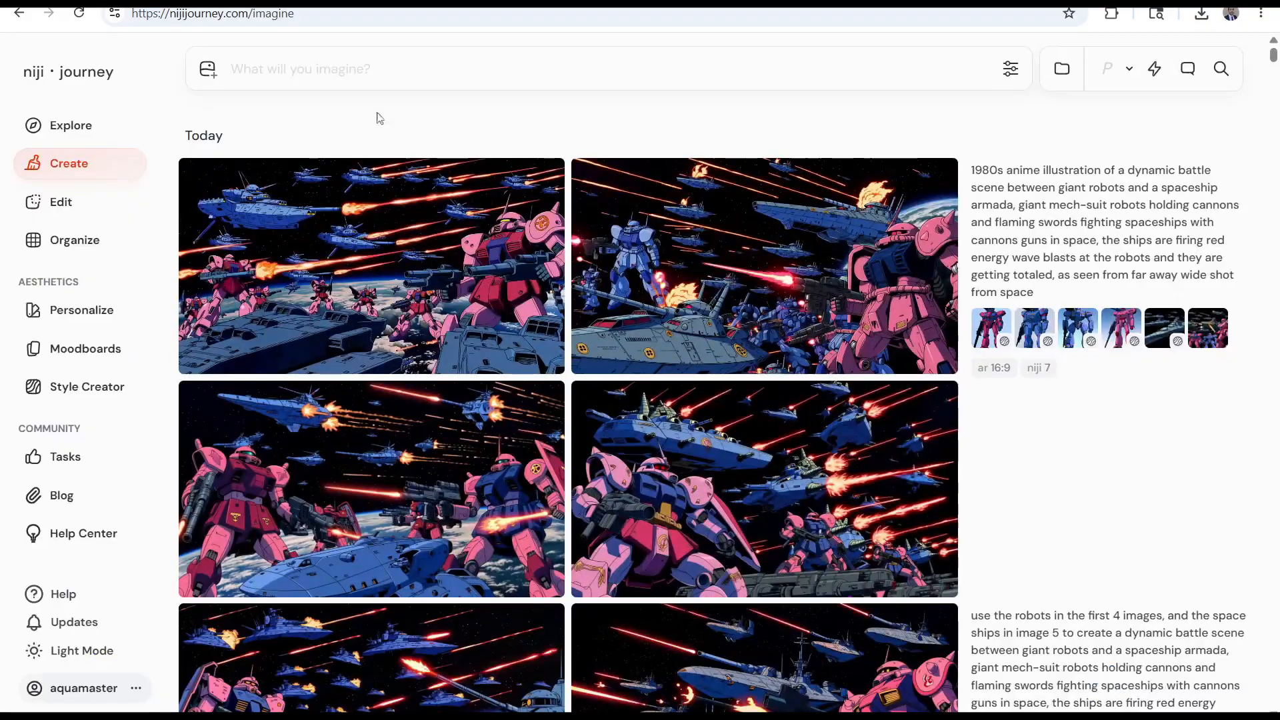
Set Variety to 65 and rerun the latest 1980s anime battle scene
{"action": "left_click", "coordinate": [1011, 68]}
{"action": "left_click_drag", "start_coordinate": [822, 267], "coordinate": [1074, 266]}
{"action": "left_click", "coordinate": [1012, 69]}
{"action": "left_click", "coordinate": [997, 585]}
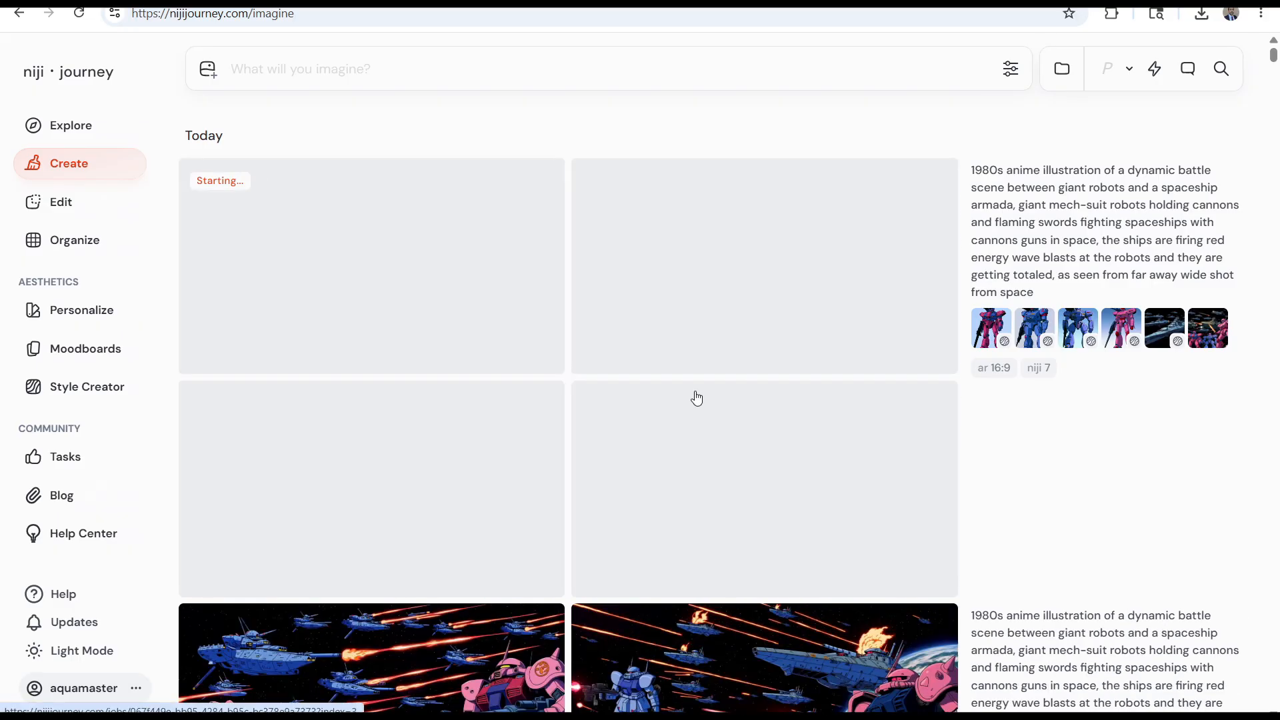
Rerun the 1980s anime battle scene once more and look over the sets as they render
{"action": "scroll", "coordinate": [697, 398], "scroll_direction": "down", "scroll_amount": 2}
{"action": "left_click", "coordinate": [992, 415]}
{"action": "left_click", "coordinate": [1010, 69]}
{"action": "left_click", "coordinate": [1011, 69]}
{"action": "scroll", "coordinate": [526, 454], "scroll_direction": "down", "scroll_amount": 6}
{"action": "scroll", "coordinate": [525, 455], "scroll_direction": "down", "scroll_amount": 4}
{"action": "scroll", "coordinate": [525, 465], "scroll_direction": "up", "scroll_amount": 10}
{"action": "scroll", "coordinate": [620, 482], "scroll_direction": "down", "scroll_amount": 6}
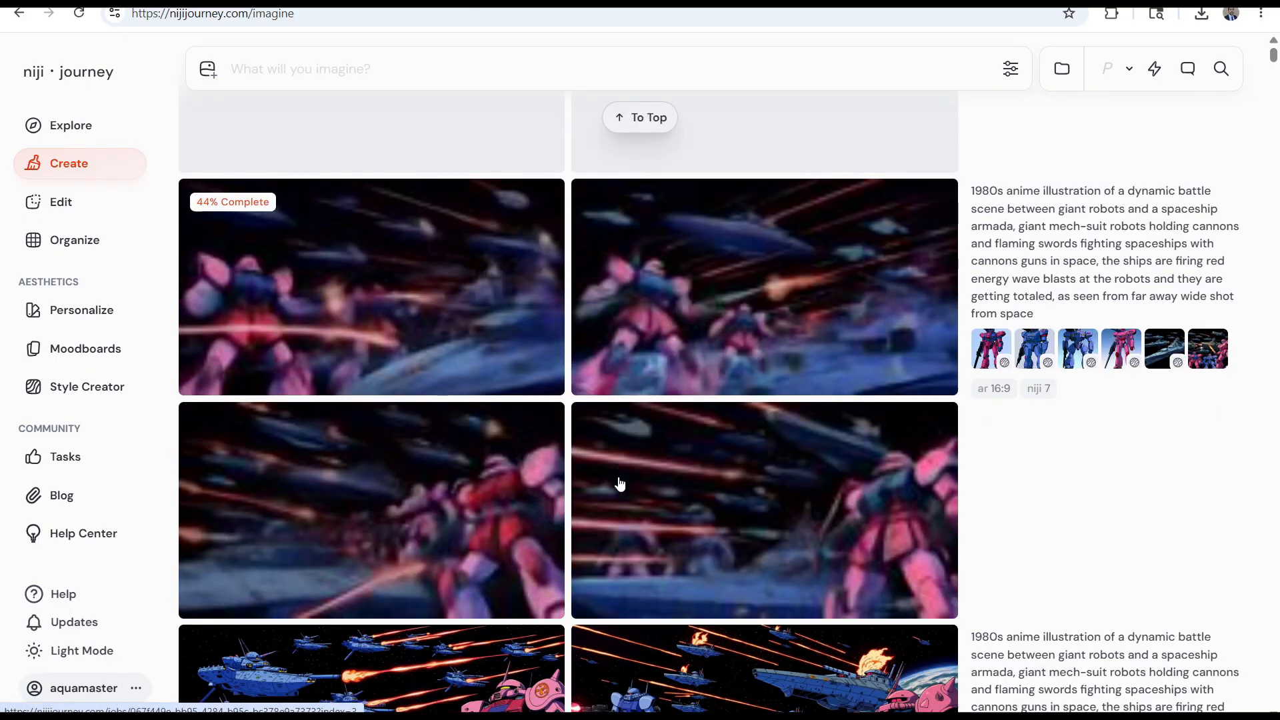
{"action": "scroll", "coordinate": [619, 484], "scroll_direction": "down", "scroll_amount": 3}
Reuse the 1980s anime battle prompt with its image and style references, and generate another set
{"action": "left_click", "coordinate": [1044, 706]}
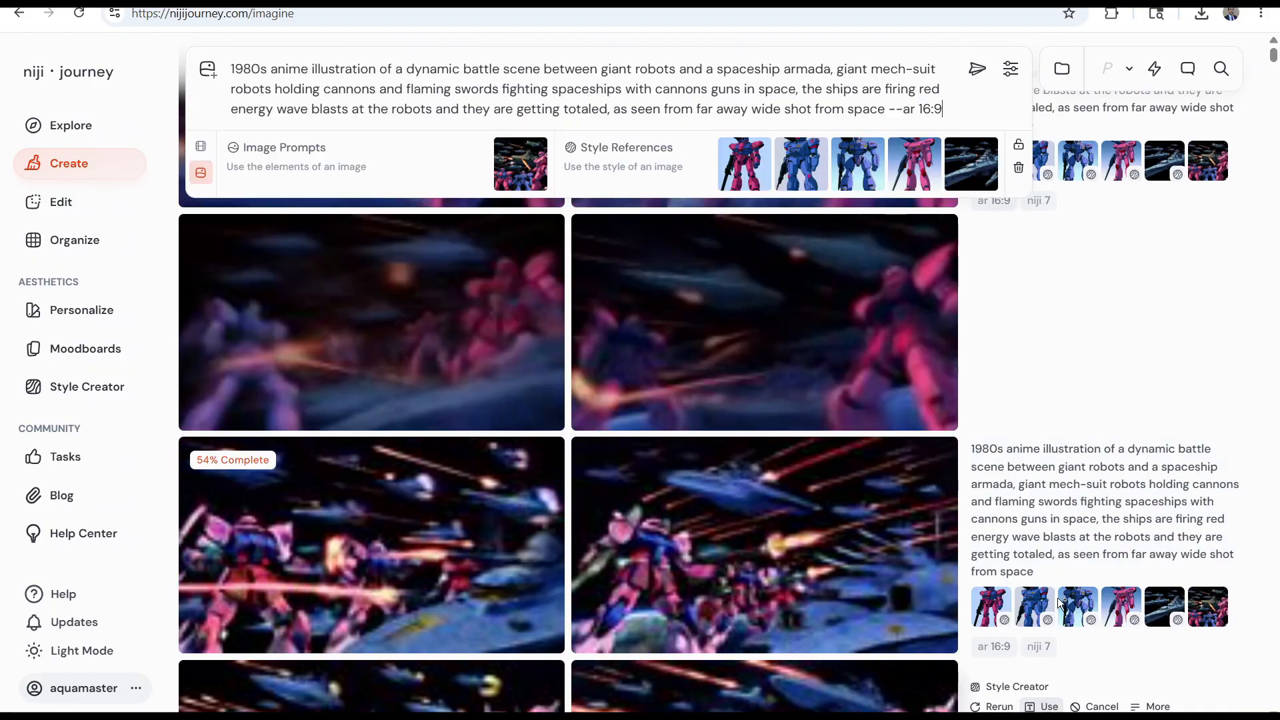
{"action": "left_click", "coordinate": [1011, 68]}
{"action": "left_click", "coordinate": [1010, 68]}
{"action": "left_click", "coordinate": [977, 68]}
{"action": "scroll", "coordinate": [954, 330], "scroll_direction": "down", "scroll_amount": 4}
{"action": "scroll", "coordinate": [957, 335], "scroll_direction": "up", "scroll_amount": 4}
Reuse the battle prompt with chaos 65, stylize 450 and weird 273, and generate the scene
{"action": "left_click", "coordinate": [1042, 583]}
{"action": "scroll", "coordinate": [1038, 583], "scroll_direction": "down", "scroll_amount": 2}
{"action": "left_click", "coordinate": [1011, 69]}
{"action": "left_click_drag", "start_coordinate": [1028, 347], "coordinate": [1067, 348]}
{"action": "left_click_drag", "start_coordinate": [994, 303], "coordinate": [1035, 303]}
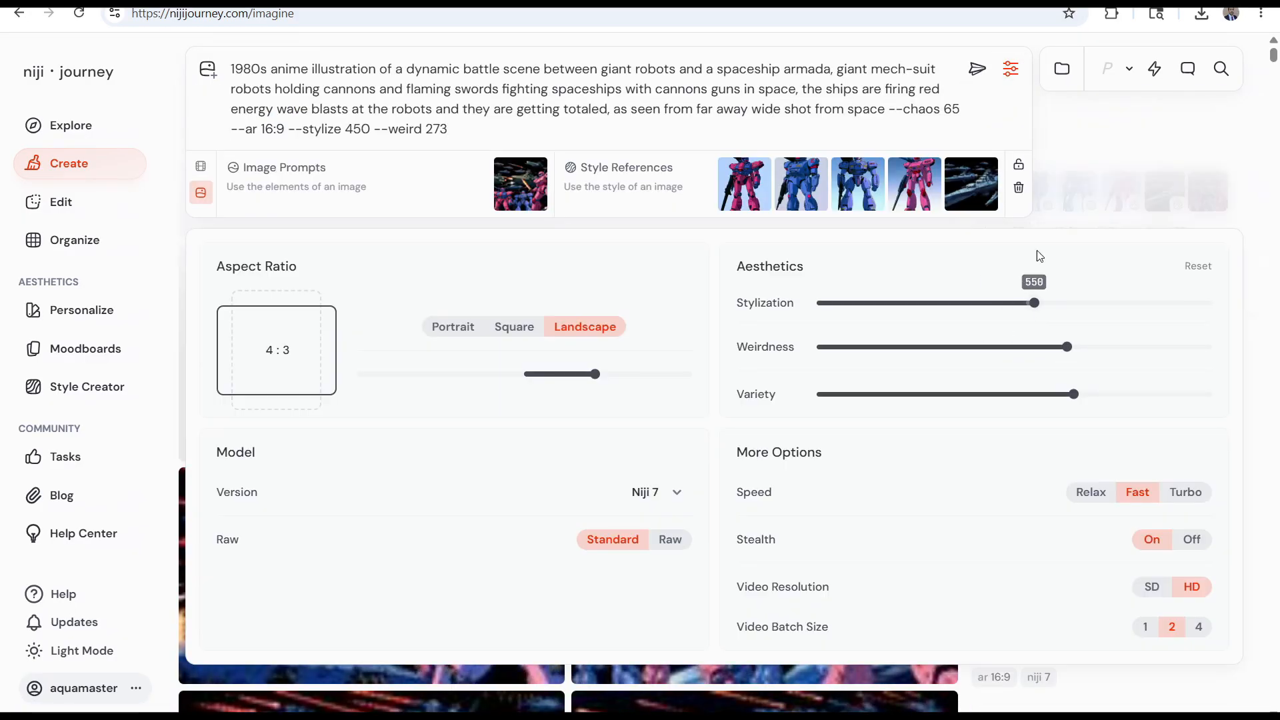
{"action": "left_click", "coordinate": [977, 68]}
{"action": "scroll", "coordinate": [846, 327], "scroll_direction": "down", "scroll_amount": 7}
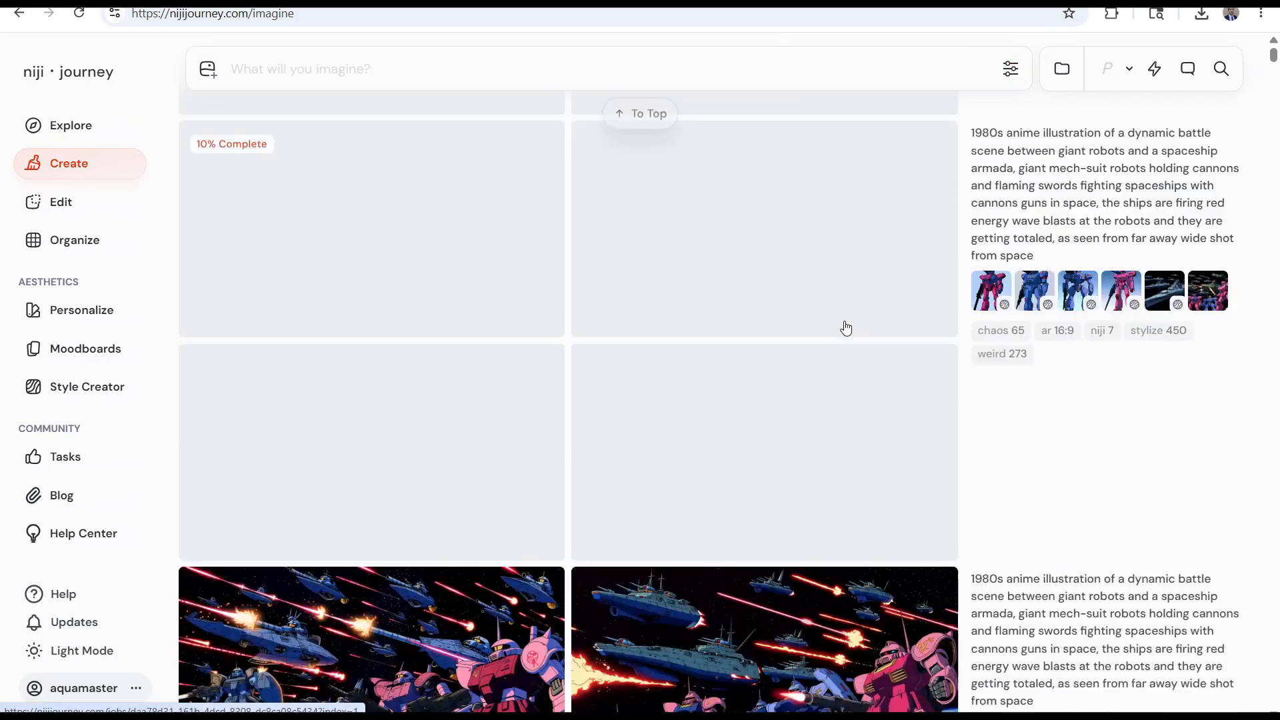
{"action": "scroll", "coordinate": [845, 327], "scroll_direction": "down", "scroll_amount": 7}
Check the remaining Fast hours in the account's subscription details and return to the image creation page
{"action": "left_click", "coordinate": [846, 328]}
{"action": "left_click", "coordinate": [931, 126]}
{"action": "left_click", "coordinate": [136, 689]}
{"action": "left_click", "coordinate": [240, 569]}
{"action": "left_click", "coordinate": [129, 688]}
{"action": "left_click", "coordinate": [225, 600]}
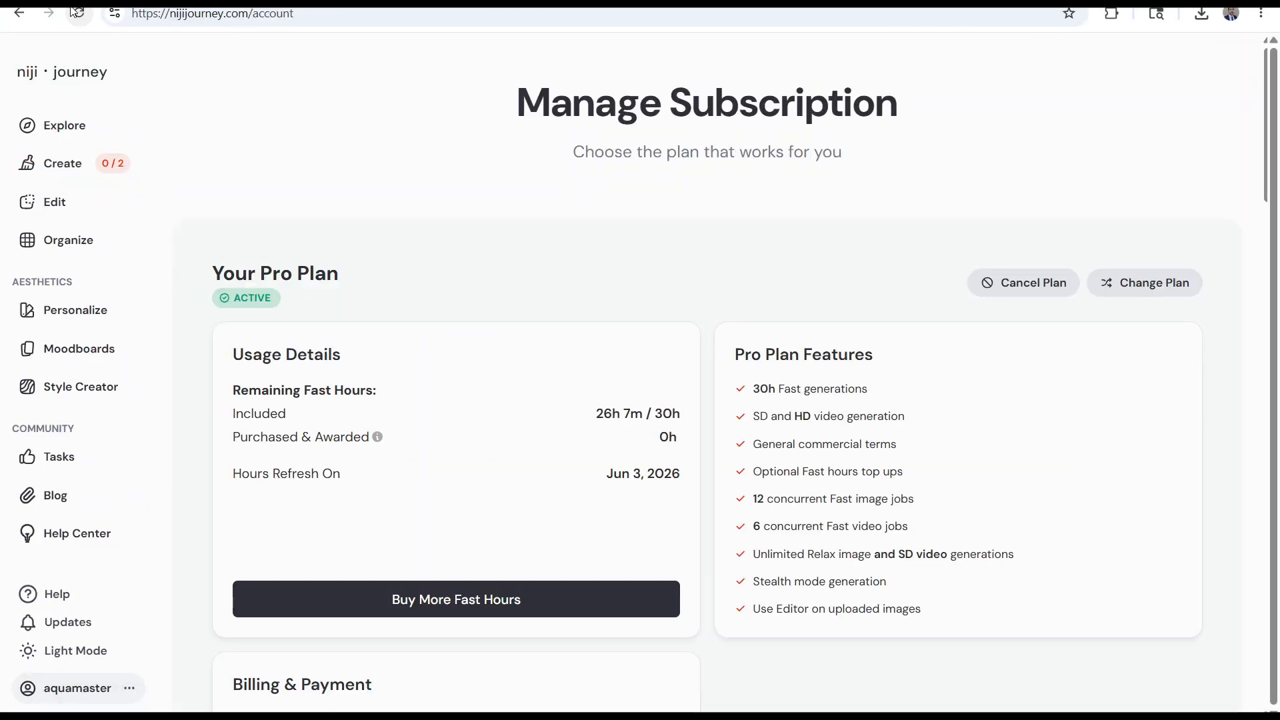
{"action": "left_click", "coordinate": [63, 163]}
{"action": "left_click", "coordinate": [1015, 69]}
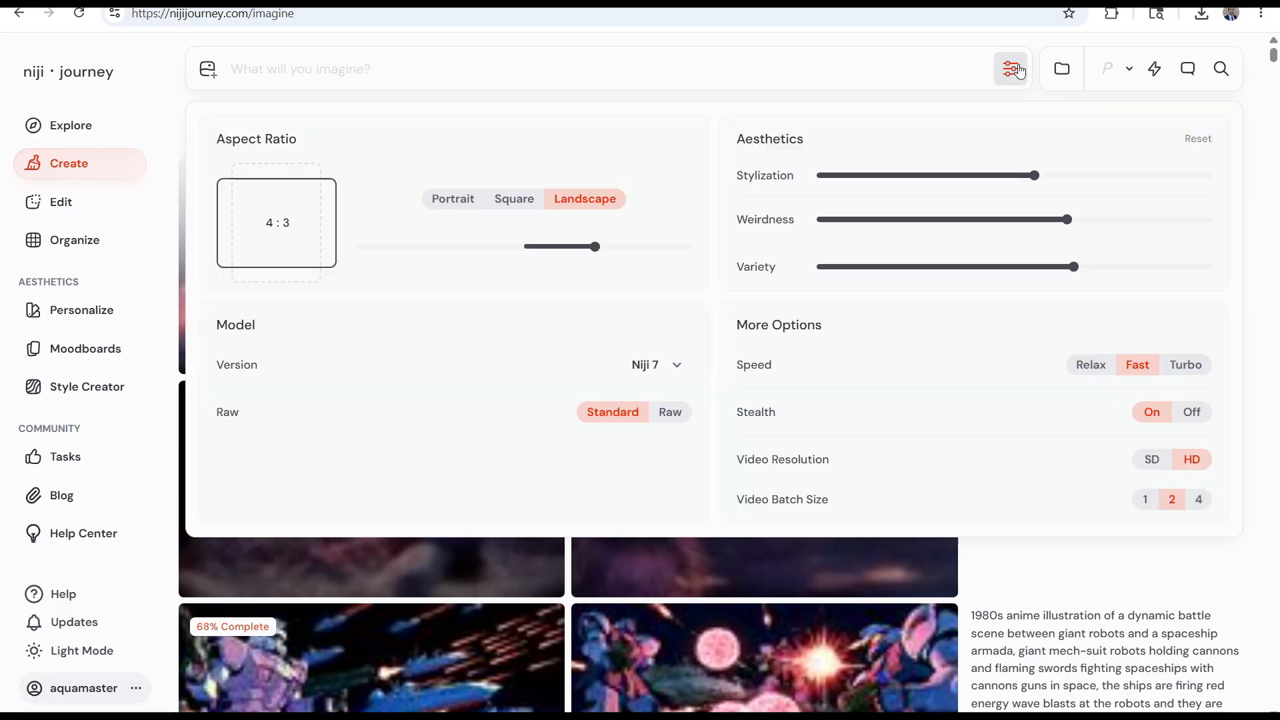
{"action": "left_click", "coordinate": [1009, 67]}
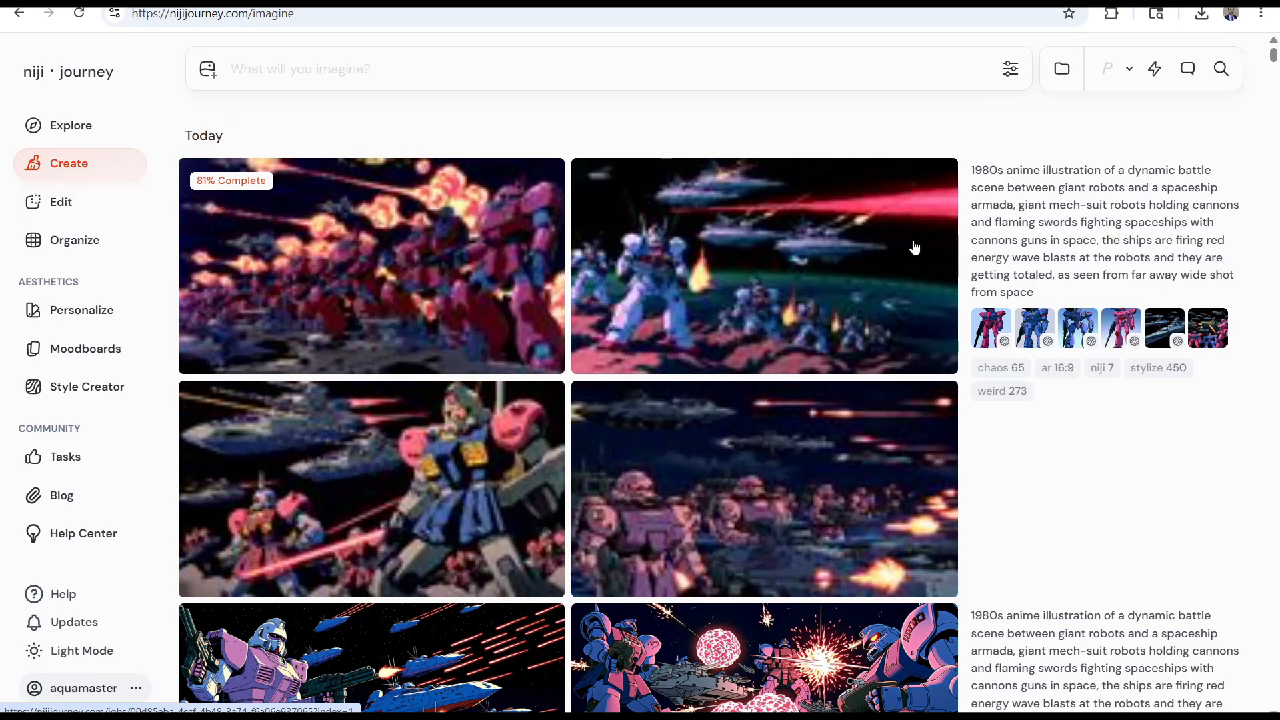
Examine the chaos 65 battle sets and compare them with the GPT Image 2 scenes in Higgsfield
{"action": "scroll", "coordinate": [867, 400], "scroll_direction": "down", "scroll_amount": 3}
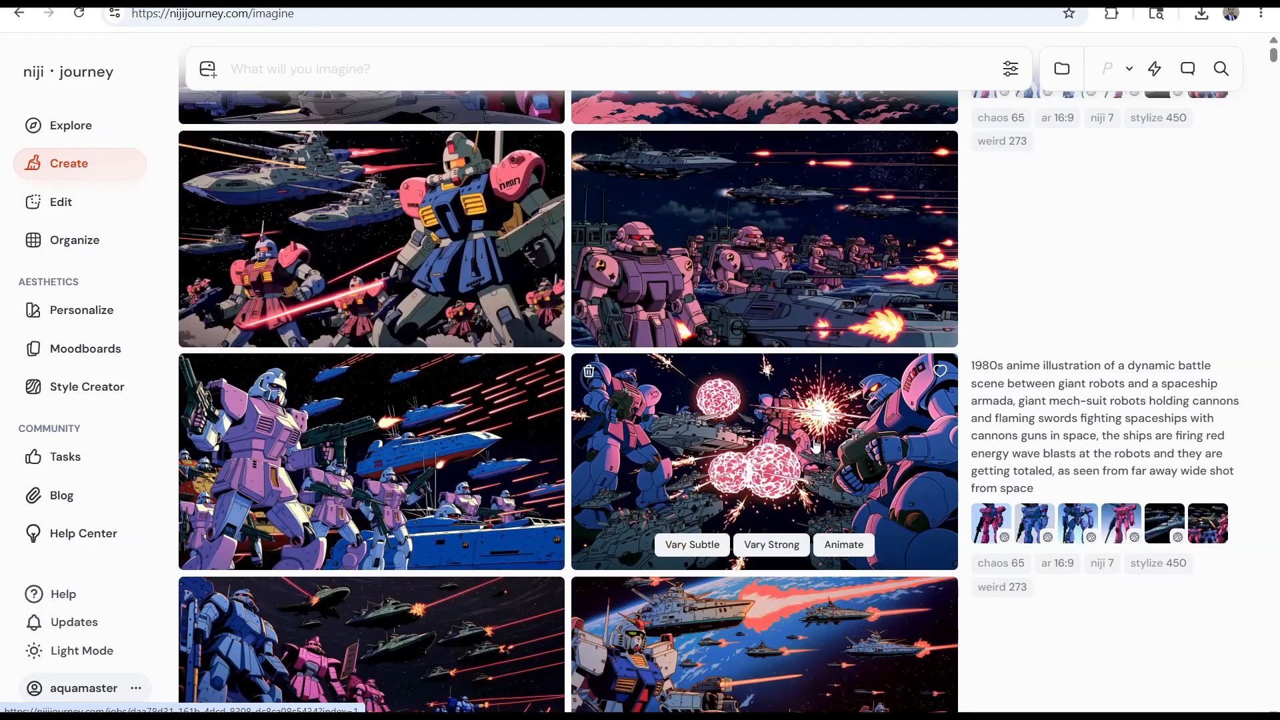
{"action": "scroll", "coordinate": [818, 447], "scroll_direction": "up", "scroll_amount": 1}
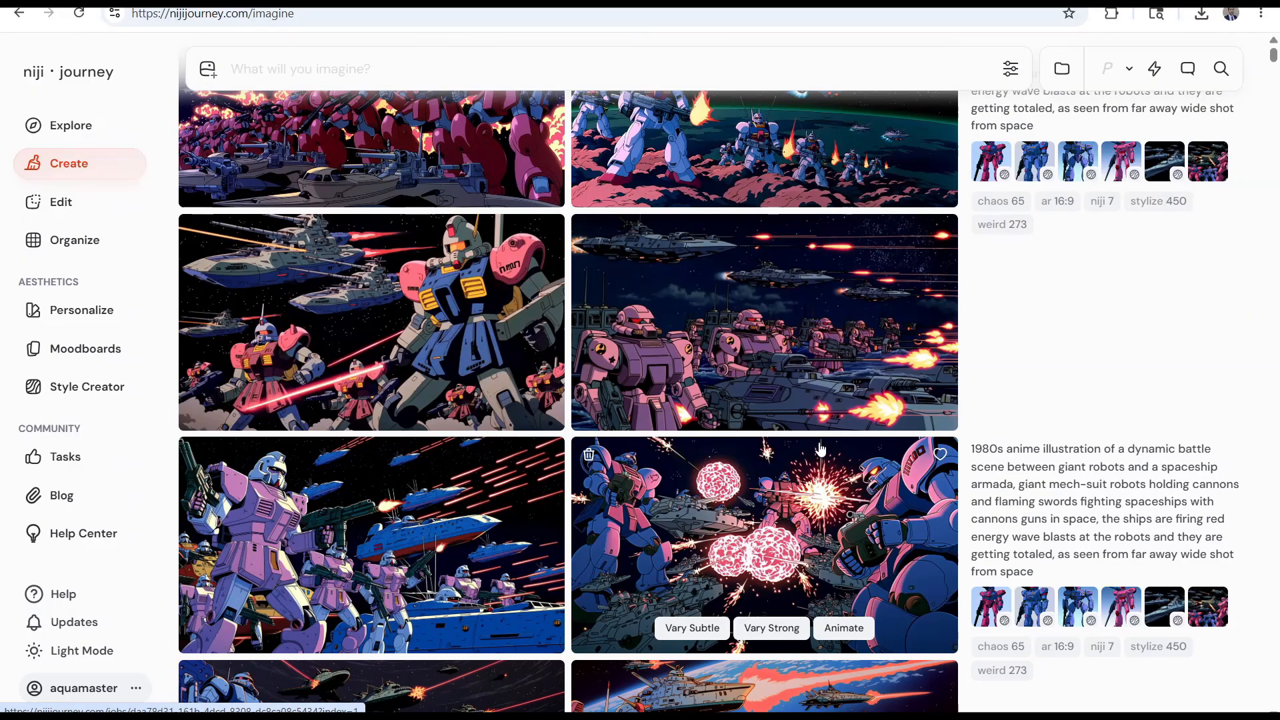
{"action": "scroll", "coordinate": [821, 450], "scroll_direction": "up", "scroll_amount": 3}
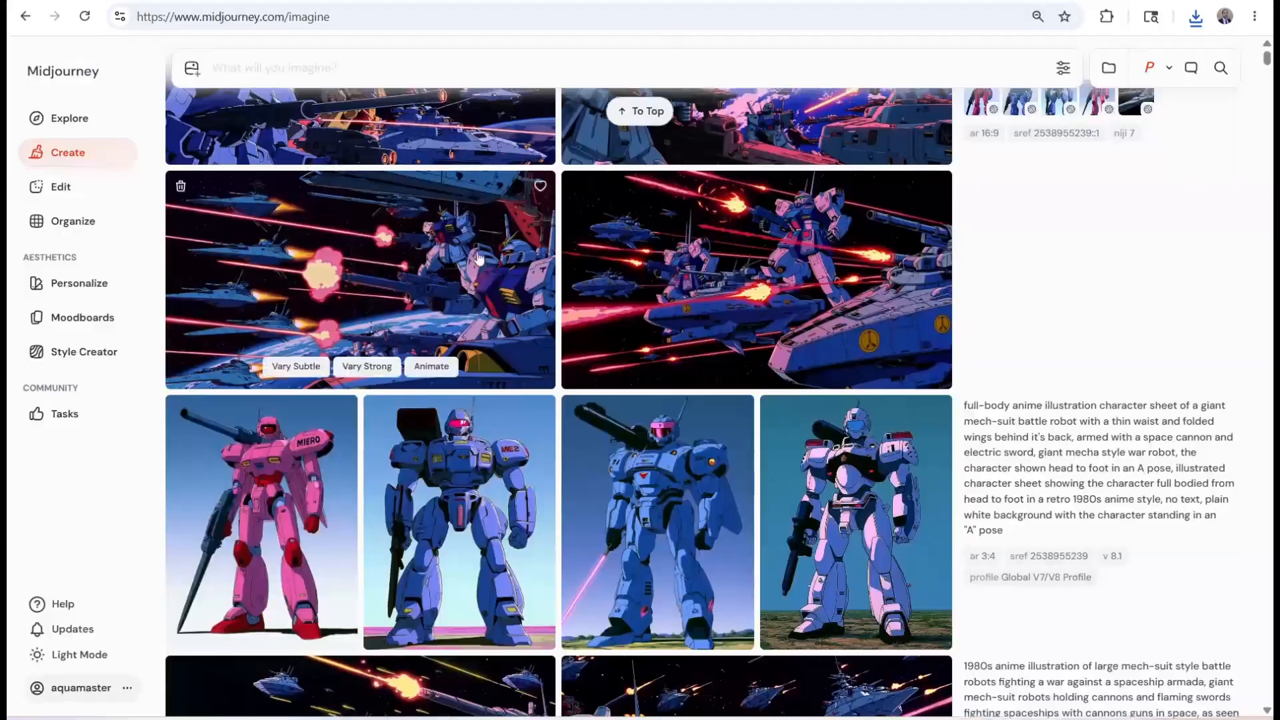
{"action": "scroll", "coordinate": [748, 375], "scroll_direction": "up", "scroll_amount": 10}
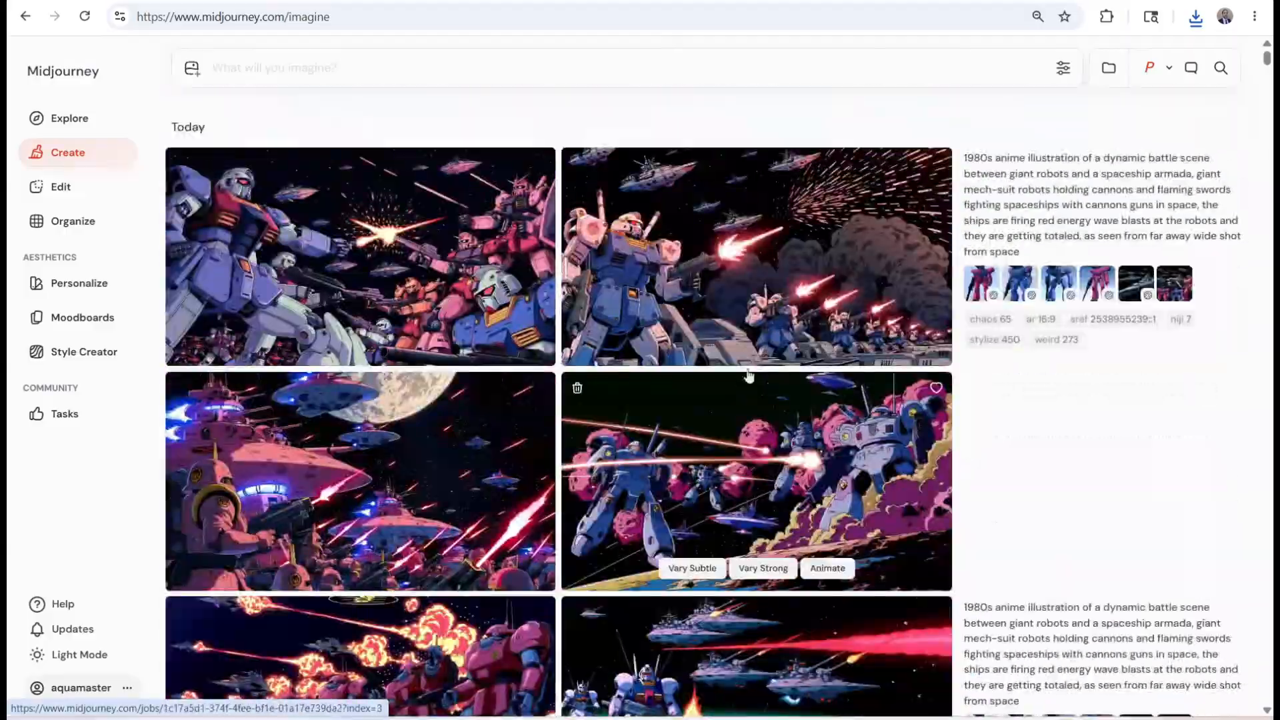
In Midjourney, set up a manual animation of the robots firing in a row, adding "the" before "giant mech-suit robots" in the prompt
{"action": "left_click", "coordinate": [748, 364]}
{"action": "left_click", "coordinate": [1164, 631]}
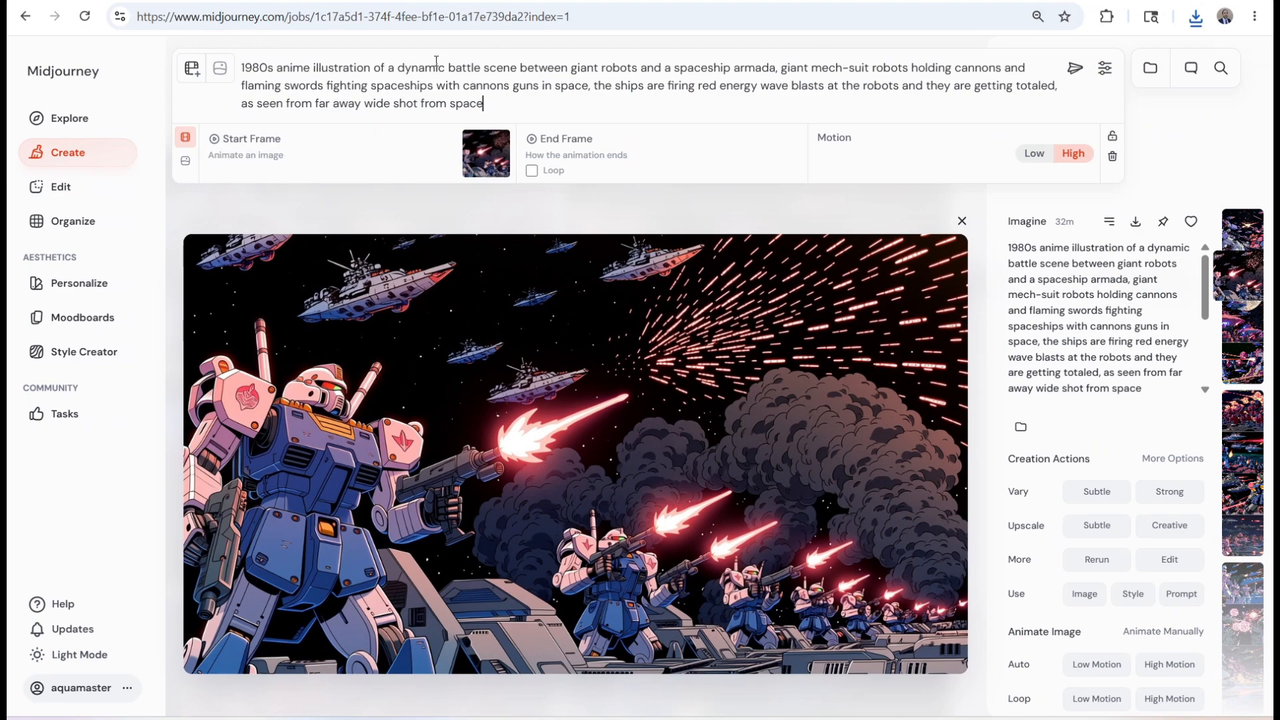
{"action": "left_click", "coordinate": [781, 67]}
{"action": "type", "text": "the"}
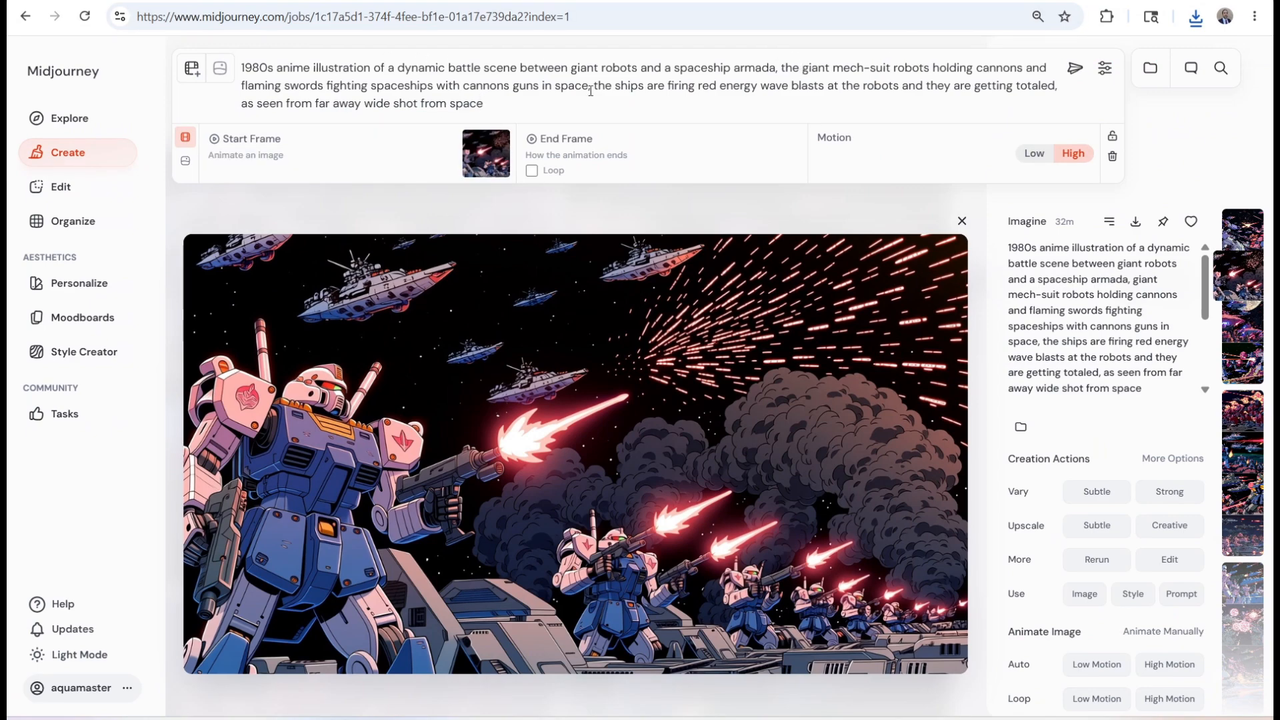
Rewrite the prompt's ending to have the robots firing on dramatically exploding spaceships, with impact frames and anime flash and strobe effects
{"action": "left_click_drag", "start_coordinate": [486, 103], "coordinate": [241, 85]}
{"action": "type", "text": "firing on the spaceships, the ships are explosgin"}
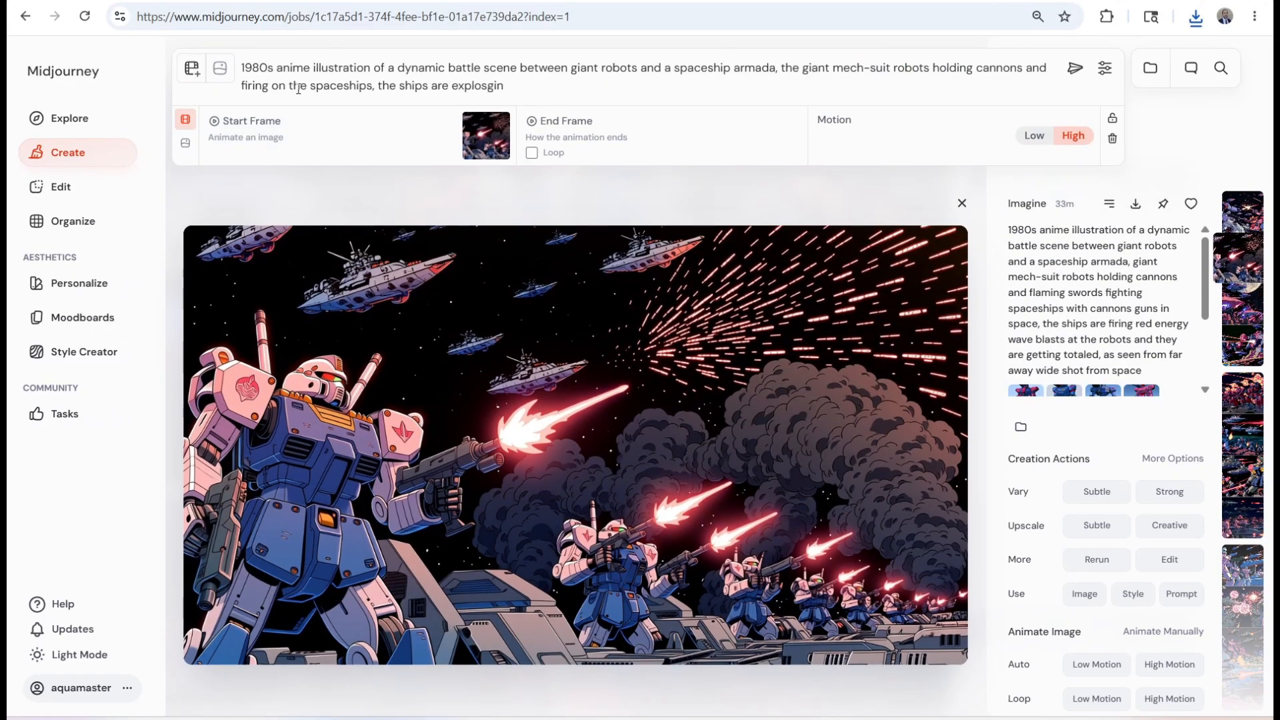
{"action": "type", "text": "lly, lots of impact frames and anime flash and strobe effects with the laser blasts and"}
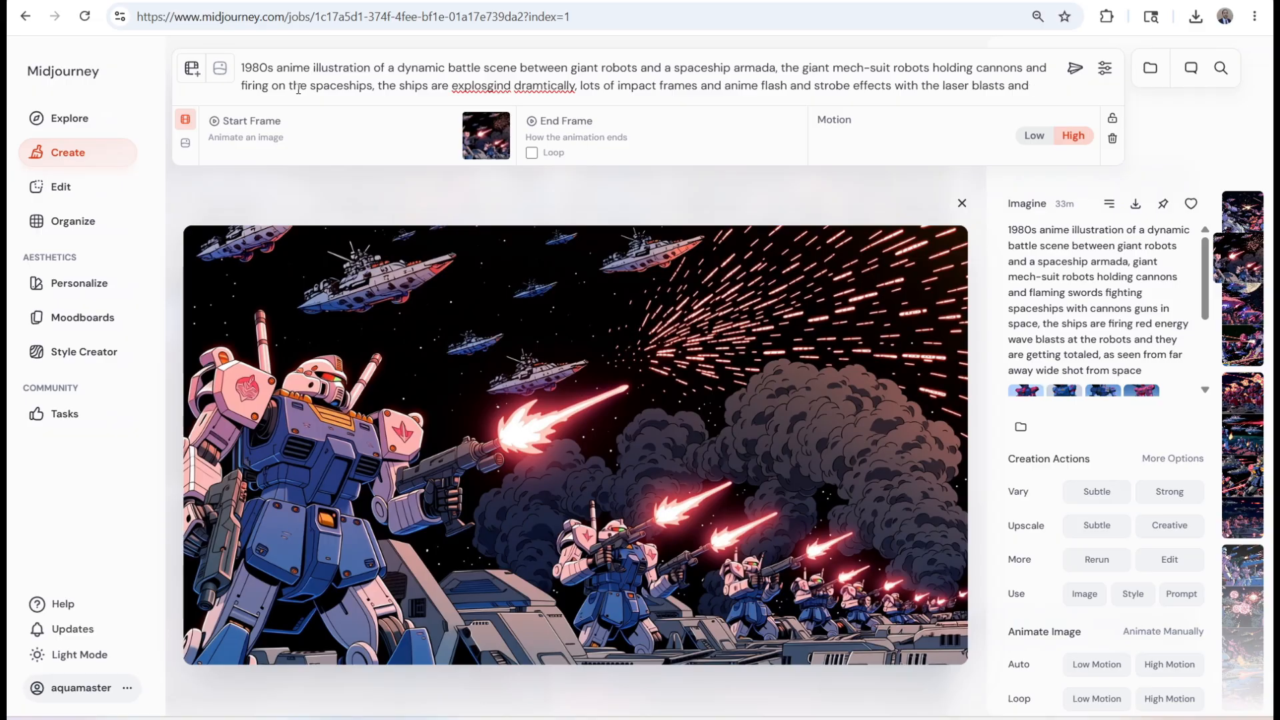
{"action": "type", "text": "paceship explosion"}
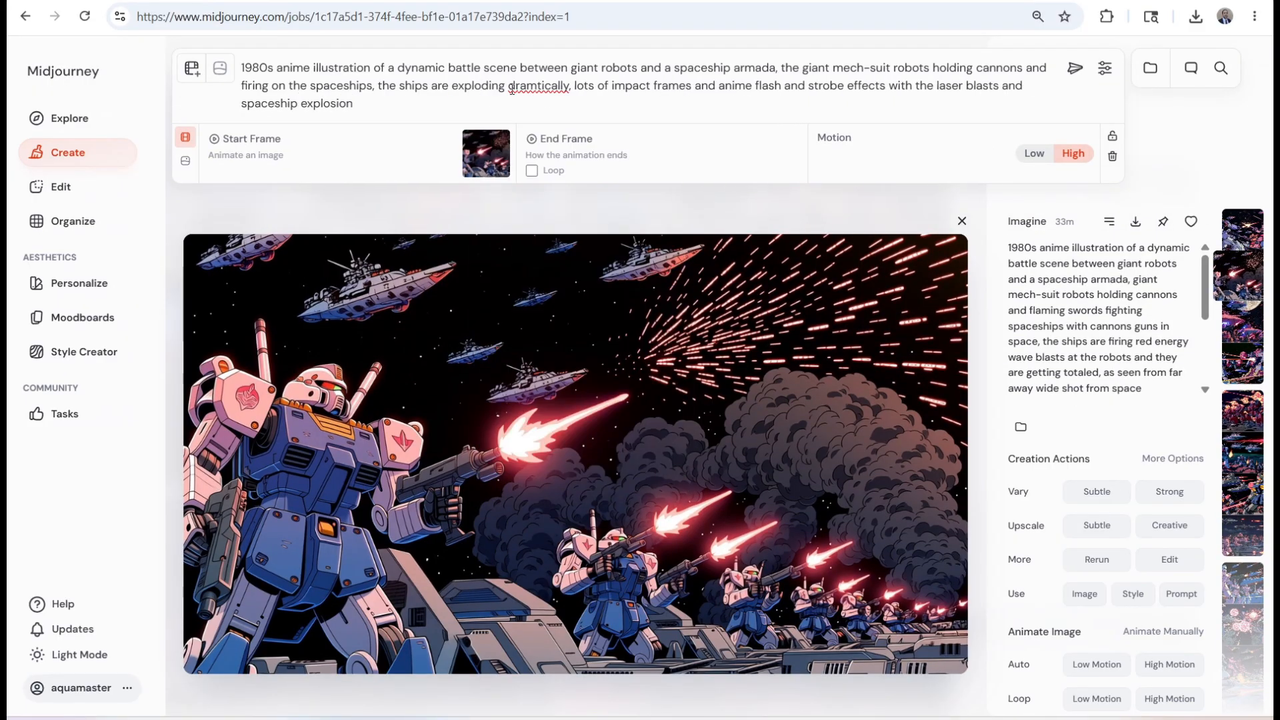
Correct the misspelled words in the animation prompt, copy the whole prompt, and generate the video
{"action": "right_click", "coordinate": [512, 90]}
{"action": "left_click", "coordinate": [598, 104]}
{"action": "key", "text": "ctrl+a"}
{"action": "key", "text": "Return"}
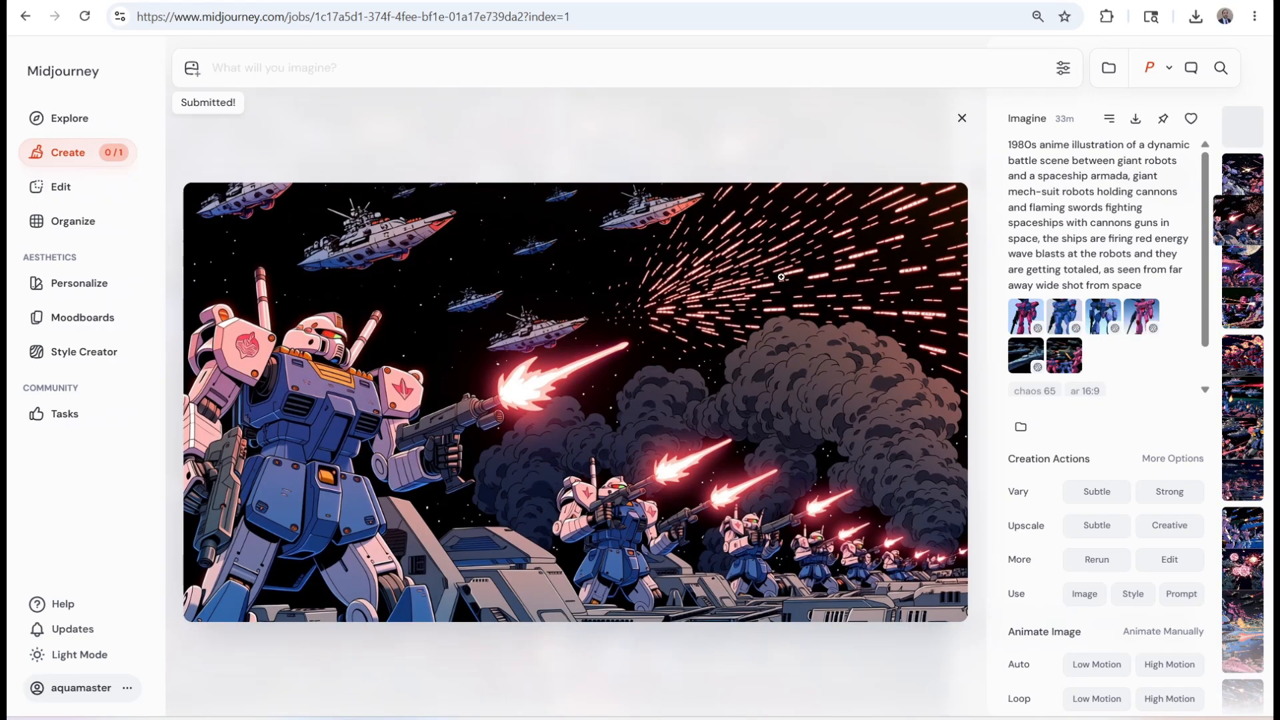
Animate the battle scene with the moon and large pink spaceships manually, replacing its prompt with the copied one
{"action": "left_click", "coordinate": [963, 119]}
{"action": "scroll", "coordinate": [313, 406], "scroll_direction": "down", "scroll_amount": 5}
{"action": "left_click", "coordinate": [398, 411]}
{"action": "left_click", "coordinate": [1164, 631]}
{"action": "left_click_drag", "start_coordinate": [487, 106], "coordinate": [241, 64]}
{"action": "key", "text": "ctrl+v"}
{"action": "left_click", "coordinate": [1074, 70]}
{"action": "left_click", "coordinate": [1160, 1]}
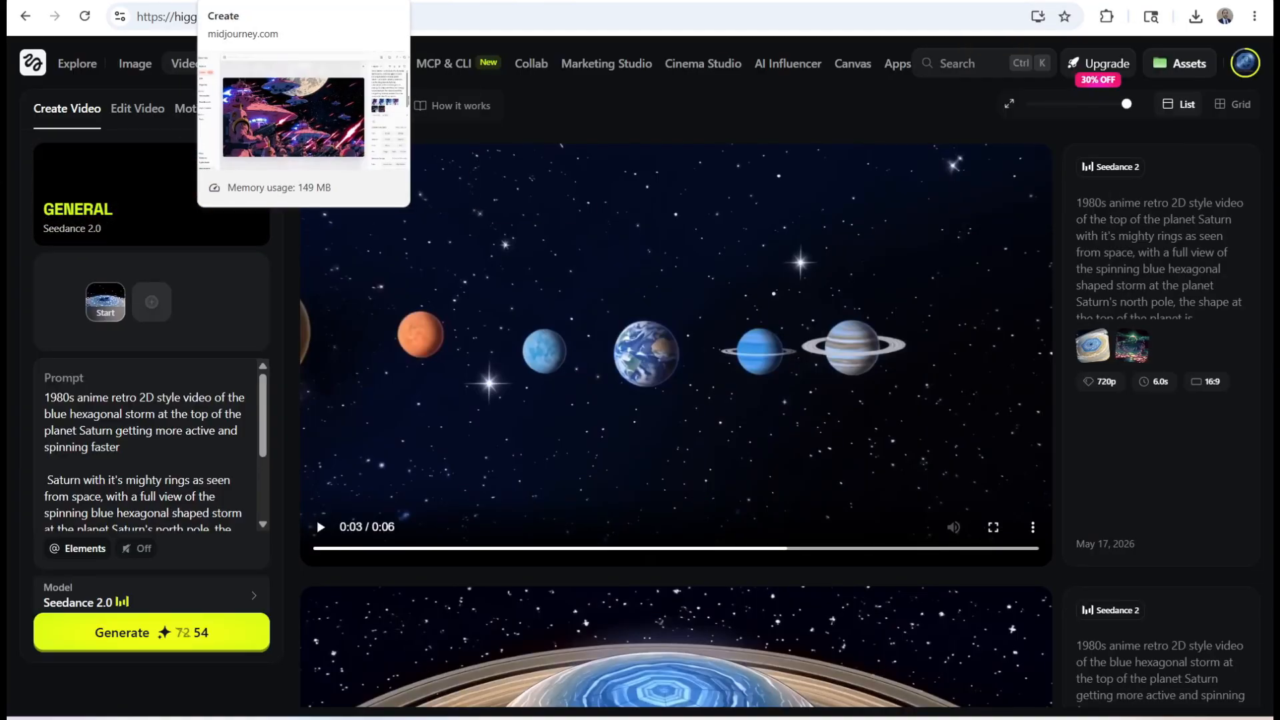
{"action": "left_click", "coordinate": [167, 1]}
{"action": "left_click", "coordinate": [107, 1]}
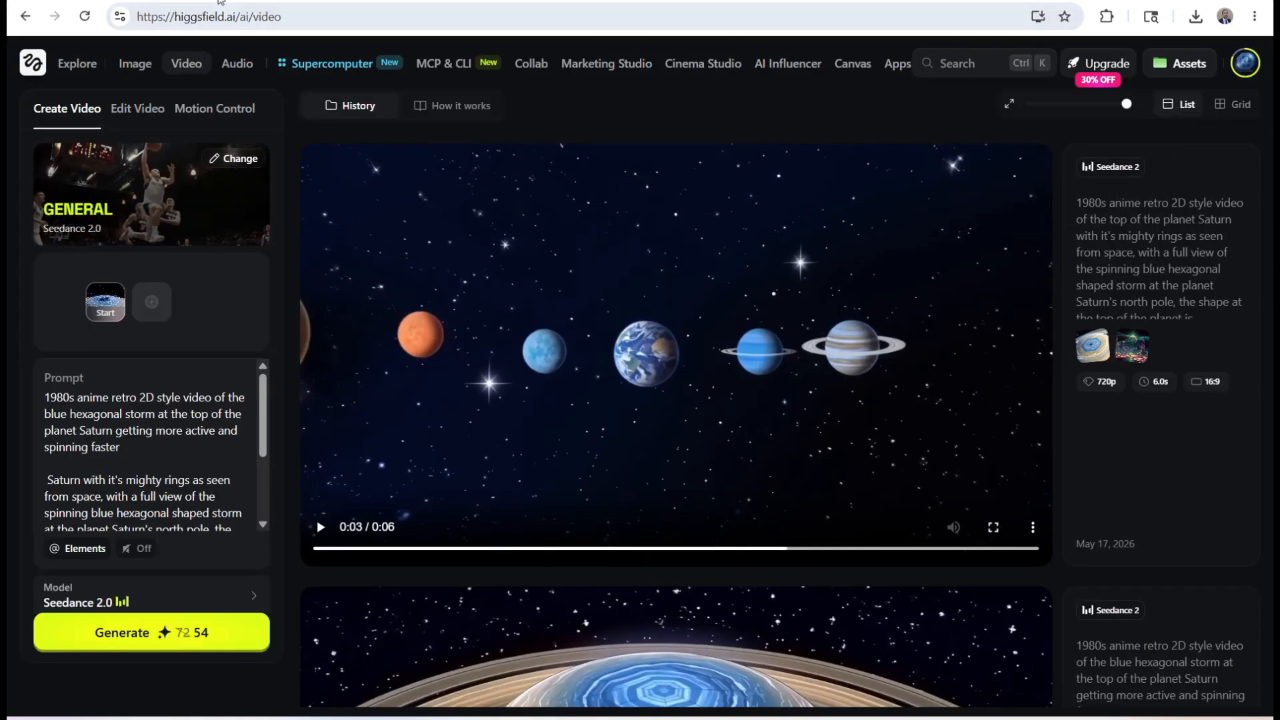
{"action": "left_click", "coordinate": [287, 2]}
{"action": "scroll", "coordinate": [711, 325], "scroll_direction": "down", "scroll_amount": 8}
{"action": "scroll", "coordinate": [1000, 481], "scroll_direction": "up", "scroll_amount": 2}
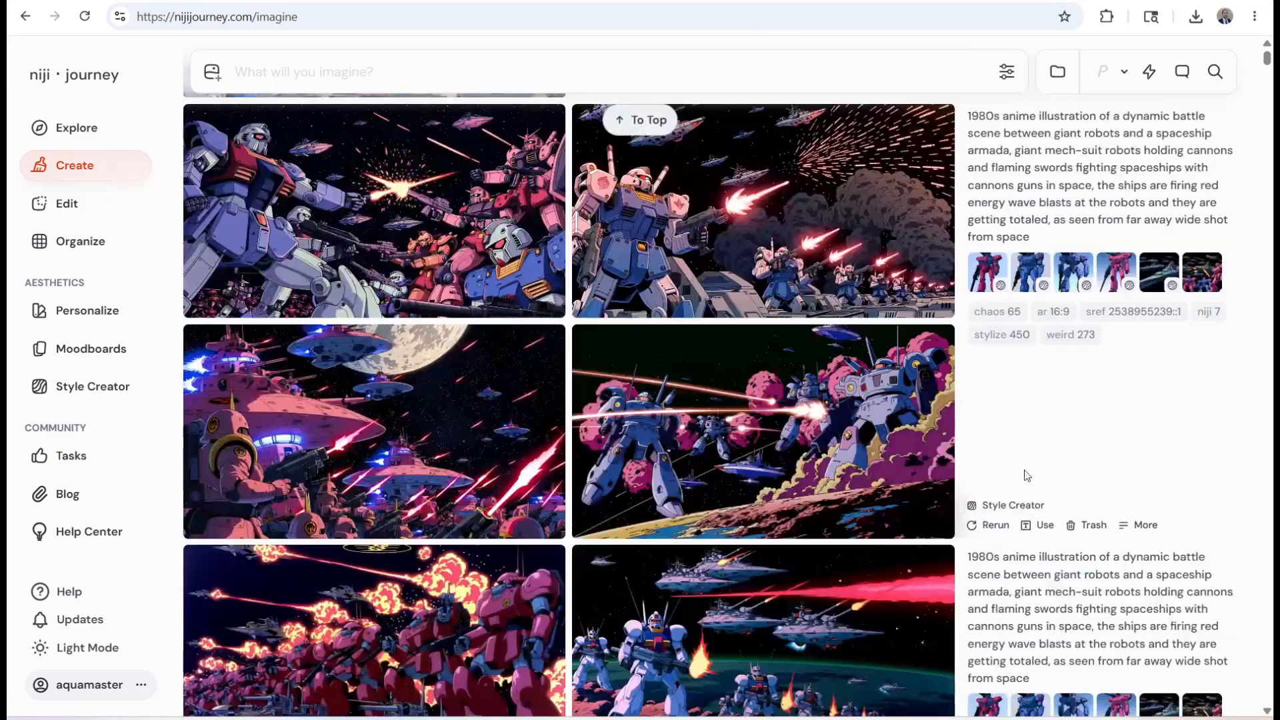
{"action": "scroll", "coordinate": [1000, 535], "scroll_direction": "down", "scroll_amount": 7}
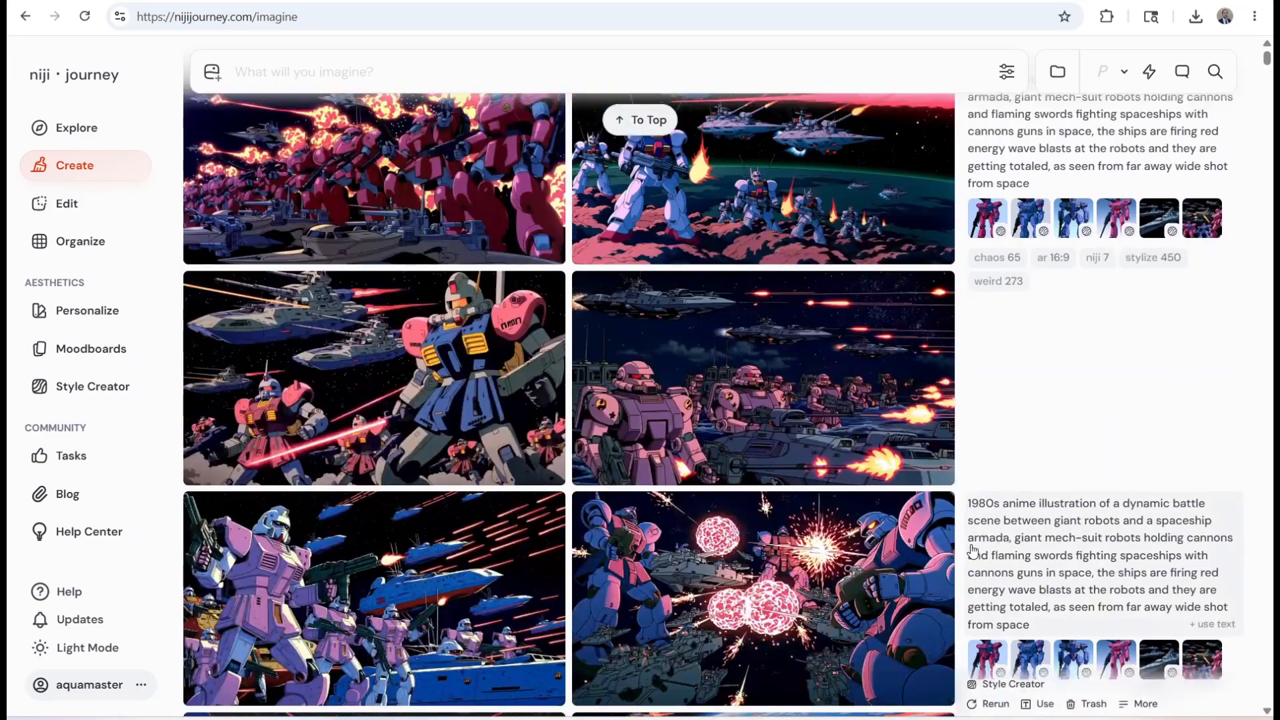
{"action": "scroll", "coordinate": [935, 679], "scroll_direction": "up", "scroll_amount": 20}
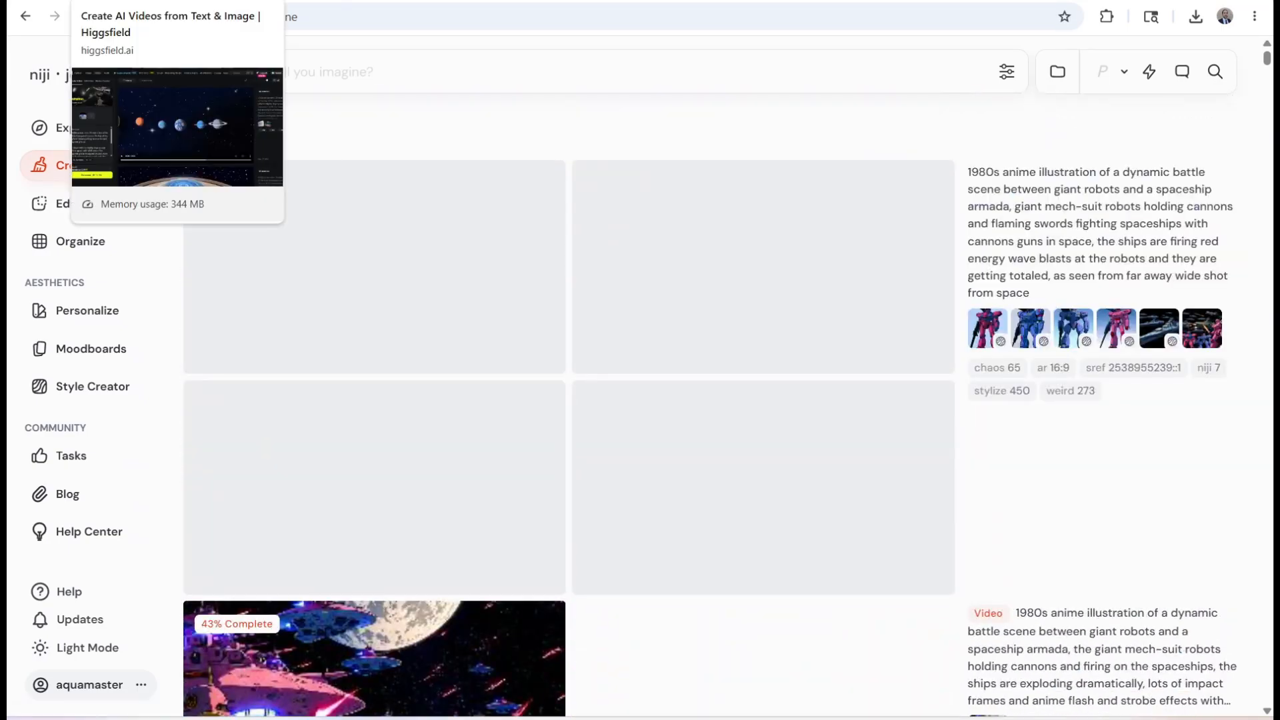
Reuse the exploding-spaceships video prompt, upload a saved battle image as the start frame, and generate the high-motion video
{"action": "scroll", "coordinate": [997, 504], "scroll_direction": "down", "scroll_amount": 6}
{"action": "left_click", "coordinate": [997, 505]}
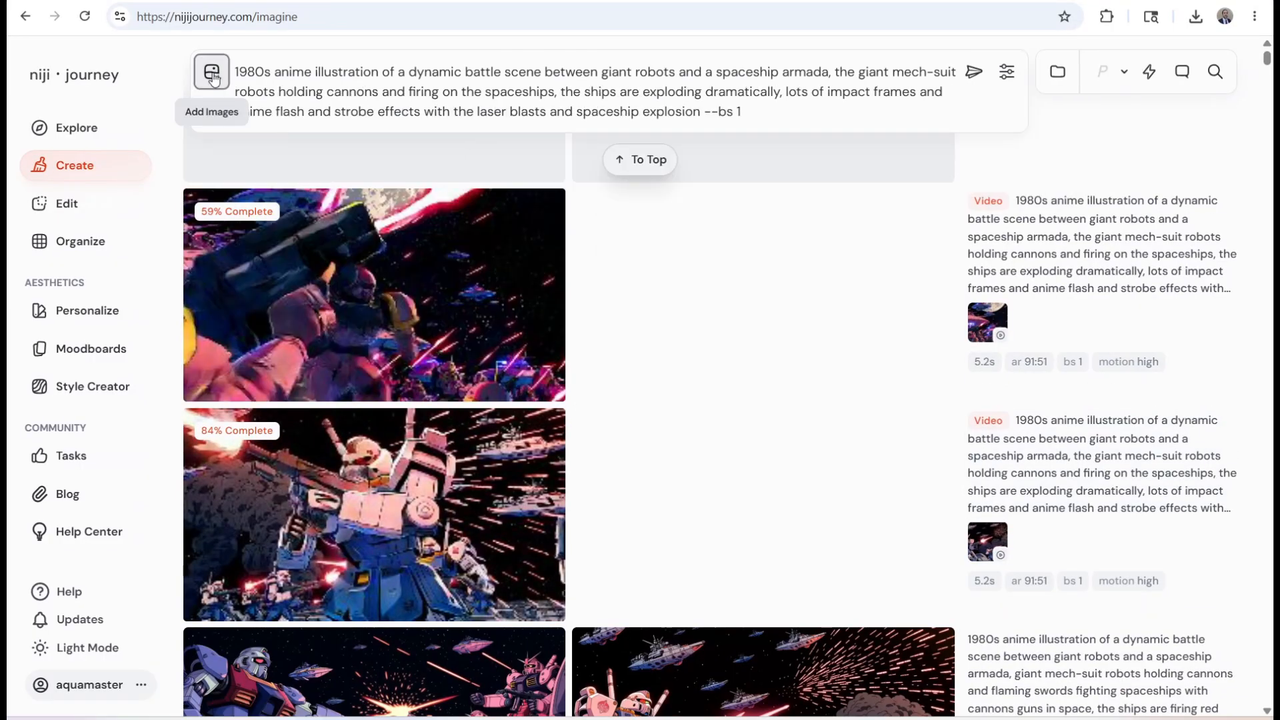
{"action": "left_click", "coordinate": [212, 72]}
{"action": "left_click", "coordinate": [494, 172]}
{"action": "left_click", "coordinate": [480, 167]}
{"action": "left_click", "coordinate": [738, 552]}
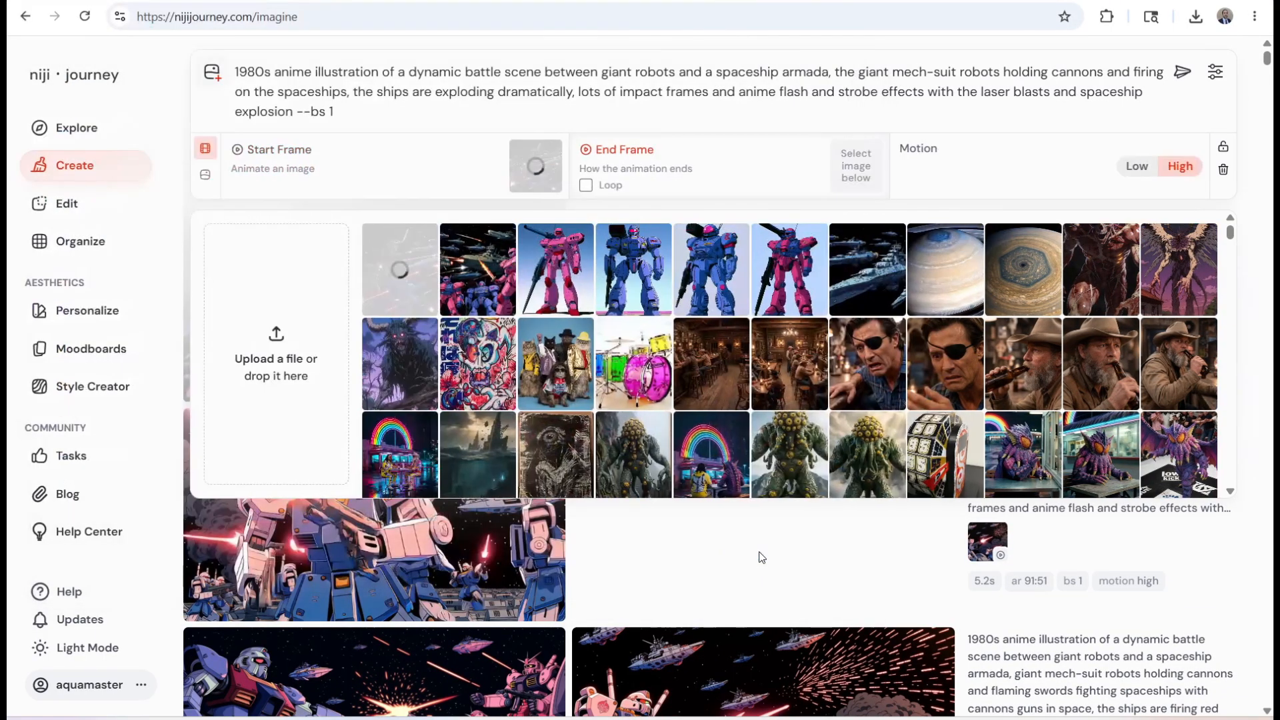
{"action": "left_click", "coordinate": [1174, 73]}
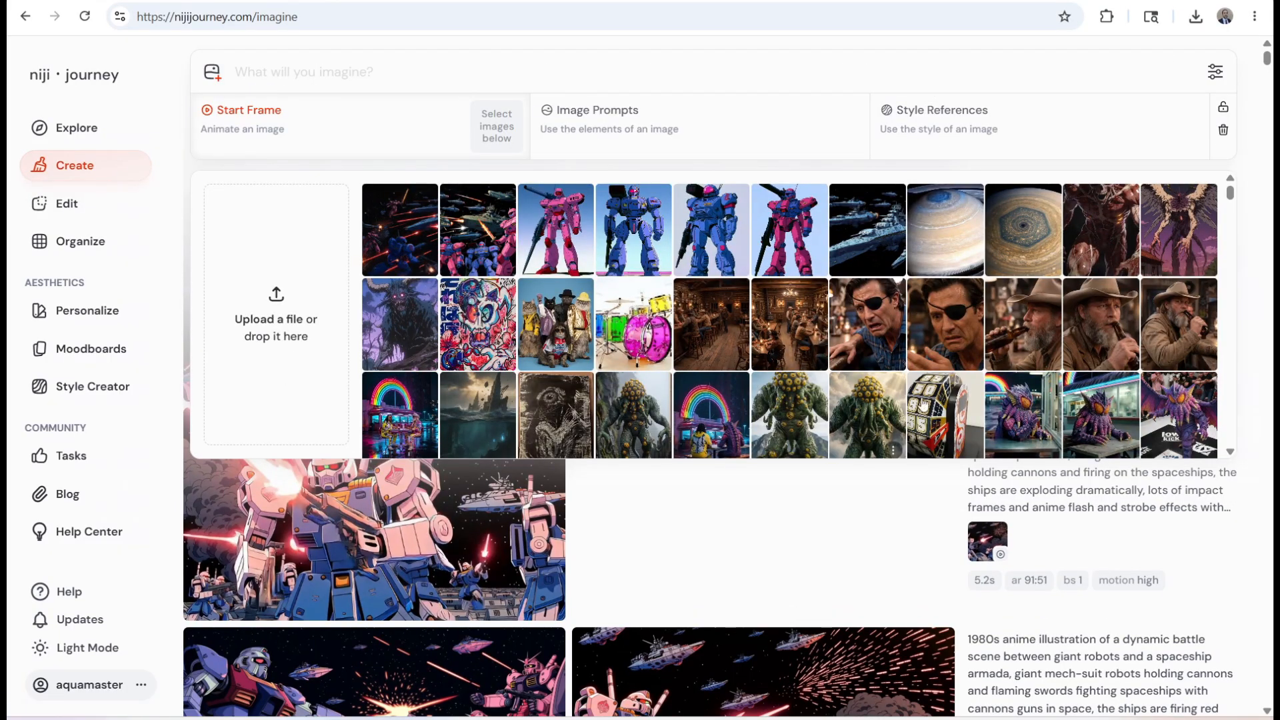
{"action": "left_click", "coordinate": [693, 493]}
Open the new scene of pink robots firing beside glowing red rings and download it
{"action": "scroll", "coordinate": [657, 417], "scroll_direction": "up", "scroll_amount": 10}
{"action": "scroll", "coordinate": [661, 420], "scroll_direction": "down", "scroll_amount": 3}
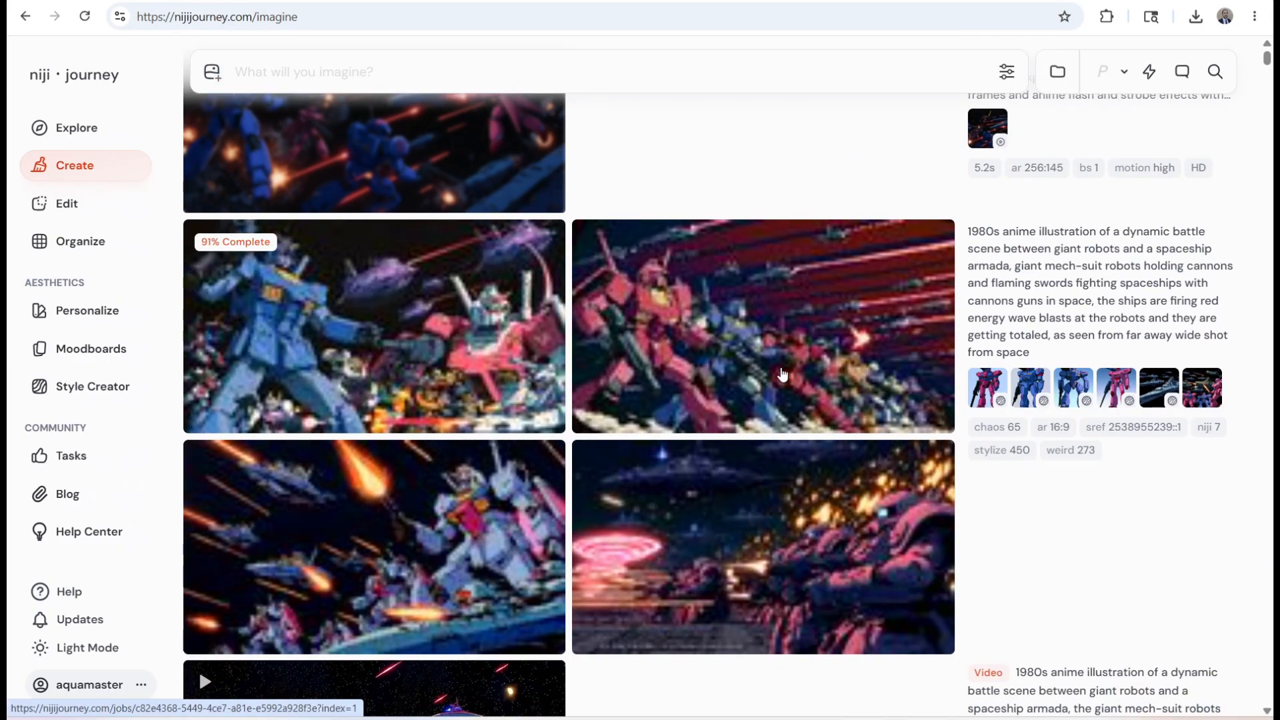
{"action": "left_click", "coordinate": [779, 474]}
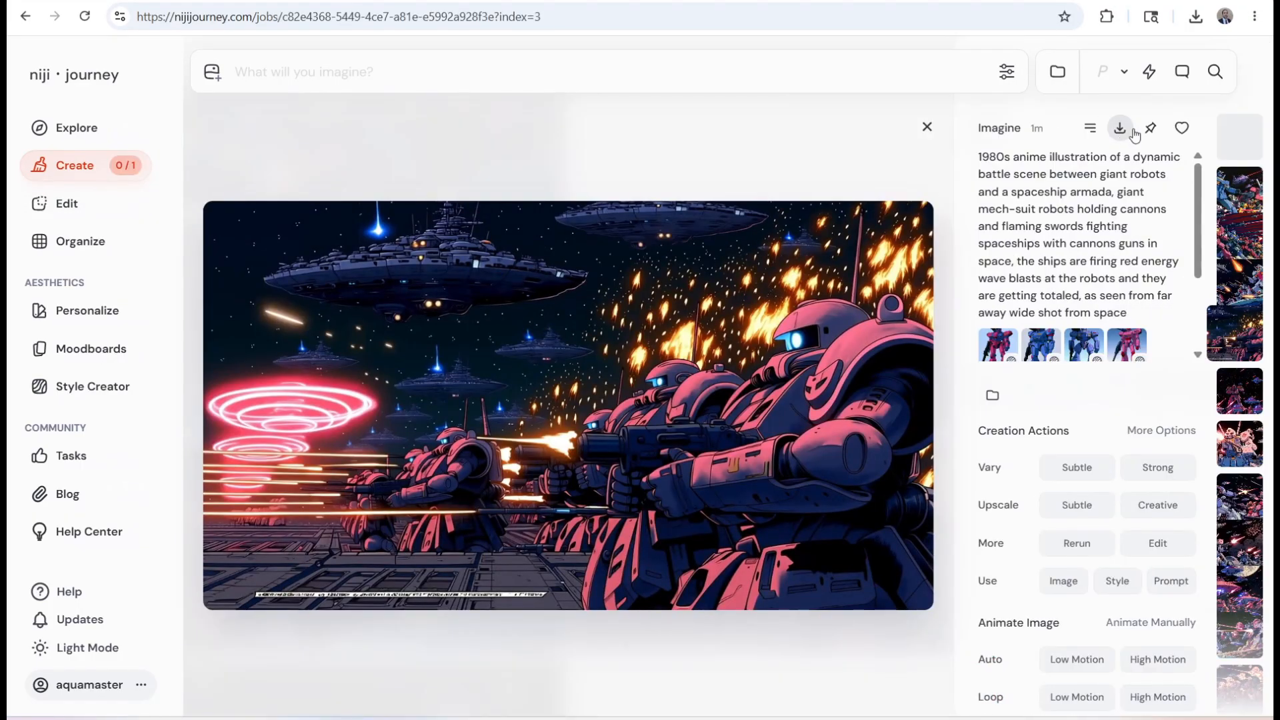
{"action": "left_click", "coordinate": [1133, 134]}
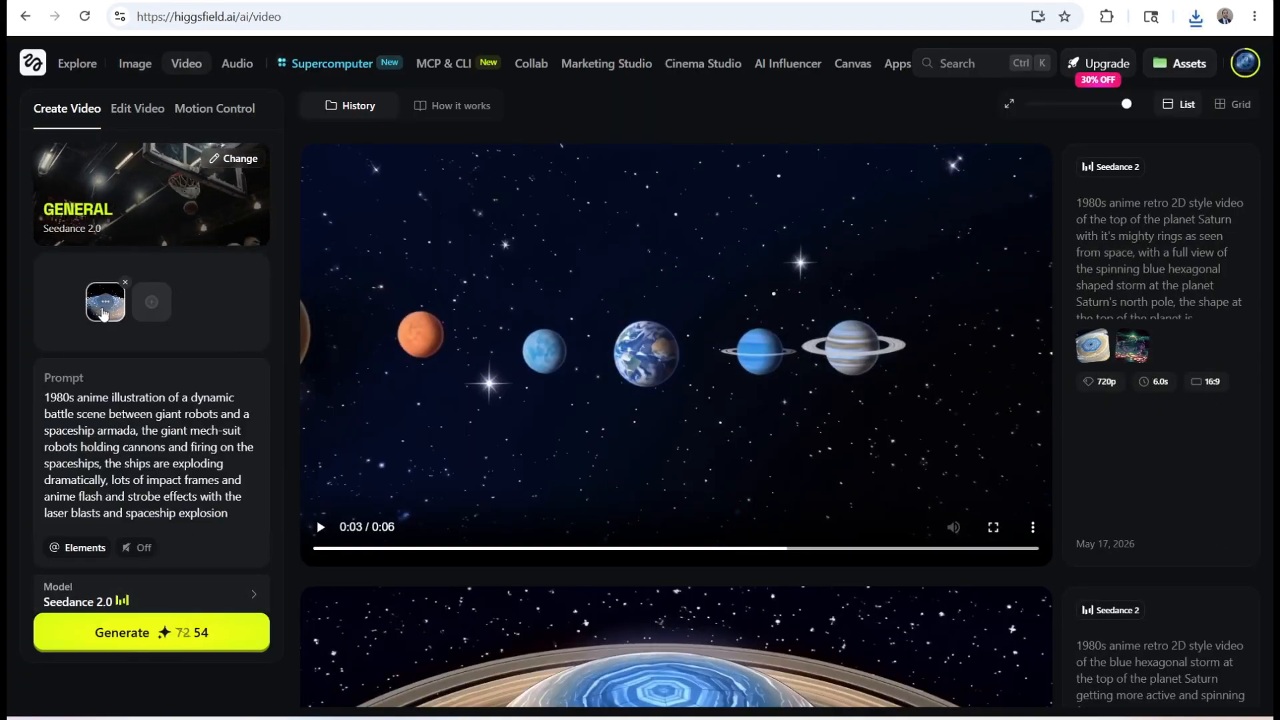
Switch to Higgsfield's video generator, clear the Saturn start image, and replace the prompt with the copied robot battle text for Seedance 2.0
{"action": "left_click", "coordinate": [125, 283]}
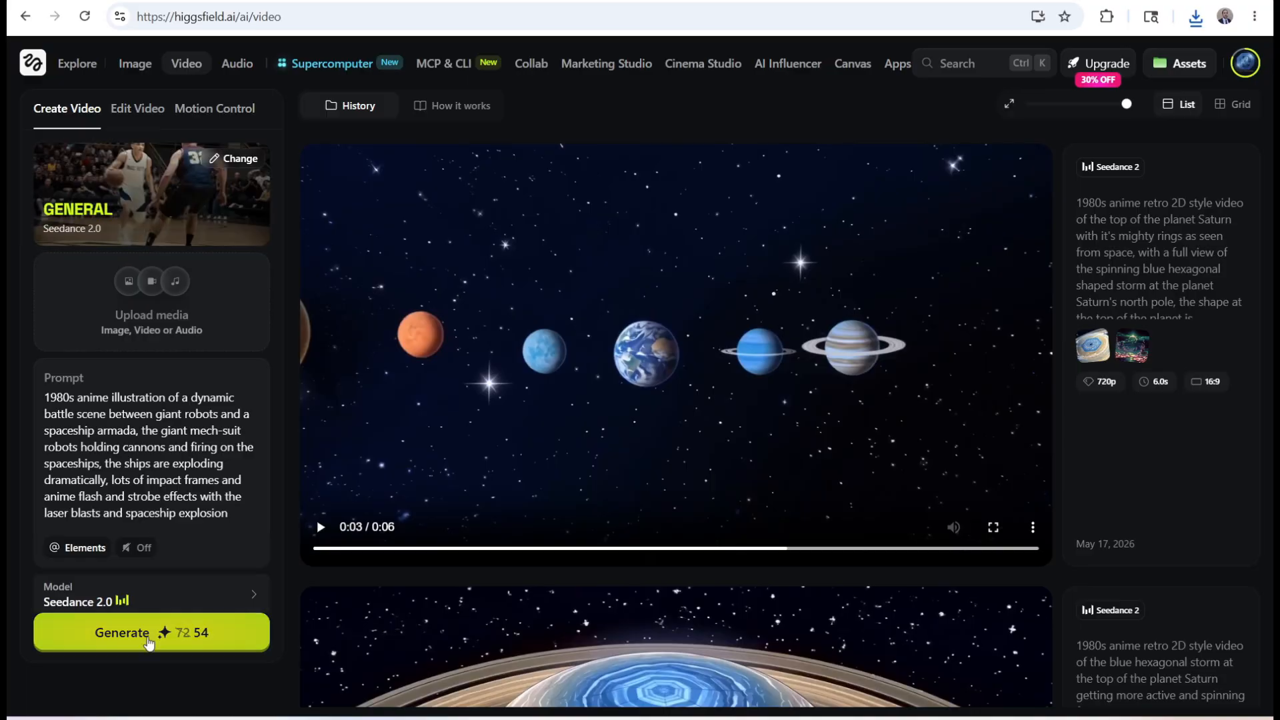
{"action": "left_click", "coordinate": [157, 595]}
{"action": "scroll", "coordinate": [394, 380], "scroll_direction": "down", "scroll_amount": 5}
{"action": "scroll", "coordinate": [392, 377], "scroll_direction": "up", "scroll_amount": 5}
{"action": "left_click", "coordinate": [366, 268]}
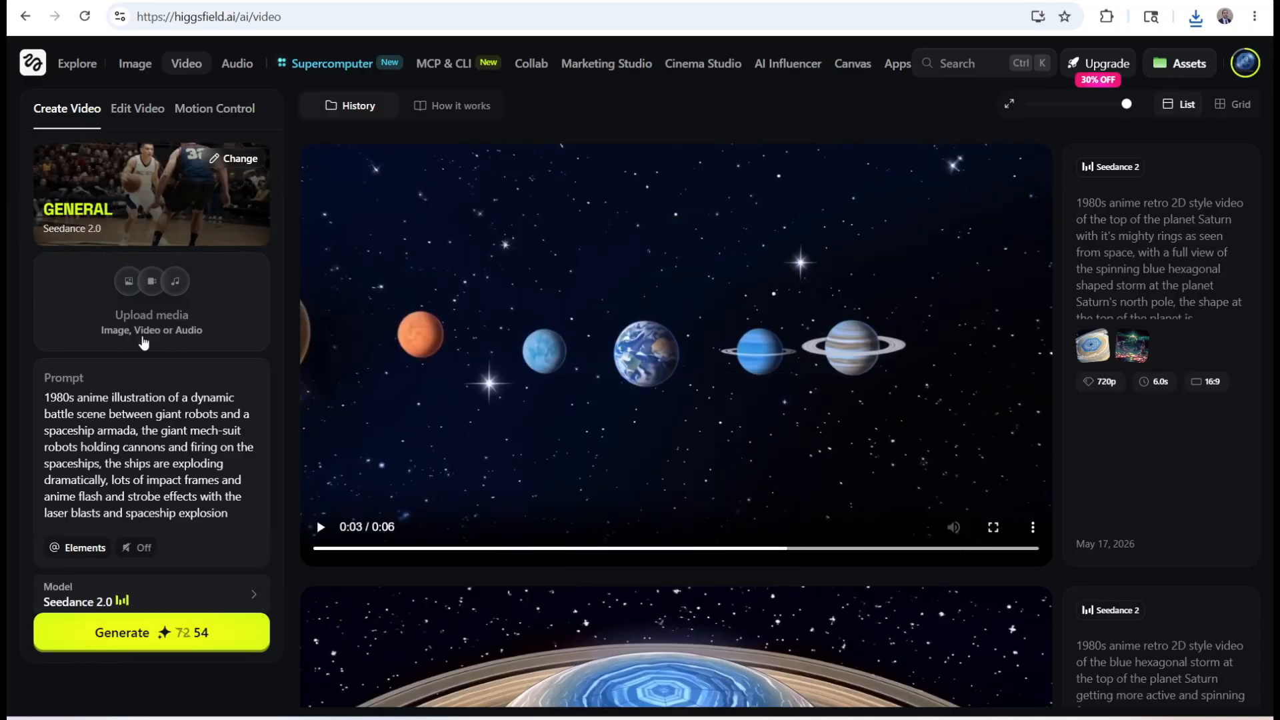
Change the prompt's opening to "multi-shot sequence of a 1980s anime dynamic battle scene" and upload the downloaded battle image as media
{"action": "type", "text": "it-shot sequence of a 1980s anime"}
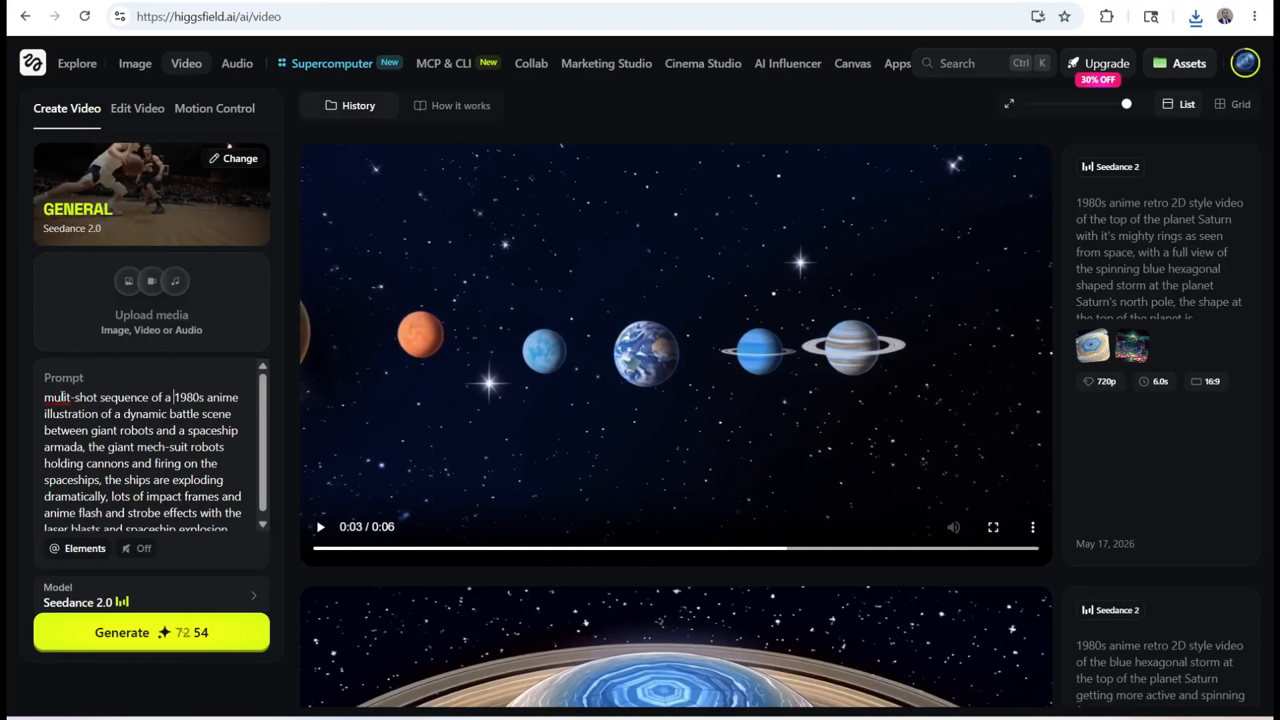
{"action": "left_click", "coordinate": [105, 447]}
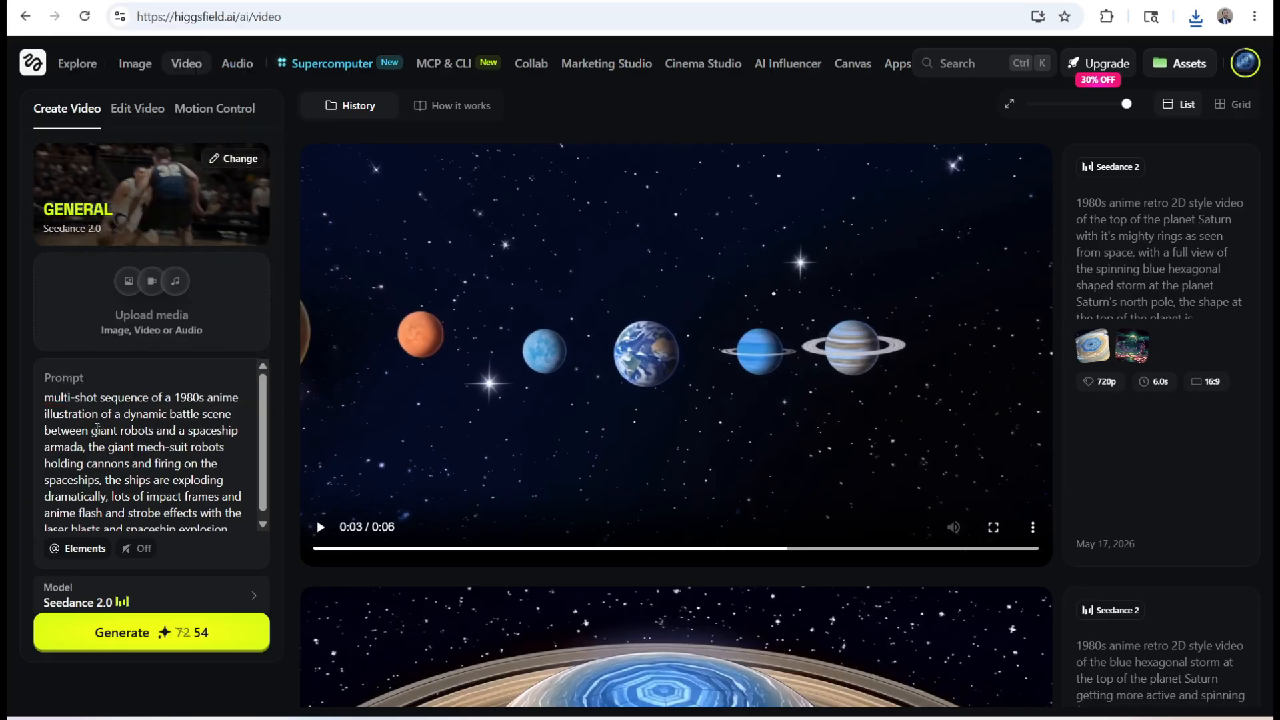
{"action": "left_click", "coordinate": [160, 306]}
{"action": "left_click", "coordinate": [354, 295]}
{"action": "left_click", "coordinate": [279, 218]}
{"action": "left_click", "coordinate": [727, 549]}
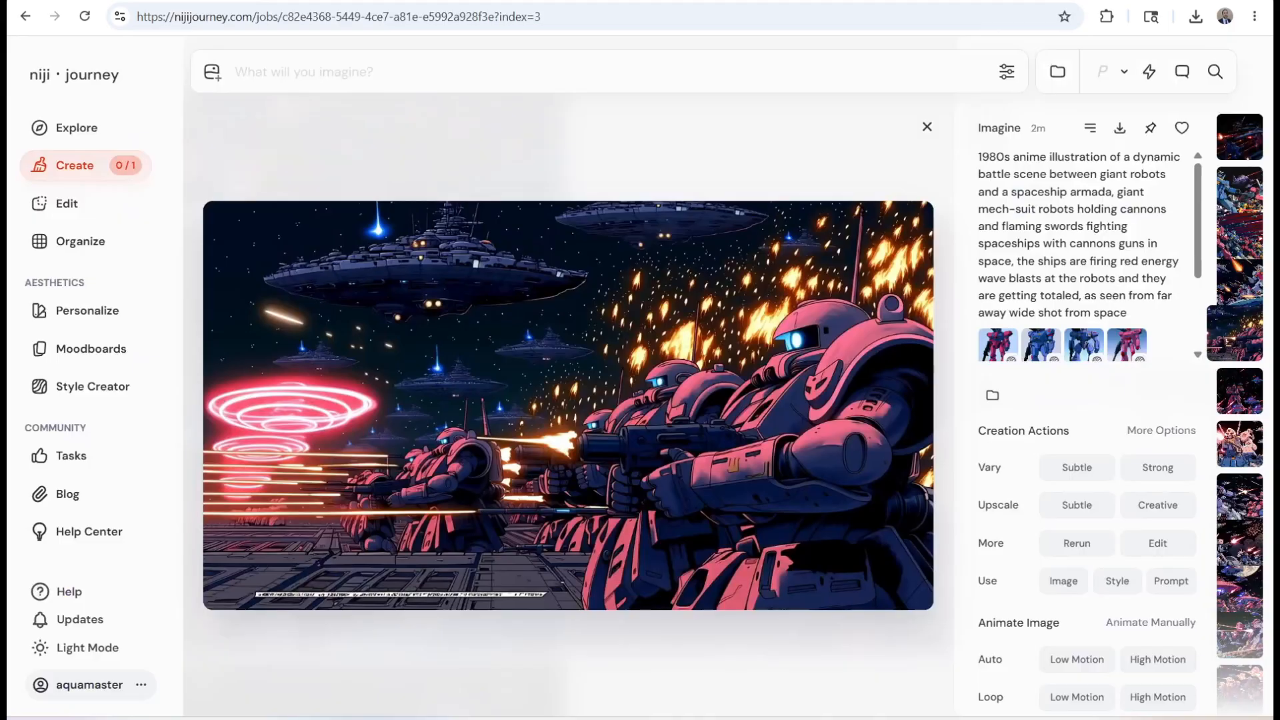
{"action": "key", "text": "Escape"}
Switch to niji journey and view the rendered robot battle videos
{"action": "scroll", "coordinate": [806, 317], "scroll_direction": "down", "scroll_amount": 5}
{"action": "scroll", "coordinate": [811, 321], "scroll_direction": "up", "scroll_amount": 5}
{"action": "scroll", "coordinate": [371, 329], "scroll_direction": "down", "scroll_amount": 8}
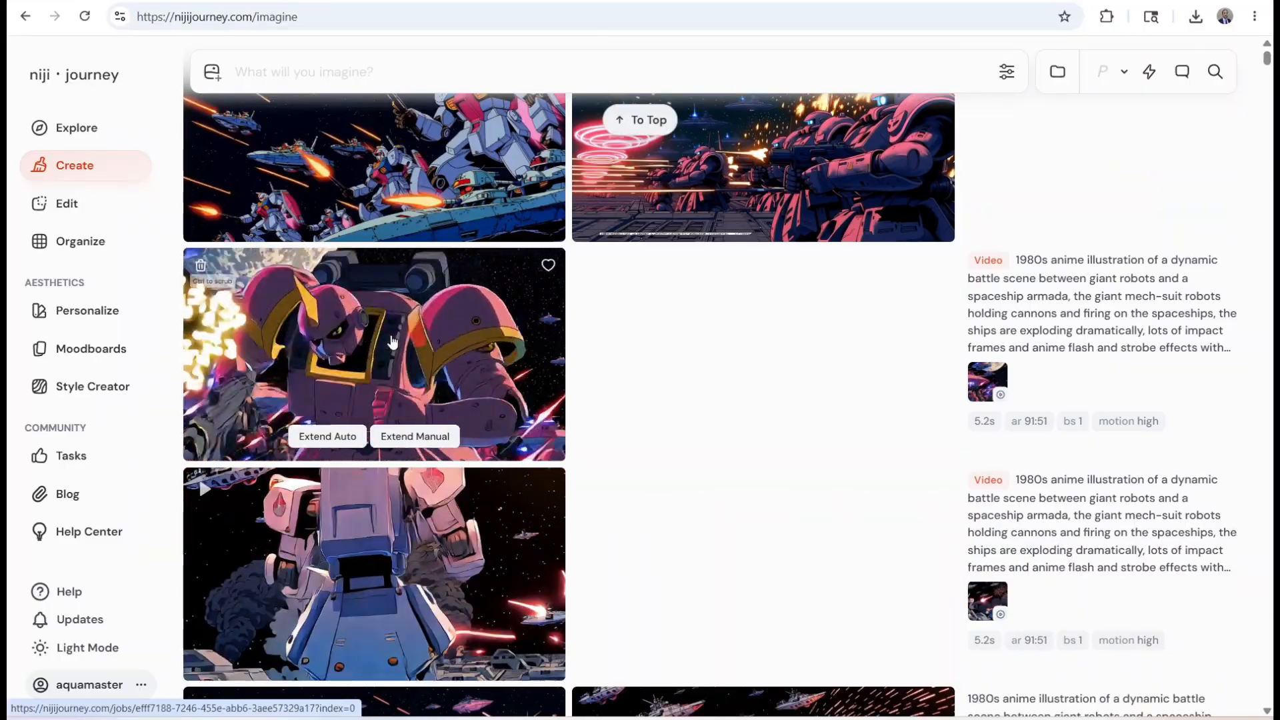
Switch to Higgsfield and upload the downloaded image of blue and pink robots fighting among blue beams as media
{"action": "scroll", "coordinate": [413, 353], "scroll_direction": "up", "scroll_amount": 10}
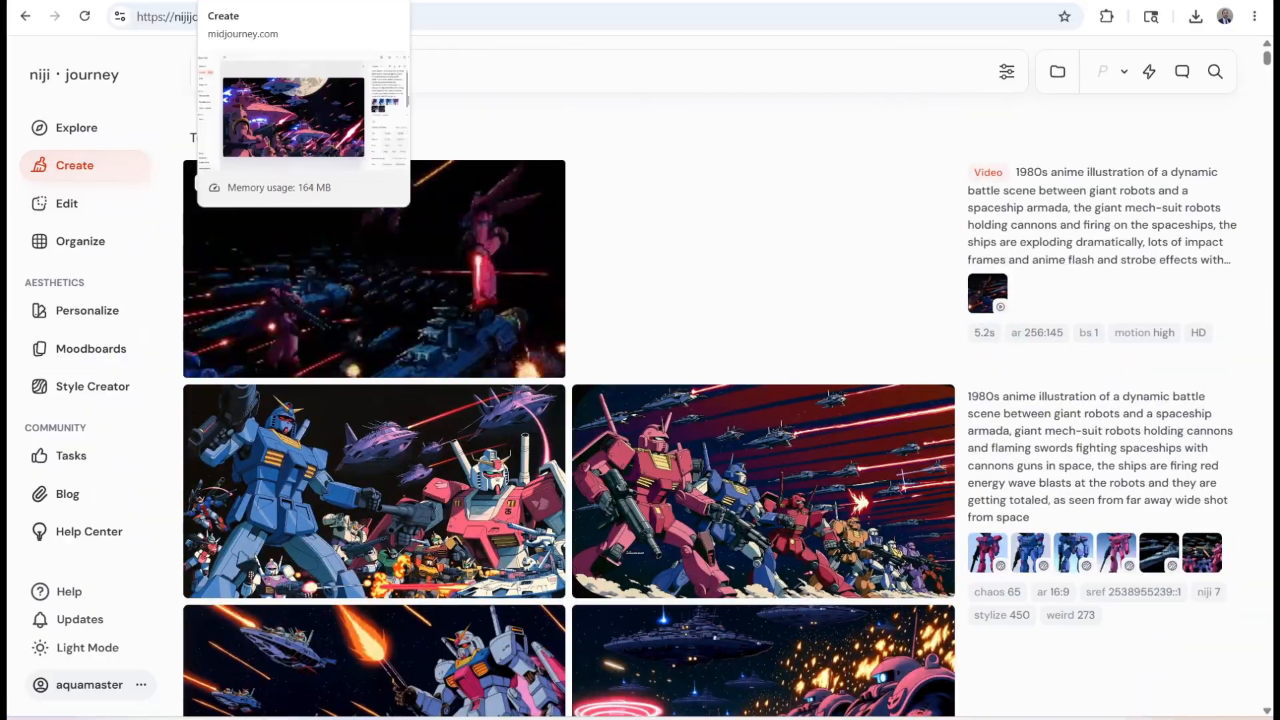
{"action": "left_click", "coordinate": [100, 1]}
{"action": "left_click", "coordinate": [393, 307]}
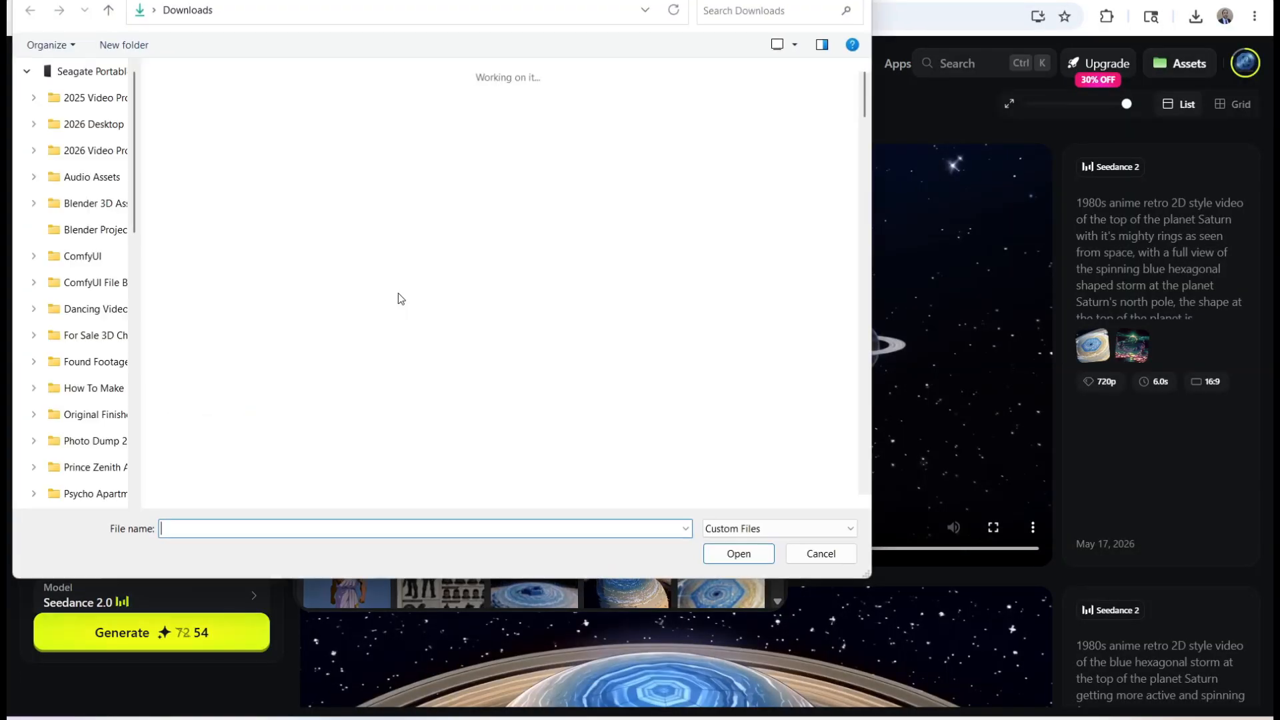
{"action": "left_click", "coordinate": [515, 194]}
{"action": "left_click", "coordinate": [734, 552]}
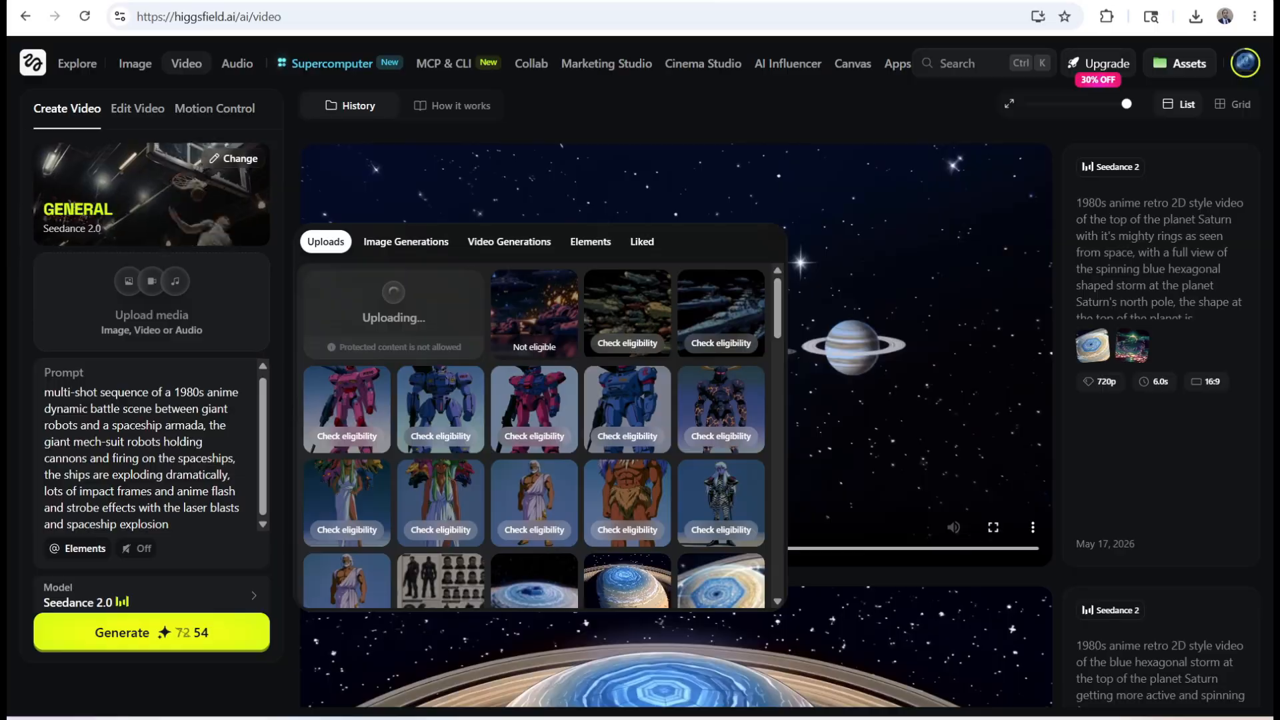
Switch to Midjourney and download the image of multicoloured robots lined up against a red-streaked sky
{"action": "left_click", "coordinate": [400, 1]}
{"action": "left_click", "coordinate": [960, 123]}
{"action": "scroll", "coordinate": [786, 309], "scroll_direction": "up", "scroll_amount": 10}
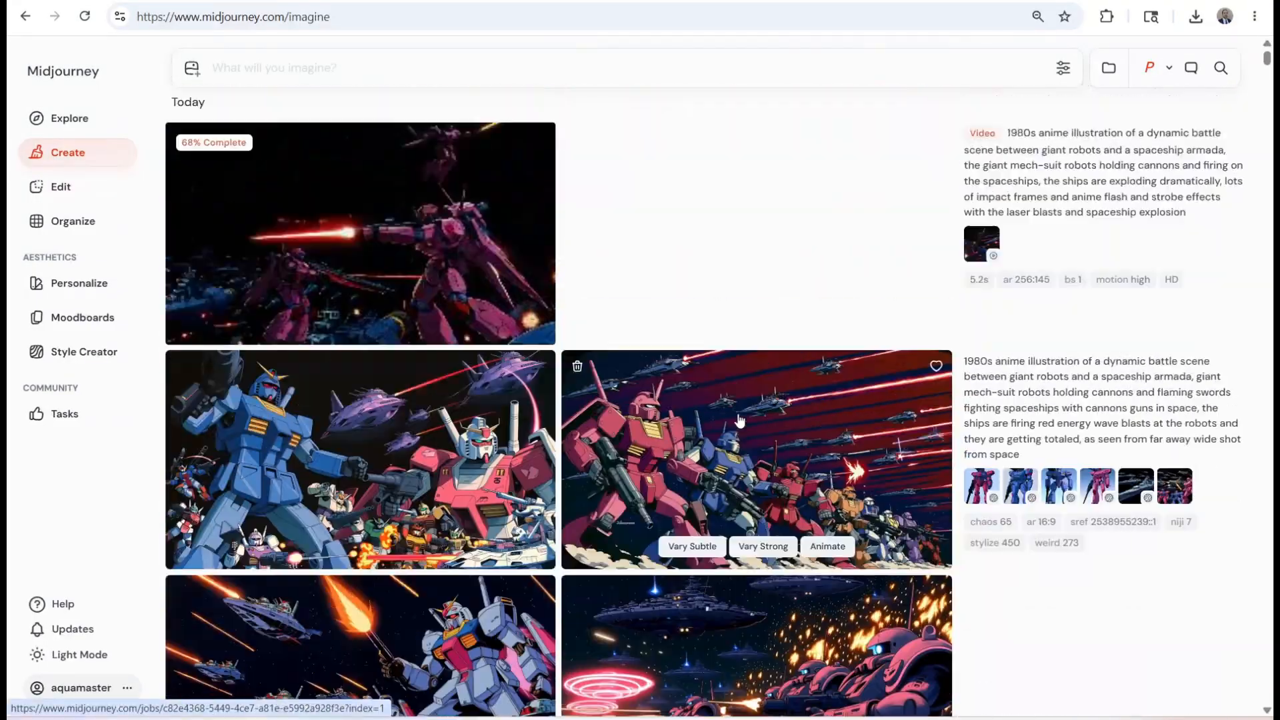
{"action": "scroll", "coordinate": [740, 420], "scroll_direction": "down", "scroll_amount": 2}
{"action": "left_click", "coordinate": [739, 368]}
{"action": "left_click", "coordinate": [1136, 118]}
{"action": "left_click", "coordinate": [888, 132]}
{"action": "scroll", "coordinate": [580, 409], "scroll_direction": "down", "scroll_amount": 9}
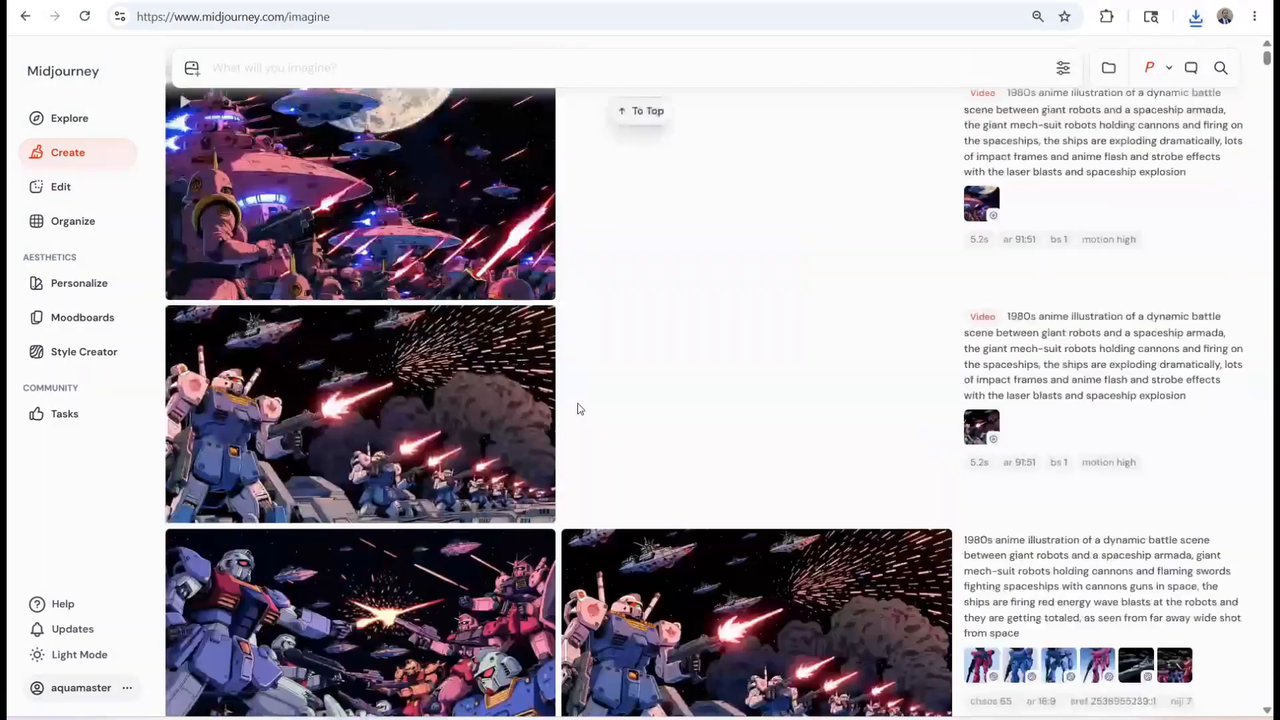
{"action": "scroll", "coordinate": [580, 408], "scroll_direction": "down", "scroll_amount": 4}
Return to Higgsfield and set the Seedance 2.0 video's duration to 10 s
{"action": "left_click", "coordinate": [193, 3]}
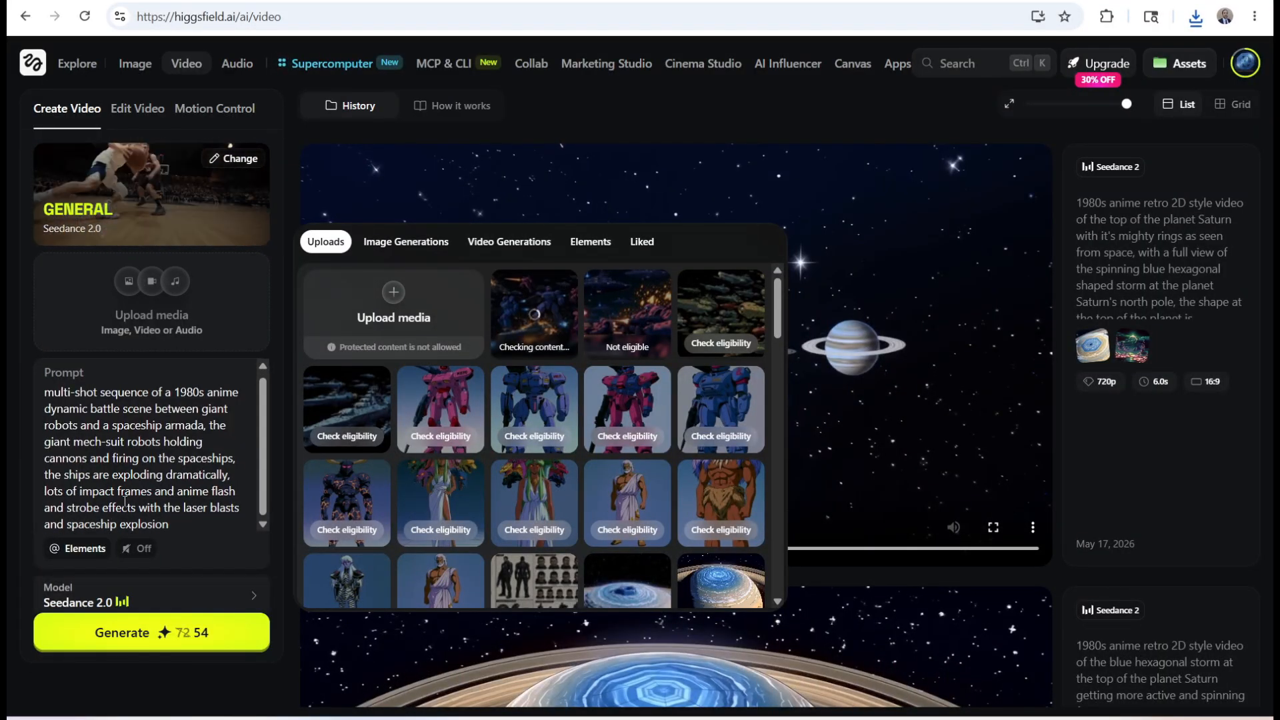
{"action": "left_click", "coordinate": [138, 463]}
{"action": "scroll", "coordinate": [97, 590], "scroll_direction": "down", "scroll_amount": 1}
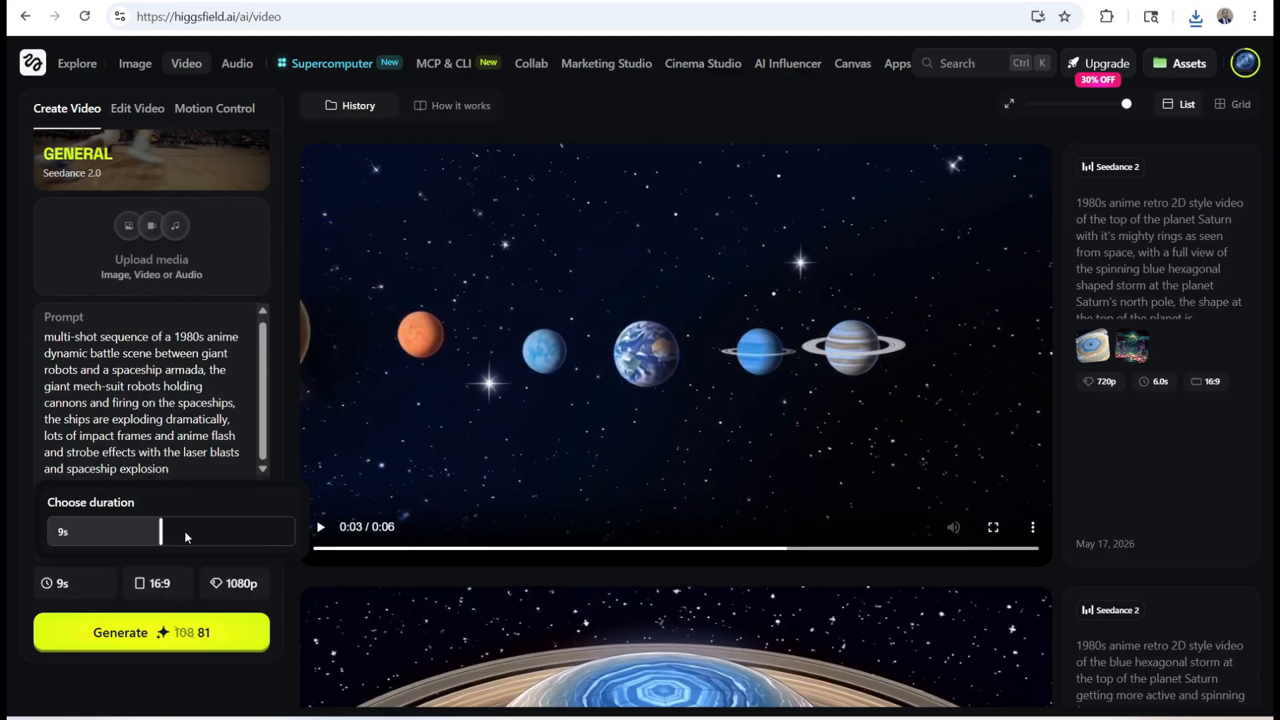
{"action": "left_click", "coordinate": [160, 586]}
{"action": "left_click", "coordinate": [128, 399]}
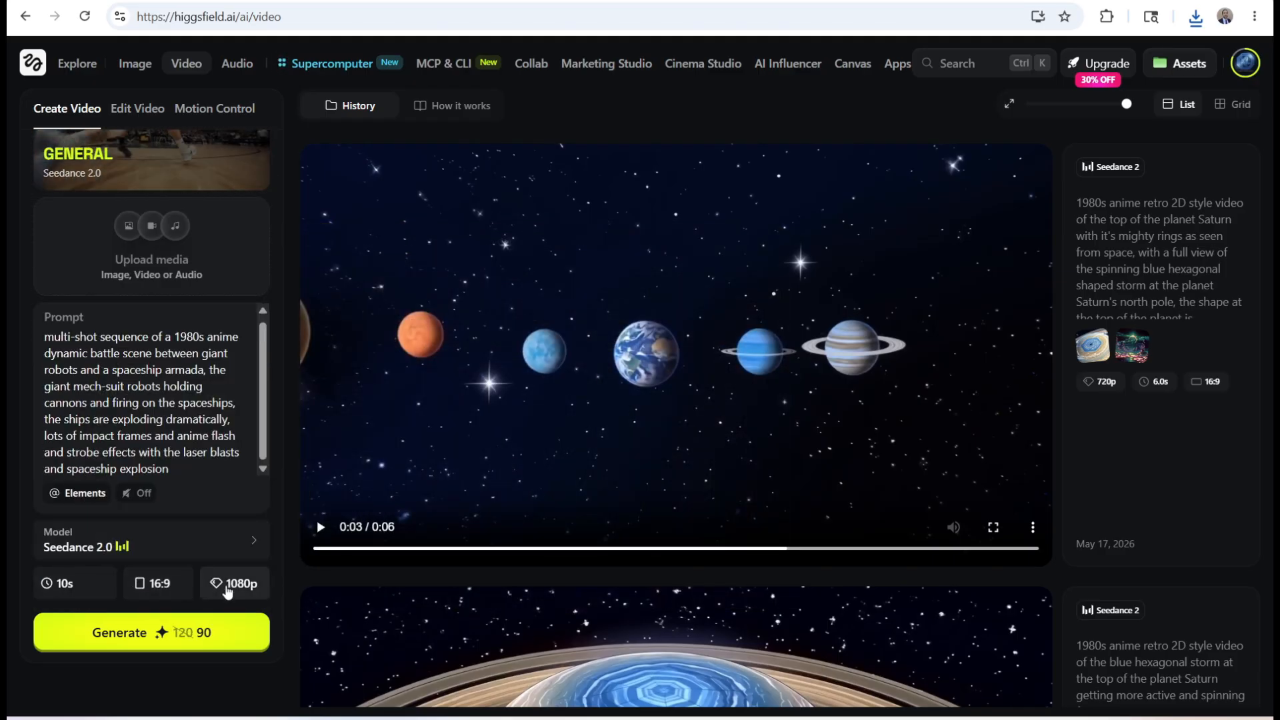
Use the eligible battle image as the start frame and generate the video at 720p
{"action": "left_click", "coordinate": [132, 290]}
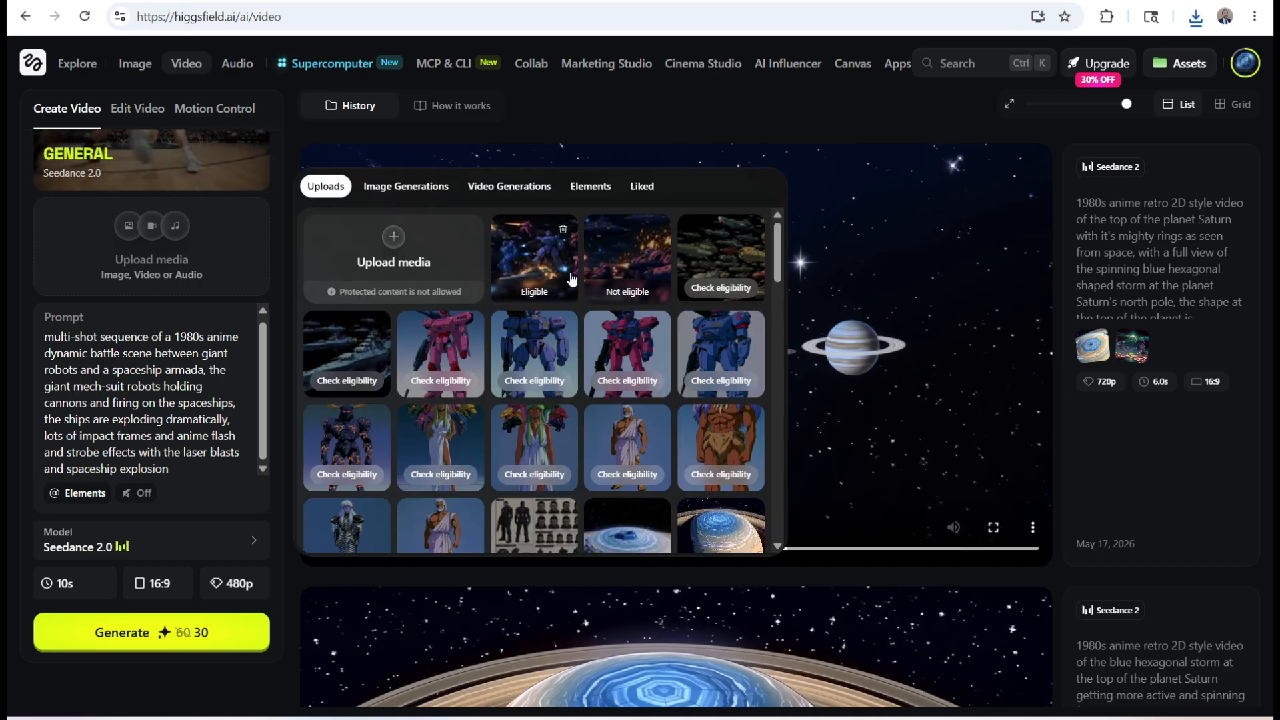
{"action": "left_click", "coordinate": [105, 247]}
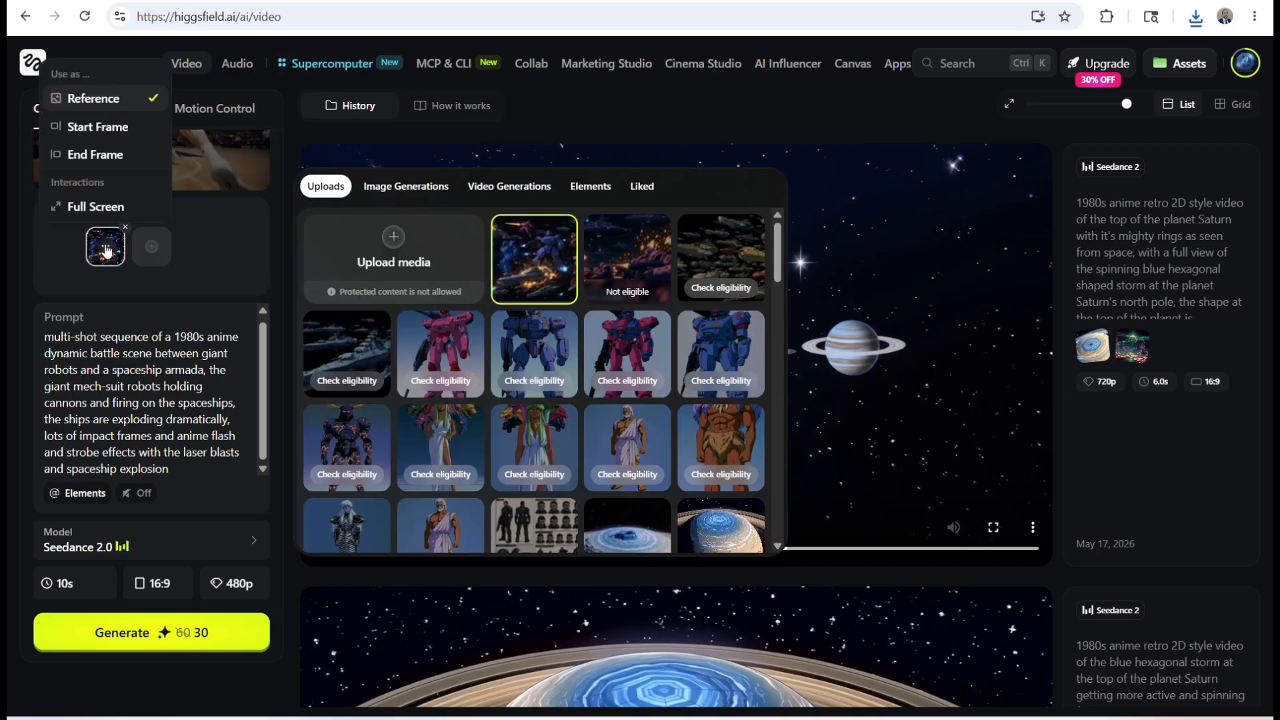
{"action": "left_click", "coordinate": [93, 128]}
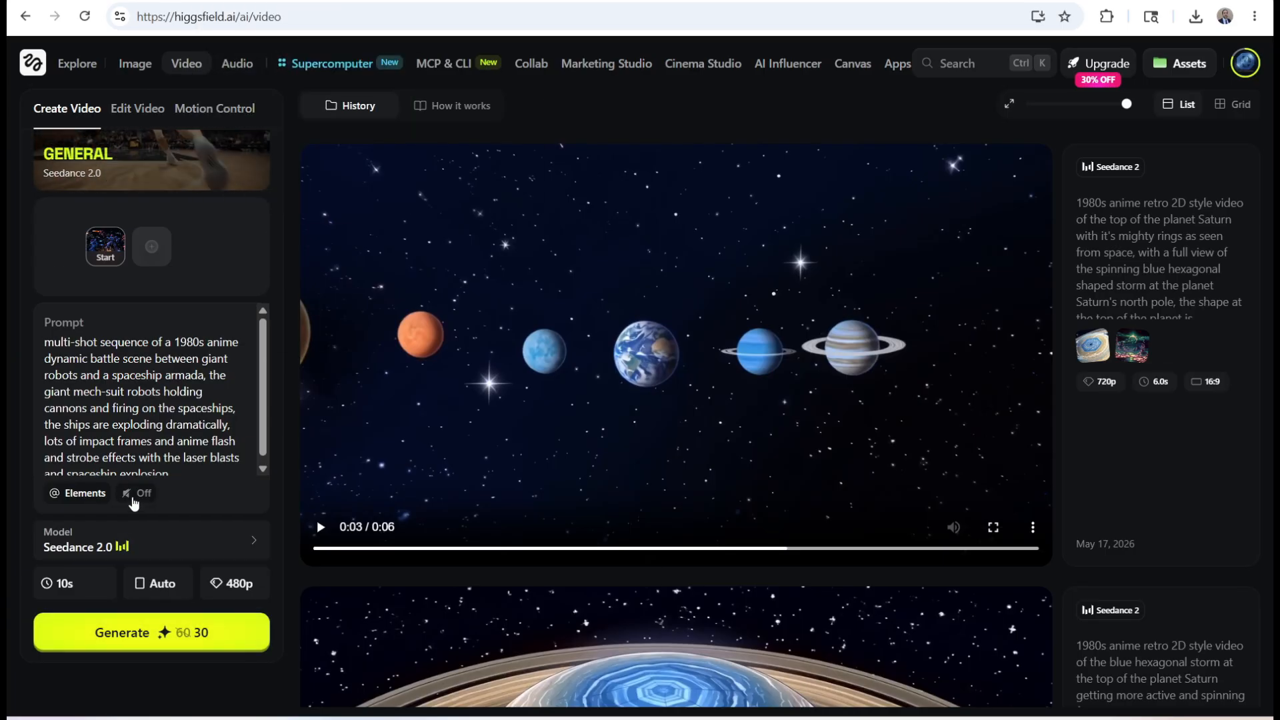
{"action": "left_click", "coordinate": [231, 583]}
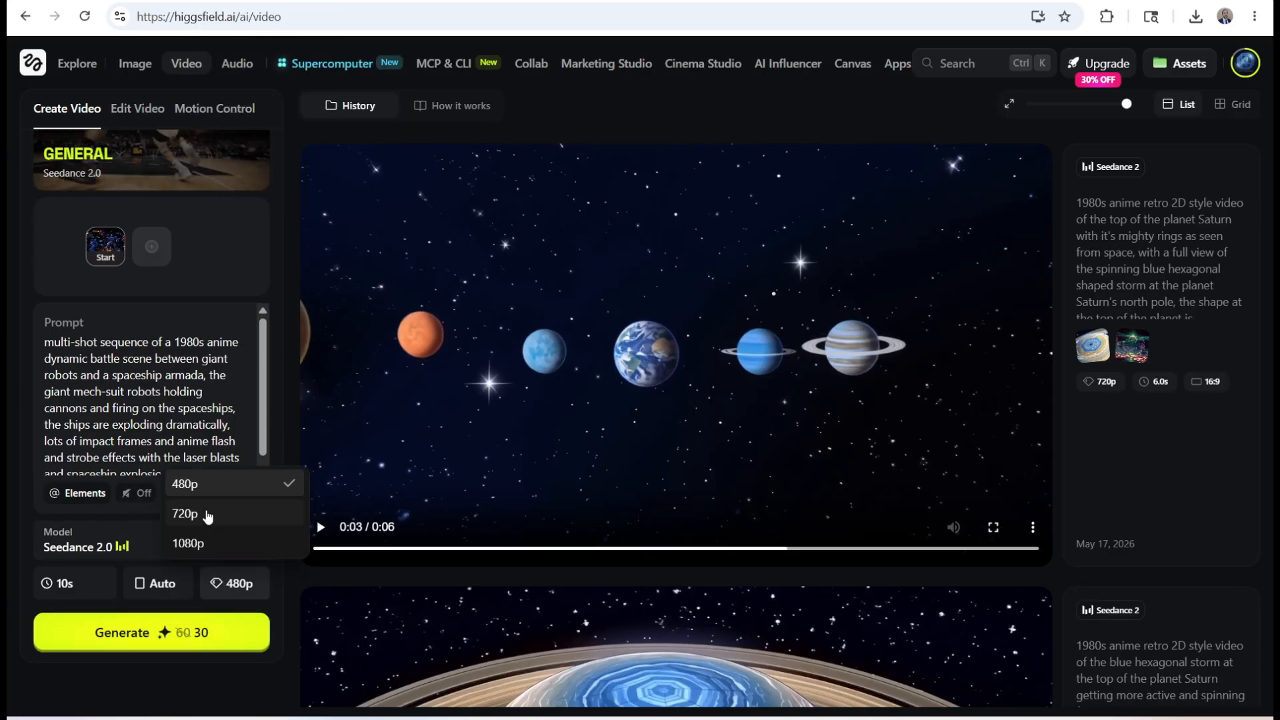
{"action": "left_click", "coordinate": [130, 634]}
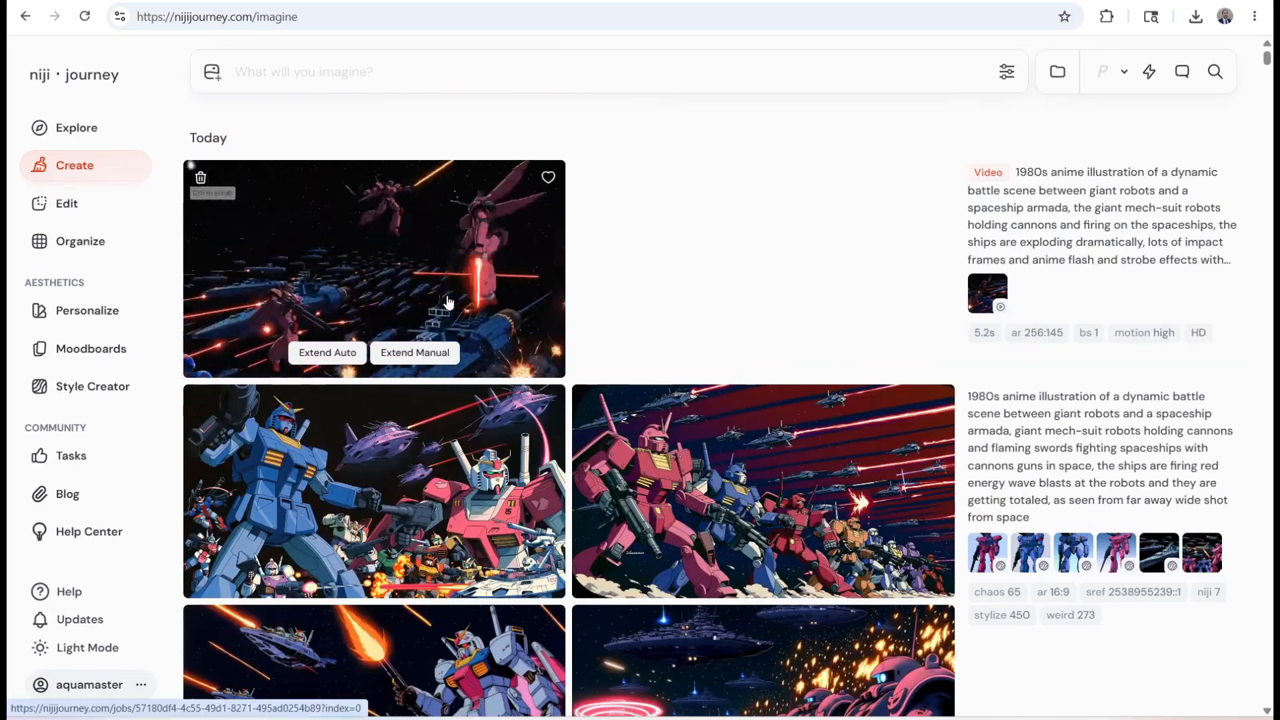
Switch to niji journey and review the finished robot battle videos in the creation feed
{"action": "scroll", "coordinate": [423, 508], "scroll_direction": "down", "scroll_amount": 3}
{"action": "scroll", "coordinate": [695, 408], "scroll_direction": "down", "scroll_amount": 2}
{"action": "scroll", "coordinate": [1040, 438], "scroll_direction": "down", "scroll_amount": 5}
{"action": "scroll", "coordinate": [1037, 440], "scroll_direction": "up", "scroll_amount": 6}
{"action": "left_click", "coordinate": [993, 475]}
{"action": "scroll", "coordinate": [717, 452], "scroll_direction": "up", "scroll_amount": 10}
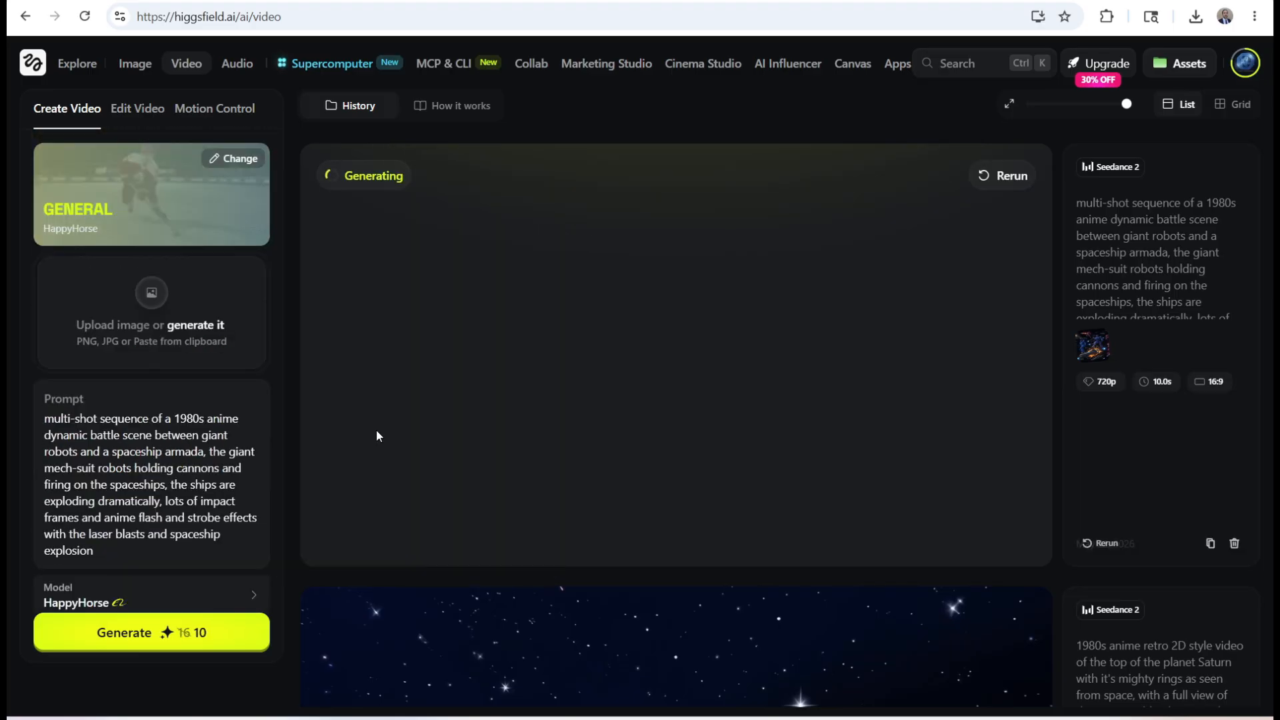
Set up a 10 s HappyHorse video in Higgsfield and upload the image of pink robots firing beside glowing red rings
{"action": "left_click", "coordinate": [73, 583]}
{"action": "left_click_drag", "start_coordinate": [62, 531], "coordinate": [193, 531]}
{"action": "left_click", "coordinate": [152, 256]}
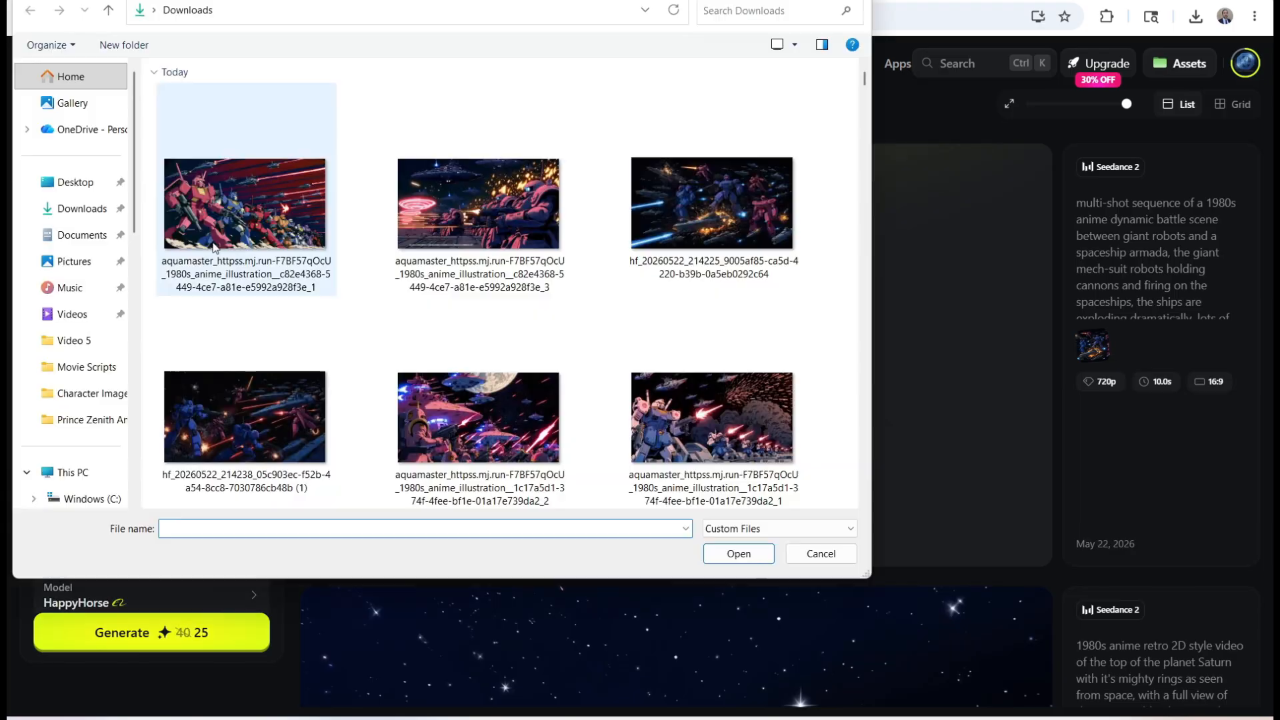
{"action": "left_click", "coordinate": [508, 218]}
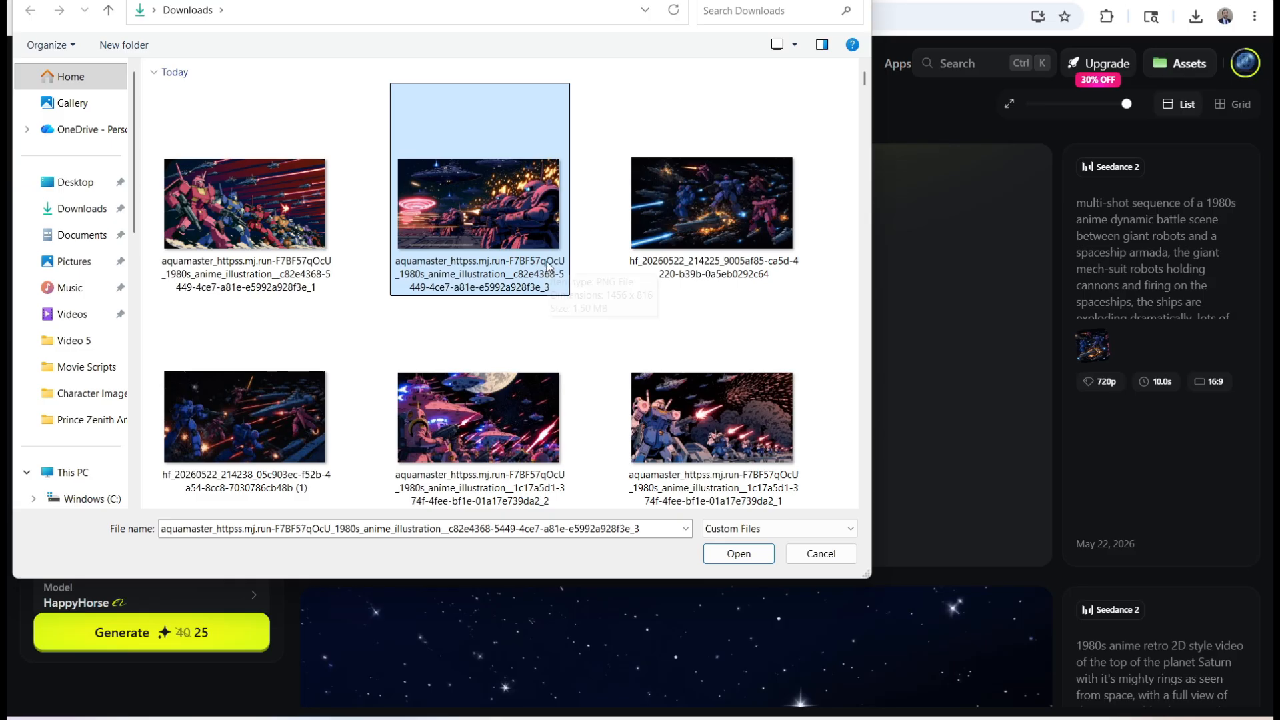
{"action": "left_click", "coordinate": [724, 559]}
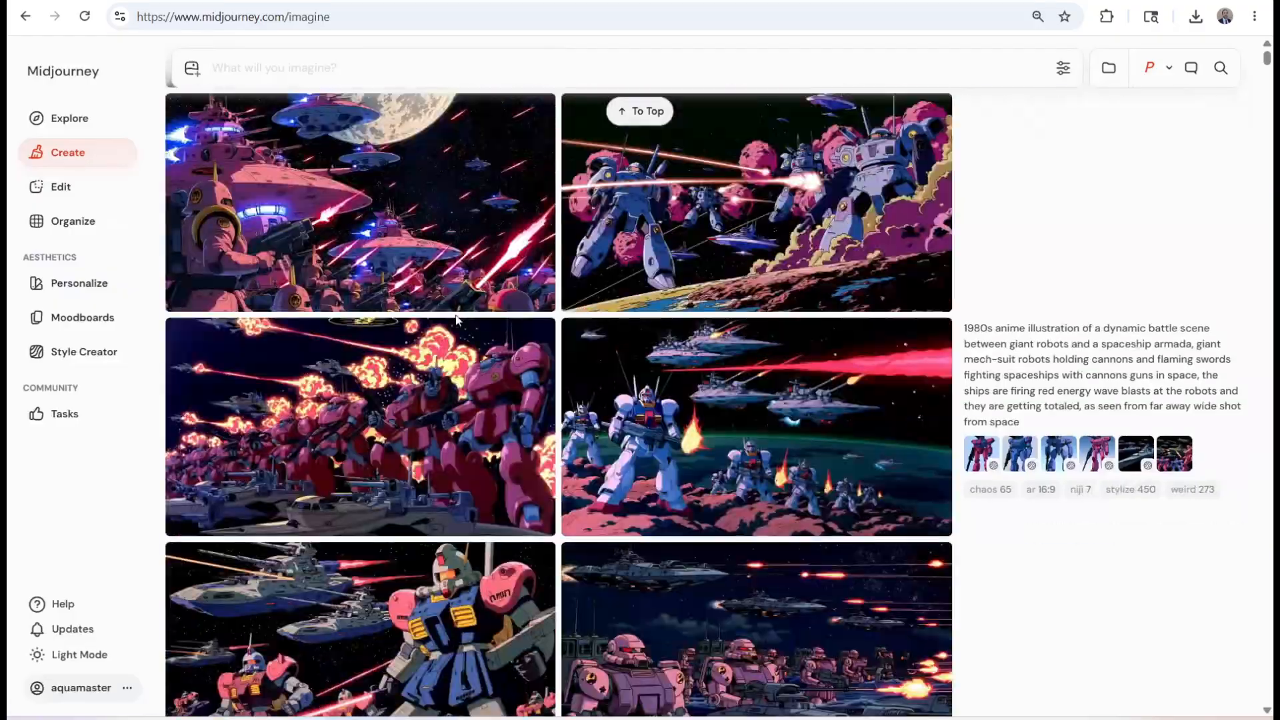
Open the new Midjourney scene of pink robots firing in a row beneath the fleet and download it
{"action": "scroll", "coordinate": [440, 331], "scroll_direction": "down", "scroll_amount": 10}
{"action": "scroll", "coordinate": [440, 332], "scroll_direction": "up", "scroll_amount": 10}
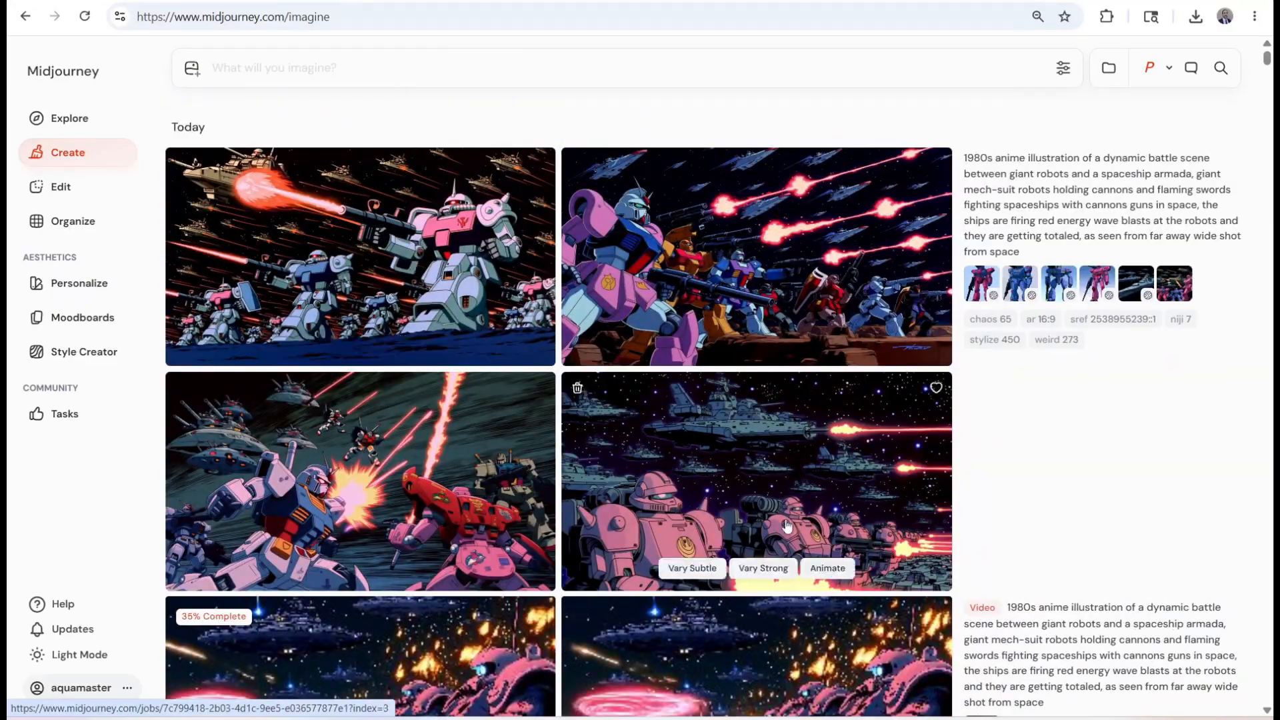
{"action": "left_click", "coordinate": [833, 478]}
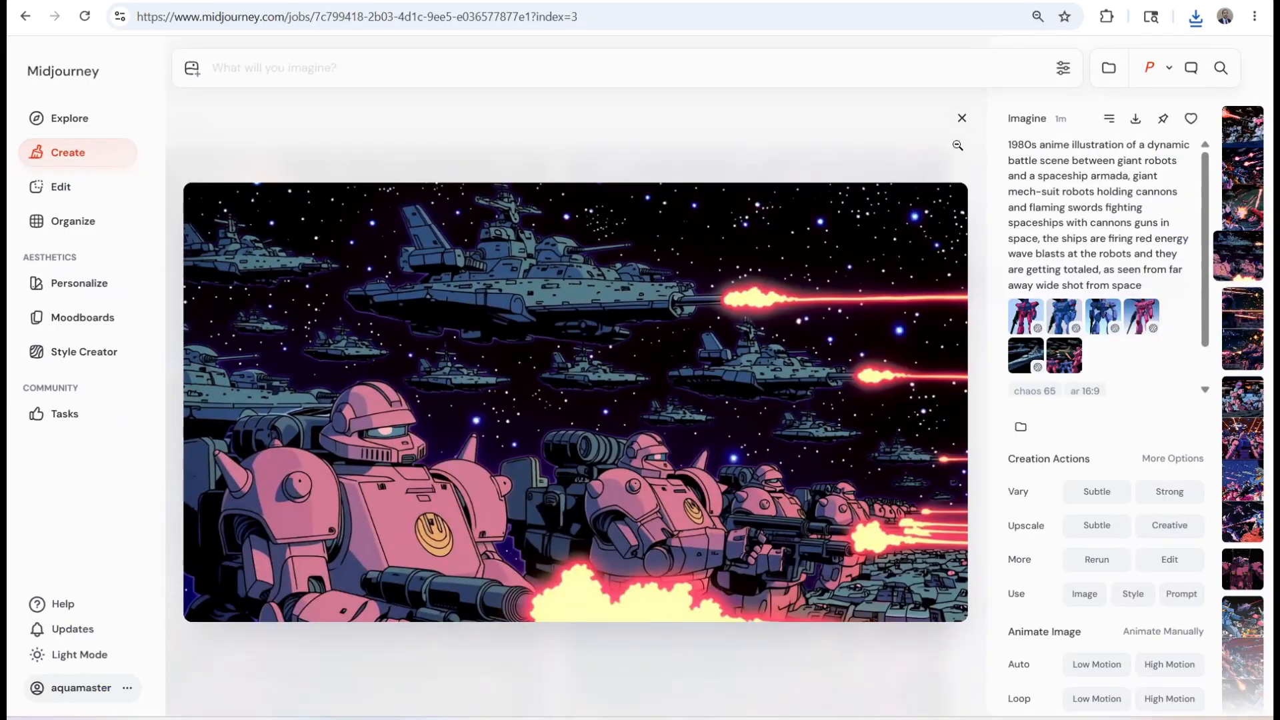
{"action": "left_click", "coordinate": [962, 117]}
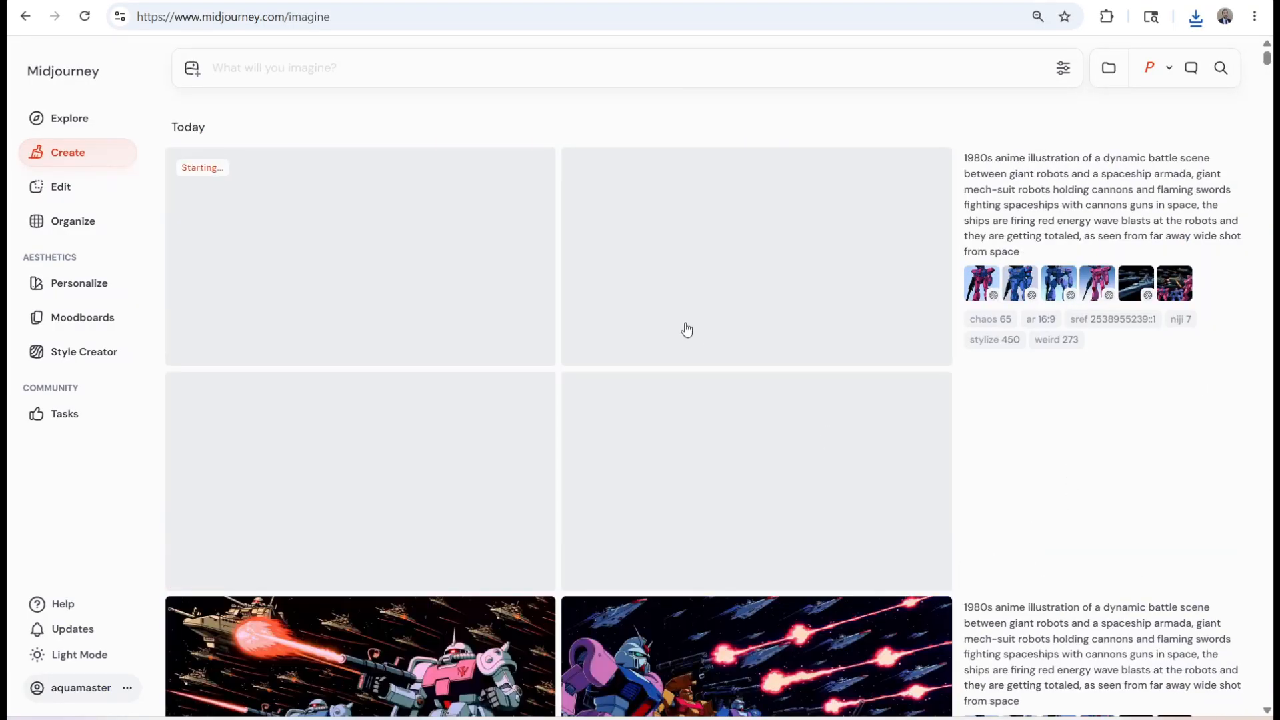
Download the rendered Midjourney videos of the white robots' firing line and the pink robots beneath the moon
{"action": "scroll", "coordinate": [670, 353], "scroll_direction": "down", "scroll_amount": 5}
{"action": "scroll", "coordinate": [670, 353], "scroll_direction": "down", "scroll_amount": 6}
{"action": "scroll", "coordinate": [749, 621], "scroll_direction": "down", "scroll_amount": 8}
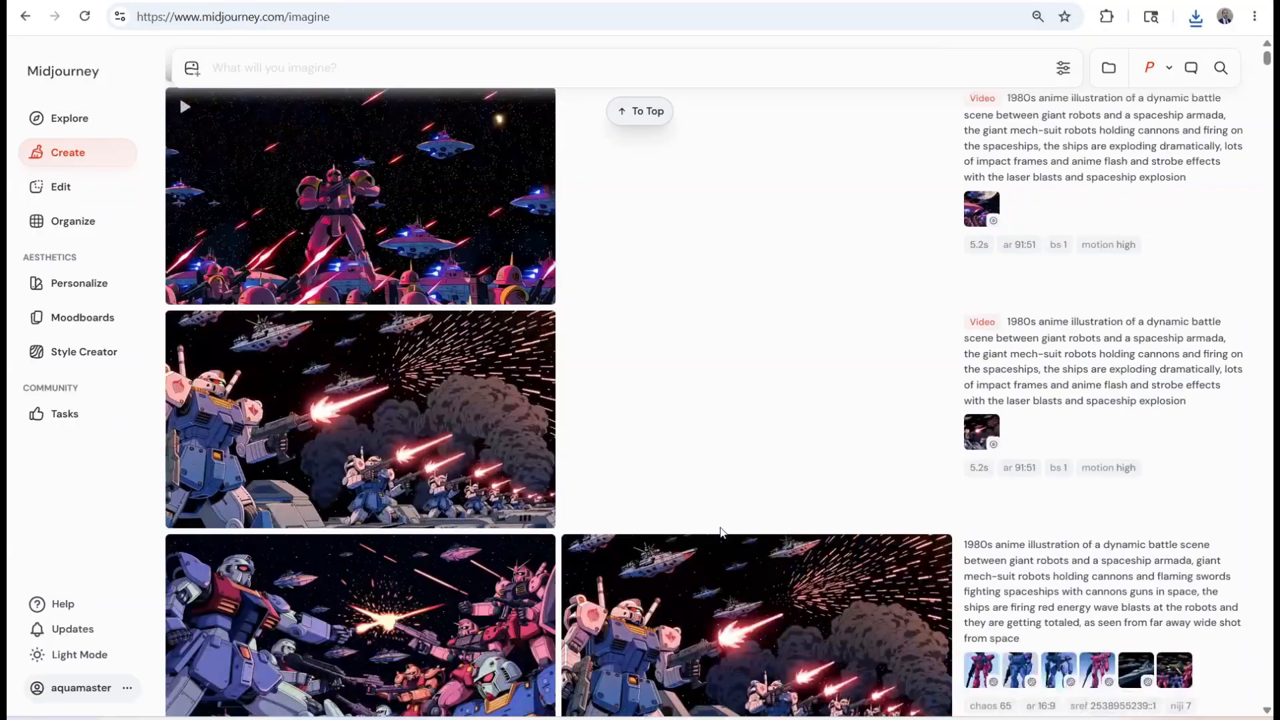
{"action": "left_click", "coordinate": [440, 427]}
{"action": "left_click", "coordinate": [933, 155]}
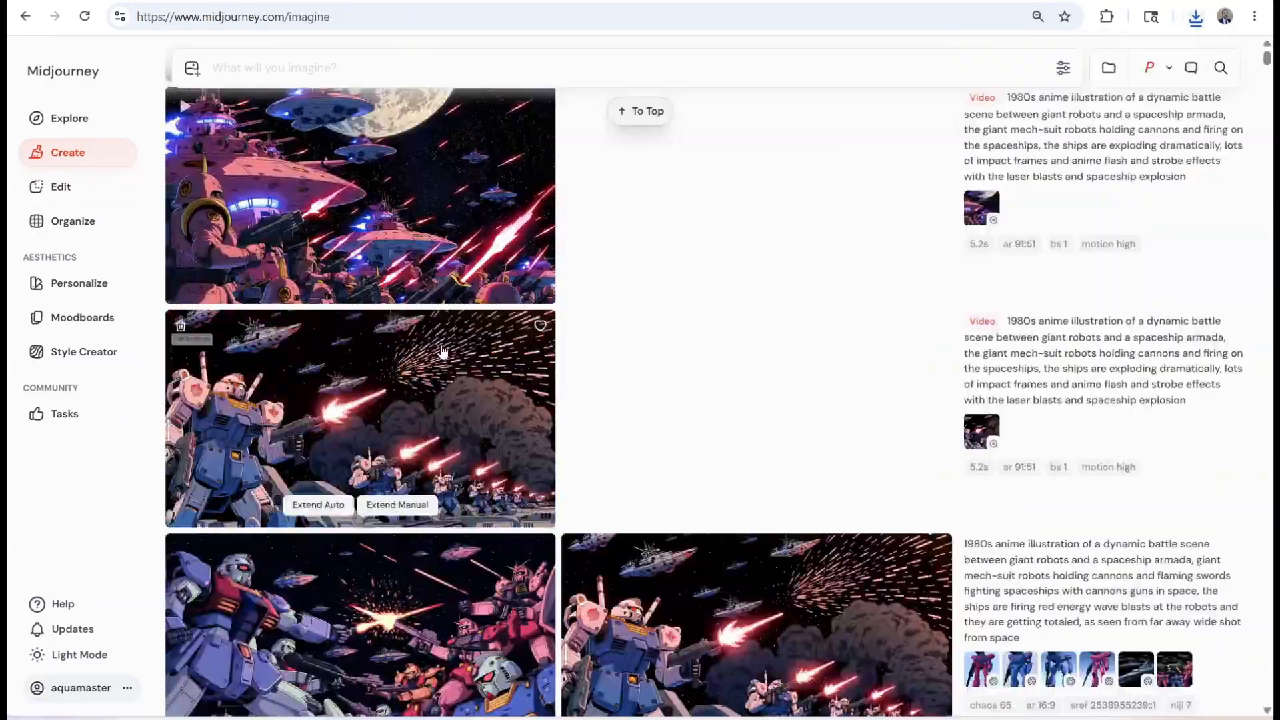
{"action": "scroll", "coordinate": [494, 346], "scroll_direction": "up", "scroll_amount": 1}
{"action": "left_click", "coordinate": [494, 347]}
{"action": "left_click", "coordinate": [1135, 119]}
{"action": "left_click", "coordinate": [927, 124]}
Download the rendered HD video of the dark space battle with red laser beams
{"action": "scroll", "coordinate": [373, 400], "scroll_direction": "up", "scroll_amount": 12}
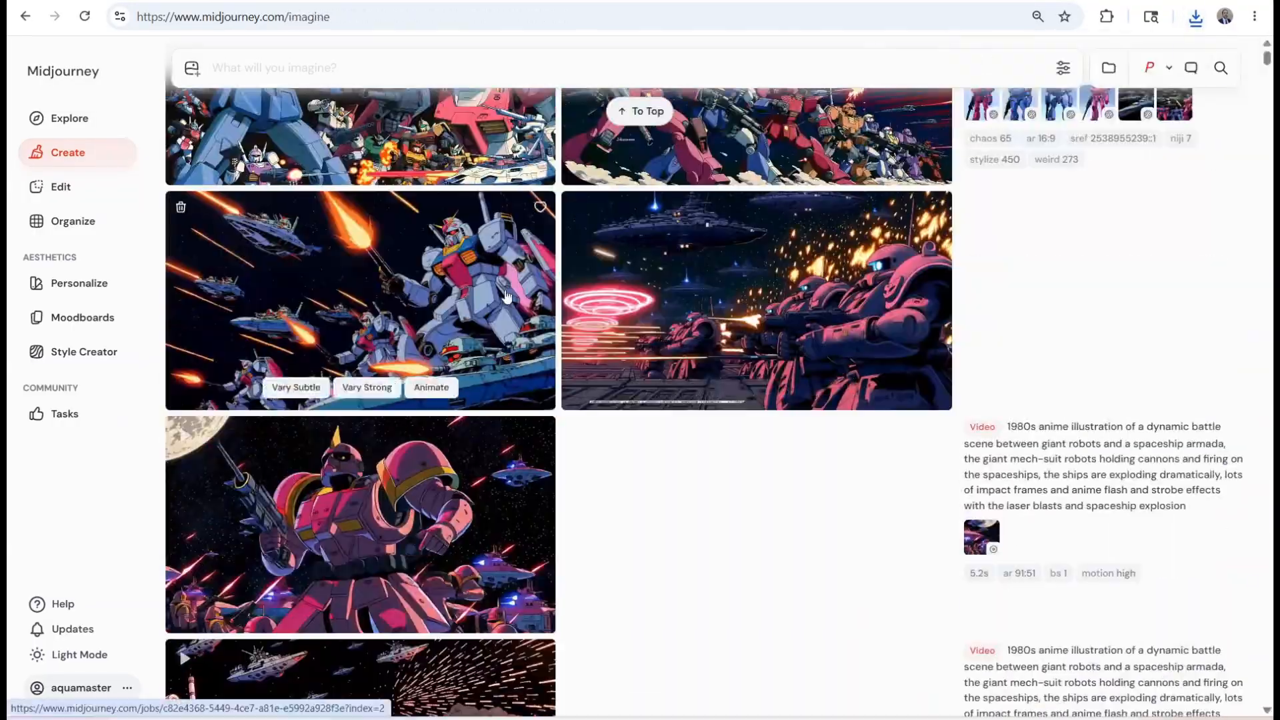
{"action": "left_click", "coordinate": [373, 447]}
{"action": "left_click", "coordinate": [1136, 118]}
{"action": "left_click", "coordinate": [933, 160]}
{"action": "scroll", "coordinate": [598, 309], "scroll_direction": "up", "scroll_amount": 7}
{"action": "scroll", "coordinate": [598, 309], "scroll_direction": "up", "scroll_amount": 5}
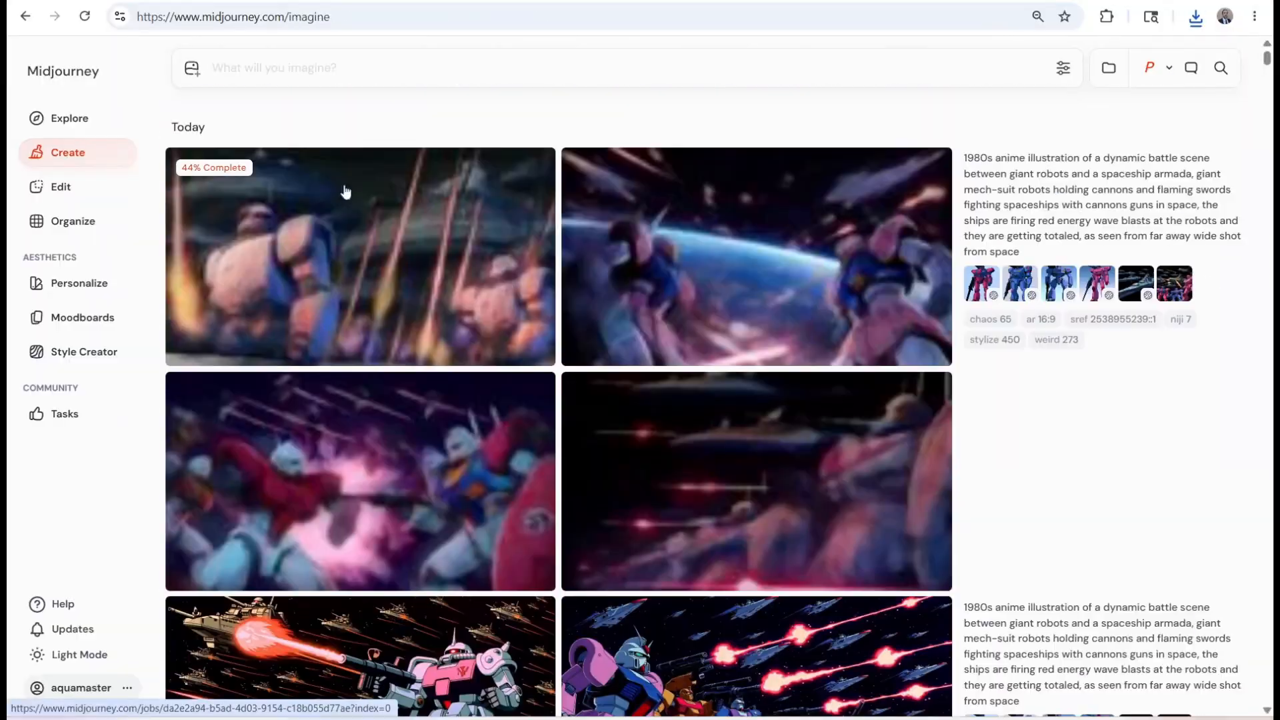
Show the downloaded battle videos in File Explorer and move them to the Upscale folder
{"action": "left_click", "coordinate": [167, 2]}
{"action": "left_click", "coordinate": [1196, 18]}
{"action": "left_click", "coordinate": [1091, 131]}
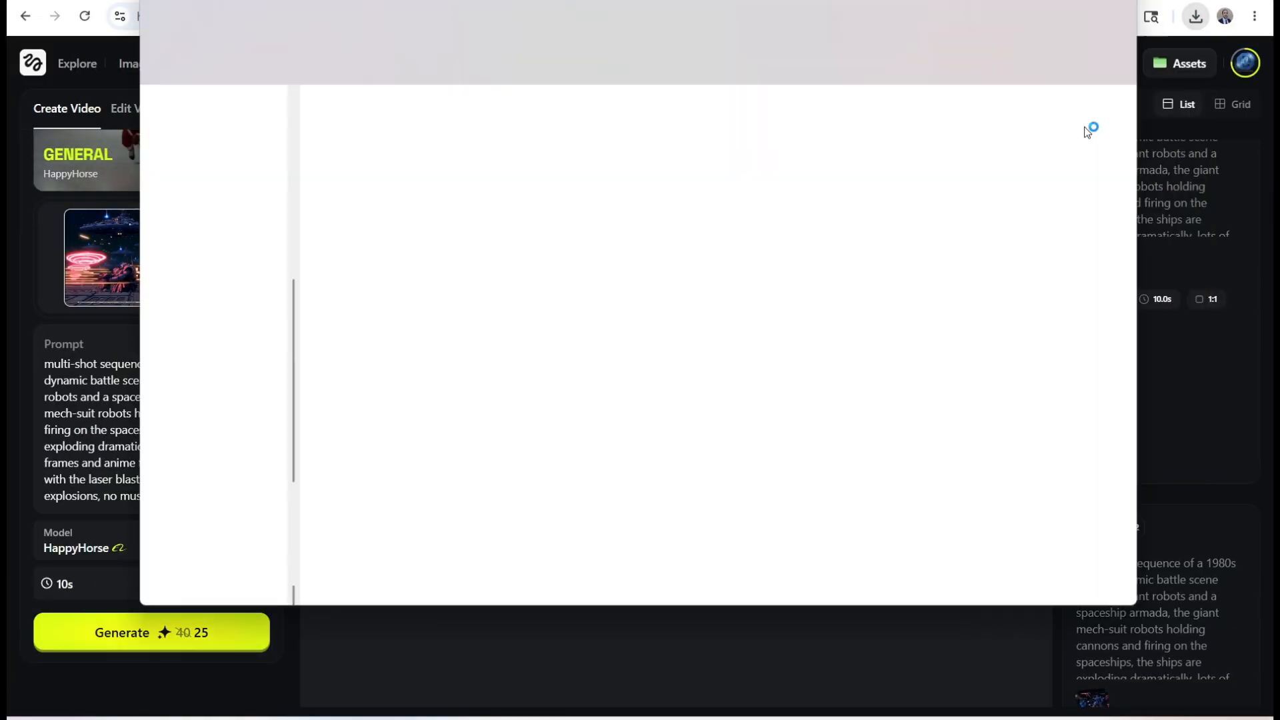
{"action": "left_click", "coordinate": [817, 240], "text": "shift"}
{"action": "mouse_move", "coordinate": [418, 718]}
{"action": "left_click", "coordinate": [167, 673]}
{"action": "left_click_drag", "start_coordinate": [567, 100], "coordinate": [536, 313]}
{"action": "left_click_drag", "start_coordinate": [377, 207], "coordinate": [526, 560]}
{"action": "left_click", "coordinate": [418, 58]}
Switch to Video AI, import the three downloaded battle videos and apply a saved preset to the whole batch
{"action": "left_click", "coordinate": [740, 718]}
{"action": "key", "text": "ctrl+o"}
{"action": "left_click", "coordinate": [1011, 679]}
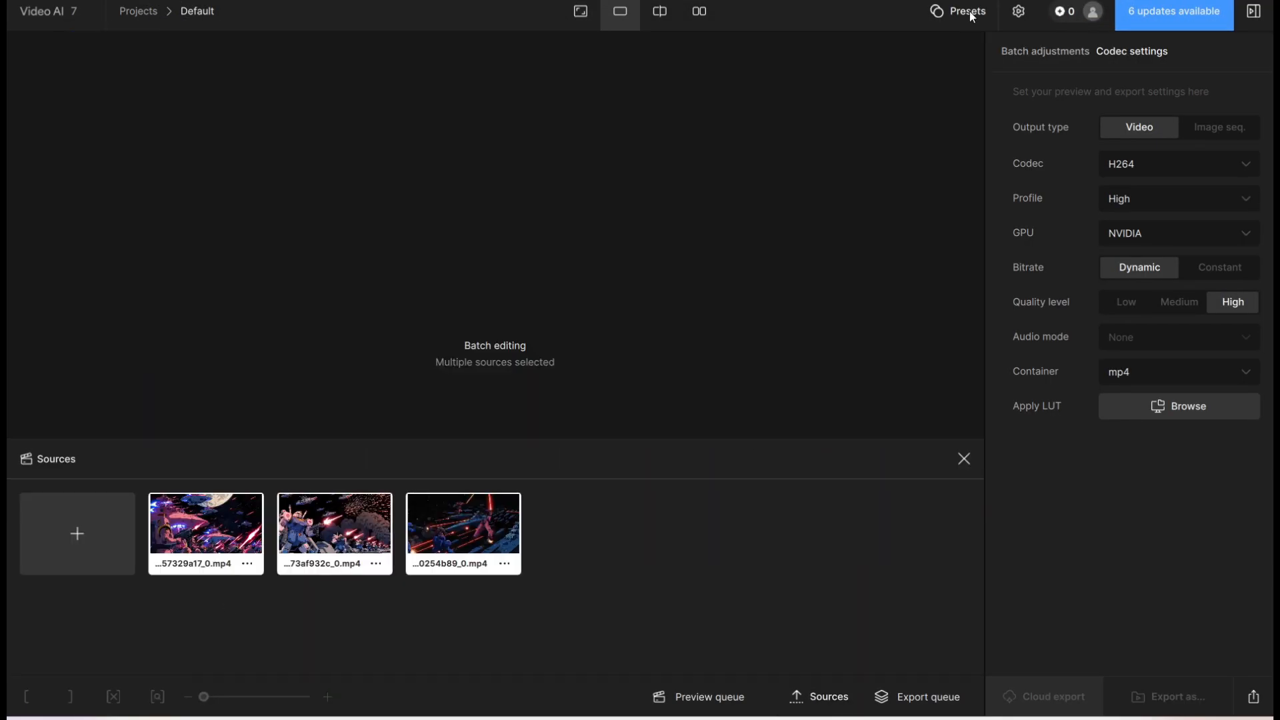
{"action": "left_click", "coordinate": [973, 15]}
{"action": "left_click", "coordinate": [906, 190]}
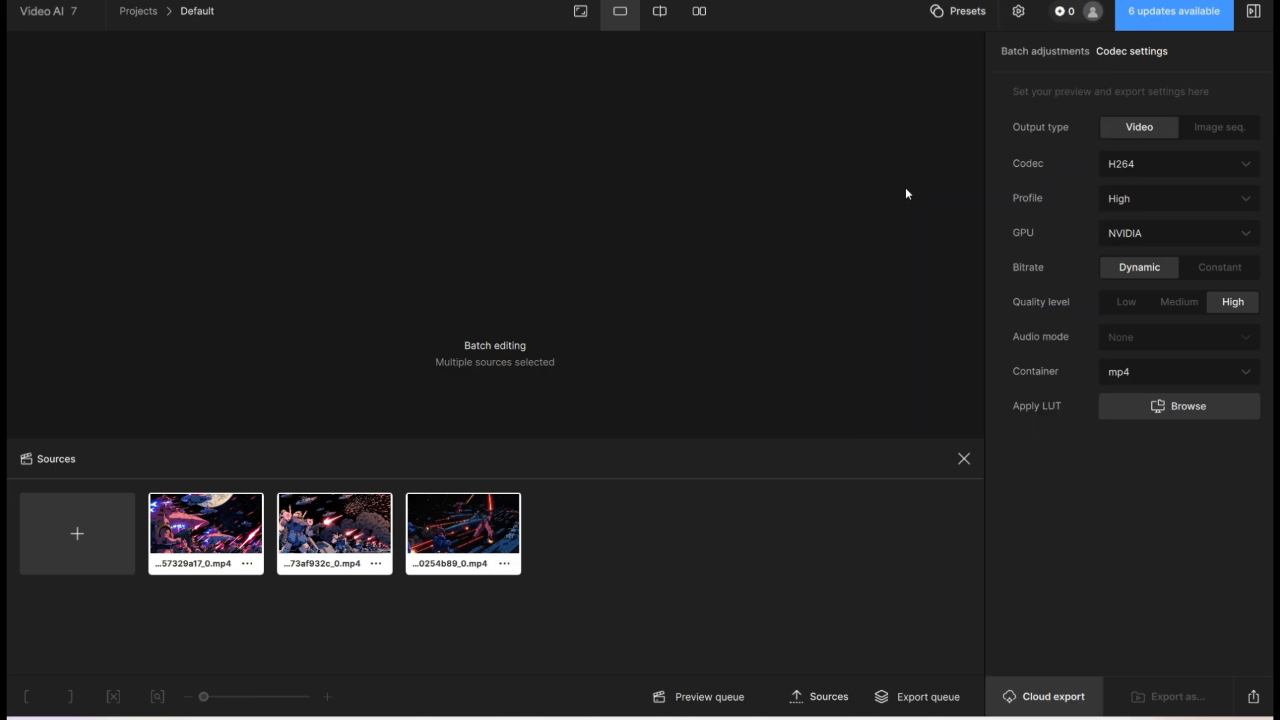
{"action": "left_click", "coordinate": [1018, 52]}
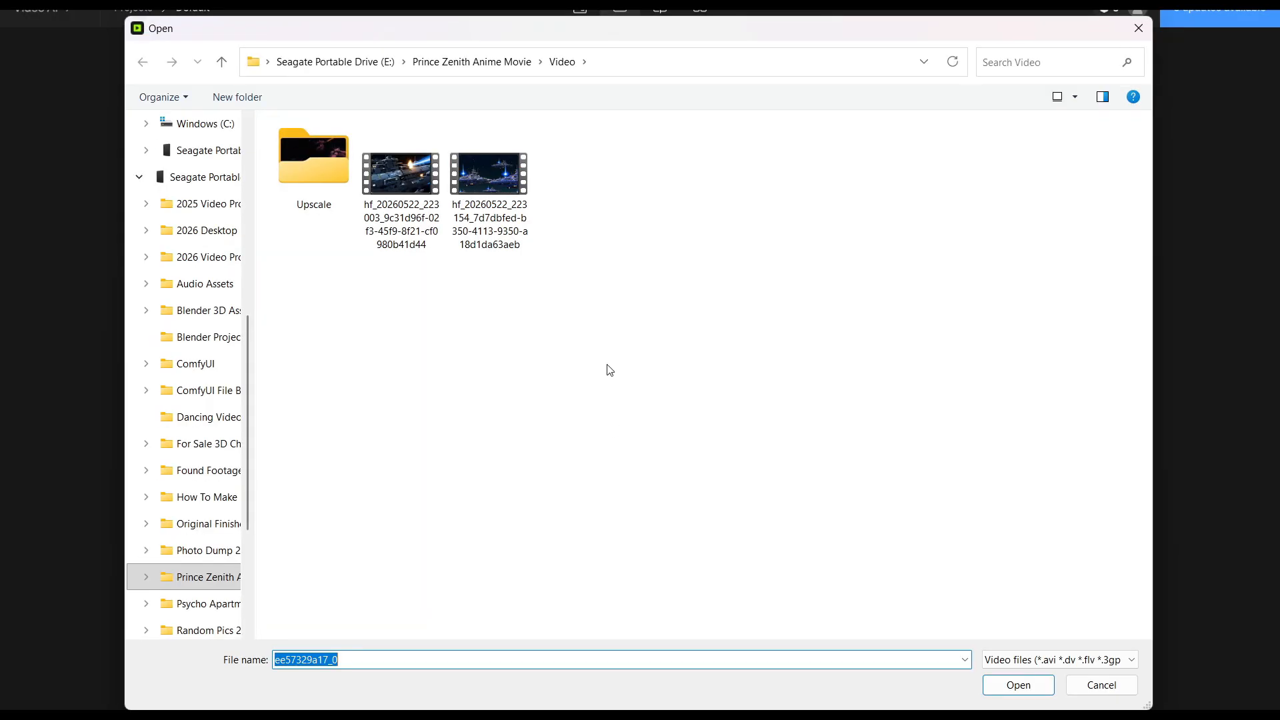
{"action": "key", "text": "ctrl+a"}
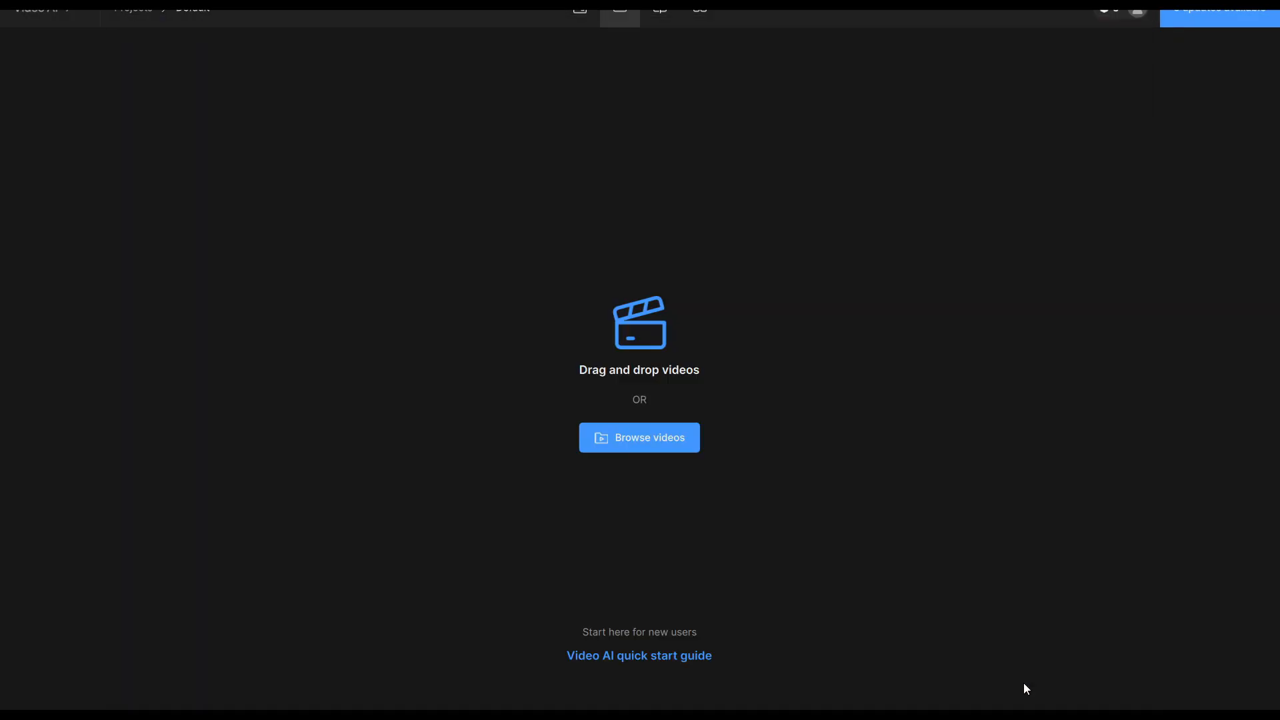
Import the two Higgsfield battle videos with the Theia 24 HD Horizont preset and open the export queue
{"action": "left_click", "coordinate": [1020, 685]}
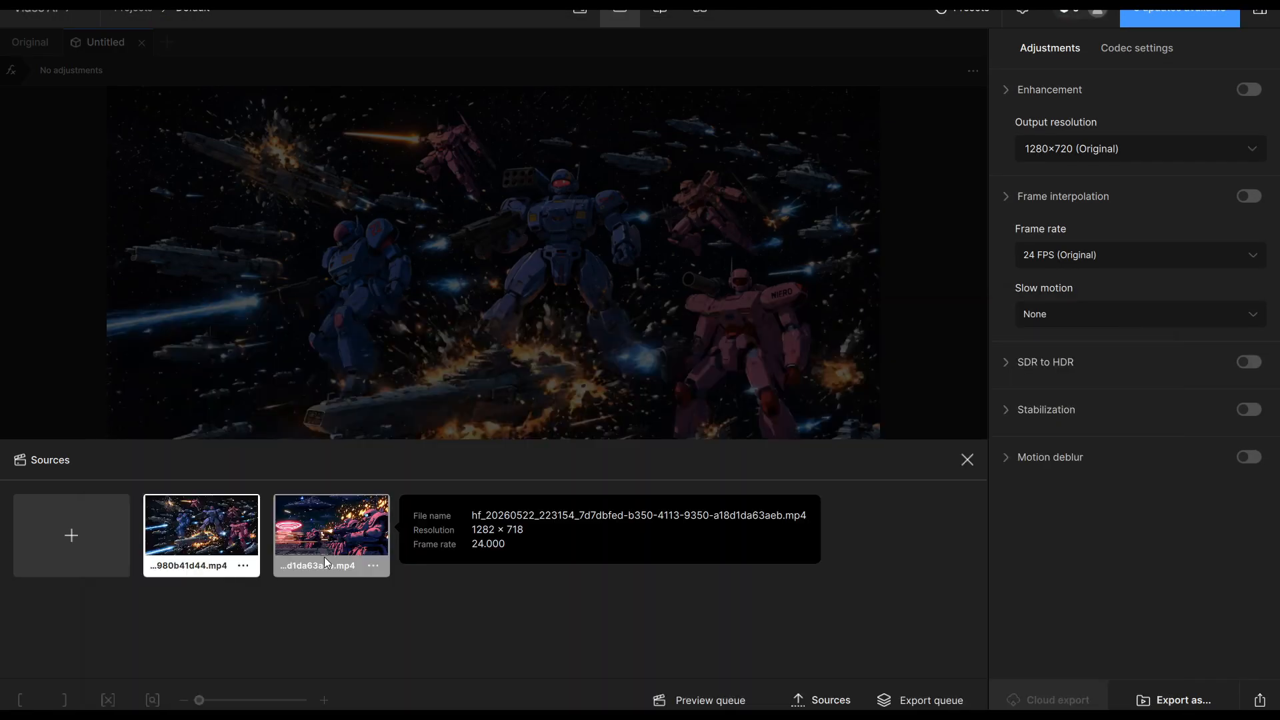
{"action": "left_click", "coordinate": [324, 557], "text": "shift"}
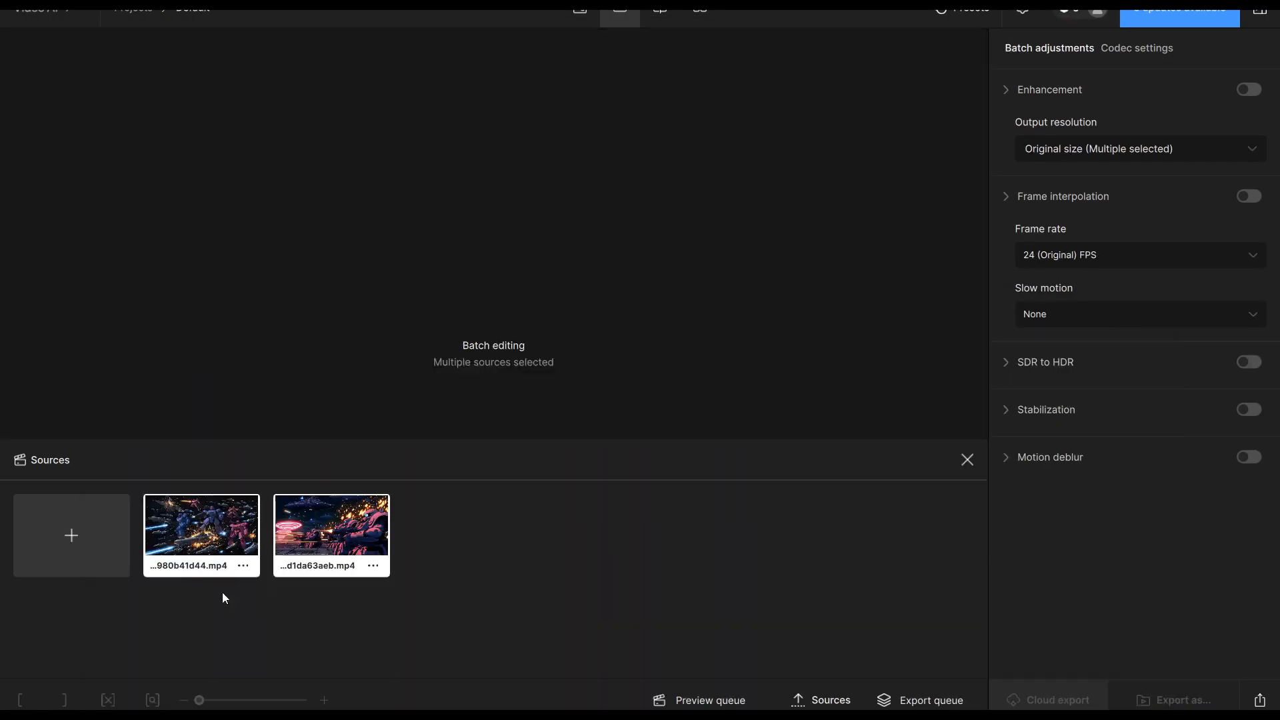
{"action": "left_click", "coordinate": [975, 16]}
{"action": "left_click", "coordinate": [951, 166]}
{"action": "left_click", "coordinate": [906, 698]}
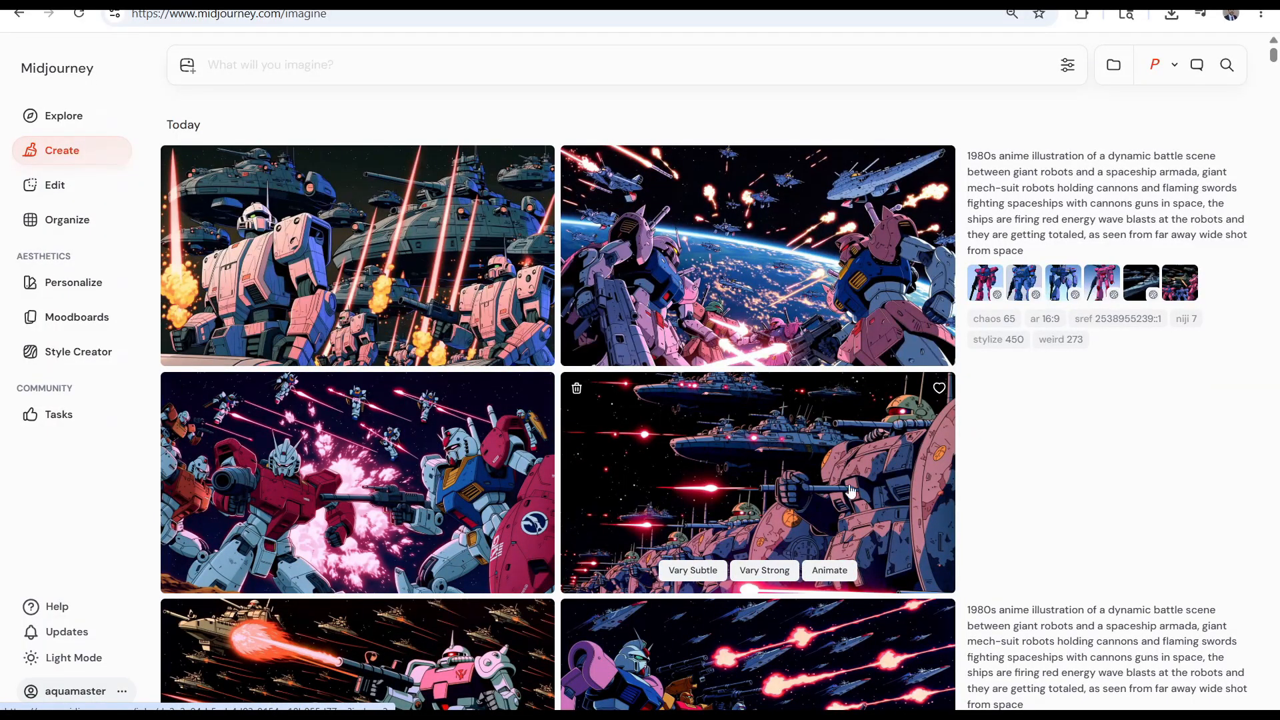
Switch to Midjourney and download three new scenes: robots firing beneath saucers, robots before large warships, and the battle above the planet
{"action": "left_click", "coordinate": [851, 491]}
{"action": "left_click", "coordinate": [486, 196]}
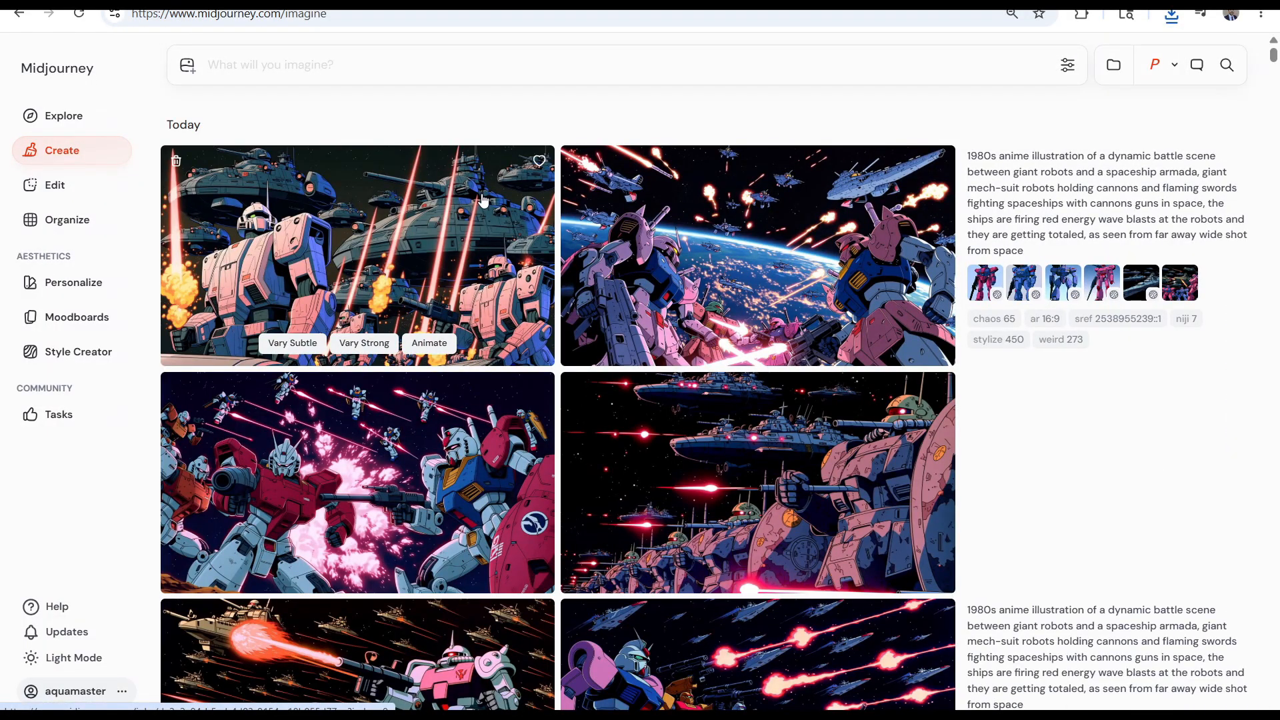
{"action": "left_click", "coordinate": [484, 200]}
{"action": "left_click", "coordinate": [769, 164]}
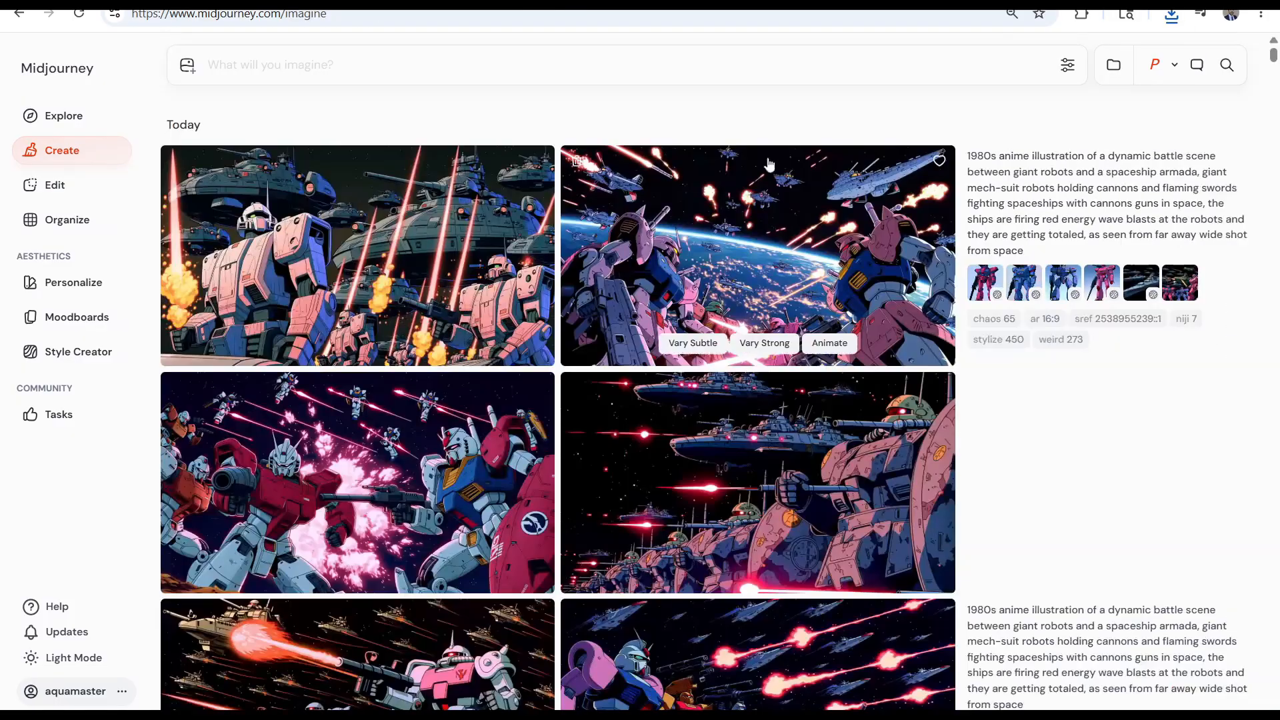
{"action": "left_click", "coordinate": [732, 291]}
{"action": "left_click", "coordinate": [1114, 114]}
{"action": "left_click", "coordinate": [843, 149]}
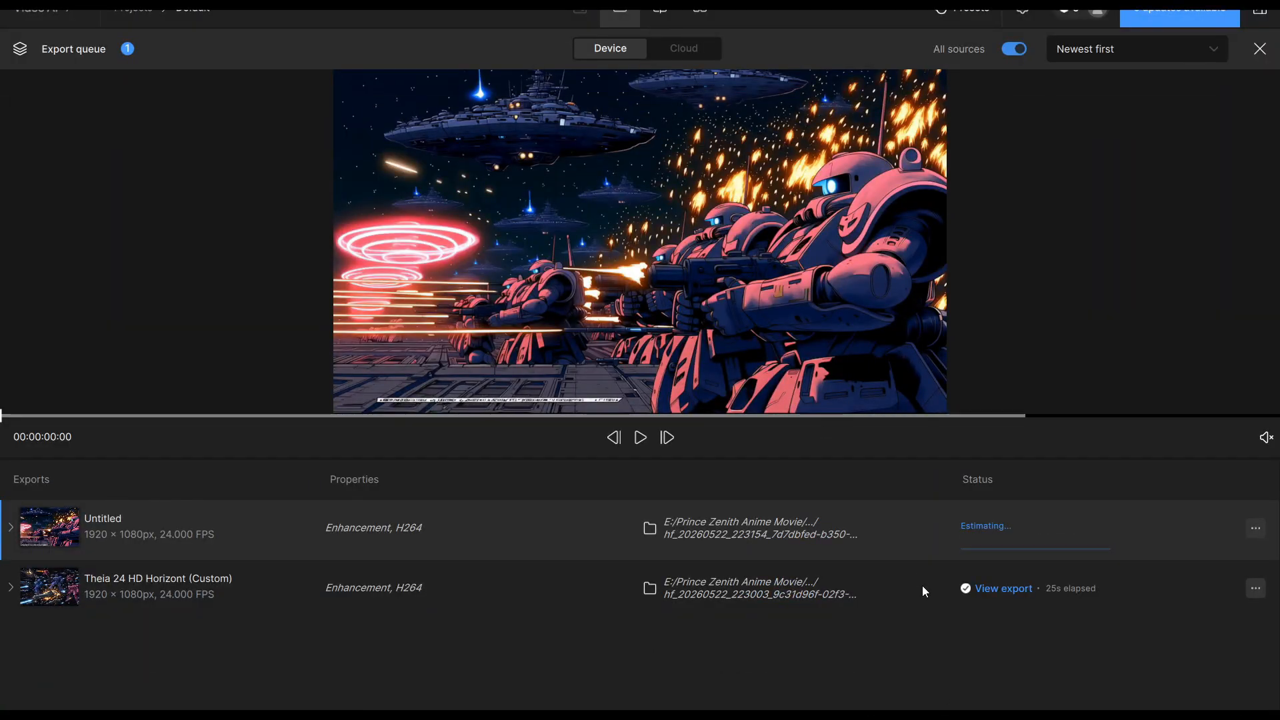
Return to Video AI, close the export queue and remove the loaded source videos
{"action": "left_click", "coordinate": [1259, 51]}
{"action": "left_click", "coordinate": [823, 700]}
{"action": "right_click", "coordinate": [177, 537]}
{"action": "left_click", "coordinate": [224, 664]}
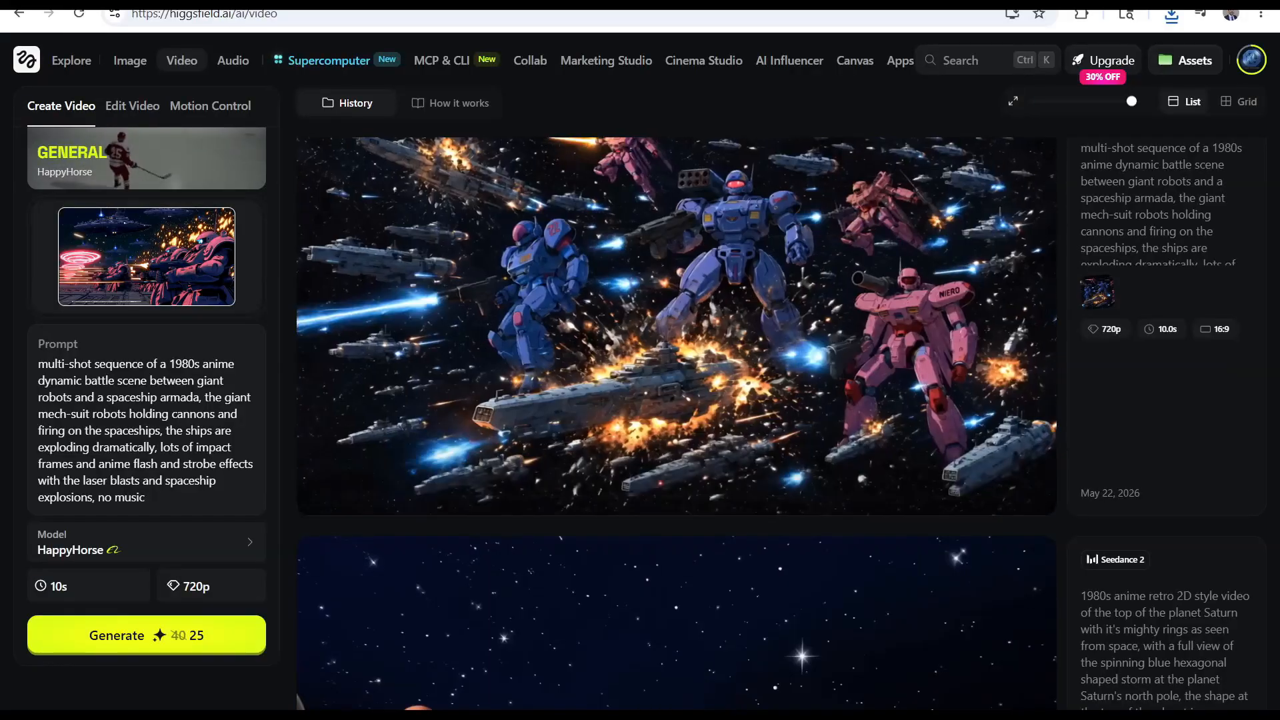
{"action": "mouse_move", "coordinate": [414, 715]}
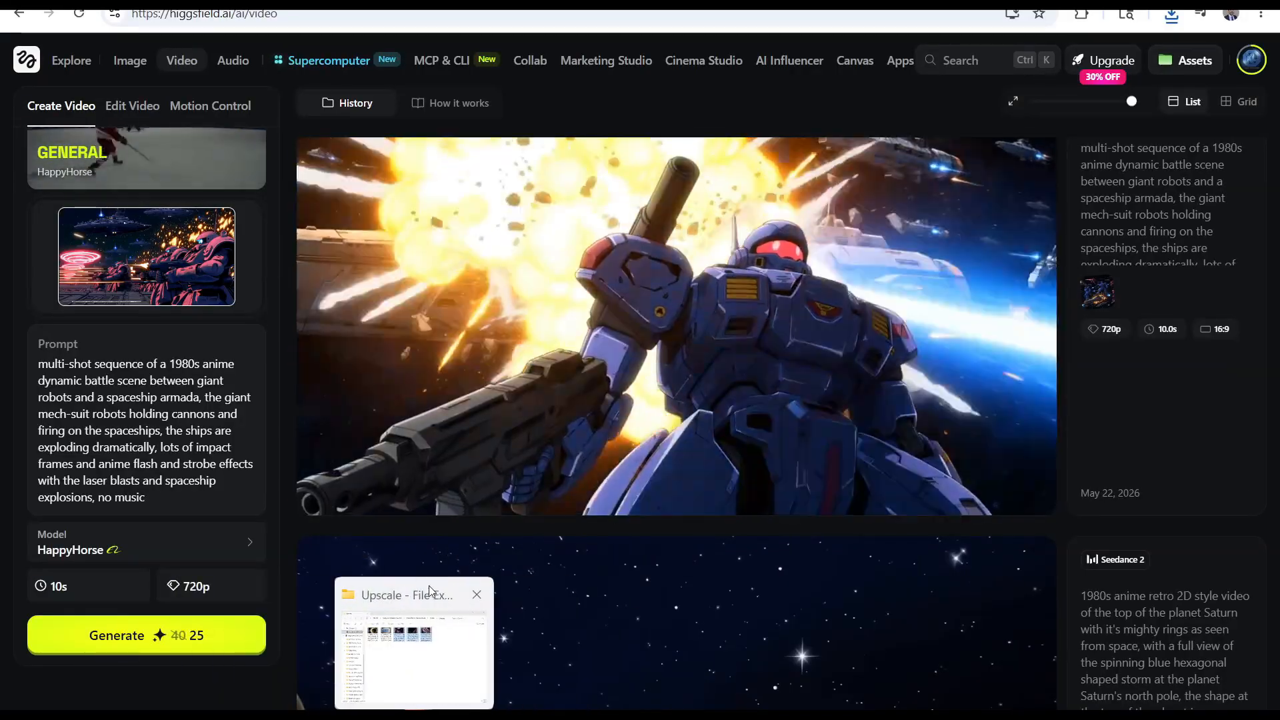
Open the Video folder of the Prince Zenith Anime Movie project in a new File Explorer window and list its files with details
{"action": "left_click", "coordinate": [429, 593]}
{"action": "right_click", "coordinate": [414, 714]}
{"action": "left_click", "coordinate": [375, 652]}
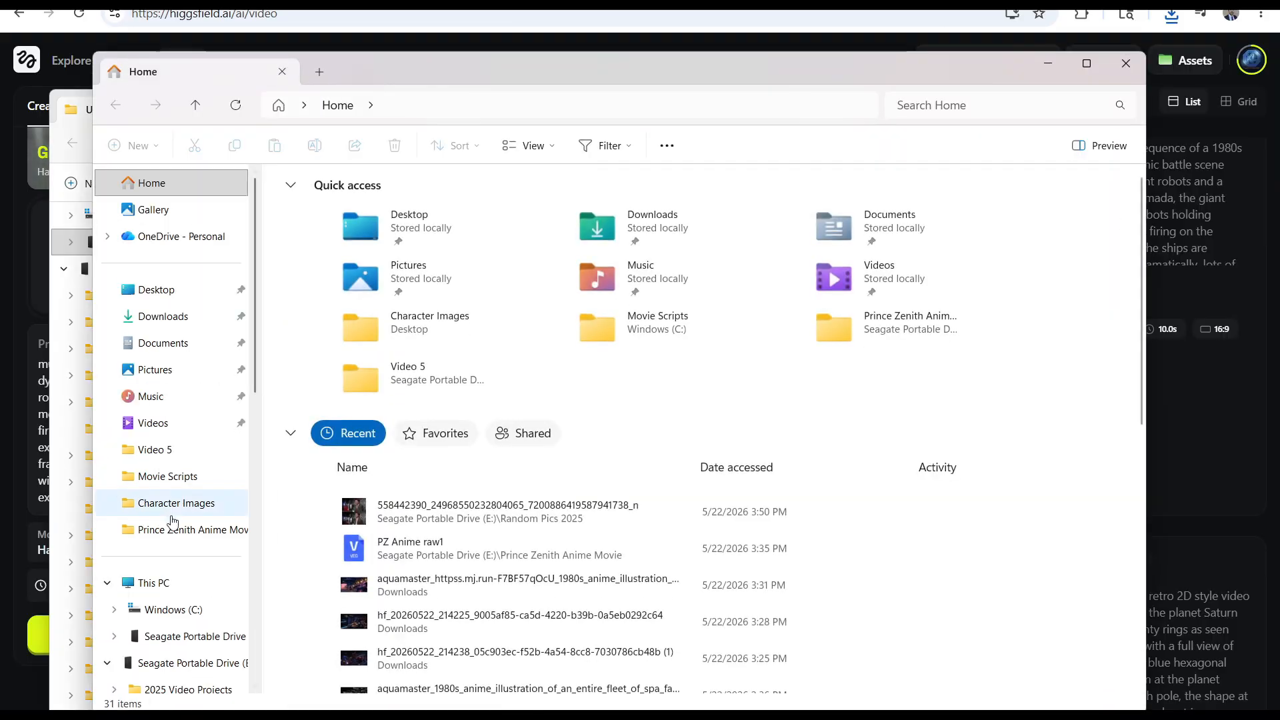
{"action": "left_click", "coordinate": [186, 529]}
{"action": "double_click", "coordinate": [329, 222]}
{"action": "left_click", "coordinate": [529, 146]}
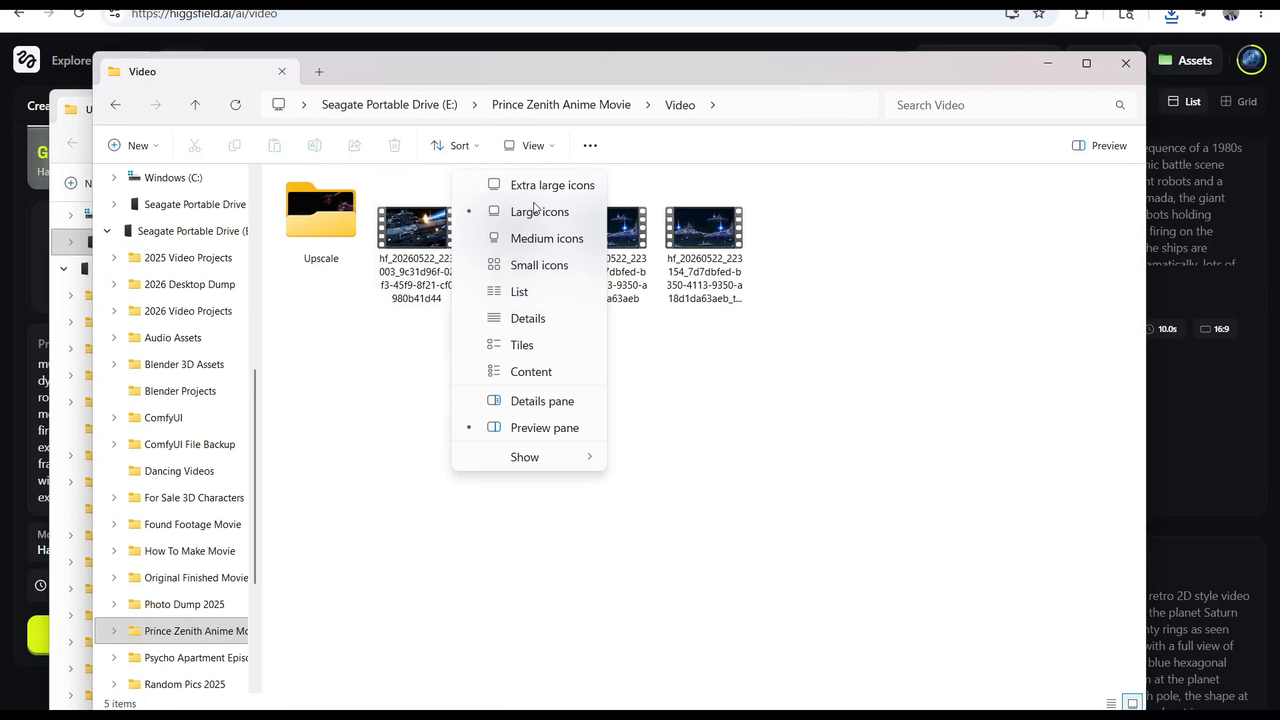
{"action": "left_click", "coordinate": [552, 314]}
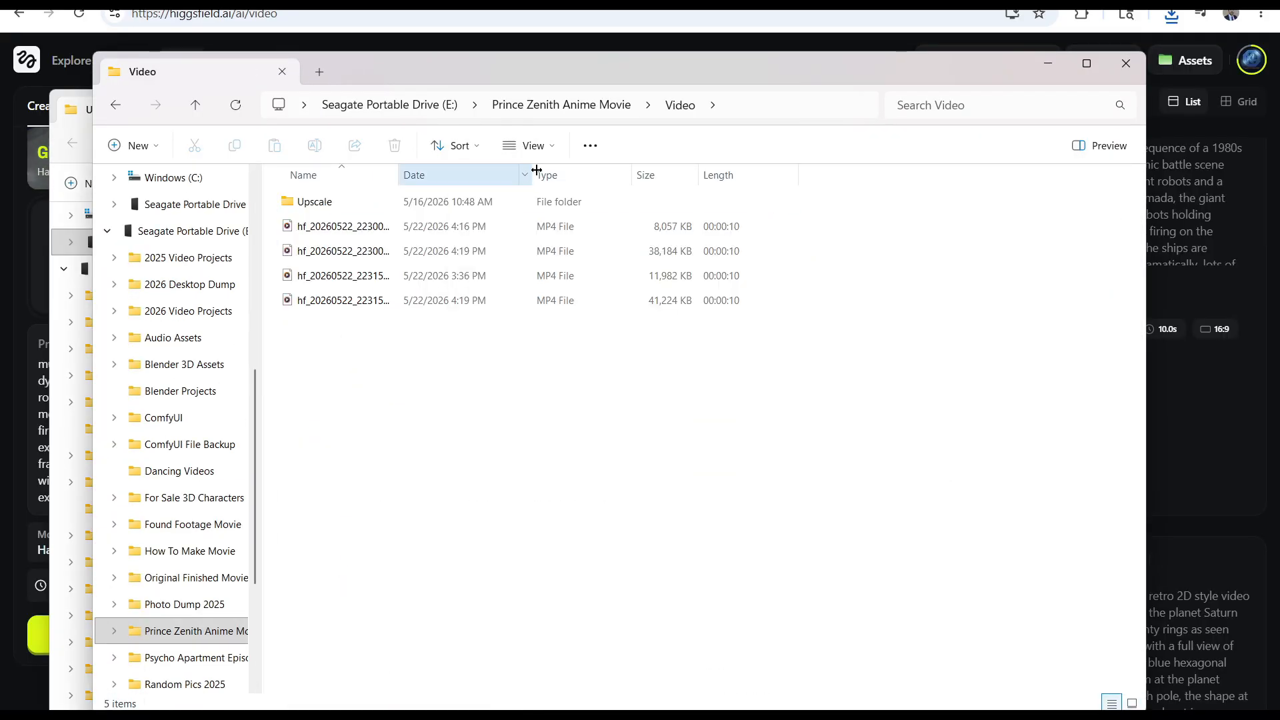
Widen the file name column, sort the videos by date and delete the two original, non-upscaled Higgsfield clips
{"action": "left_click_drag", "start_coordinate": [397, 175], "coordinate": [692, 176]}
{"action": "left_click", "coordinate": [734, 175]}
{"action": "left_click", "coordinate": [553, 276]}
{"action": "left_click", "coordinate": [558, 300], "text": "shift"}
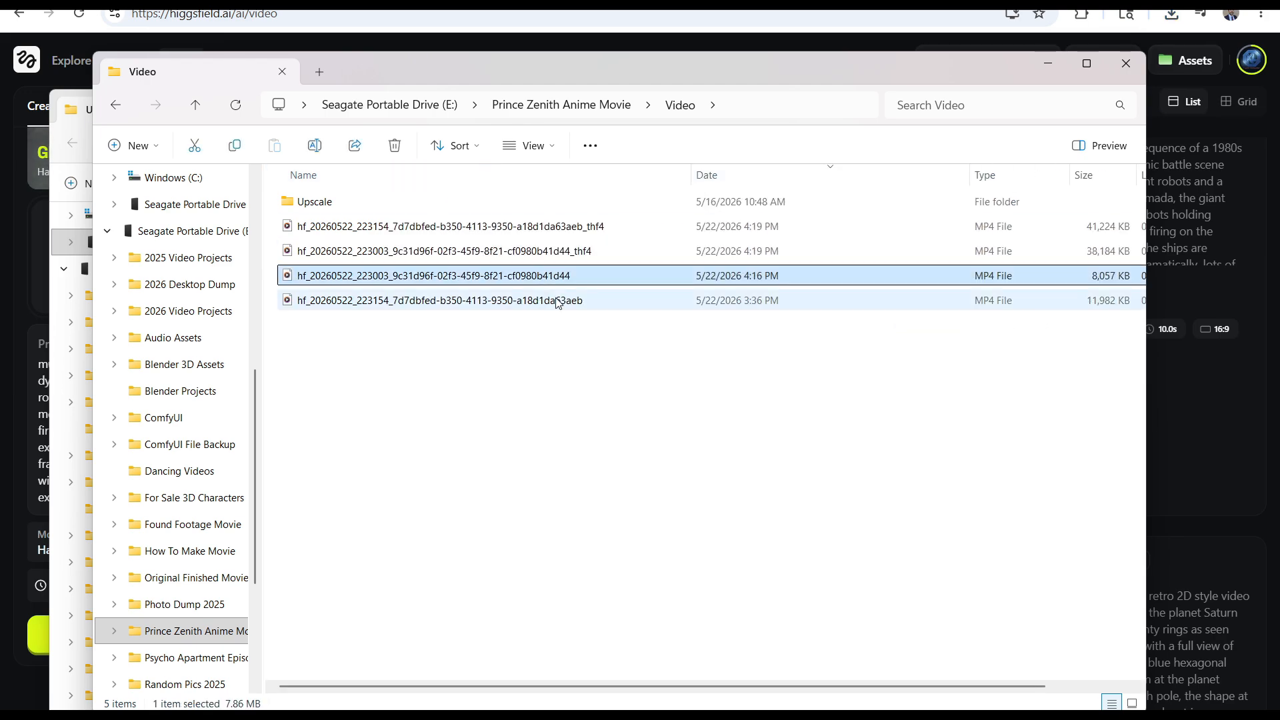
{"action": "key", "text": "Delete"}
Move the two upscaled Higgsfield videos from the Video folder into the Upscale folder
{"action": "left_click", "coordinate": [565, 256]}
{"action": "left_click", "coordinate": [565, 230], "text": "shift"}
{"action": "mouse_move", "coordinate": [415, 713]}
{"action": "left_click", "coordinate": [300, 602]}
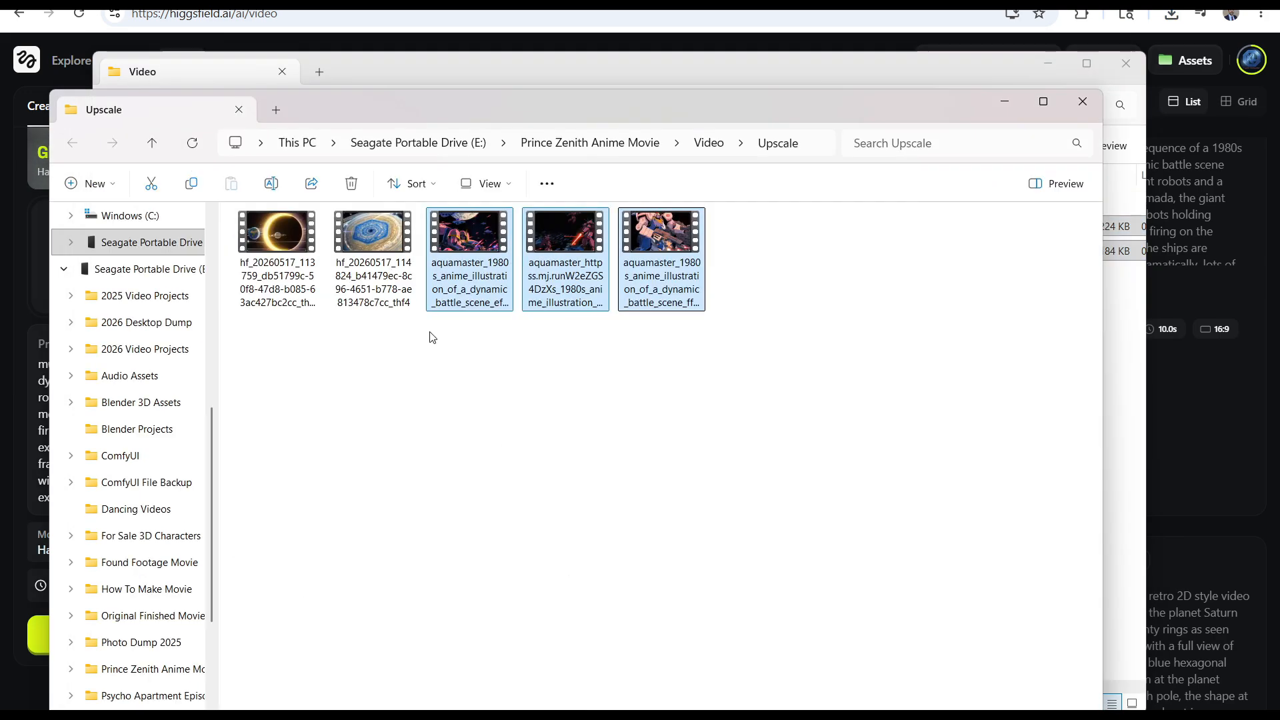
{"action": "left_click_drag", "start_coordinate": [861, 107], "coordinate": [745, 359]}
{"action": "left_click_drag", "start_coordinate": [507, 248], "coordinate": [733, 600]}
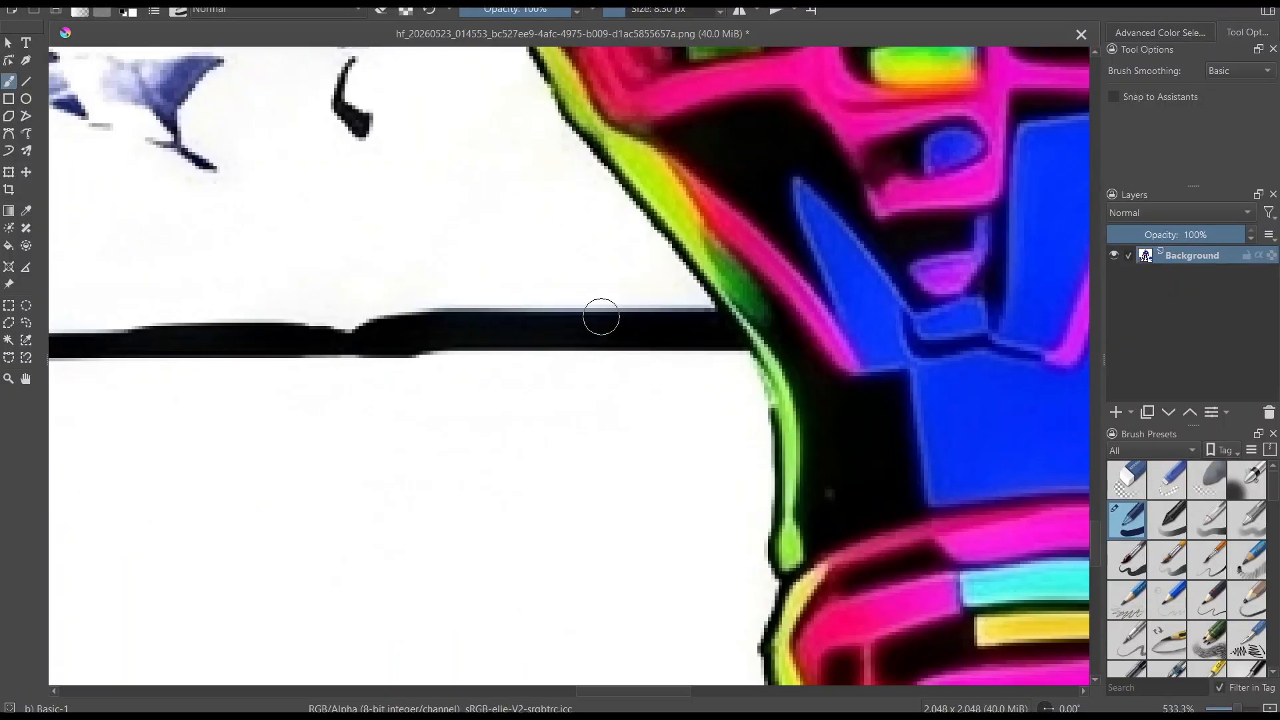
Switch to Krita and paint white over the black ground shadow where it touches the edges of the character's boot
{"action": "scroll", "coordinate": [558, 326], "scroll_direction": "down", "scroll_amount": 4}
{"action": "scroll", "coordinate": [551, 574], "scroll_direction": "up", "scroll_amount": 4}
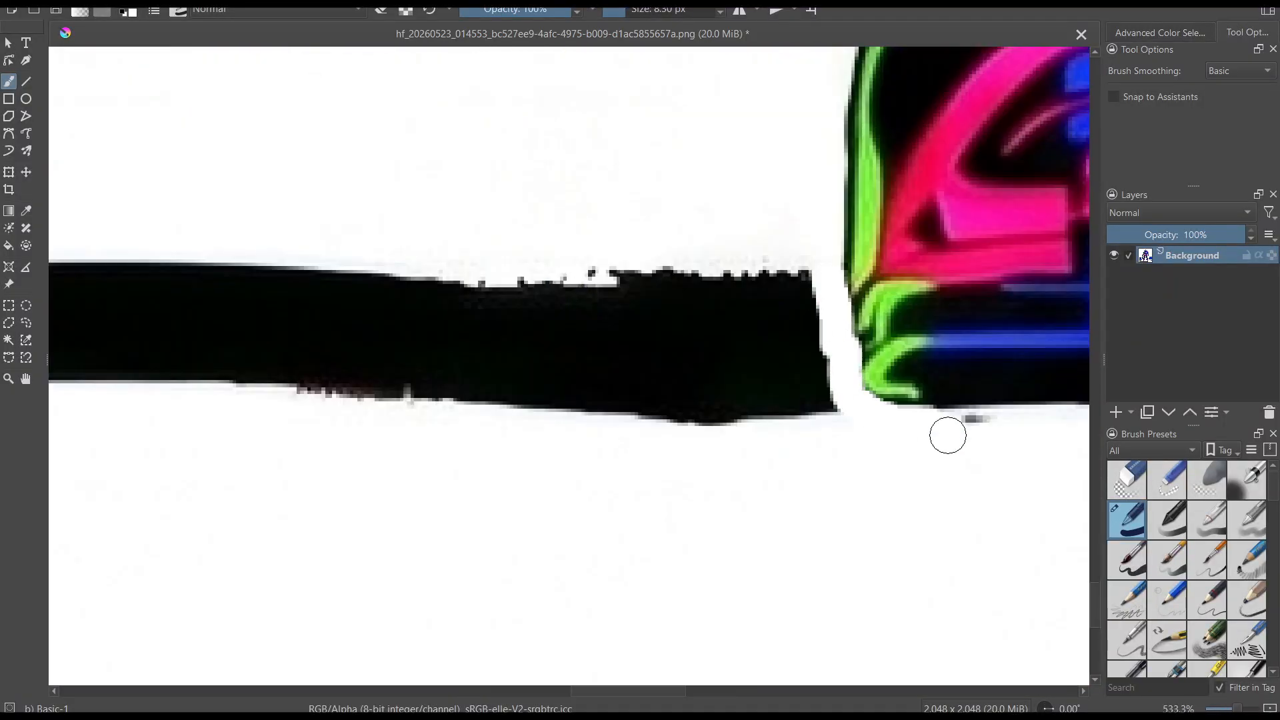
{"action": "scroll", "coordinate": [931, 424], "scroll_direction": "down", "scroll_amount": 4}
{"action": "scroll", "coordinate": [720, 282], "scroll_direction": "up", "scroll_amount": 5}
{"action": "scroll", "coordinate": [558, 372], "scroll_direction": "down", "scroll_amount": 4}
{"action": "scroll", "coordinate": [525, 205], "scroll_direction": "up", "scroll_amount": 5}
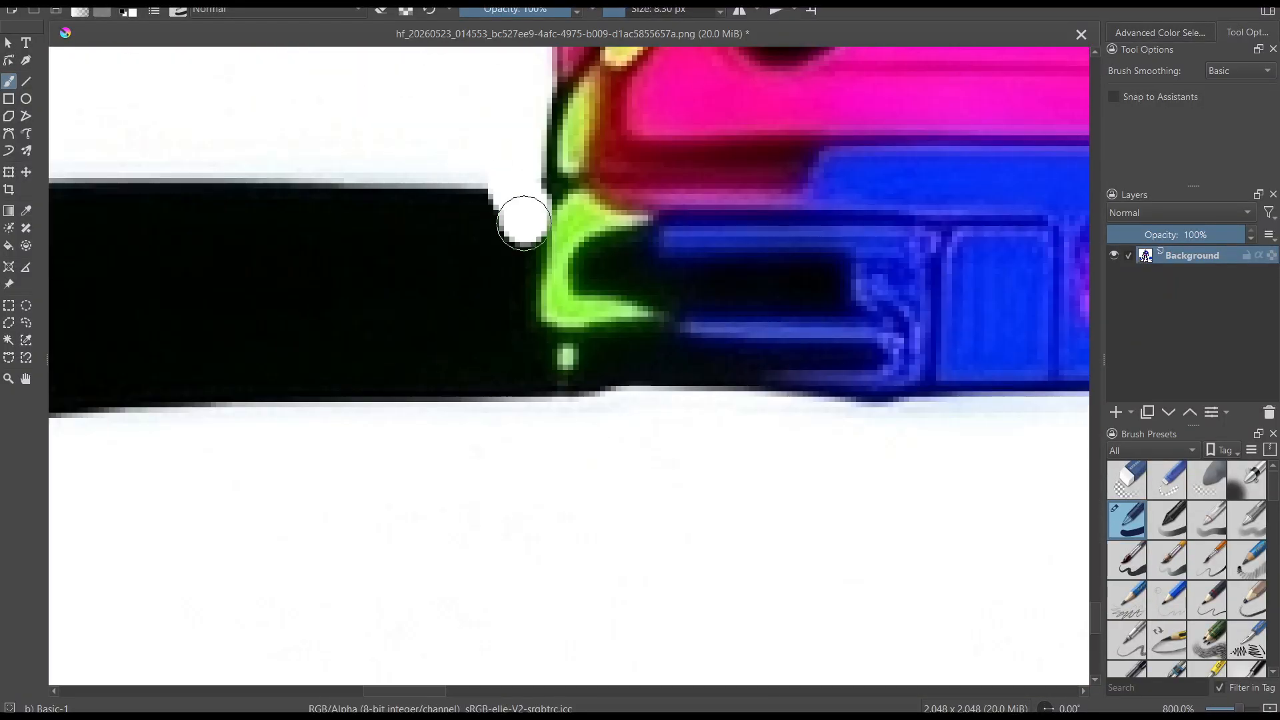
{"action": "scroll", "coordinate": [525, 206], "scroll_direction": "down", "scroll_amount": 5}
{"action": "left_click_drag", "start_coordinate": [185, 312], "coordinate": [557, 314]}
Enlarge the brush and paint white over the remaining shadow and background scenery to the left of the character's foot
{"action": "left_click", "coordinate": [645, 13]}
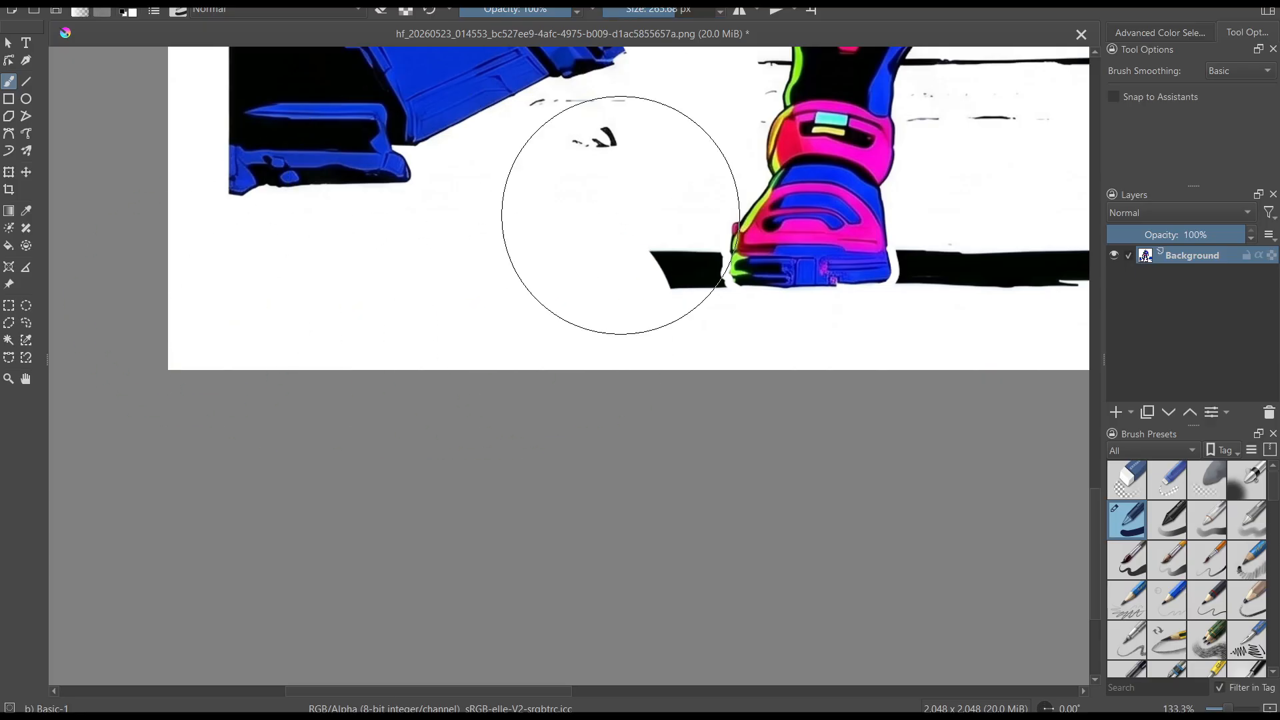
{"action": "scroll", "coordinate": [615, 280], "scroll_direction": "up", "scroll_amount": 3}
{"action": "left_click_drag", "start_coordinate": [626, 260], "coordinate": [865, 214]}
{"action": "scroll", "coordinate": [691, 308], "scroll_direction": "down", "scroll_amount": 4}
{"action": "scroll", "coordinate": [740, 207], "scroll_direction": "up", "scroll_amount": 3}
{"action": "left_click_drag", "start_coordinate": [400, 214], "coordinate": [483, 264]}
{"action": "left_click_drag", "start_coordinate": [682, 216], "coordinate": [491, 436]}
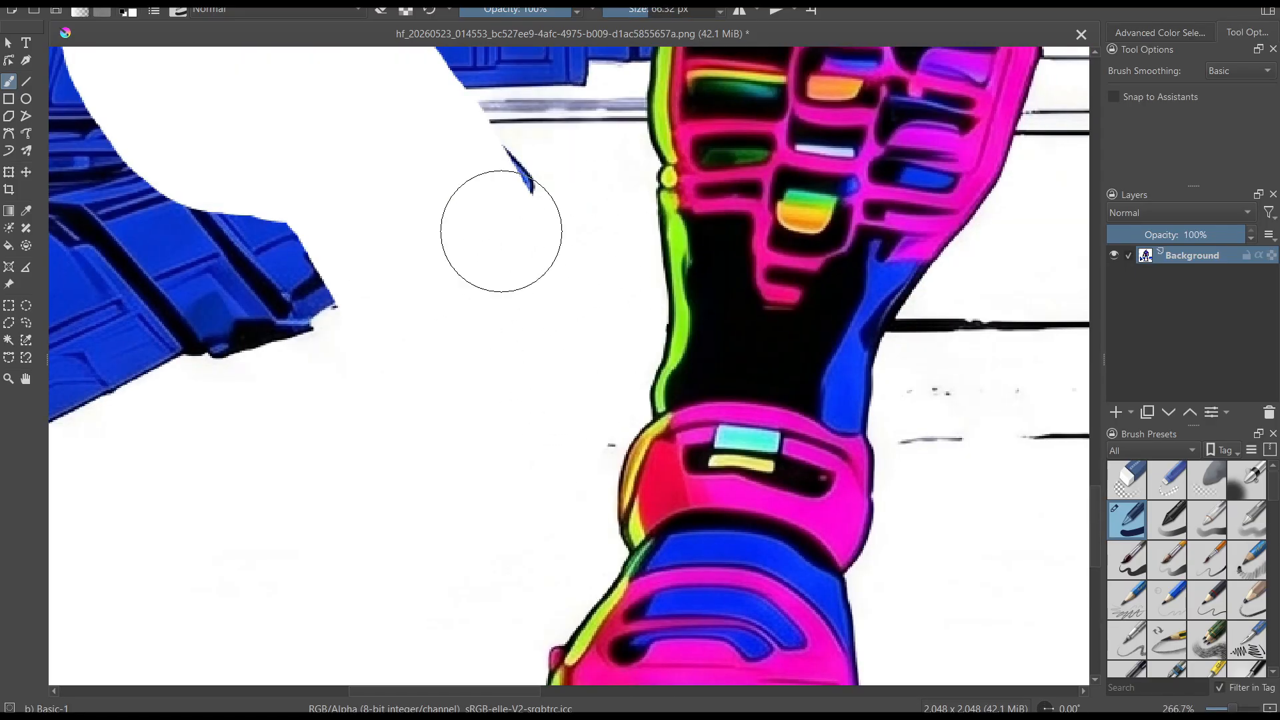
Paint white between the blue background structures and the left leg, following the calf's outer edge with a smaller brush
{"action": "scroll", "coordinate": [500, 231], "scroll_direction": "down", "scroll_amount": 4}
{"action": "scroll", "coordinate": [534, 90], "scroll_direction": "up", "scroll_amount": 4}
{"action": "left_click_drag", "start_coordinate": [563, 97], "coordinate": [417, 526]}
{"action": "scroll", "coordinate": [648, 160], "scroll_direction": "up", "scroll_amount": 2}
{"action": "mouse_move", "coordinate": [600, 127]}
{"action": "left_mouse_down"}
{"action": "mouse_move", "coordinate": [508, 290]}
{"action": "mouse_move", "coordinate": [441, 372]}
{"action": "left_mouse_up"}
{"action": "left_click_drag", "start_coordinate": [385, 515], "coordinate": [593, 120]}
{"action": "left_click_drag", "start_coordinate": [593, 120], "coordinate": [527, 467]}
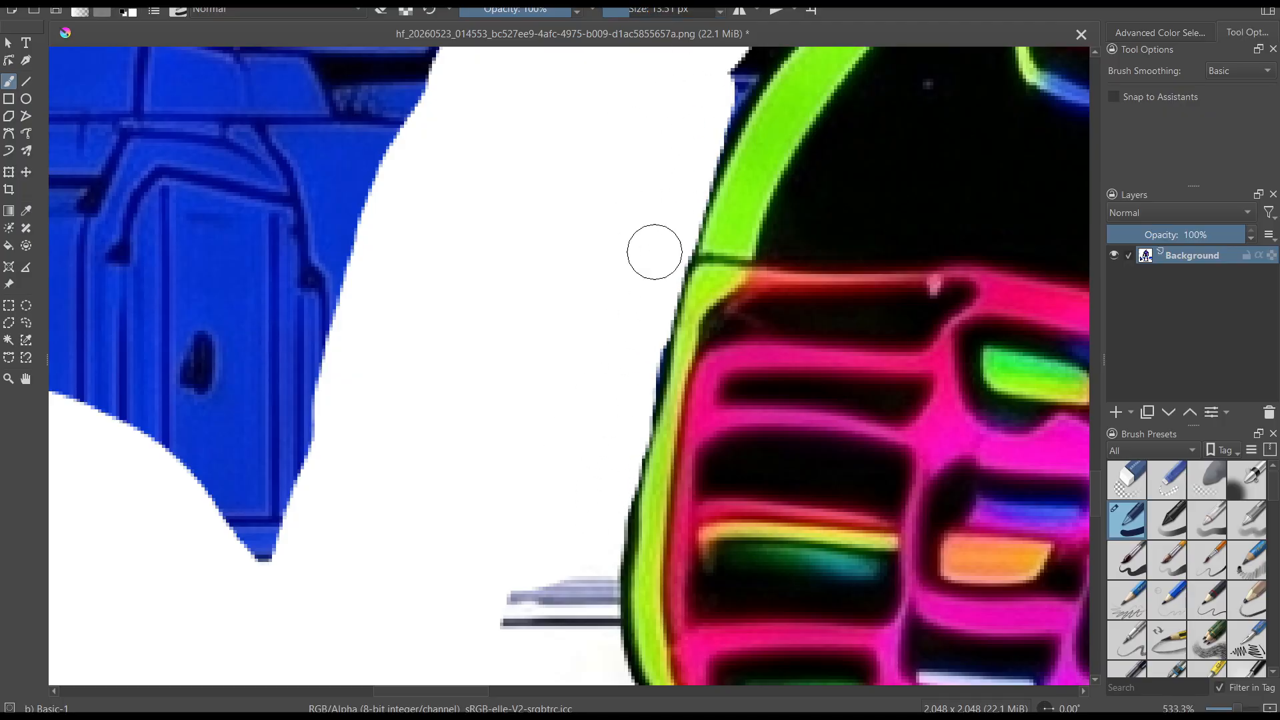
{"action": "left_click_drag", "start_coordinate": [654, 252], "coordinate": [357, 572]}
{"action": "scroll", "coordinate": [522, 126], "scroll_direction": "down", "scroll_amount": 3}
{"action": "scroll", "coordinate": [506, 403], "scroll_direction": "down", "scroll_amount": 2}
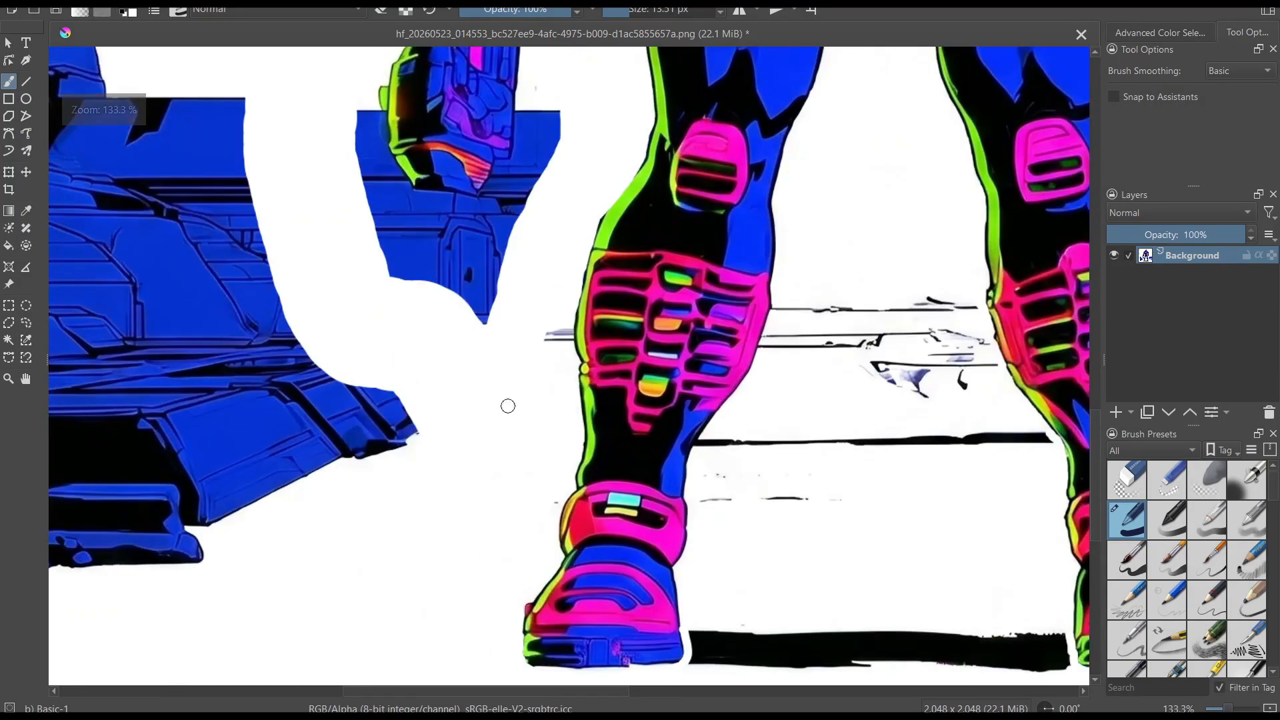
Paint white along the inner edge of the left leg to detach the background lines touching it
{"action": "scroll", "coordinate": [549, 243], "scroll_direction": "up", "scroll_amount": 4}
{"action": "scroll", "coordinate": [403, 265], "scroll_direction": "down", "scroll_amount": 4}
{"action": "scroll", "coordinate": [404, 266], "scroll_direction": "up", "scroll_amount": 2}
{"action": "scroll", "coordinate": [449, 357], "scroll_direction": "down", "scroll_amount": 2}
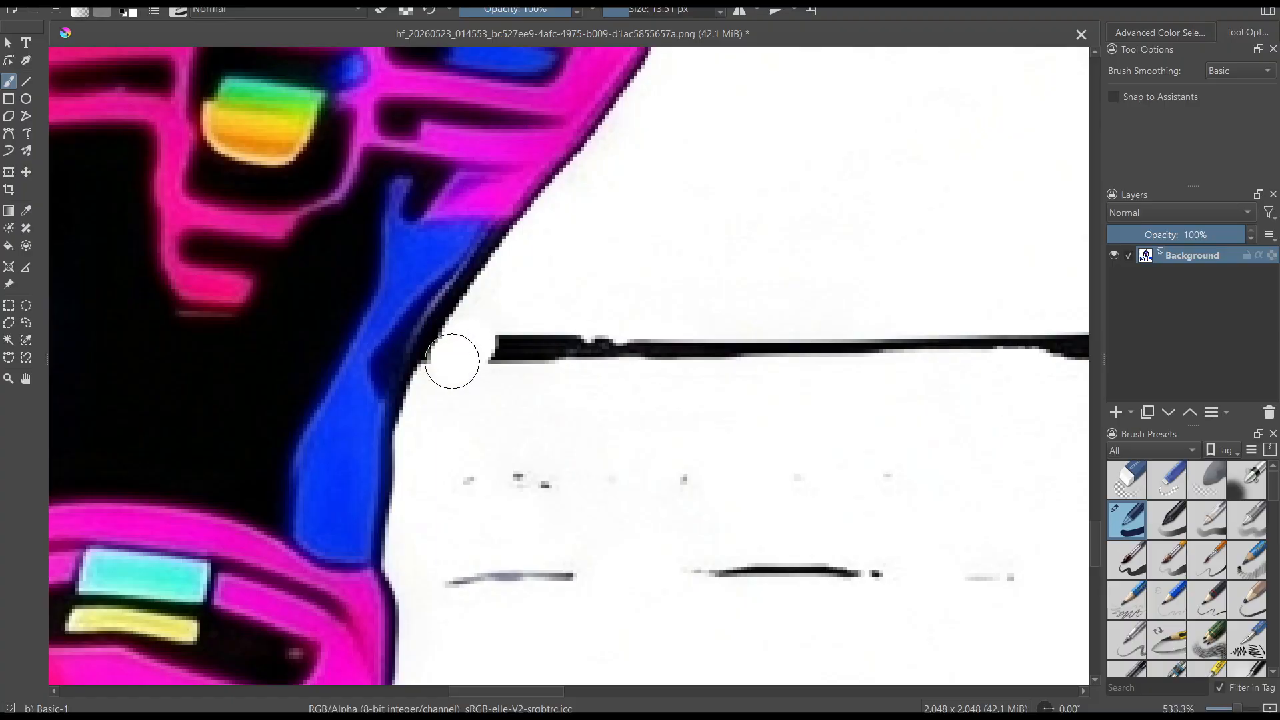
{"action": "scroll", "coordinate": [449, 358], "scroll_direction": "down", "scroll_amount": 3}
{"action": "scroll", "coordinate": [592, 286], "scroll_direction": "up", "scroll_amount": 4}
{"action": "scroll", "coordinate": [593, 286], "scroll_direction": "down", "scroll_amount": 5}
{"action": "scroll", "coordinate": [416, 237], "scroll_direction": "up", "scroll_amount": 5}
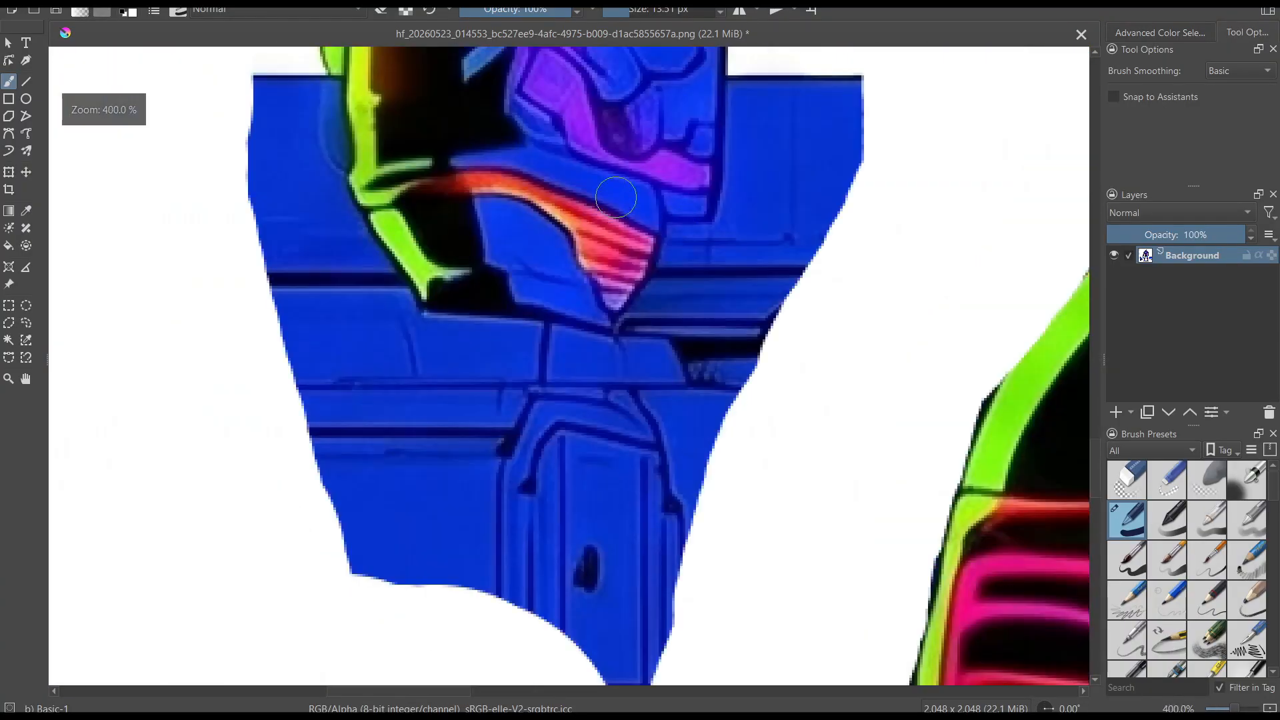
Trace around the gun's muzzle in white and paint out the blue background beneath it with a larger brush
{"action": "left_click_drag", "start_coordinate": [373, 215], "coordinate": [416, 237]}
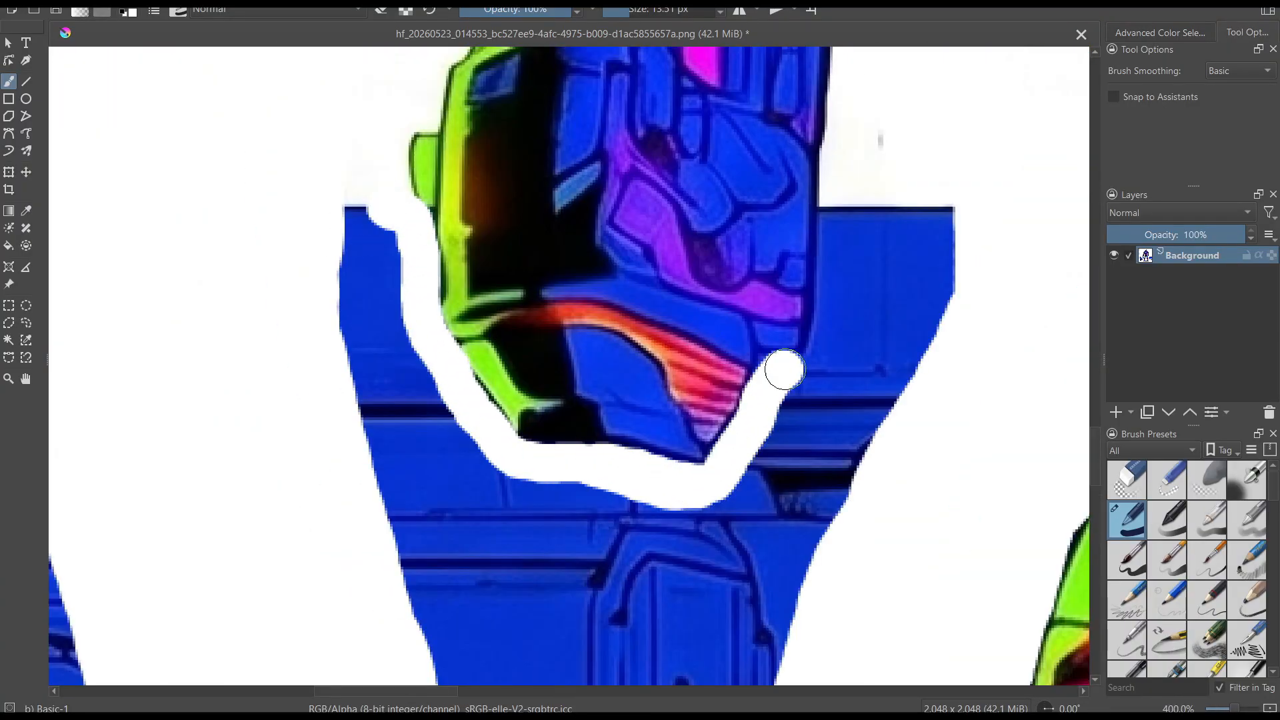
{"action": "scroll", "coordinate": [830, 378], "scroll_direction": "down", "scroll_amount": 4}
{"action": "scroll", "coordinate": [543, 142], "scroll_direction": "up", "scroll_amount": 3}
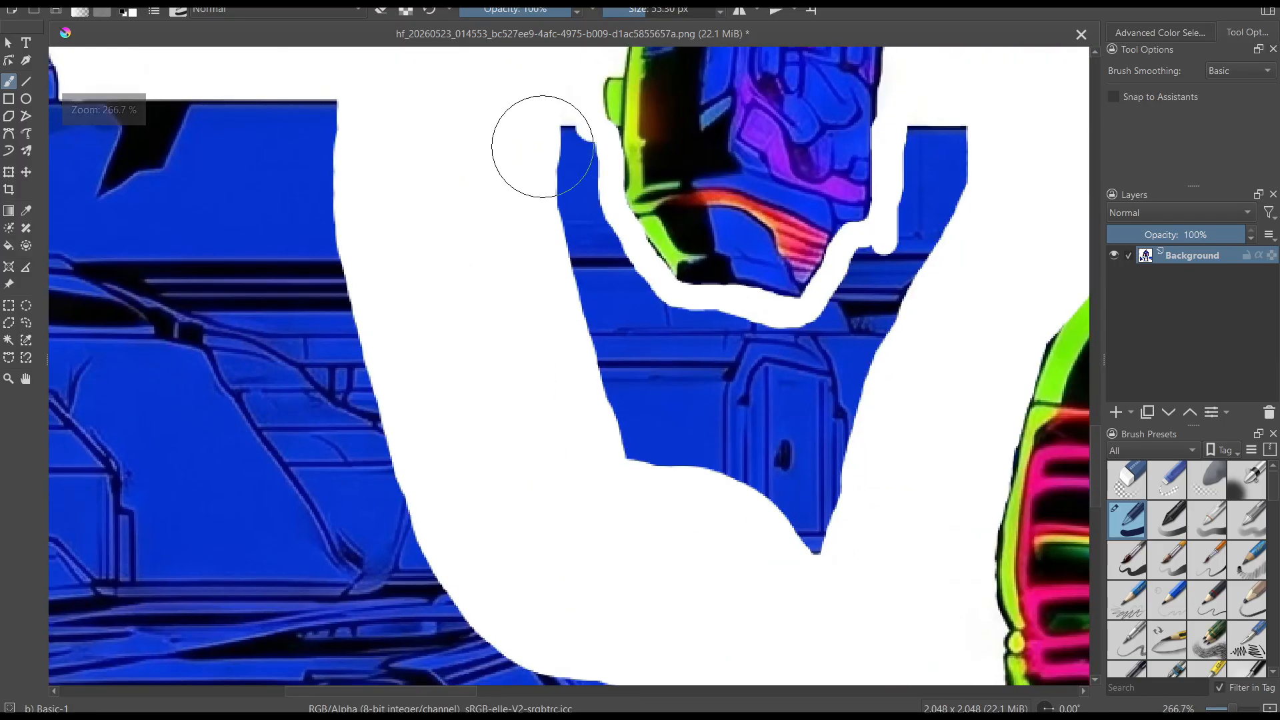
{"action": "left_click_drag", "start_coordinate": [543, 143], "coordinate": [827, 330]}
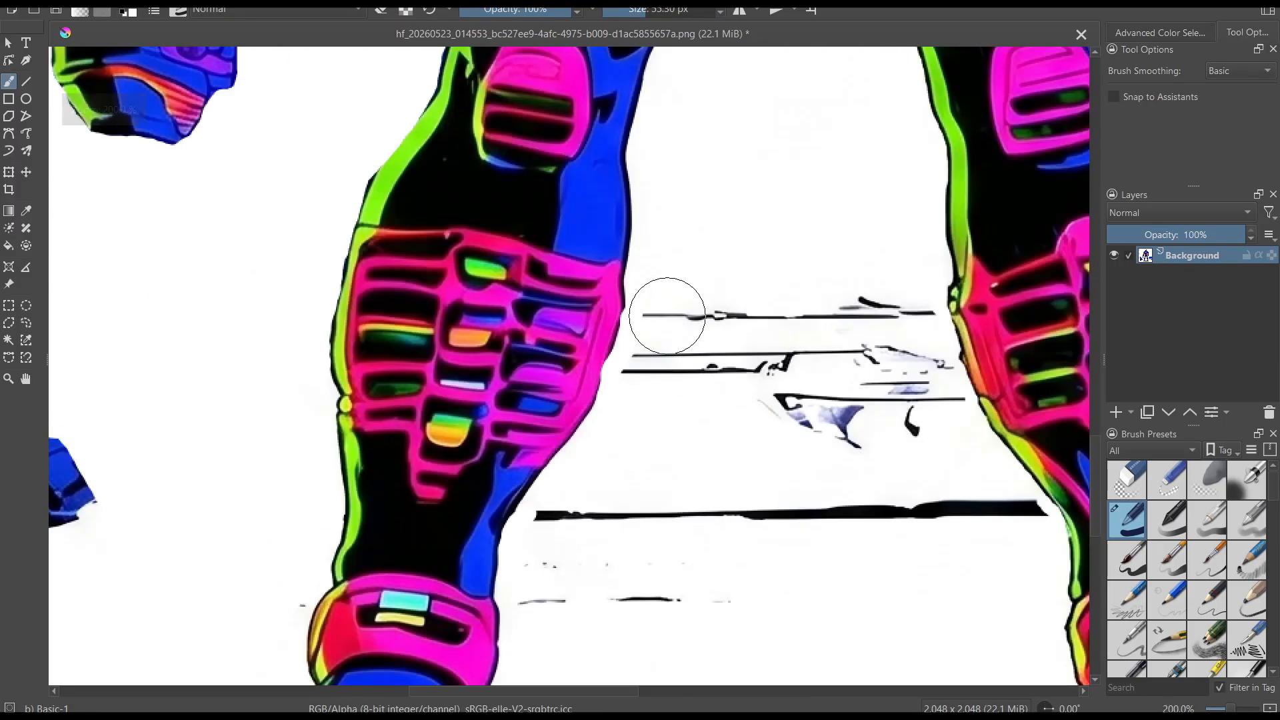
Paint white over the background lines between the legs and the black ground shadow between the boots
{"action": "left_click_drag", "start_coordinate": [663, 309], "coordinate": [846, 360]}
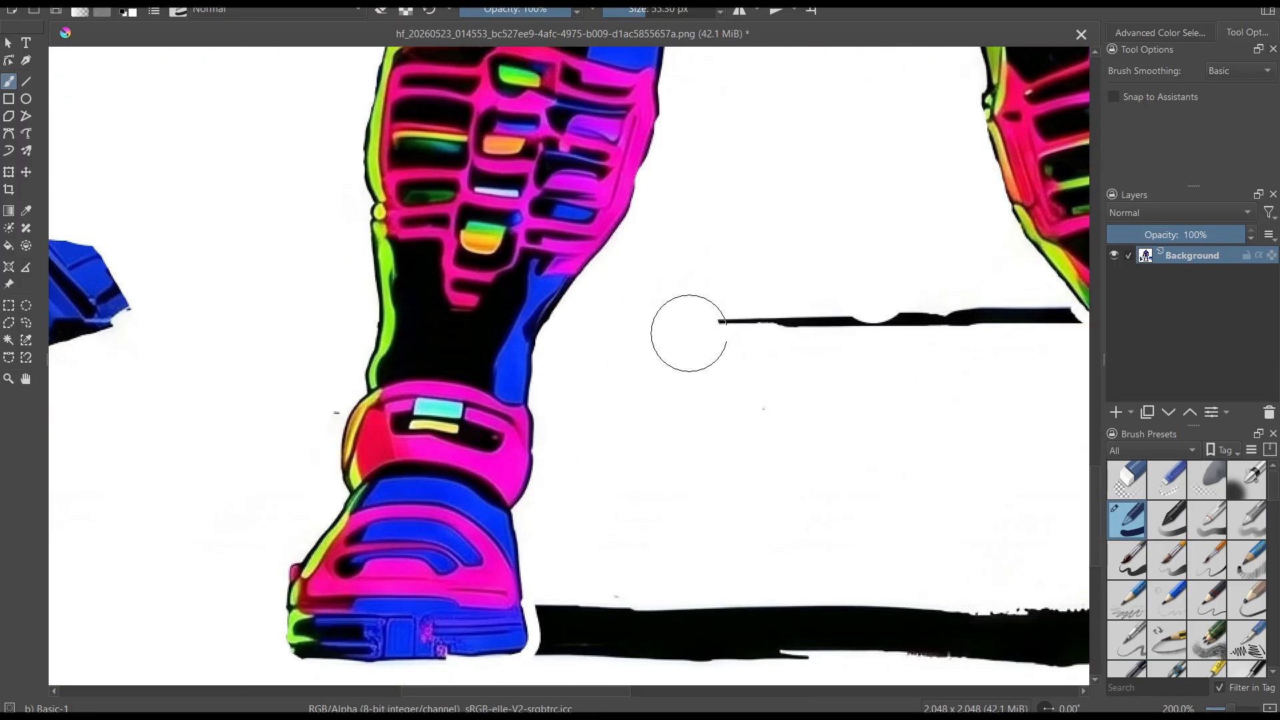
{"action": "left_click_drag", "start_coordinate": [689, 334], "coordinate": [1042, 363]}
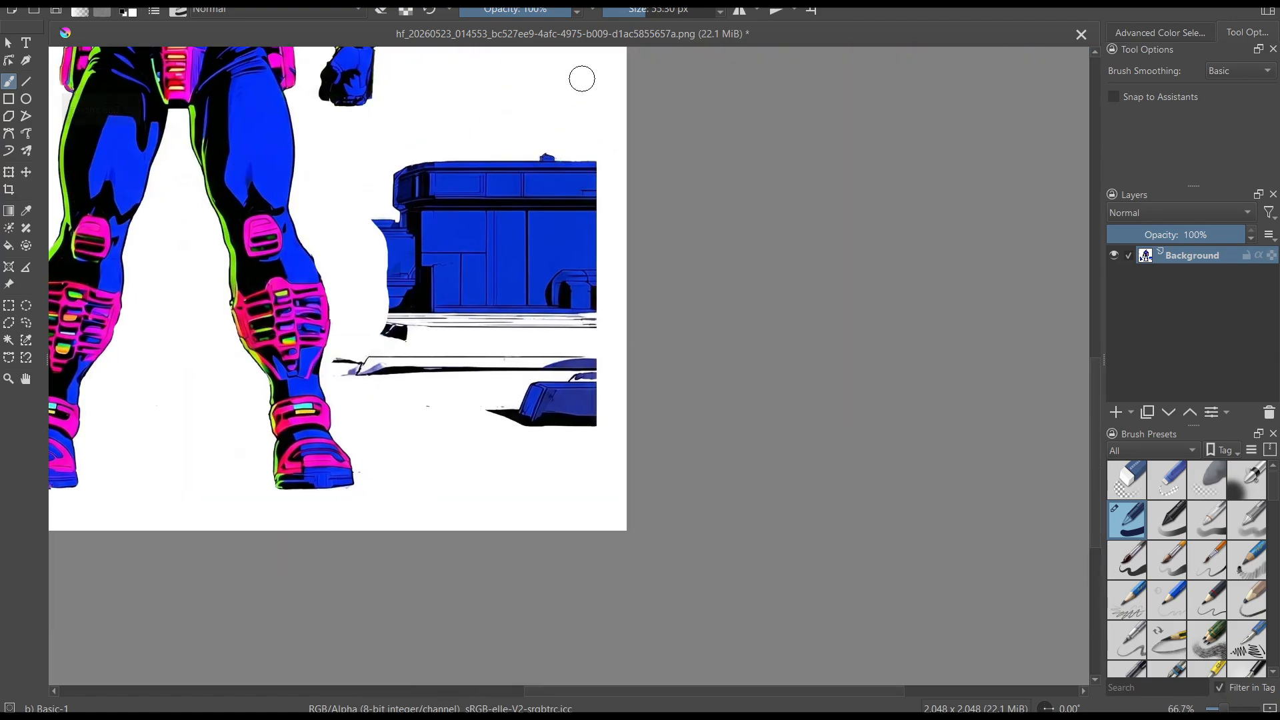
{"action": "left_click_drag", "start_coordinate": [581, 78], "coordinate": [400, 287]}
{"action": "key", "text": "ctrl+z"}
{"action": "key", "text": "ctrl+shift+z"}
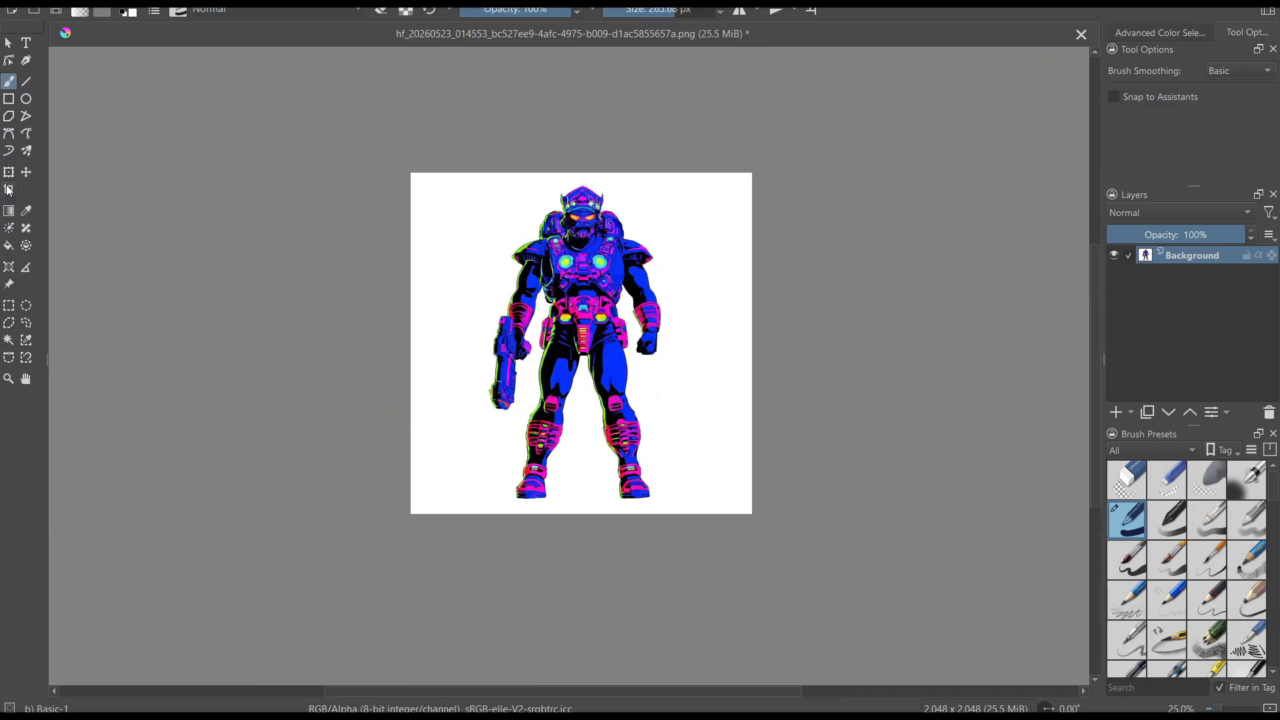
Crop the canvas to the character at 1,280 x 2,048 pixels, cutting off the leftover blue background
{"action": "left_click", "coordinate": [8, 189]}
{"action": "left_click_drag", "start_coordinate": [473, 172], "coordinate": [686, 514]}
{"action": "key", "text": "Return"}
{"action": "left_click", "coordinate": [10, 43]}
Save the cropped character as a PNG with compression 6 and the alpha channel stored, and close the image
{"action": "key", "text": "ctrl+s"}
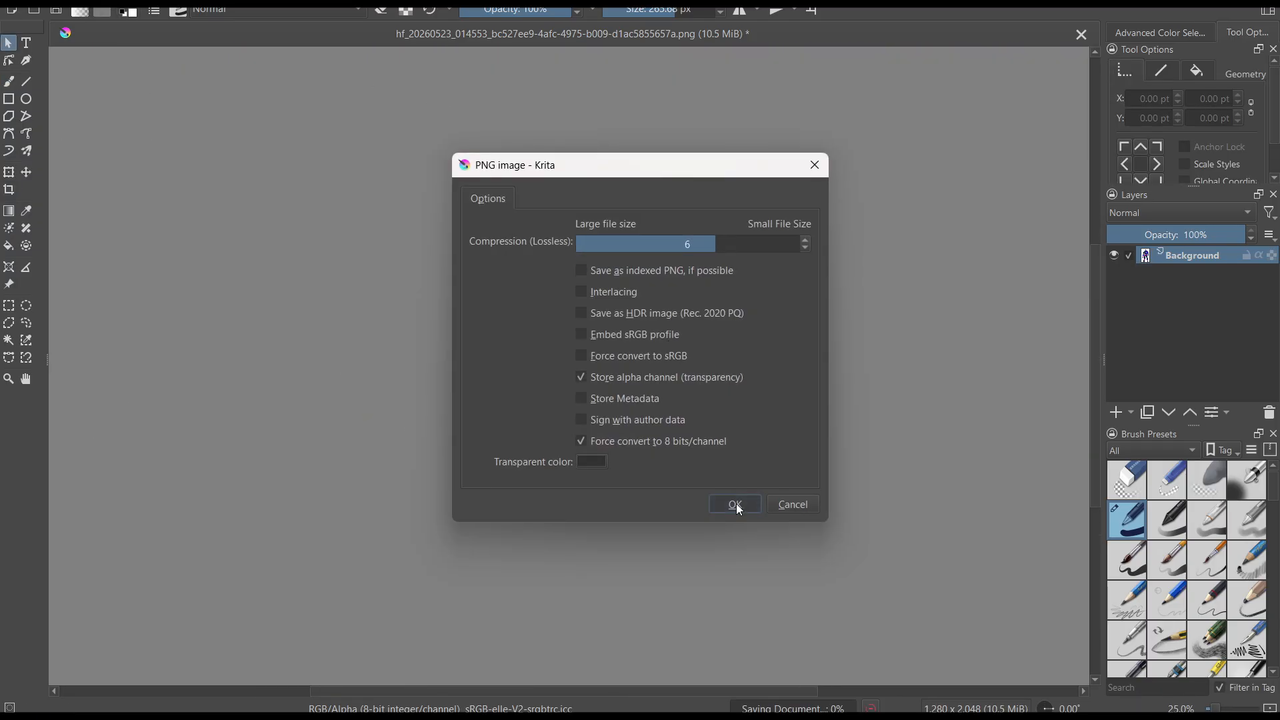
{"action": "left_click", "coordinate": [735, 507]}
{"action": "scroll", "coordinate": [686, 320], "scroll_direction": "up", "scroll_amount": 2}
{"action": "scroll", "coordinate": [684, 280], "scroll_direction": "down", "scroll_amount": 1}
{"action": "left_click_drag", "start_coordinate": [674, 264], "coordinate": [677, 284]}
{"action": "key", "text": "ctrl+w"}
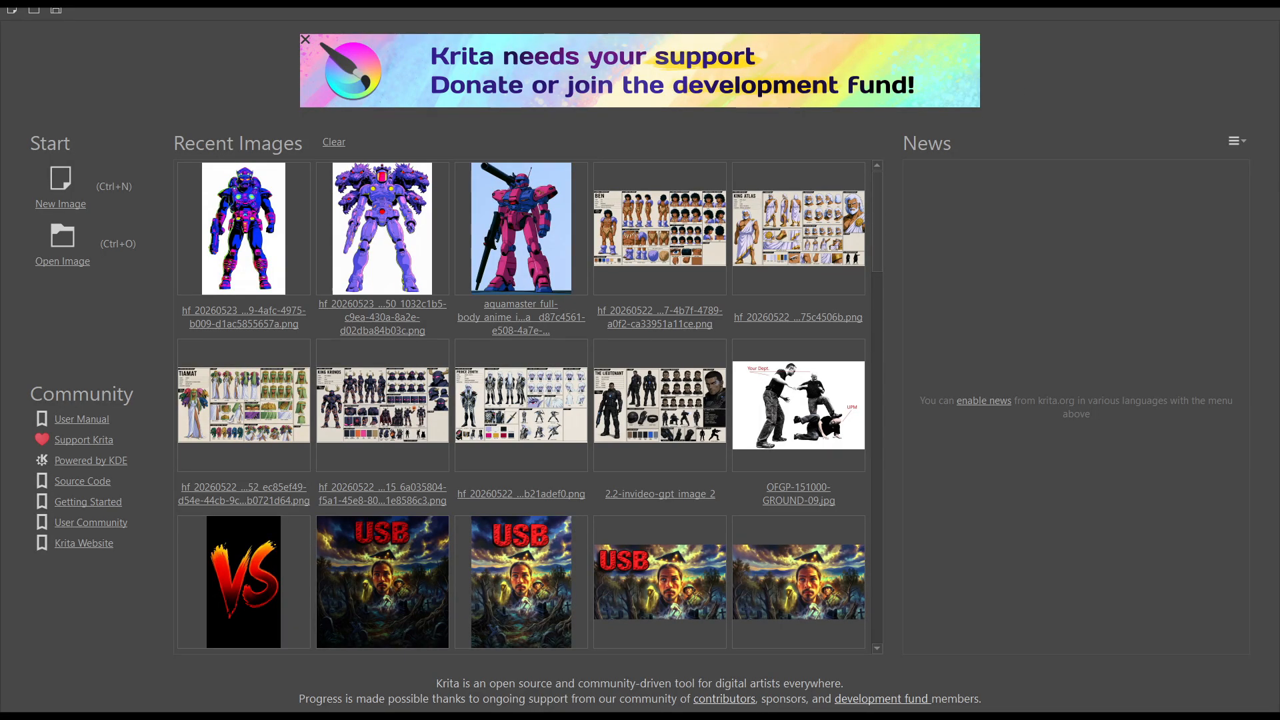
Switch to Higgsfield and download the pink-and-purple and the orange-and-blue armoured astronaut images
{"action": "left_click", "coordinate": [1185, 3]}
{"action": "left_click", "coordinate": [984, 4]}
{"action": "left_click", "coordinate": [659, 213]}
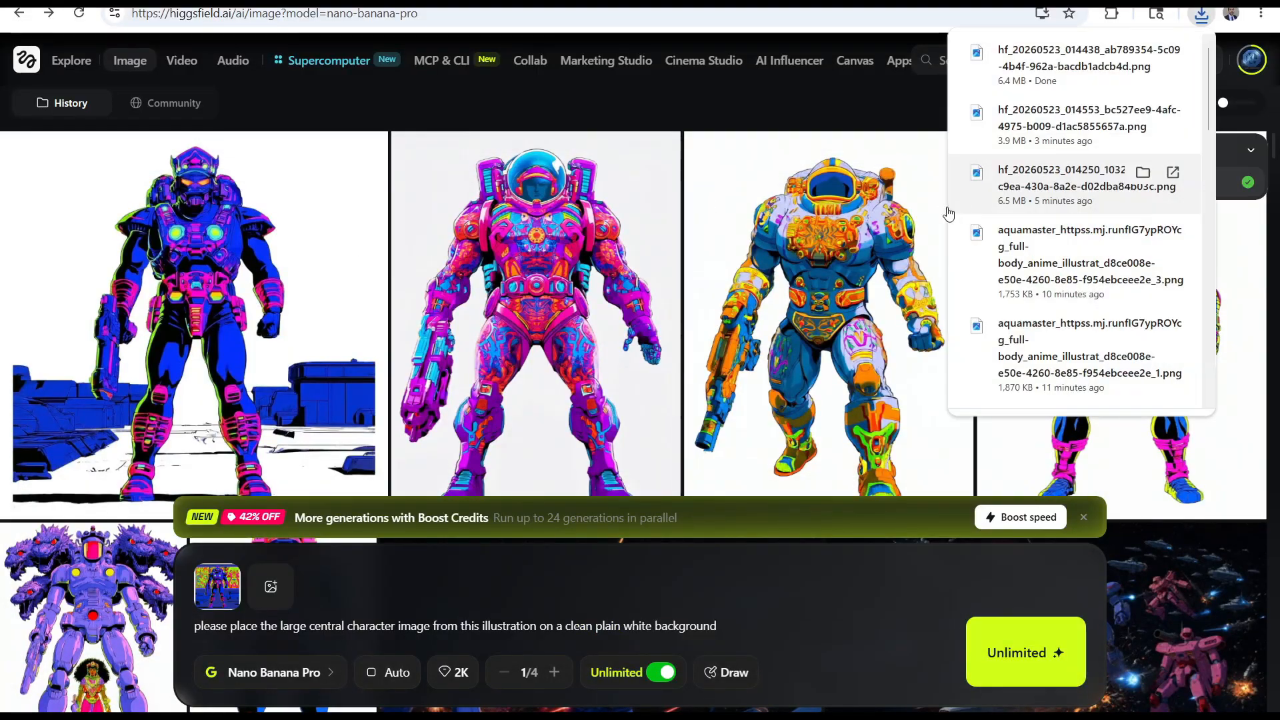
{"action": "left_click", "coordinate": [952, 214]}
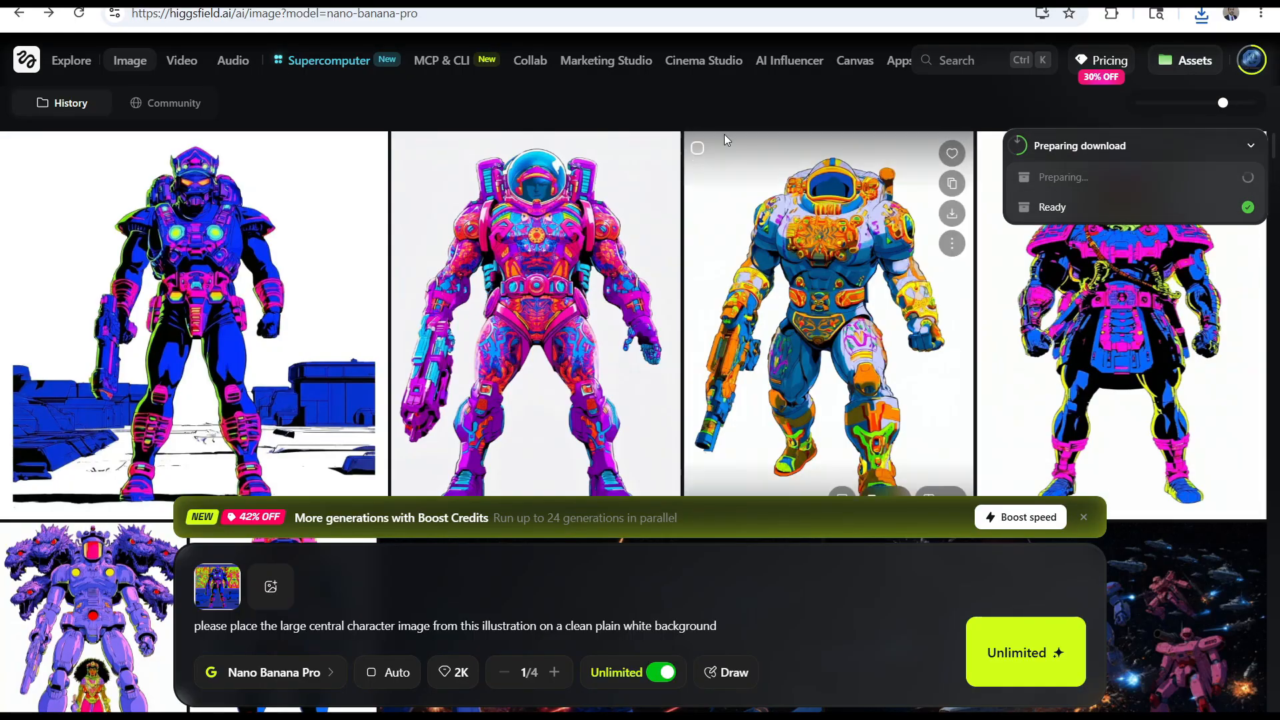
{"action": "scroll", "coordinate": [438, 248], "scroll_direction": "down", "scroll_amount": 5}
{"action": "scroll", "coordinate": [497, 154], "scroll_direction": "up", "scroll_amount": 5}
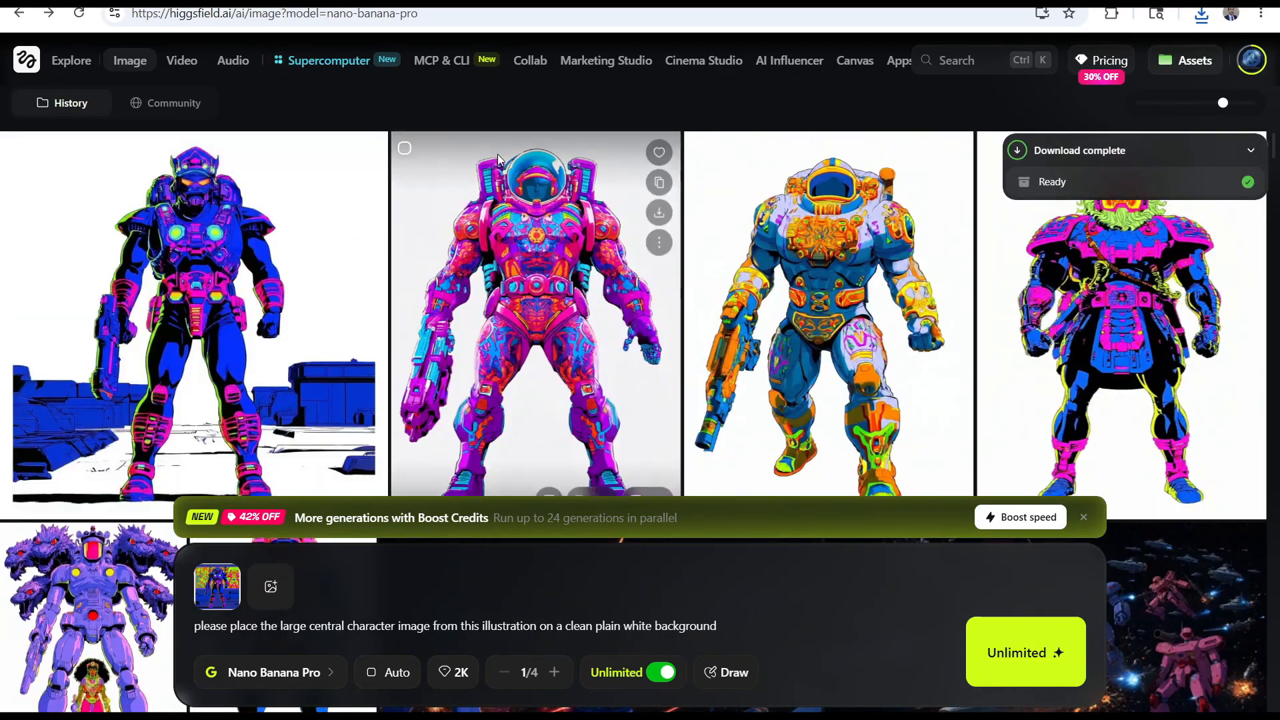
Open the Downloads folder and delete the backup copy of the edited character PNG and two other unneeded files
{"action": "left_click", "coordinate": [1201, 15]}
{"action": "left_click", "coordinate": [1160, 90]}
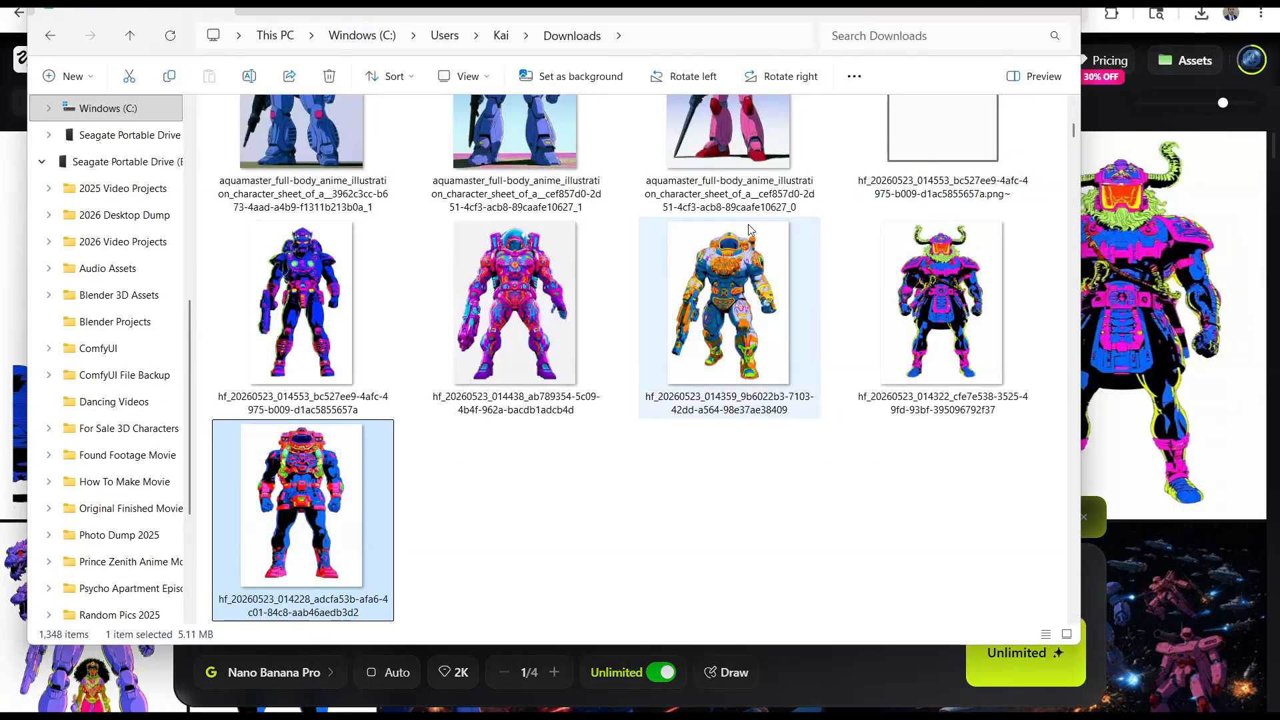
{"action": "scroll", "coordinate": [748, 230], "scroll_direction": "up", "scroll_amount": 1}
{"action": "left_click", "coordinate": [937, 222]}
{"action": "key", "text": "Delete"}
{"action": "scroll", "coordinate": [801, 287], "scroll_direction": "up", "scroll_amount": 3}
{"action": "scroll", "coordinate": [736, 303], "scroll_direction": "down", "scroll_amount": 7}
{"action": "left_click", "coordinate": [733, 267]}
{"action": "key", "text": "Delete"}
{"action": "left_click", "coordinate": [342, 214]}
{"action": "key", "text": "Delete"}
{"action": "scroll", "coordinate": [579, 327], "scroll_direction": "up", "scroll_amount": 10}
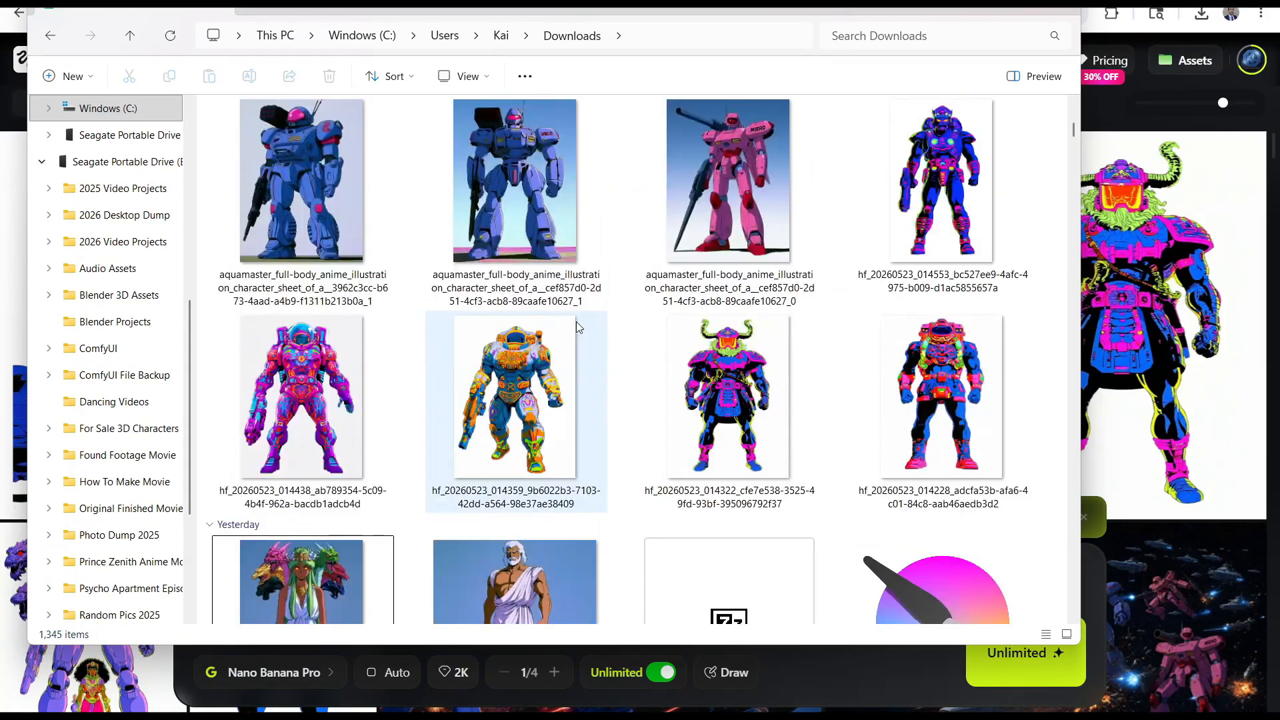
{"action": "left_click", "coordinate": [939, 200]}
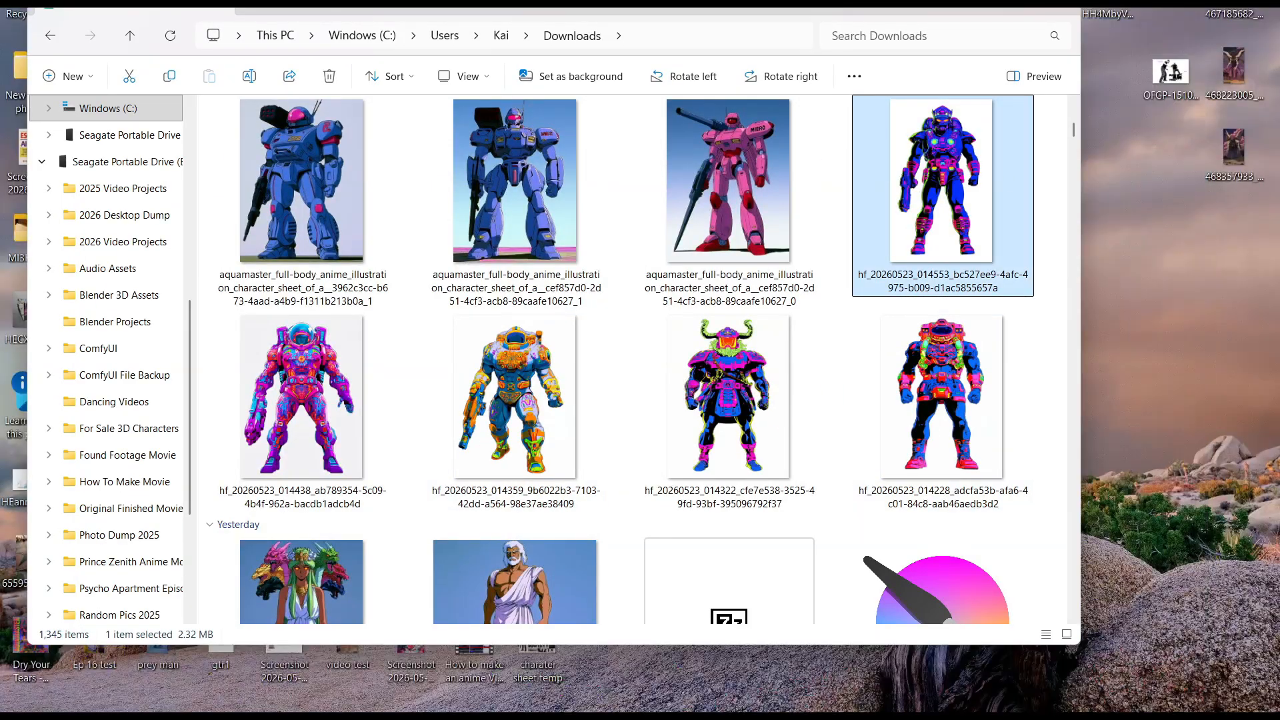
{"action": "key", "text": "alt+Tab"}
{"action": "key", "text": "ctrl+Tab"}
{"action": "left_click_drag", "start_coordinate": [1208, 159], "coordinate": [1101, 208]}
{"action": "left_click_drag", "start_coordinate": [1189, 207], "coordinate": [1143, 245]}
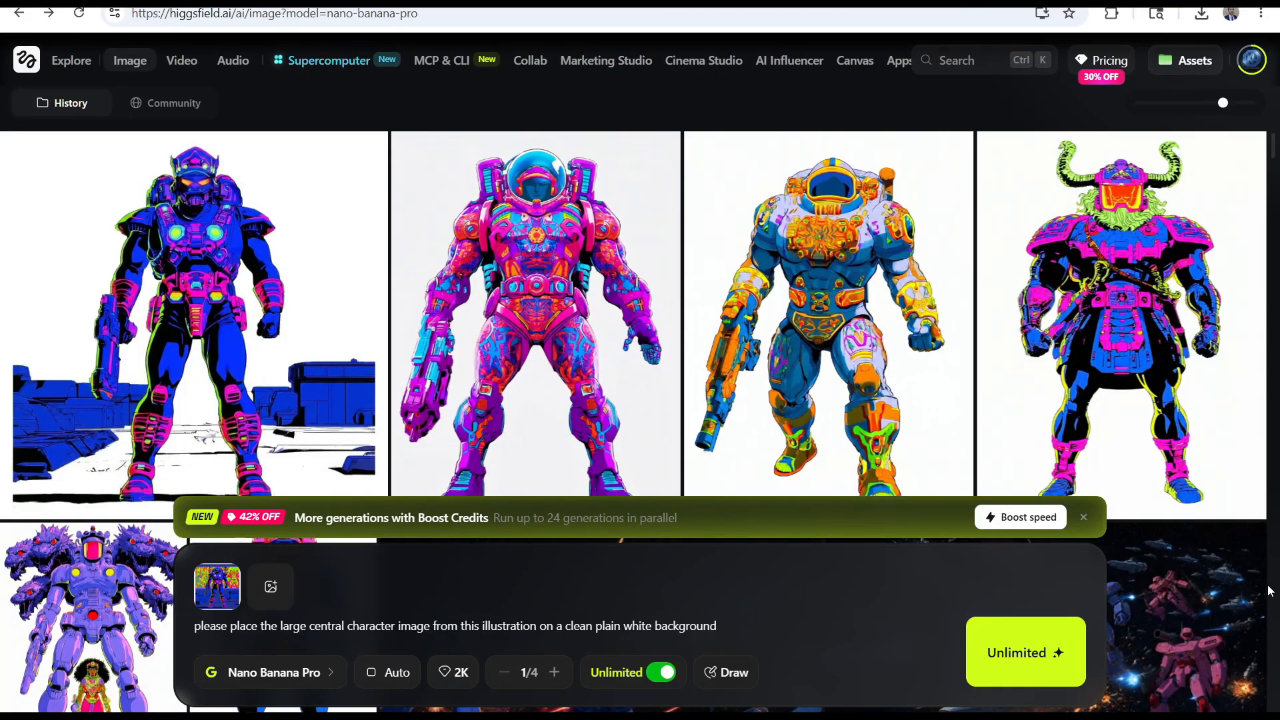
Reuse the battle image with blue energy blasts in Higgsfield and remove its robot references, keeping only the spaceship armada
{"action": "scroll", "coordinate": [545, 574], "scroll_direction": "down", "scroll_amount": 5}
{"action": "left_click", "coordinate": [1245, 301]}
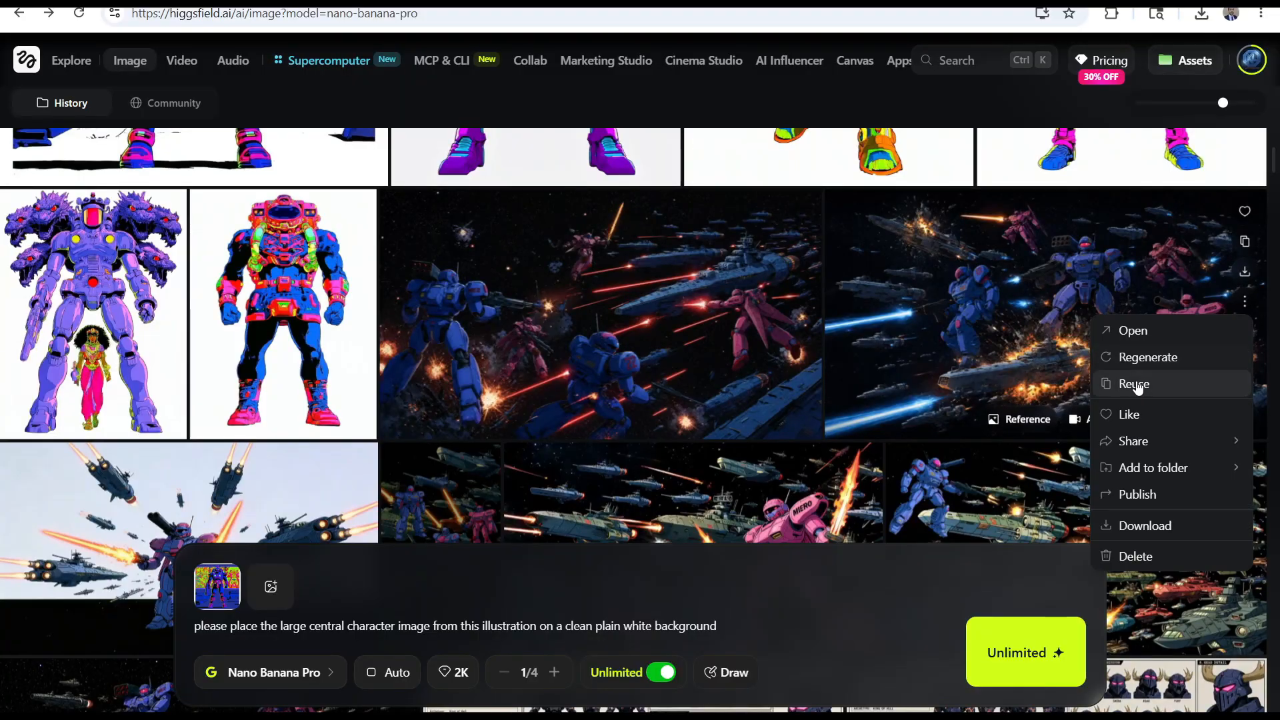
{"action": "left_click", "coordinate": [1138, 381]}
{"action": "left_click", "coordinate": [284, 553]}
{"action": "left_click", "coordinate": [284, 552]}
{"action": "left_click", "coordinate": [229, 553]}
{"action": "left_click", "coordinate": [229, 557]}
{"action": "left_click", "coordinate": [829, 109]}
{"action": "left_click", "coordinate": [231, 553]}
Add the pink armoured robot image from the Downloads folder as a reference for the battle prompt
{"action": "left_click", "coordinate": [415, 717]}
{"action": "left_click", "coordinate": [593, 598]}
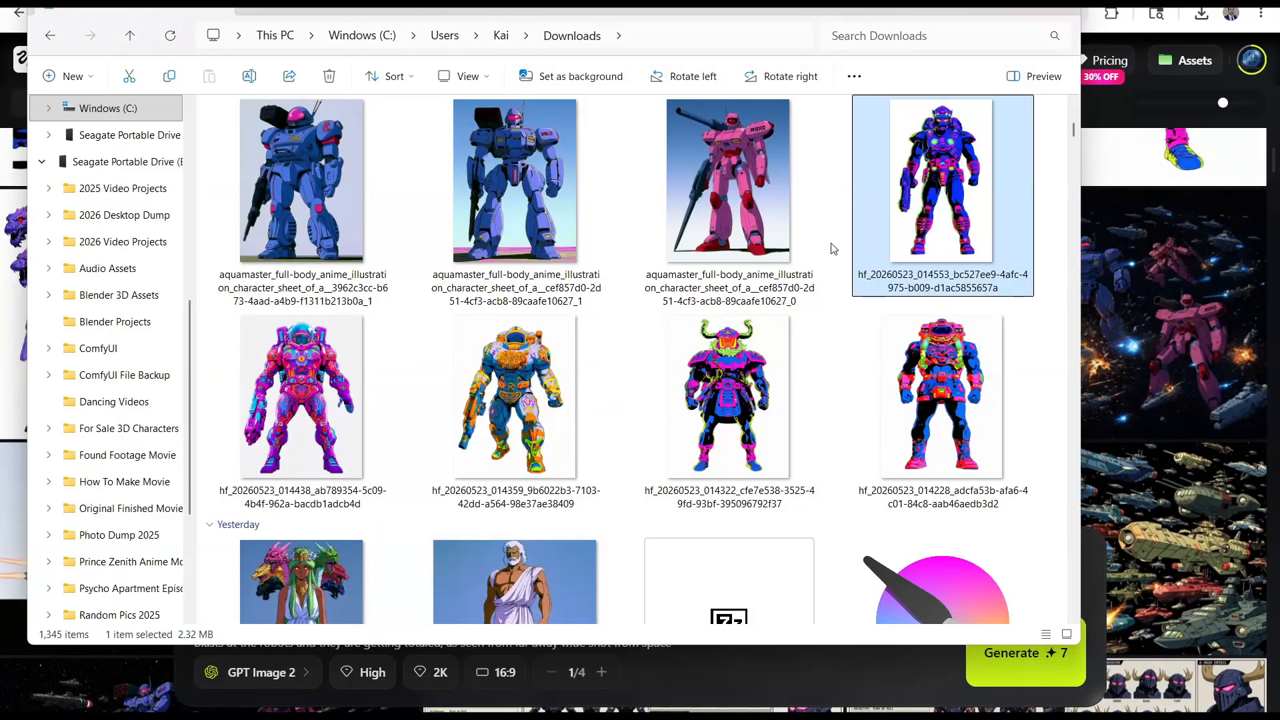
{"action": "left_click", "coordinate": [912, 375], "text": "shift"}
{"action": "left_click_drag", "start_coordinate": [571, 3], "coordinate": [928, 154]}
{"action": "left_click_drag", "start_coordinate": [660, 557], "coordinate": [228, 564]}
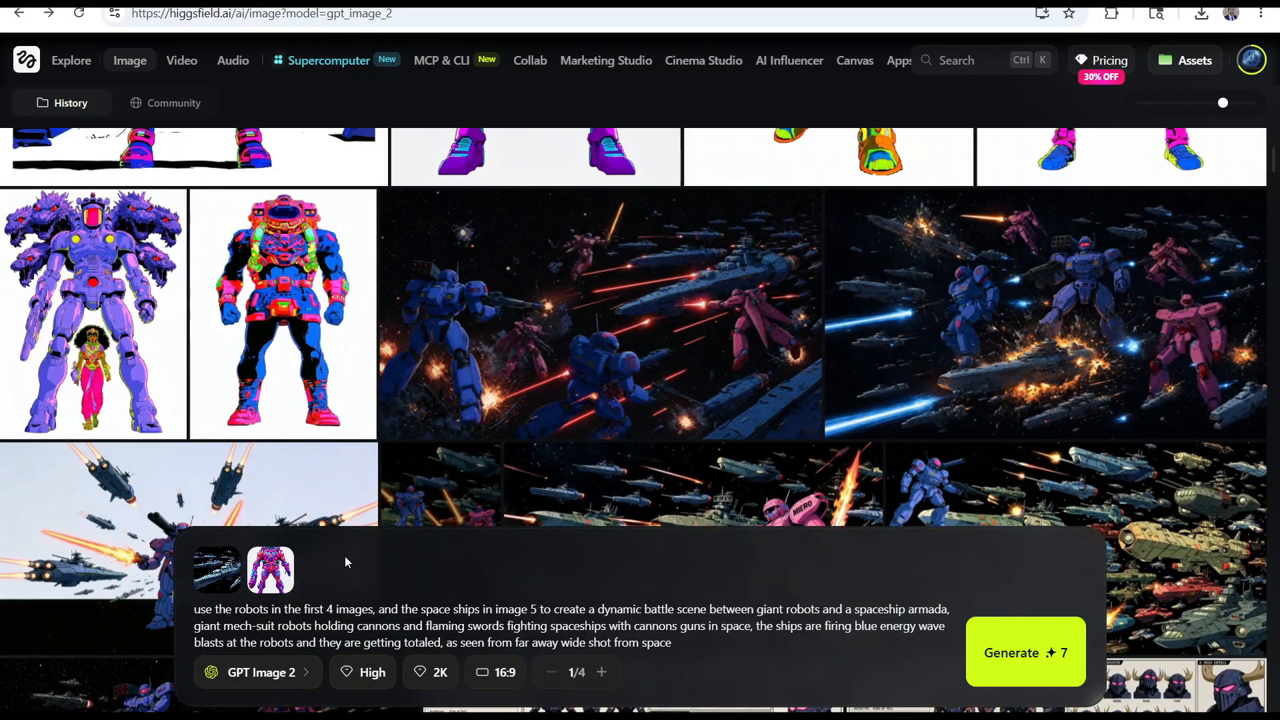
Add the orange-and-blue armoured robot and the horned purple-and-black warrior as further reference images
{"action": "left_click", "coordinate": [415, 717]}
{"action": "left_click", "coordinate": [587, 620]}
{"action": "left_click", "coordinate": [738, 106]}
{"action": "left_click", "coordinate": [324, 572]}
{"action": "double_click", "coordinate": [728, 190]}
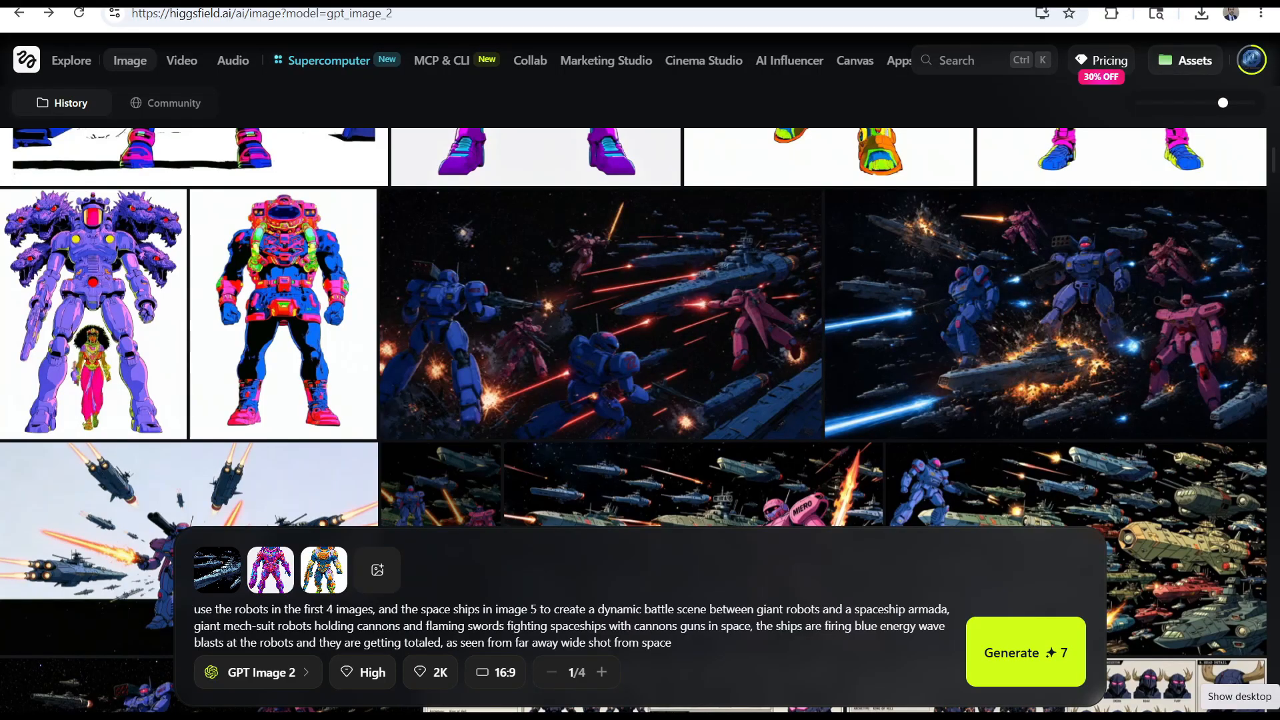
{"action": "left_click", "coordinate": [358, 580]}
{"action": "left_click", "coordinate": [472, 200]}
{"action": "left_click", "coordinate": [738, 553]}
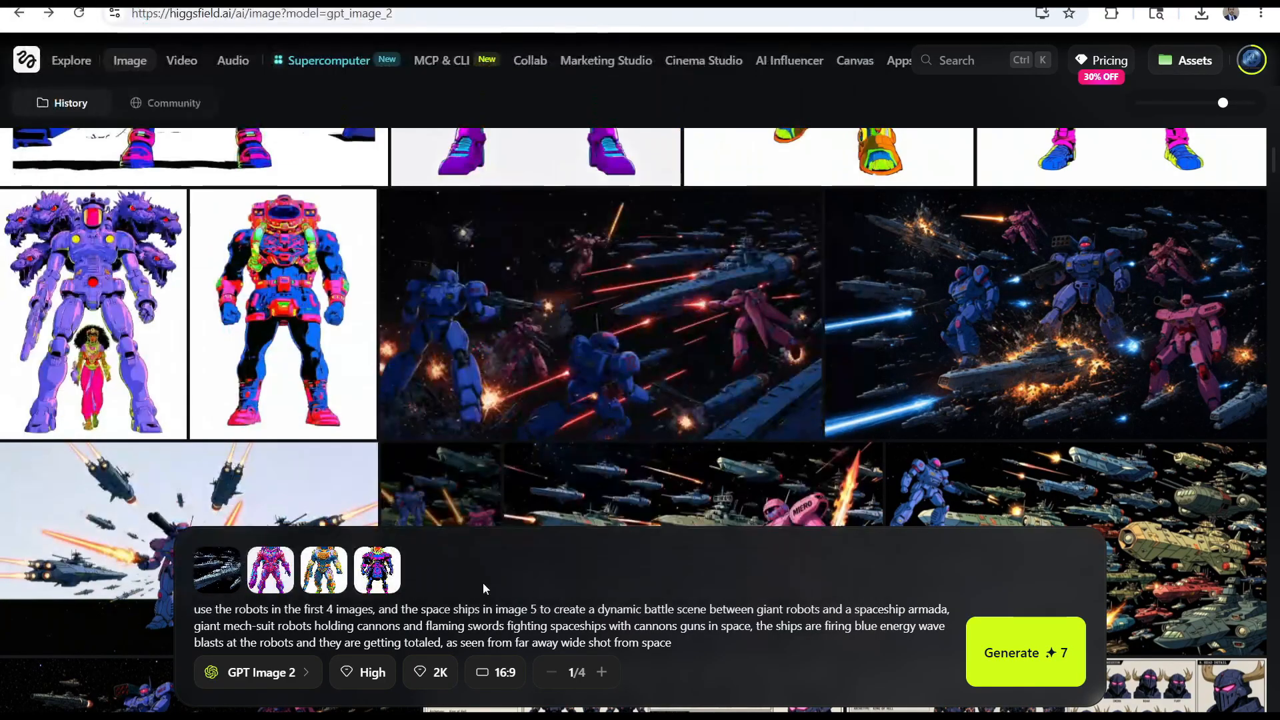
Add the purple mech as the fourth reference image and reorder the spaceship armada to be the fifth
{"action": "left_click_drag", "start_coordinate": [215, 571], "coordinate": [436, 571]}
{"action": "left_click", "coordinate": [434, 570]}
{"action": "left_click", "coordinate": [814, 400]}
{"action": "left_click", "coordinate": [743, 559]}
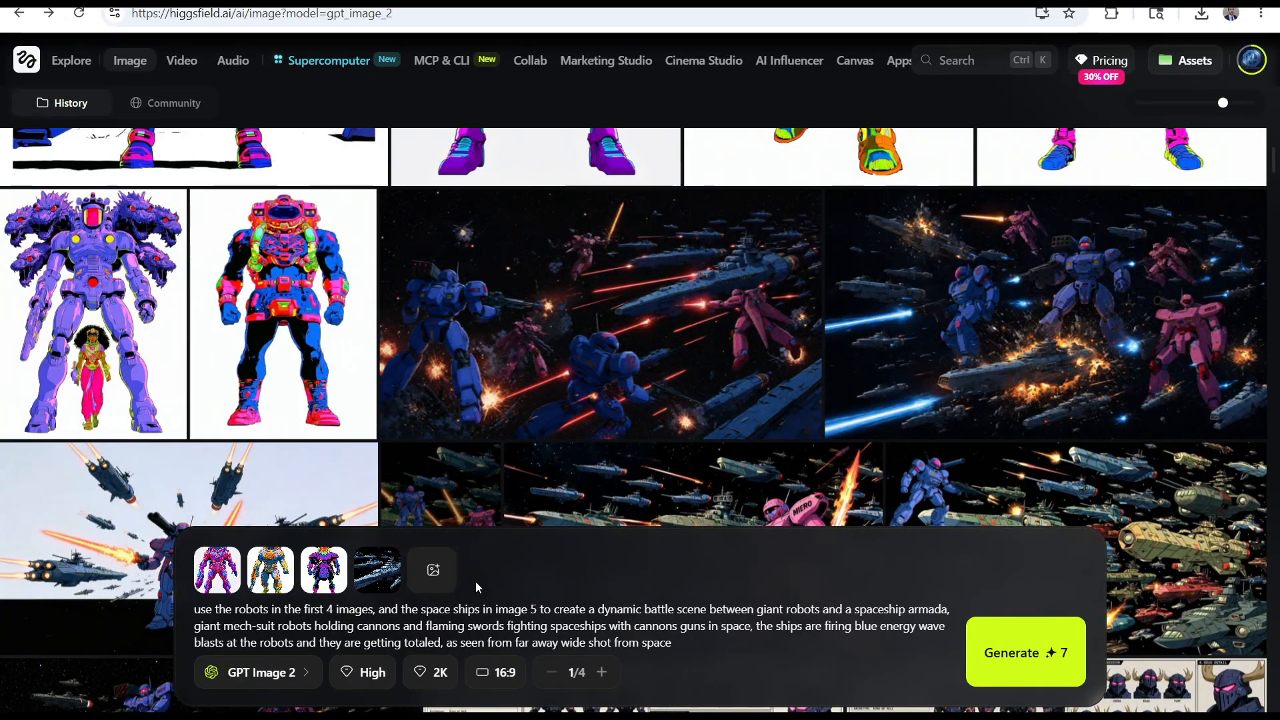
{"action": "left_click_drag", "start_coordinate": [370, 581], "coordinate": [433, 603]}
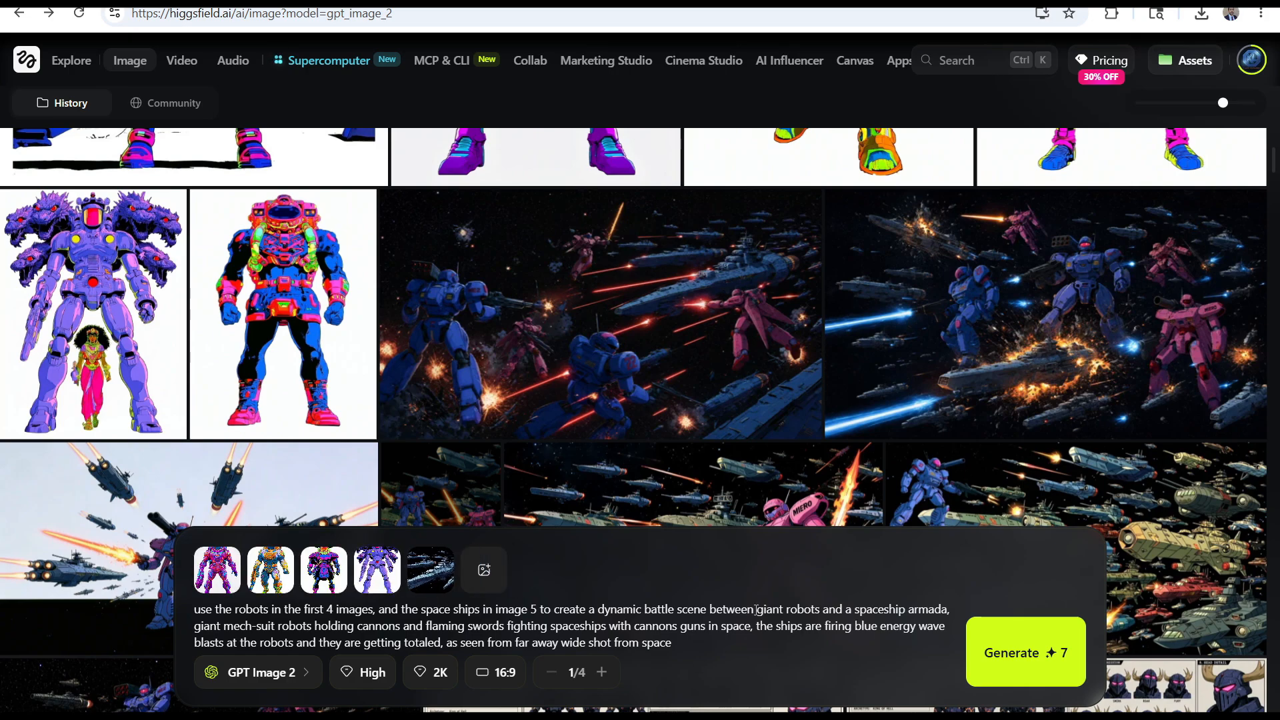
Expand the giant robot description with the pasted Jack Kirby-style wording, make "robots" plural, remove "surfing the Kali-Yuga" and add "plate armor"
{"action": "type", "text": "giant mech-suit battle robot similar to Lords of Light greater warrior god heavily robotic and stocky astronauts proto Indo-European gods in the style of Jack Kirby, surfing the Kali-Yuga, futuristic giant Hindu god astronaut, neon black light intricate detailed space-suit"}
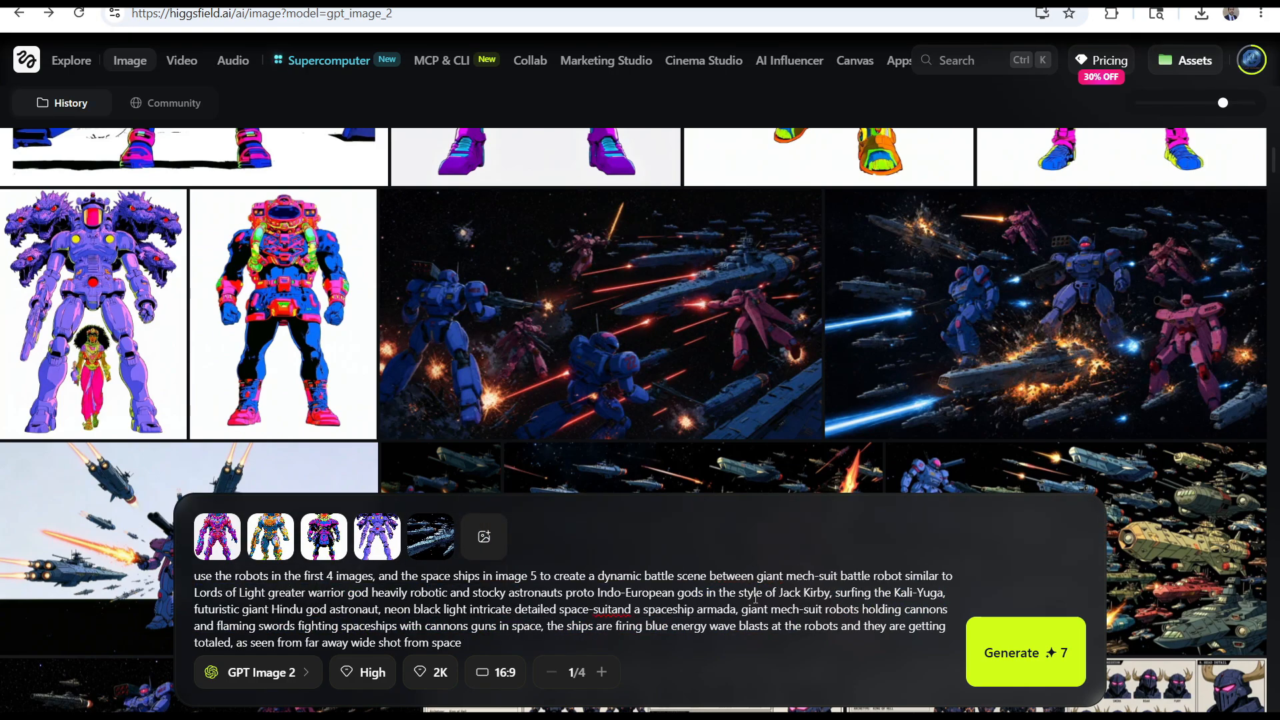
{"action": "type", "text": "s"}
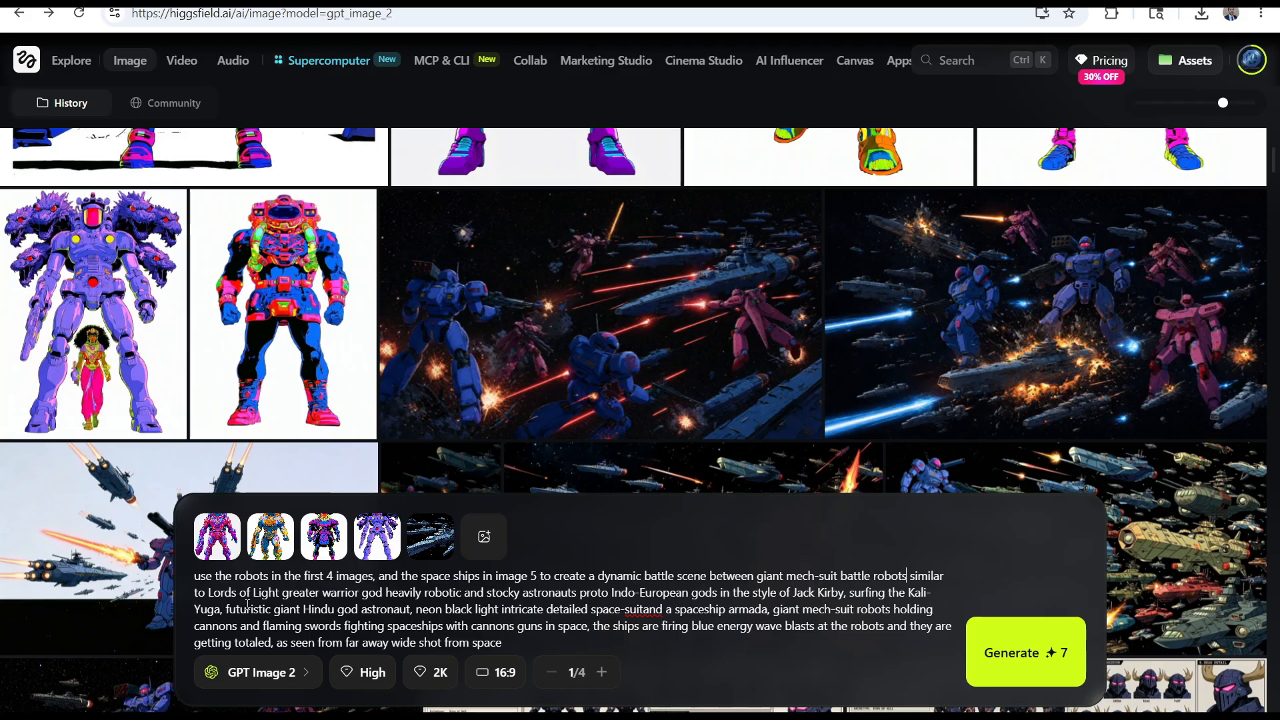
{"action": "key", "text": "BackSpace"}
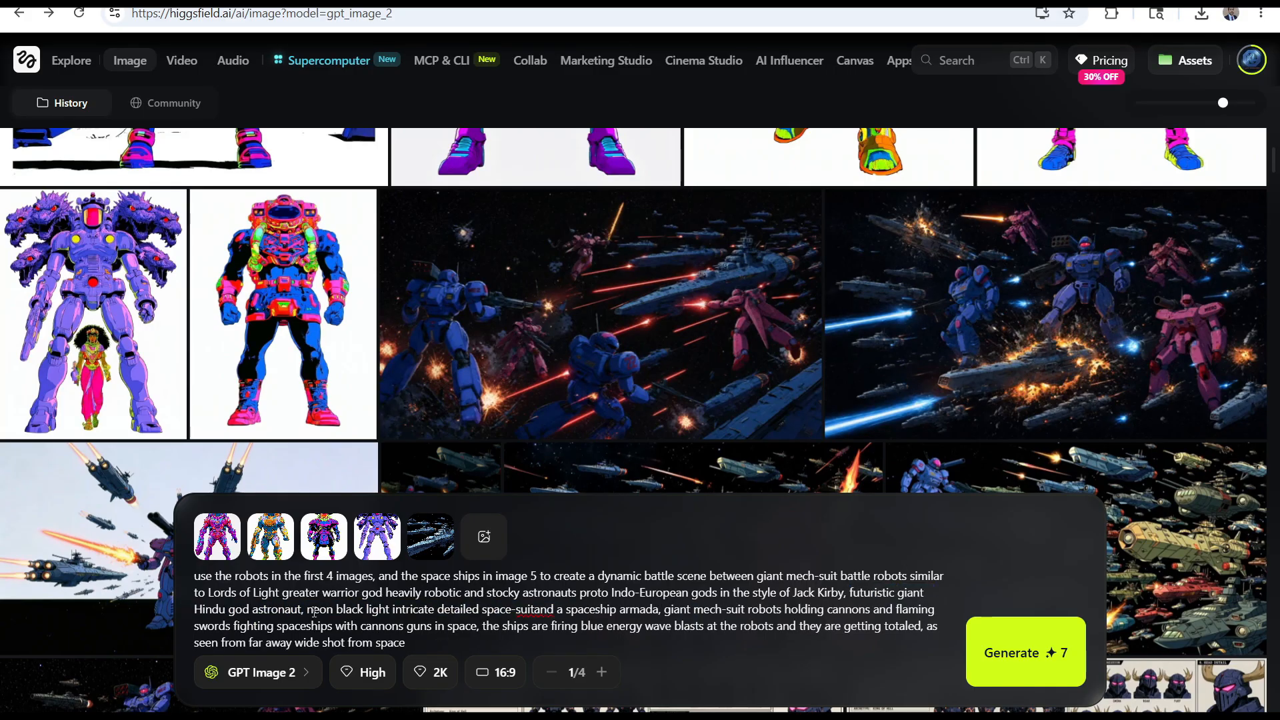
{"action": "type", "text": "plate armor "}
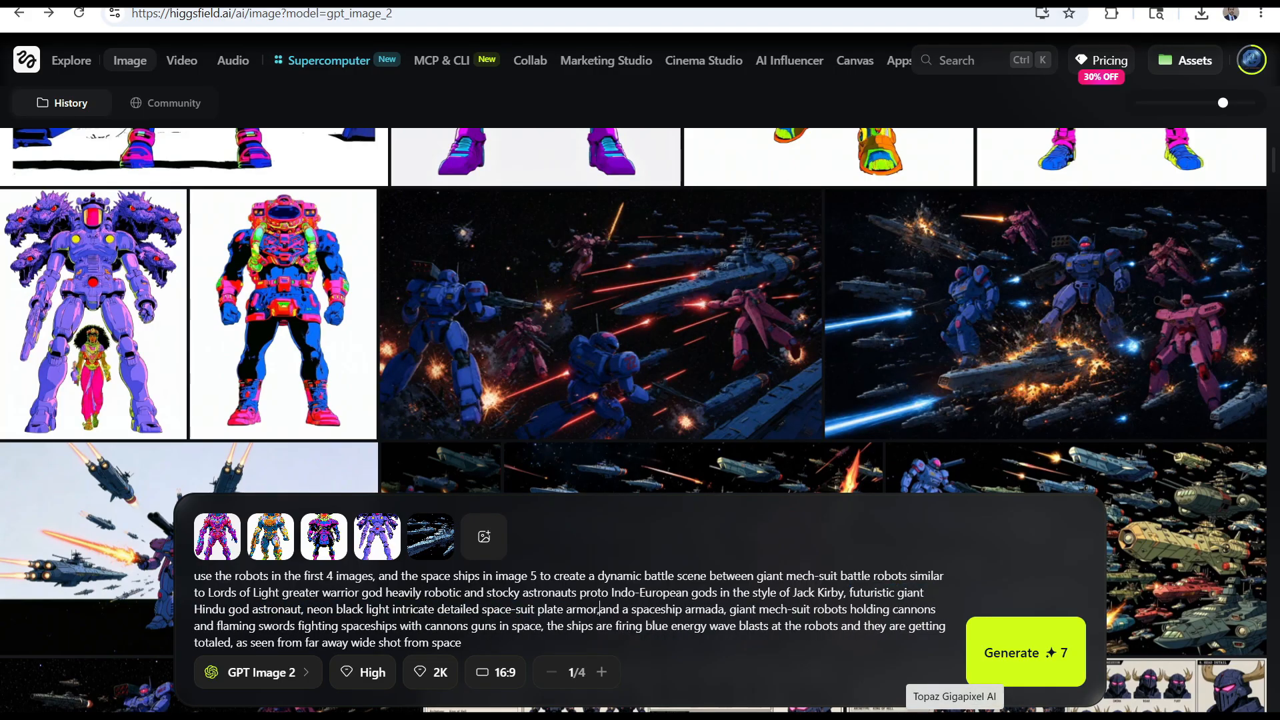
{"action": "type", "text": "fighting"}
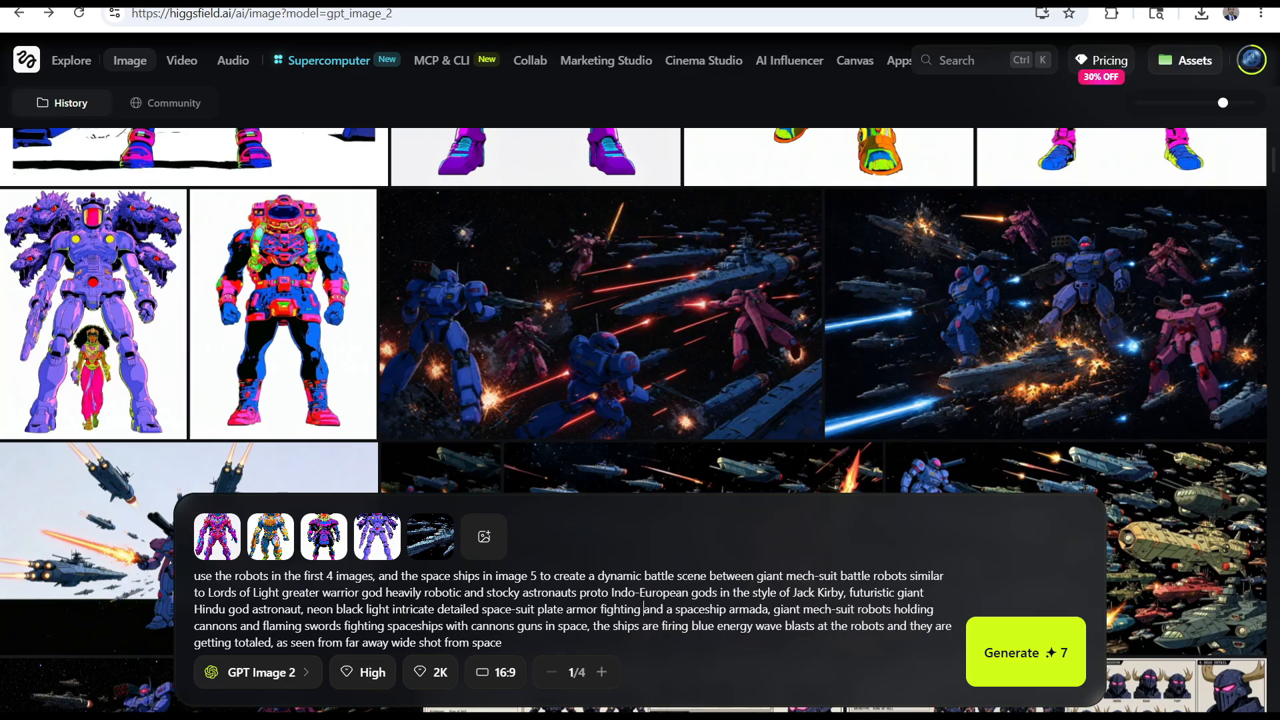
Replace "and" before "a spaceship armada" with "fighting" in the image prompt
{"action": "key", "text": "Delete"}
{"action": "key", "text": "Delete"}
{"action": "key", "text": "Delete"}
{"action": "key", "text": "Delete"}
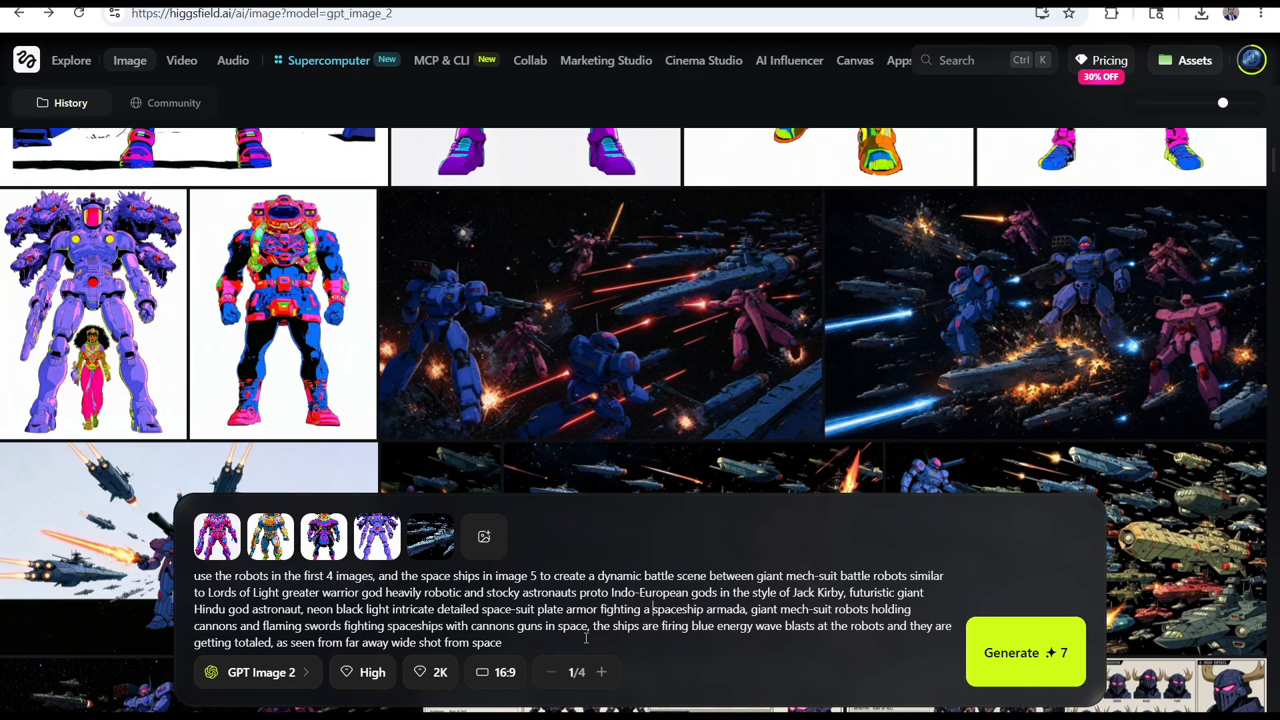
Rewrite the weapons wording as "with flaming swords and laser cannons" and delete the leftover phrase "cannons guns in space"
{"action": "left_click_drag", "start_coordinate": [263, 627], "coordinate": [750, 609]}
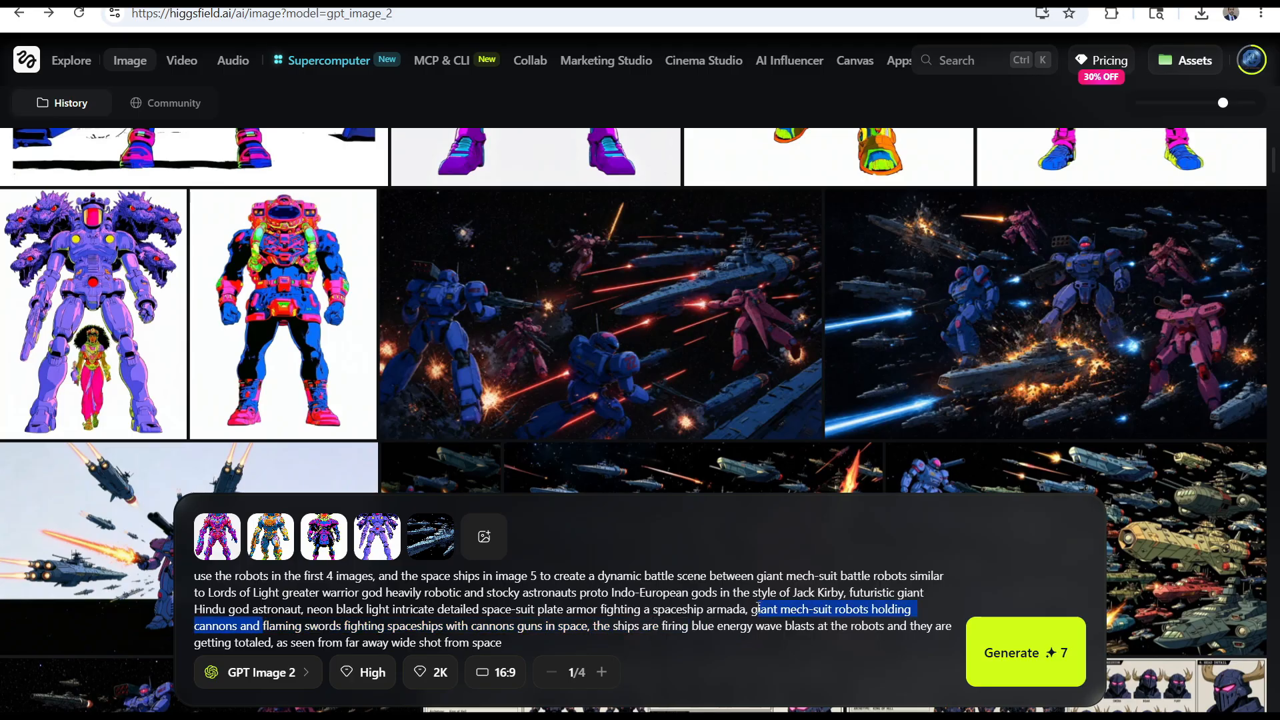
{"action": "type", "text": "with"}
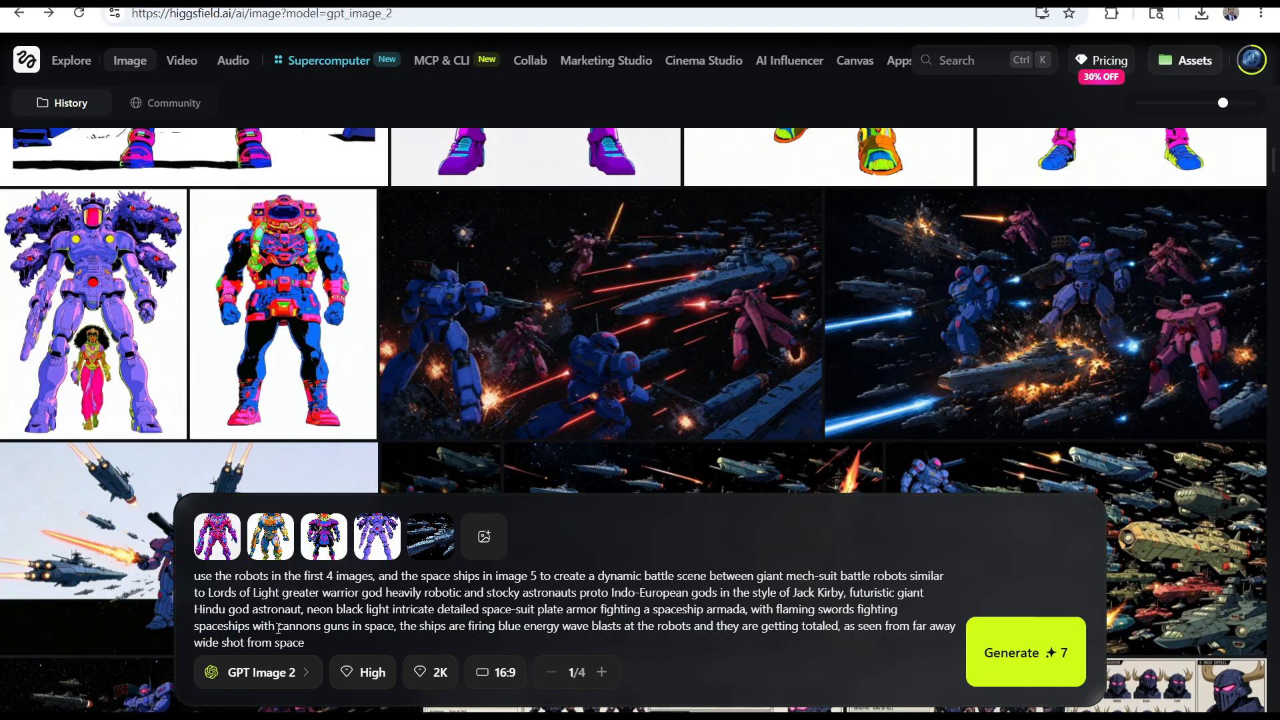
{"action": "left_click_drag", "start_coordinate": [277, 629], "coordinate": [869, 609]}
{"action": "type", "text": "and laser "}
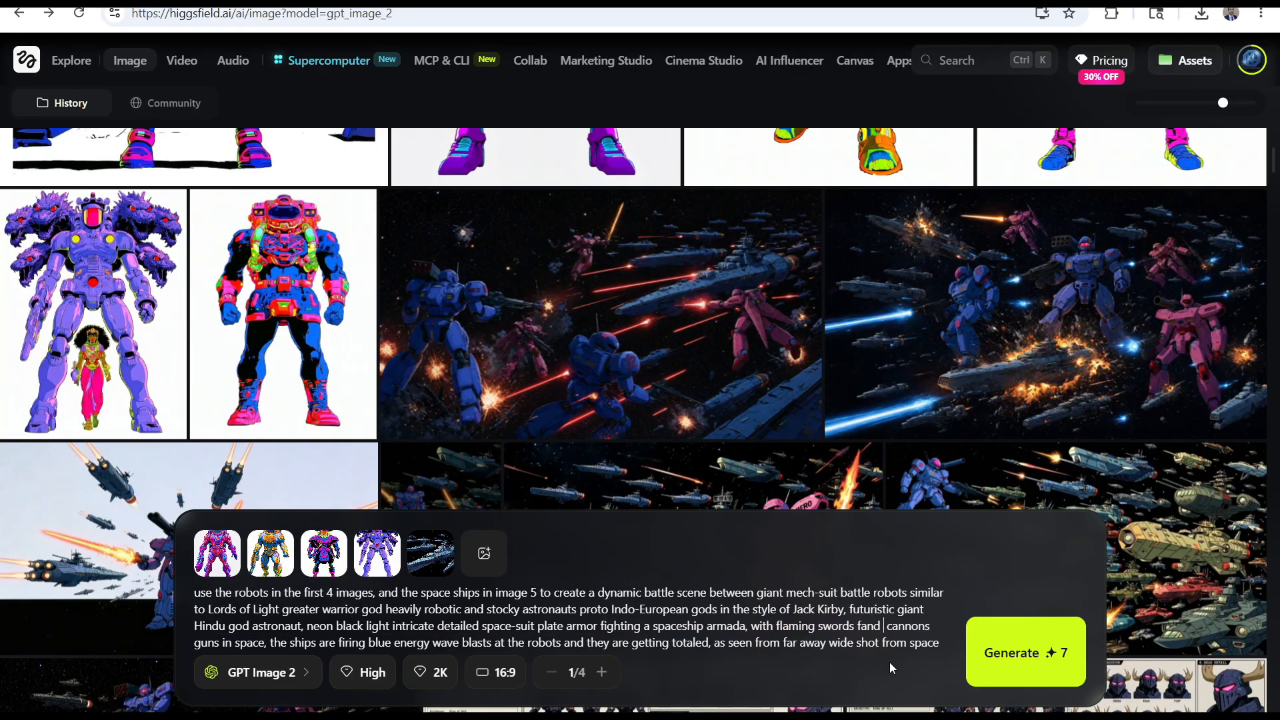
{"action": "type", "text": "cannons"}
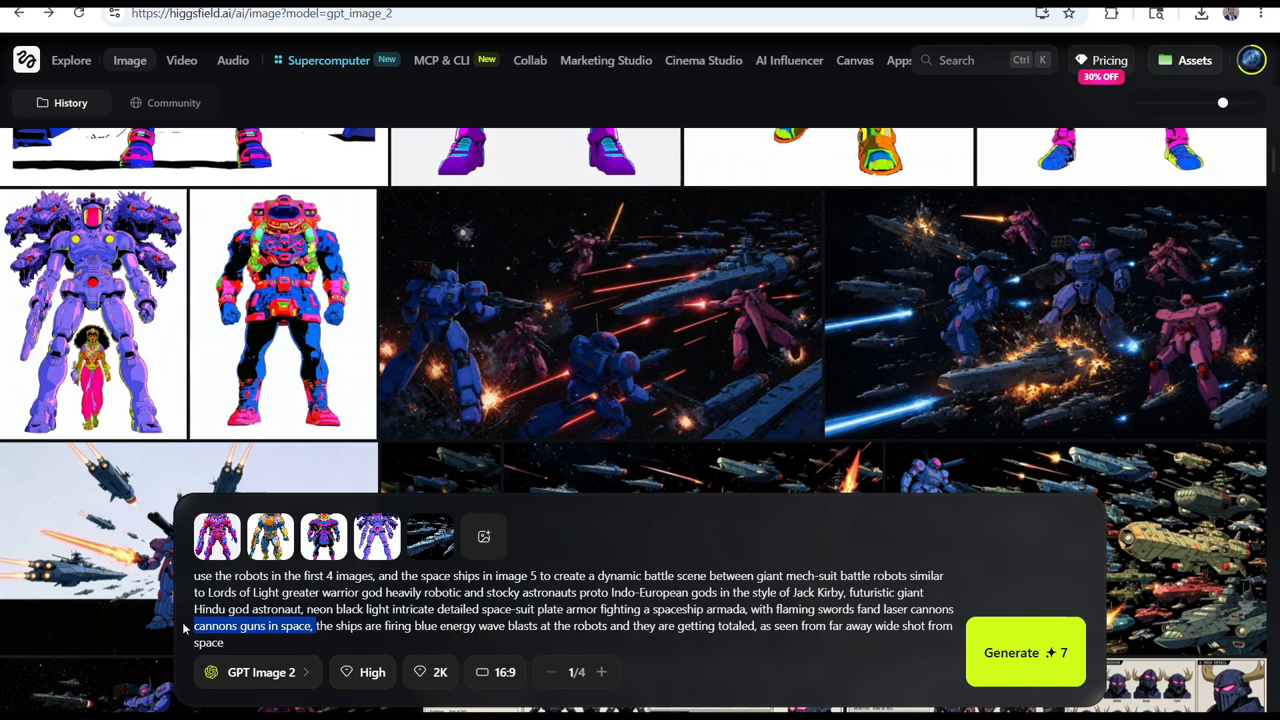
{"action": "key", "text": "BackSpace"}
Change the ships' energy blasts to red, rename the robots "robot-god astronauts", and generate the battle image
{"action": "double_click", "coordinate": [304, 642]}
{"action": "type", "text": "red"}
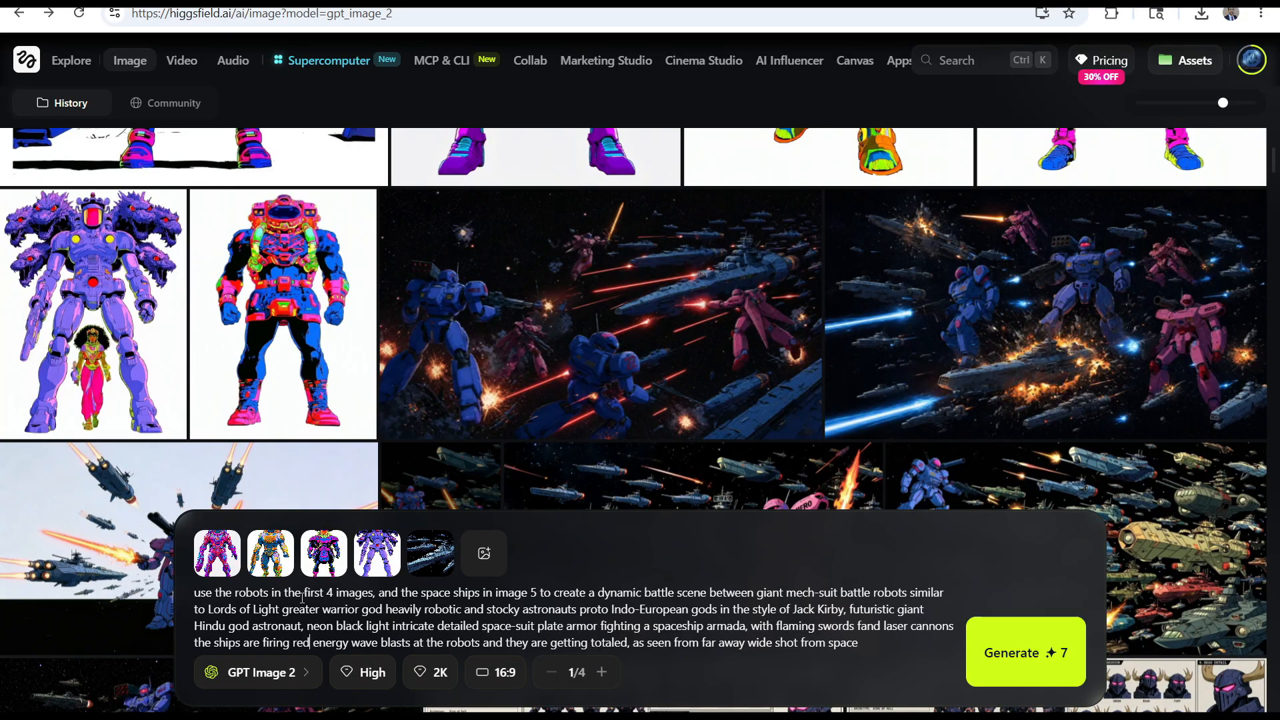
{"action": "key", "text": "BackSpace"}
{"action": "type", "text": "-god astronauts"}
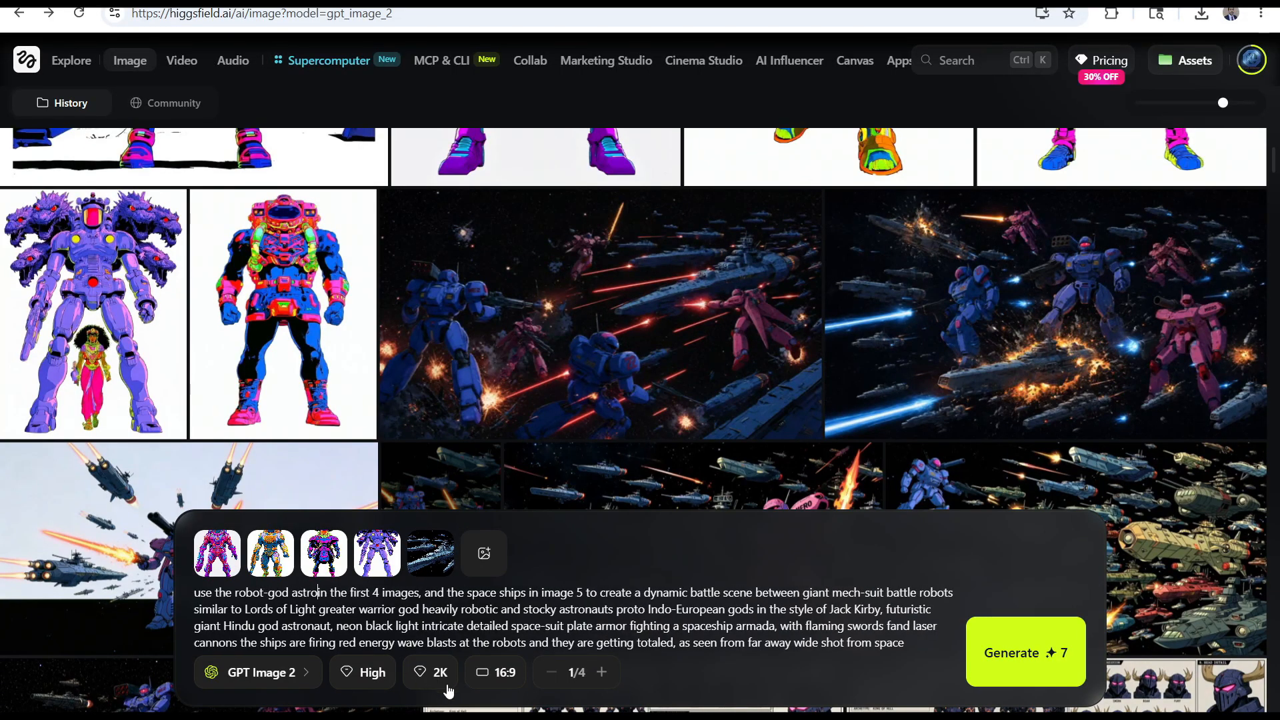
{"action": "left_click", "coordinate": [1033, 653]}
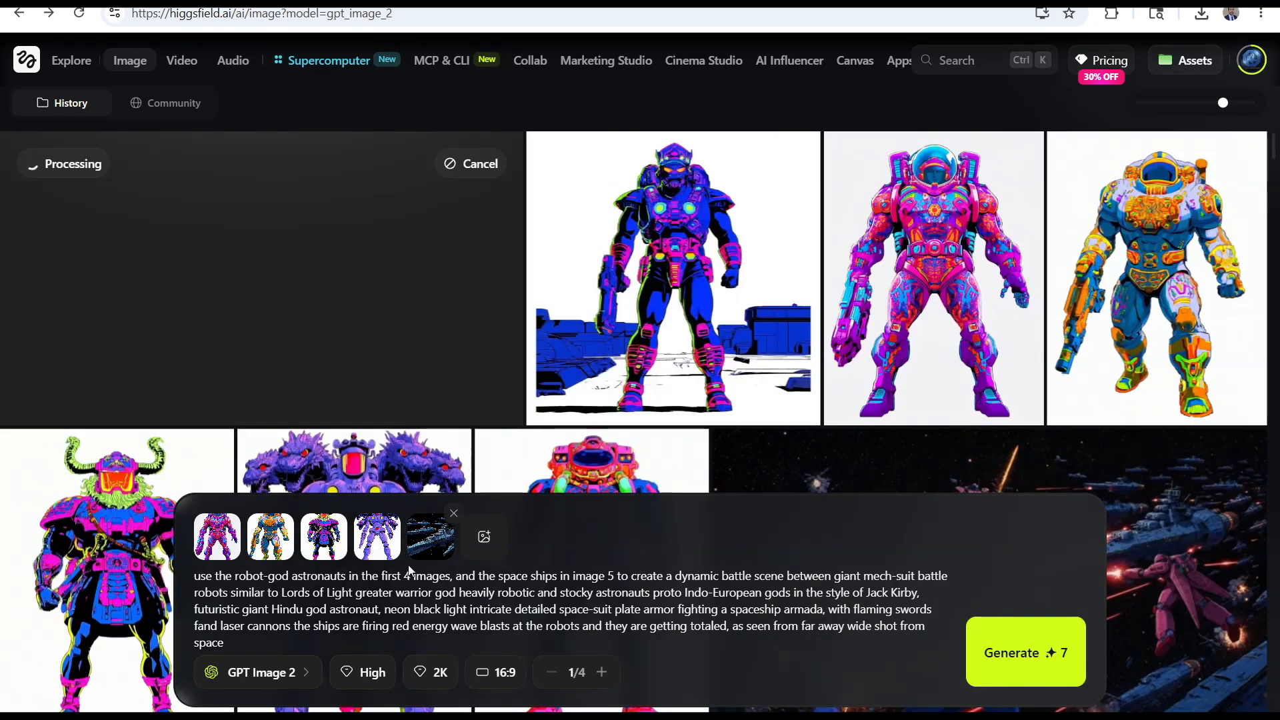
Replace the fifth reference image with the green-and-orange spaceship fleet image from the Downloads folder
{"action": "left_click", "coordinate": [485, 536]}
{"action": "scroll", "coordinate": [439, 238], "scroll_direction": "down", "scroll_amount": 5}
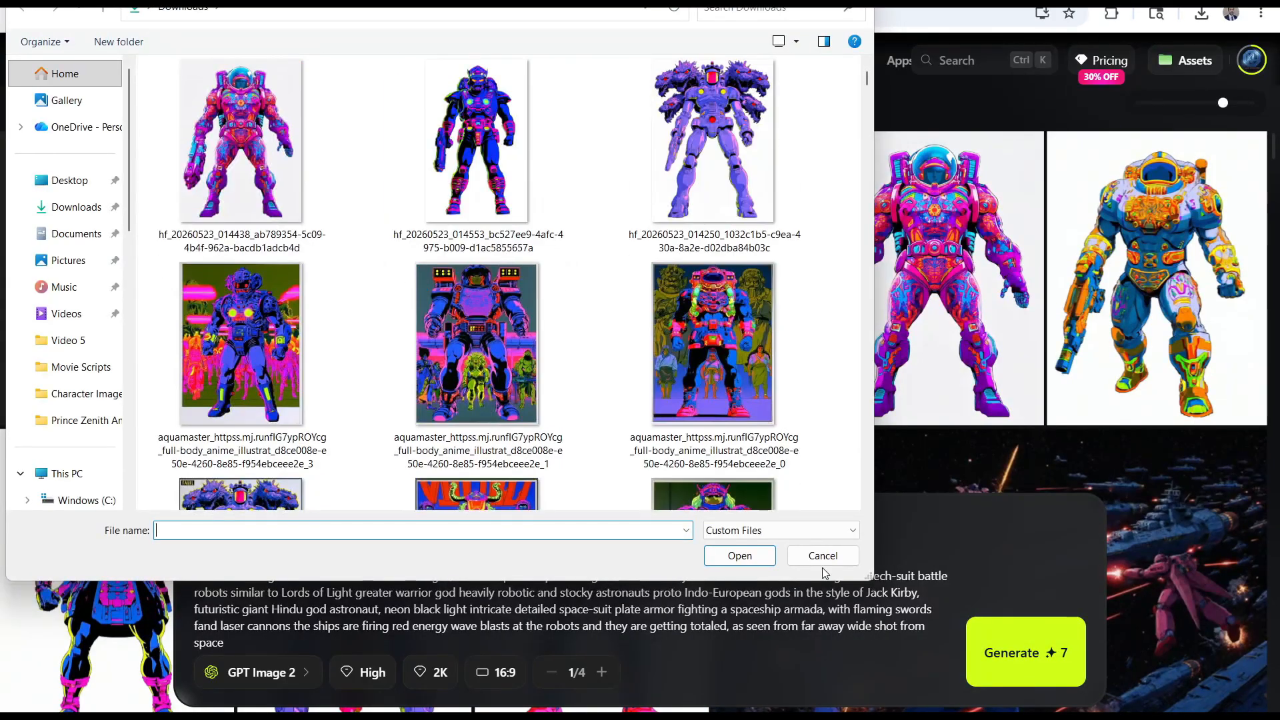
{"action": "scroll", "coordinate": [438, 237], "scroll_direction": "down", "scroll_amount": 8}
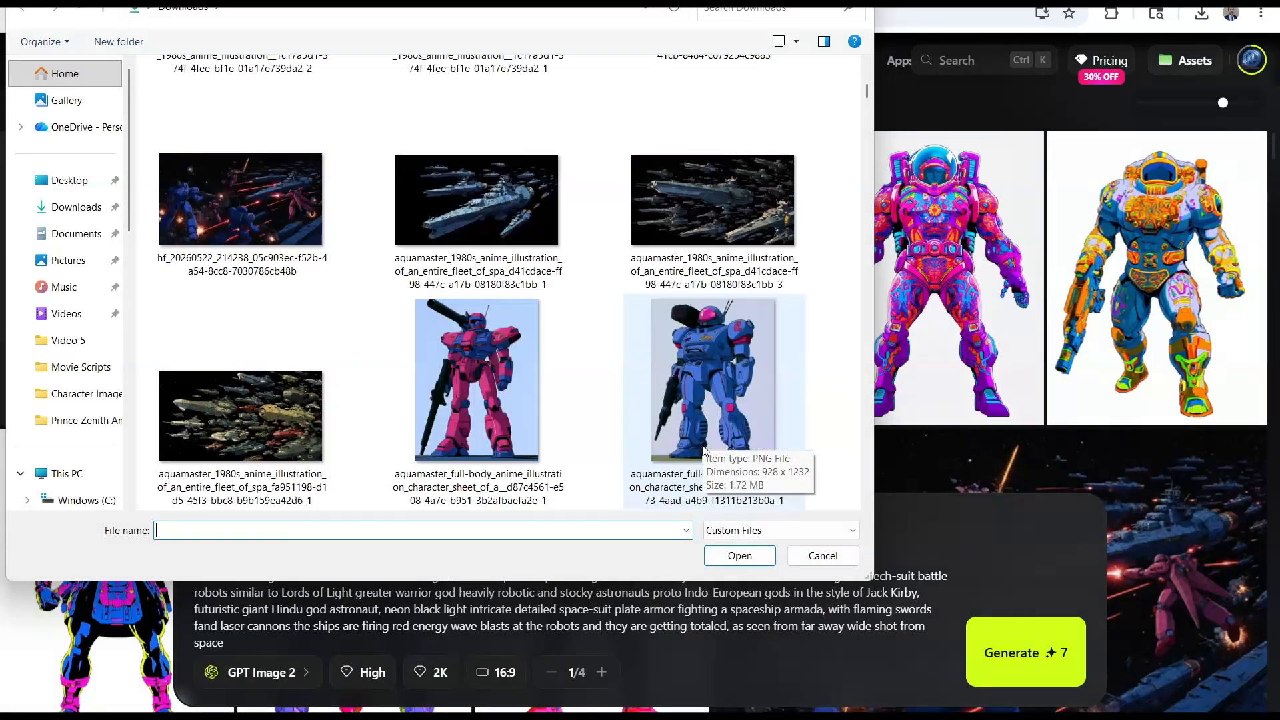
{"action": "left_click", "coordinate": [241, 416]}
{"action": "left_click", "coordinate": [739, 556]}
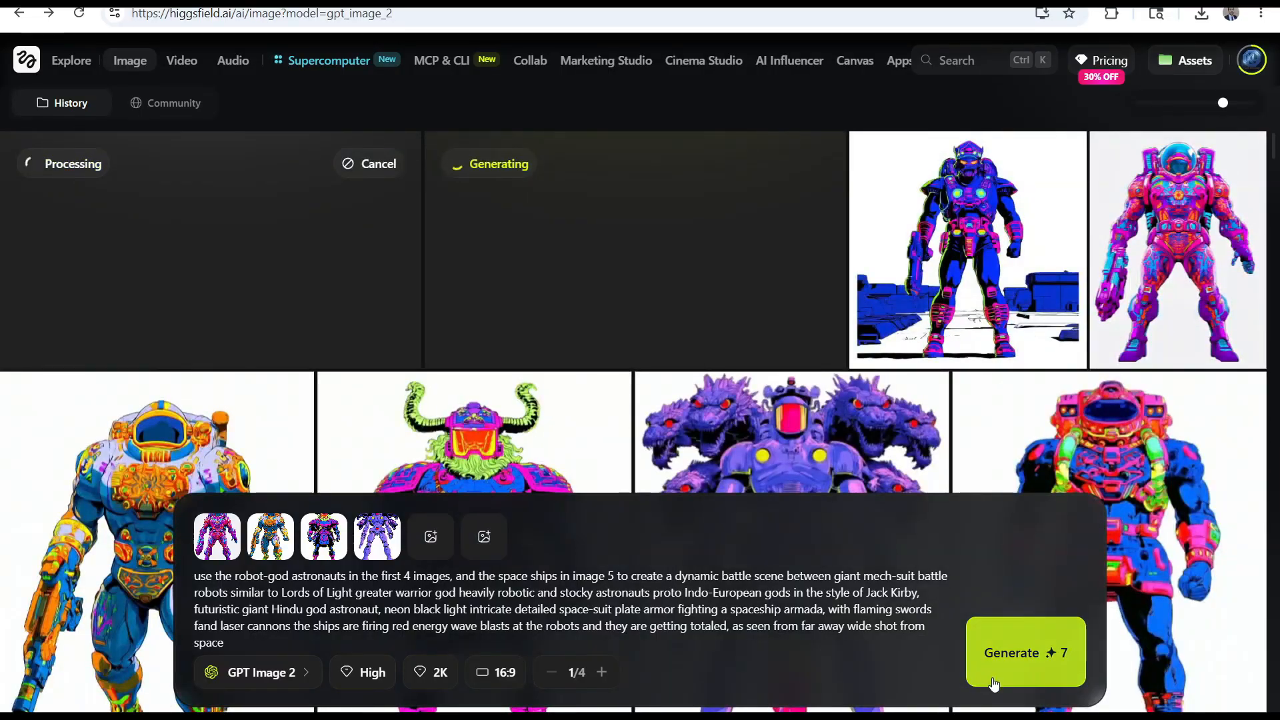
Add the blue-and-black armoured robot from the Downloads folder as the sixth reference image
{"action": "left_click", "coordinate": [485, 537]}
{"action": "left_click", "coordinate": [486, 367]}
{"action": "left_click", "coordinate": [740, 561]}
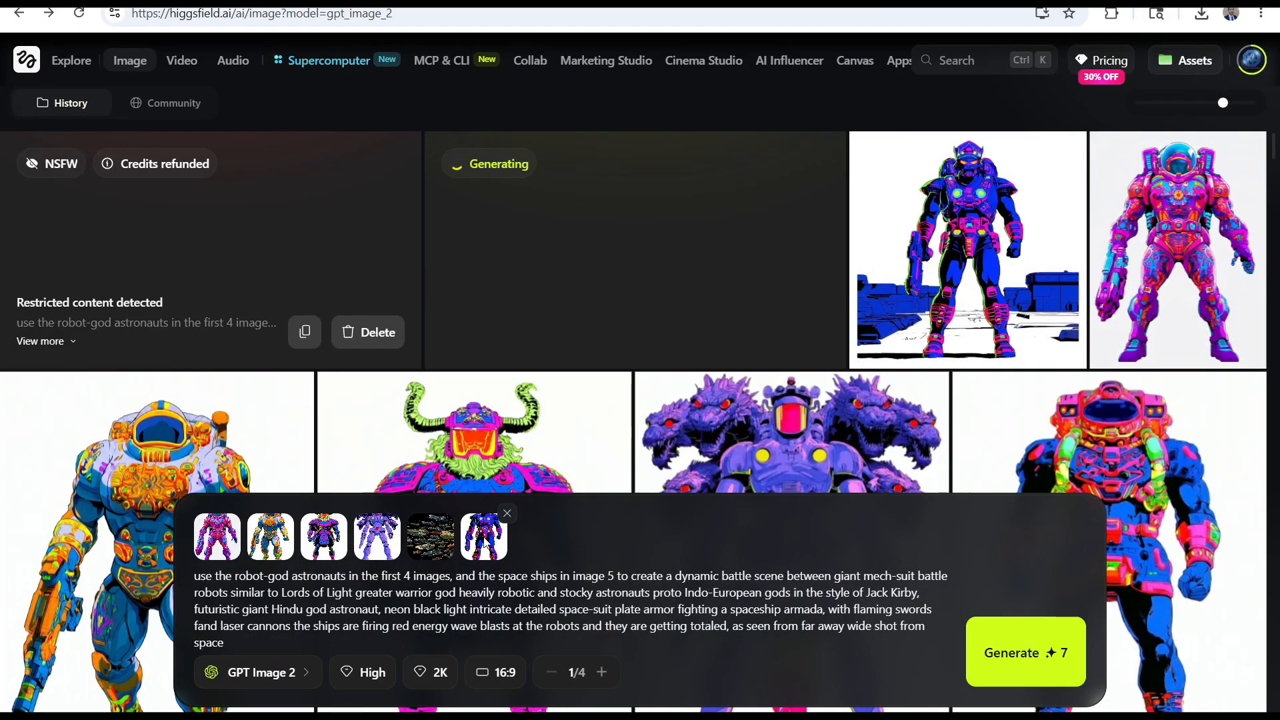
Move the blue robot ahead of the horned warrior, remove the pink robot reference, and generate another battle image
{"action": "left_click_drag", "start_coordinate": [484, 536], "coordinate": [324, 536]}
{"action": "left_click", "coordinate": [240, 515]}
{"action": "left_click", "coordinate": [419, 516]}
{"action": "key", "text": "Escape"}
{"action": "left_click", "coordinate": [1026, 652]}
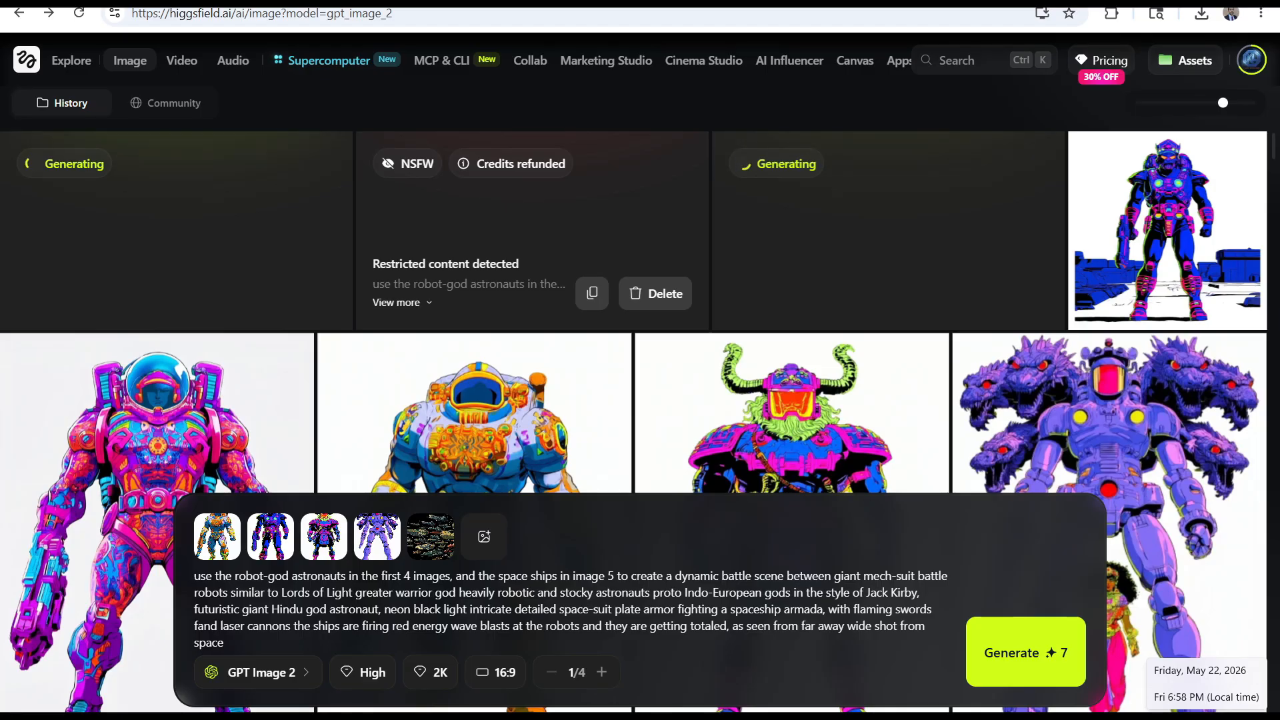
Copy the image prompt's battle description from "a dynamic battle scene" through "wide shot from space"
{"action": "left_click", "coordinate": [181, 60]}
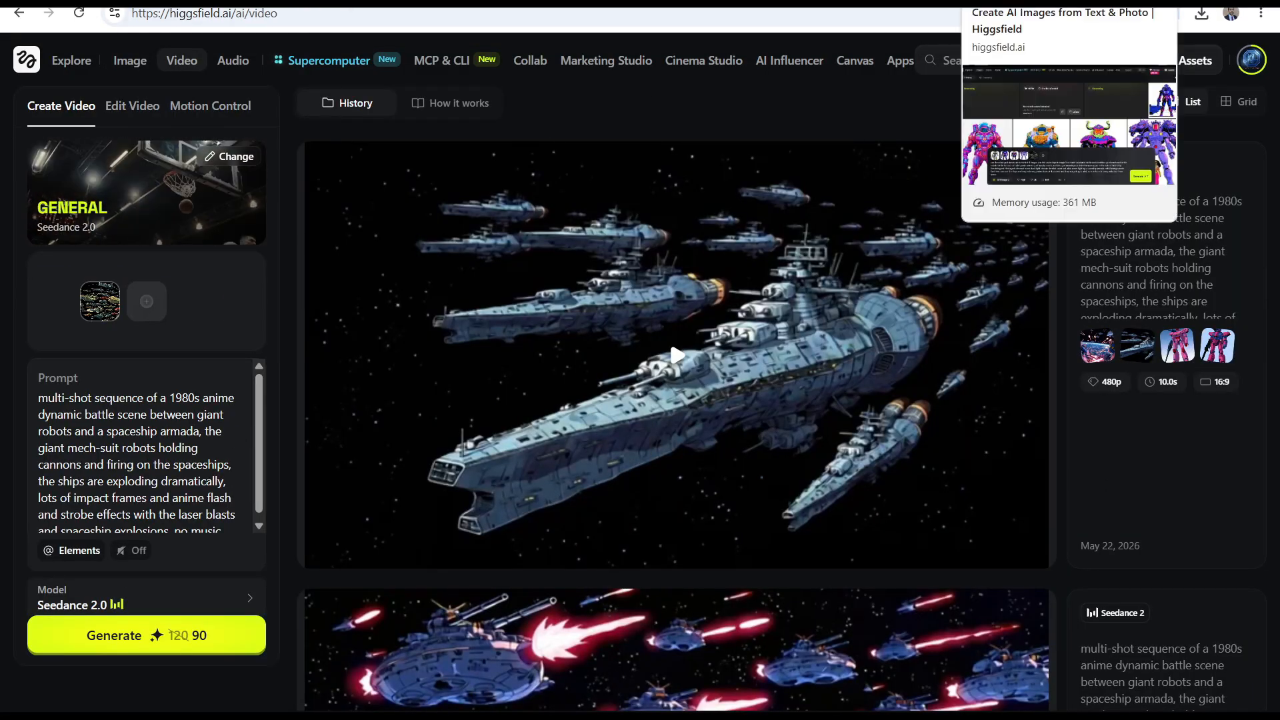
{"action": "left_click", "coordinate": [1013, 2]}
{"action": "triple_click", "coordinate": [225, 645]}
{"action": "left_click", "coordinate": [225, 645]}
{"action": "left_click_drag", "start_coordinate": [219, 644], "coordinate": [665, 578]}
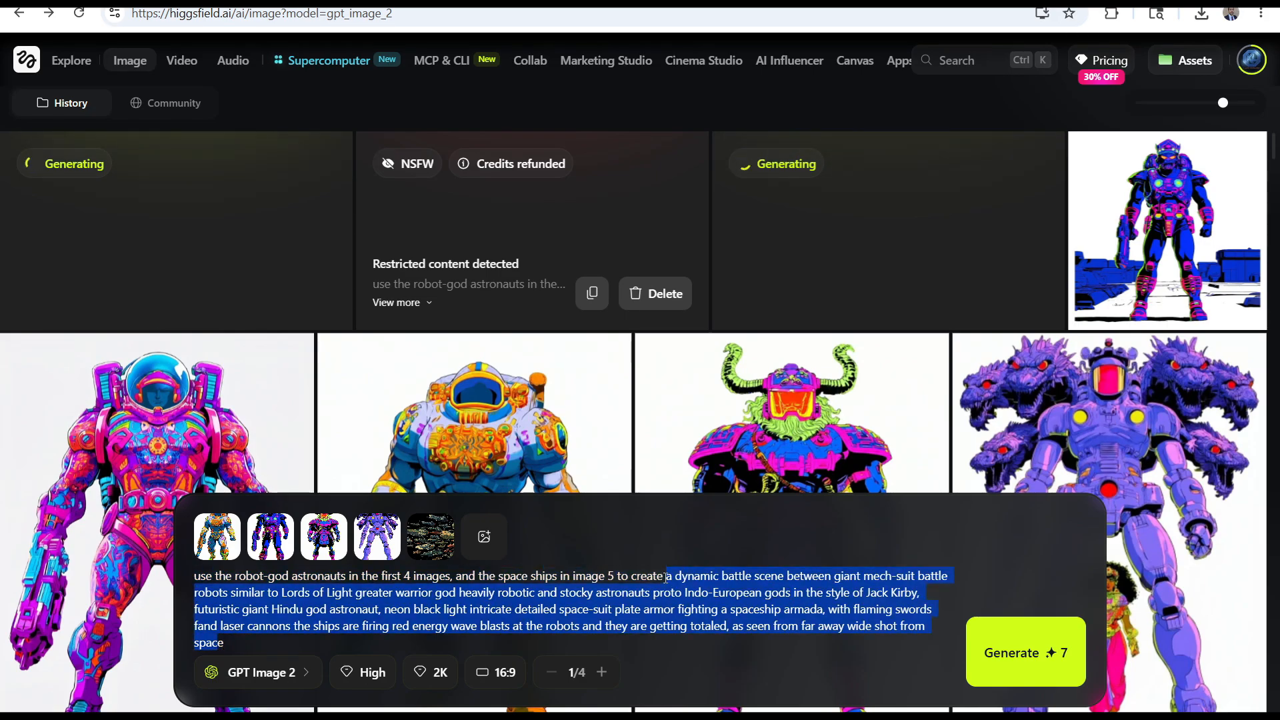
Replace the video prompt's scene description with the copied text, keeping the "multi-shot sequence of" opening and the impact-frames ending
{"action": "left_click", "coordinate": [181, 60]}
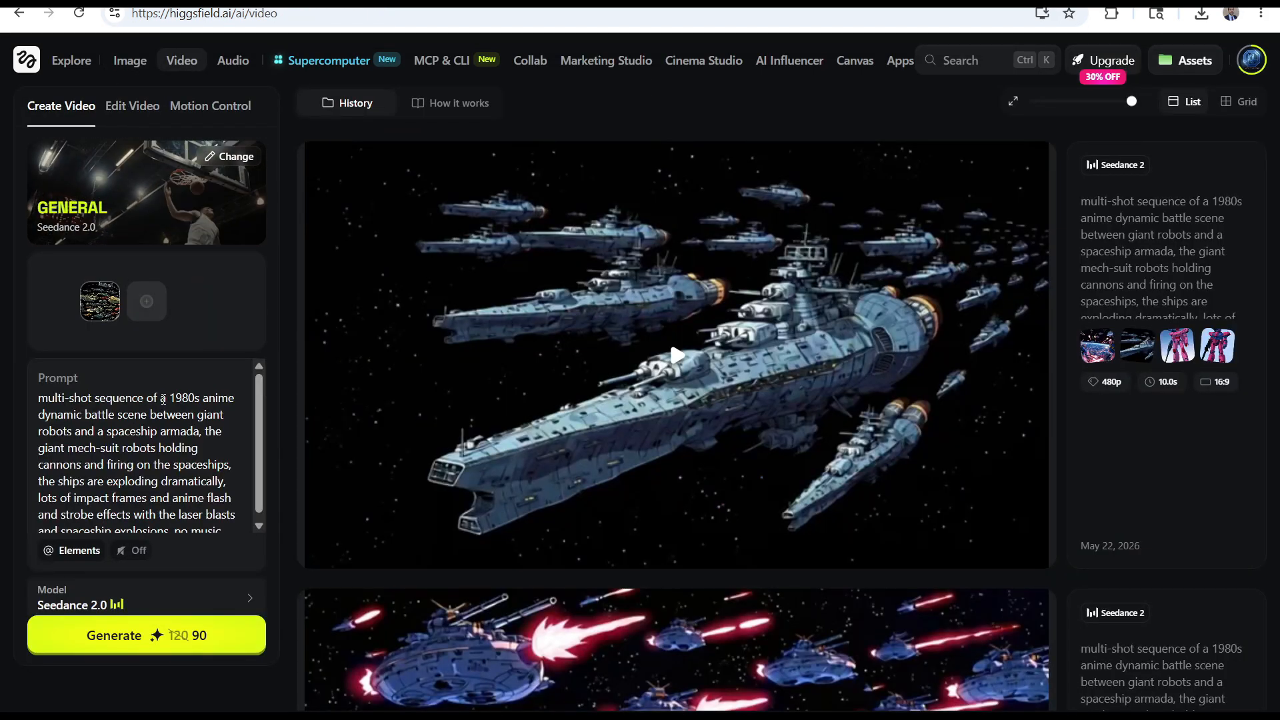
{"action": "left_click_drag", "start_coordinate": [163, 398], "coordinate": [224, 529]}
{"action": "left_click", "coordinate": [215, 509]}
{"action": "key", "text": "ctrl+a"}
{"action": "key", "text": "ctrl+v"}
{"action": "scroll", "coordinate": [169, 400], "scroll_direction": "up", "scroll_amount": 5}
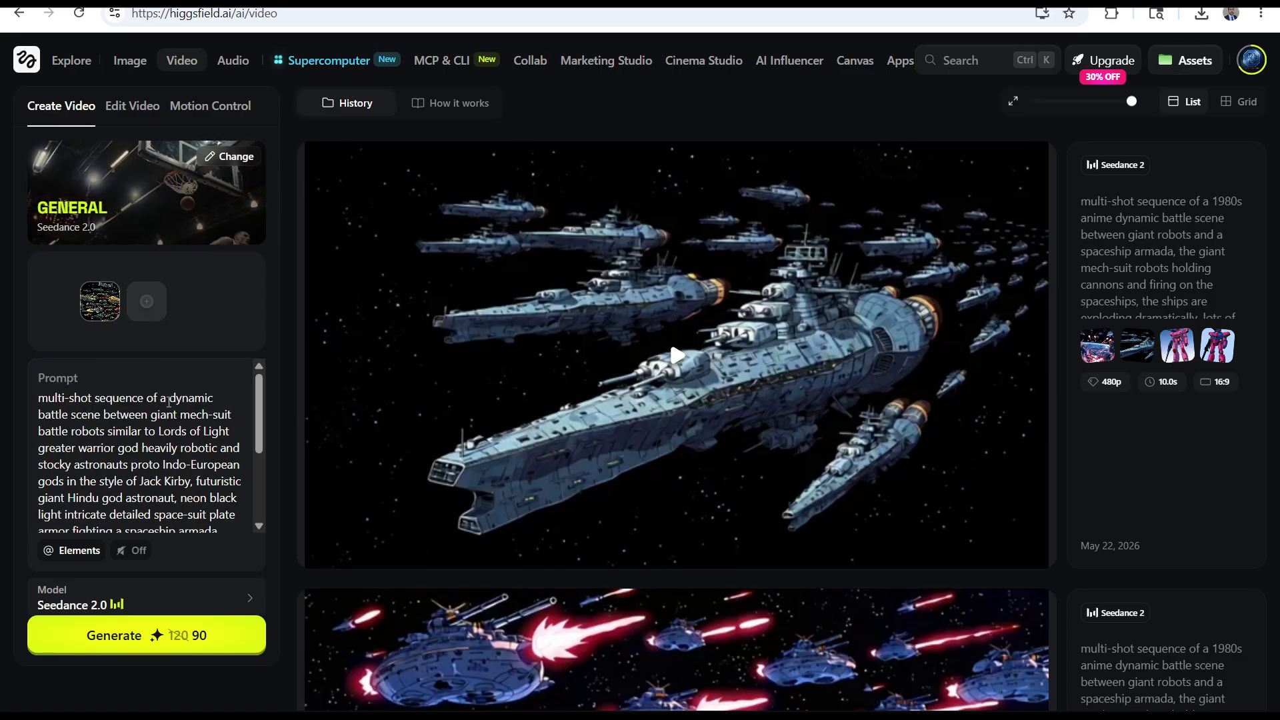
Insert "1980s retro anime" after "multi-shot" in the video prompt and set the video resolution to 480p
{"action": "left_click", "coordinate": [92, 399]}
{"action": "type", "text": "1980s retro anime"}
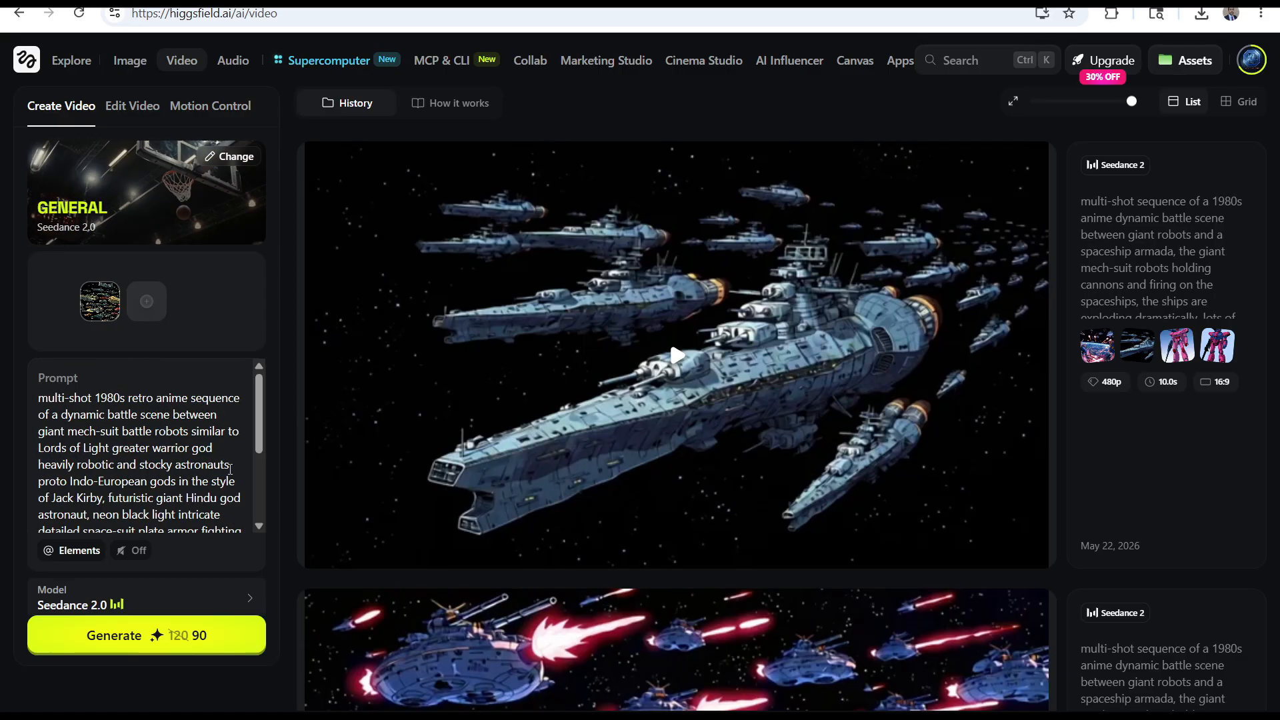
{"action": "scroll", "coordinate": [200, 454], "scroll_direction": "down", "scroll_amount": 3}
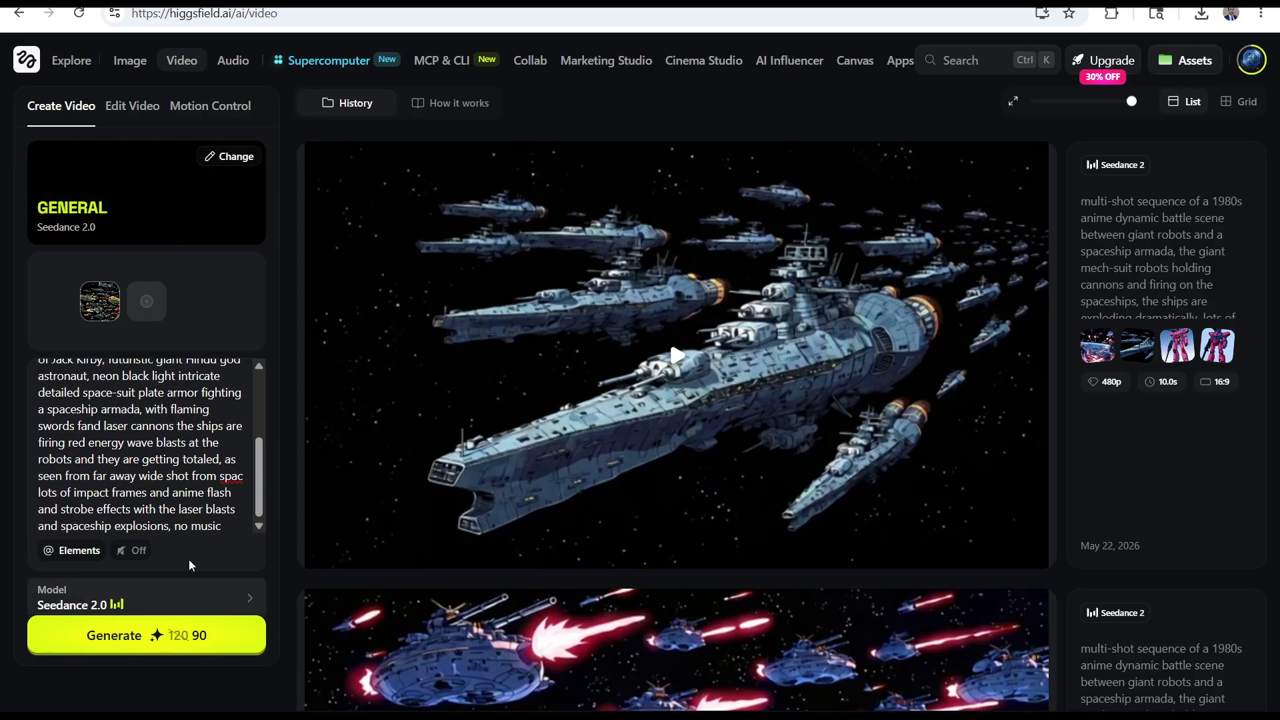
{"action": "scroll", "coordinate": [185, 611], "scroll_direction": "down", "scroll_amount": 1}
{"action": "left_click", "coordinate": [229, 585]}
{"action": "left_click", "coordinate": [177, 486]}
Check the eligibility of the five uploaded robot images on white backgrounds for use as video references
{"action": "left_click", "coordinate": [147, 245]}
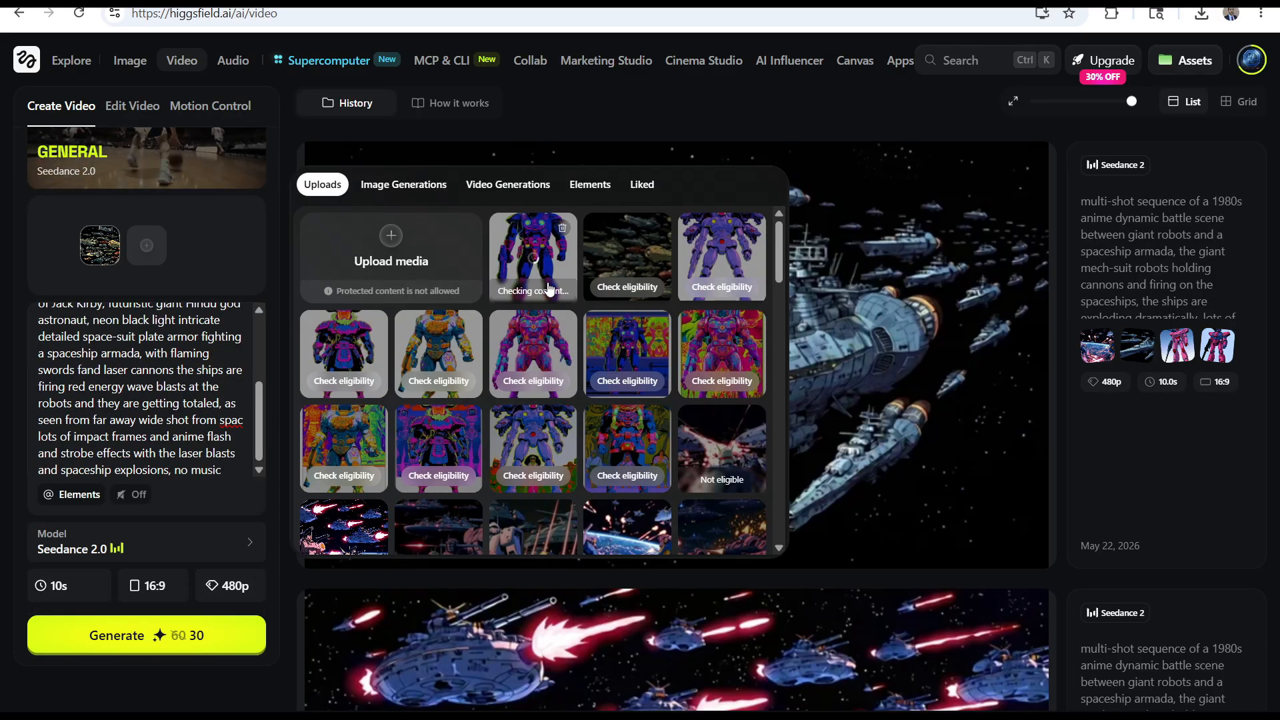
{"action": "left_click", "coordinate": [457, 386]}
{"action": "left_click", "coordinate": [343, 386]}
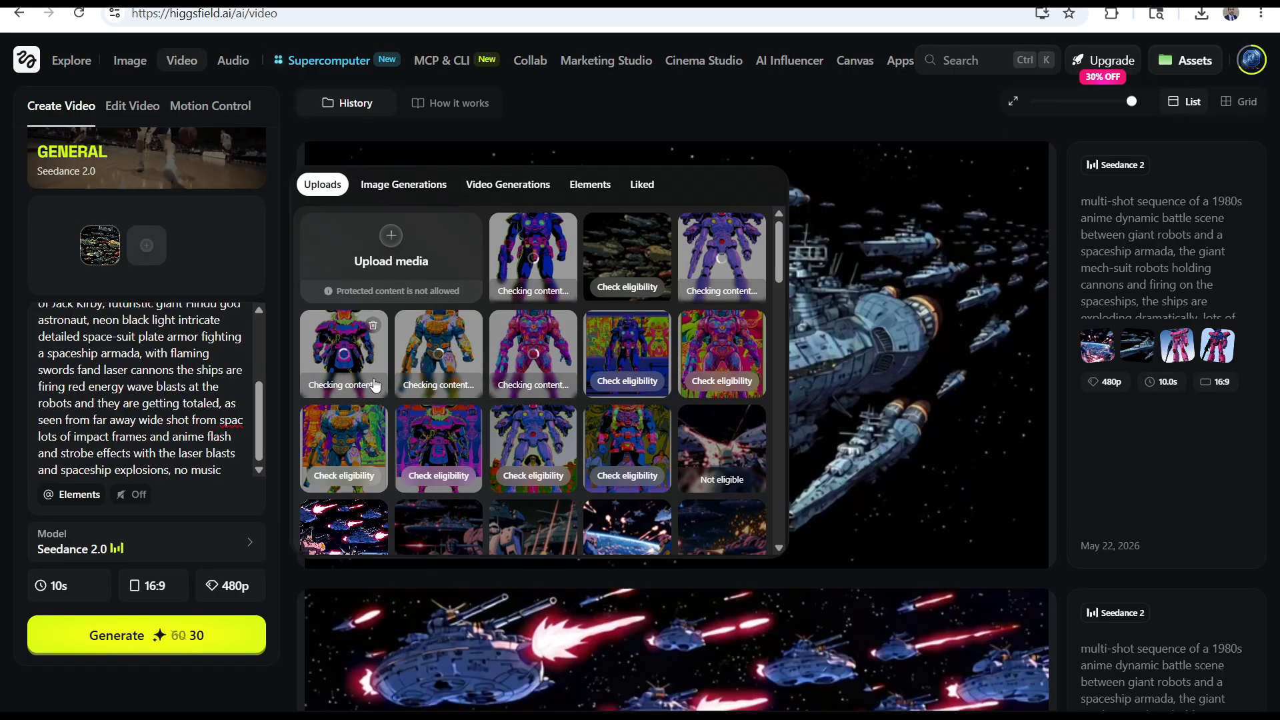
{"action": "scroll", "coordinate": [130, 424], "scroll_direction": "up", "scroll_amount": 5}
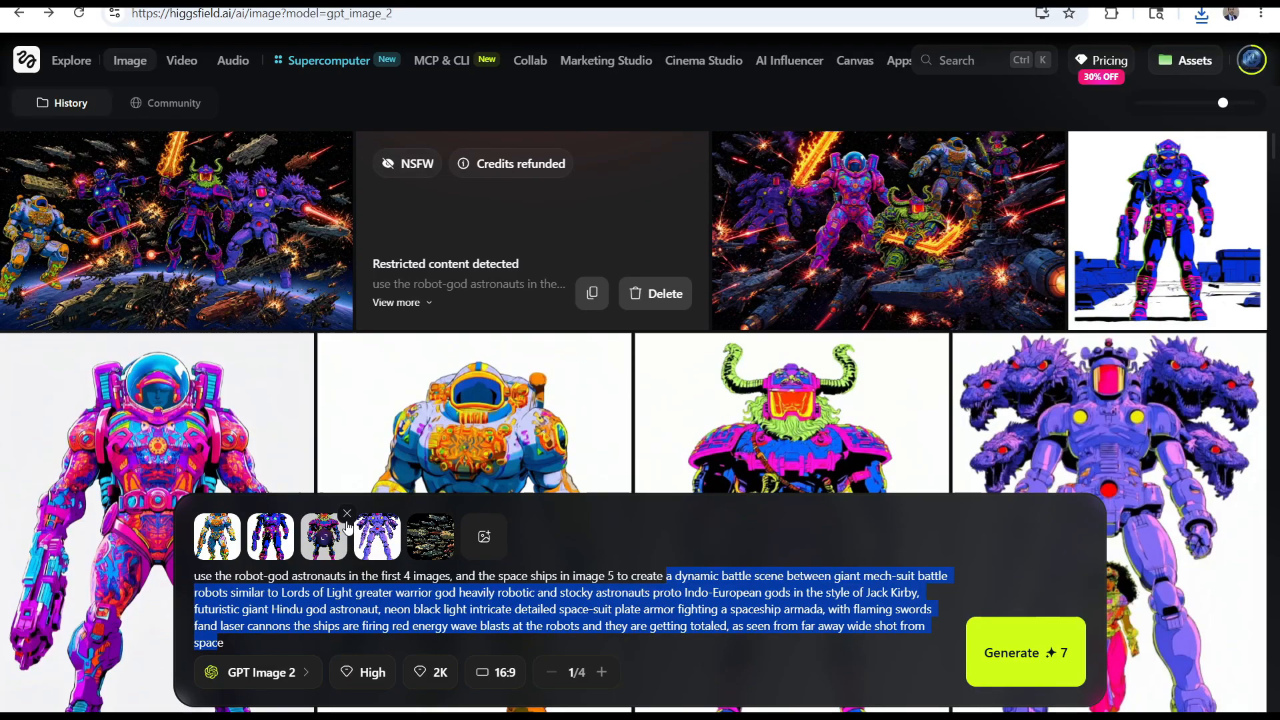
Remove the orange-and-blue and blue robot references from the image prompt and change its framing to "medium close shot from space"
{"action": "left_click", "coordinate": [240, 514]}
{"action": "left_click", "coordinate": [240, 514]}
{"action": "left_click", "coordinate": [704, 634]}
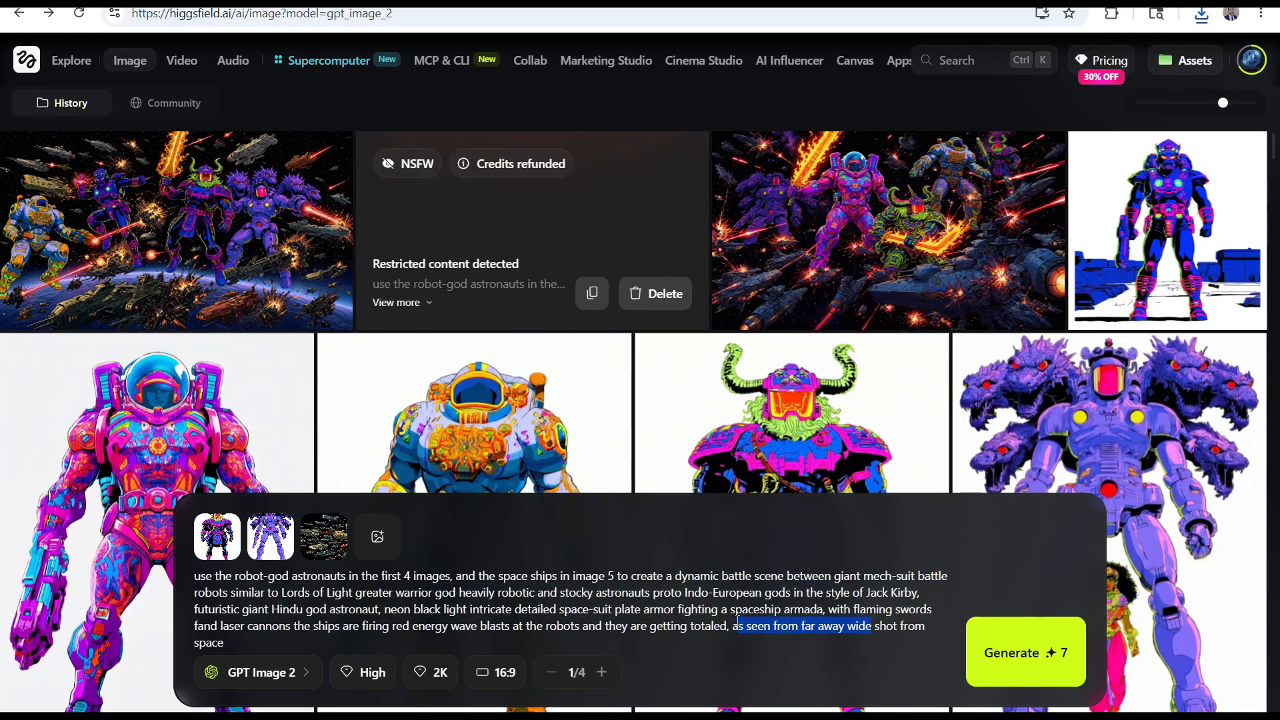
{"action": "type", "text": "medium close"}
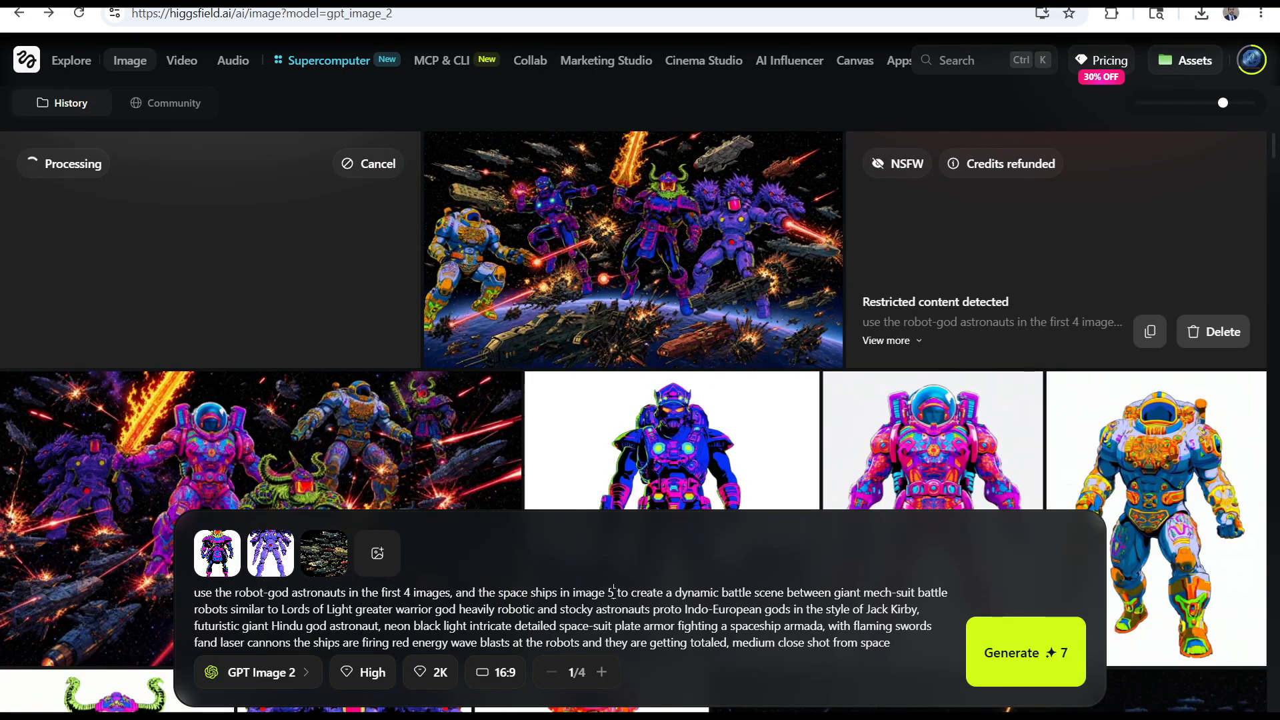
Update the image prompt to use the first 2 images and the ships in image 3, and generate the image
{"action": "left_click", "coordinate": [614, 593]}
{"action": "key", "text": "BackSpace"}
{"action": "type", "text": "3"}
{"action": "left_click", "coordinate": [410, 592]}
{"action": "key", "text": "BackSpace"}
{"action": "type", "text": "2"}
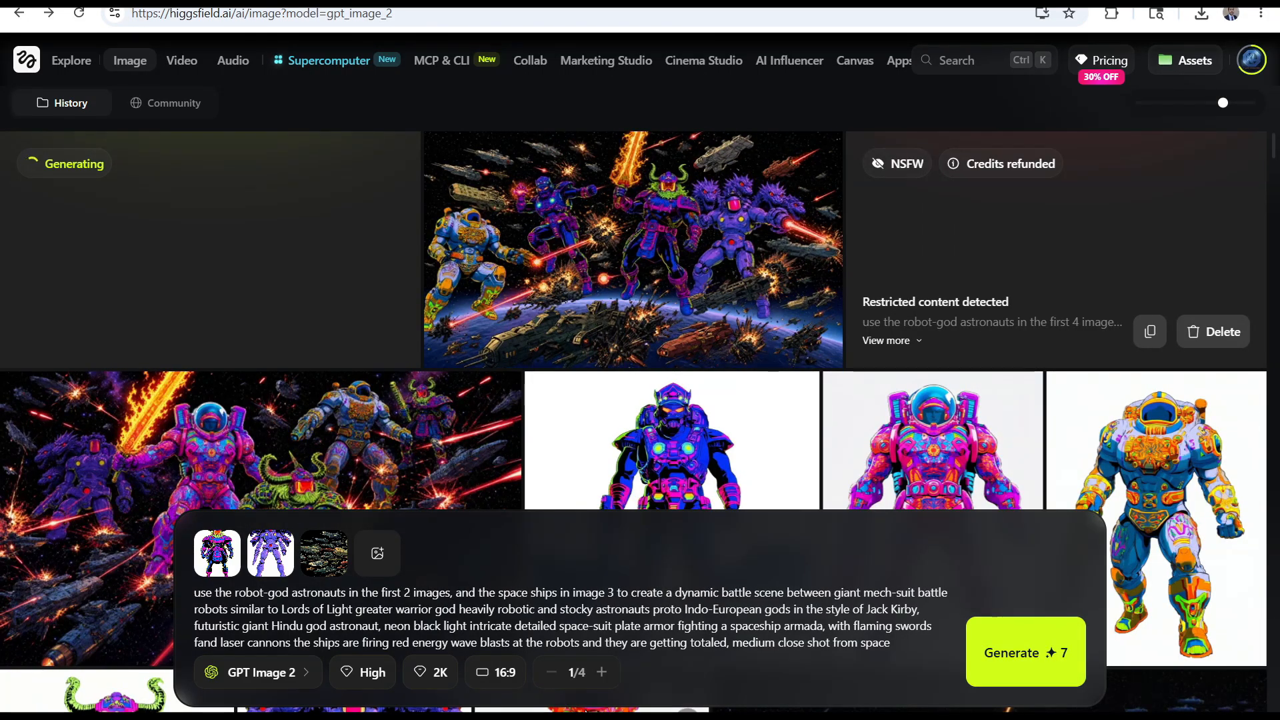
{"action": "left_click", "coordinate": [1026, 652]}
Add the horned warrior, purple mech, blue robot and grey battleship fleet as reference images for the video
{"action": "left_click", "coordinate": [181, 60]}
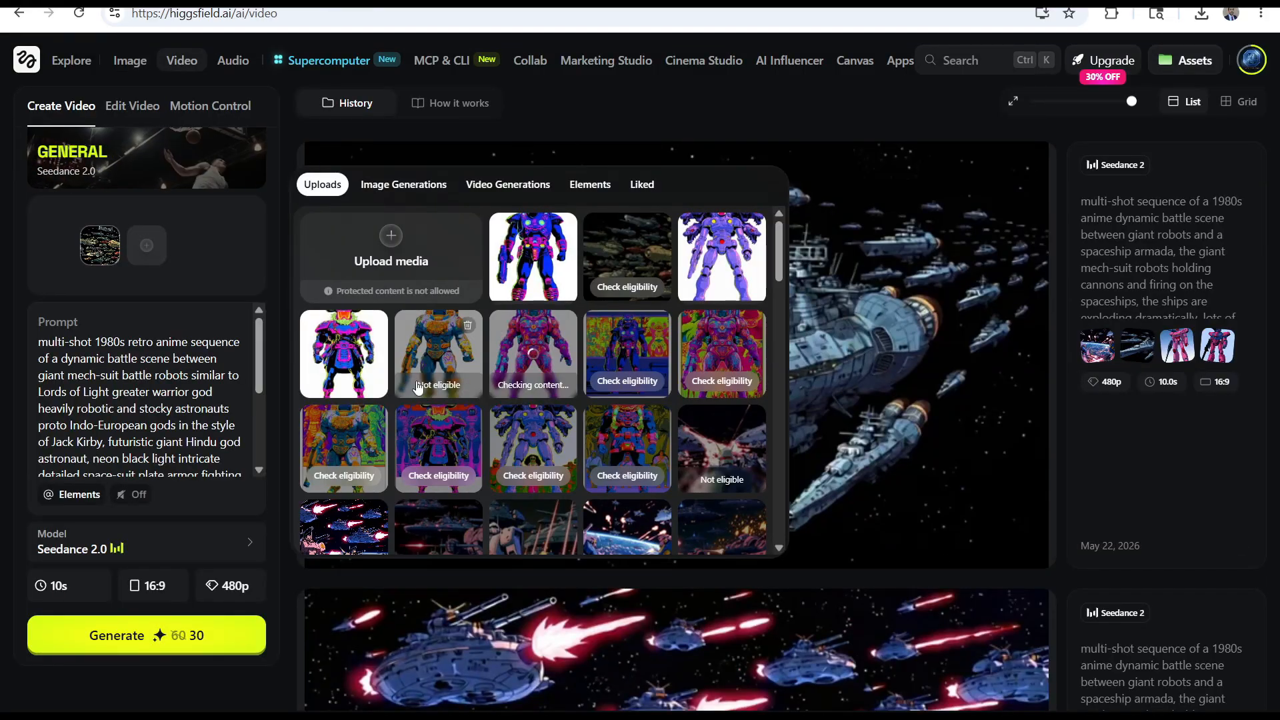
{"action": "left_click", "coordinate": [522, 274]}
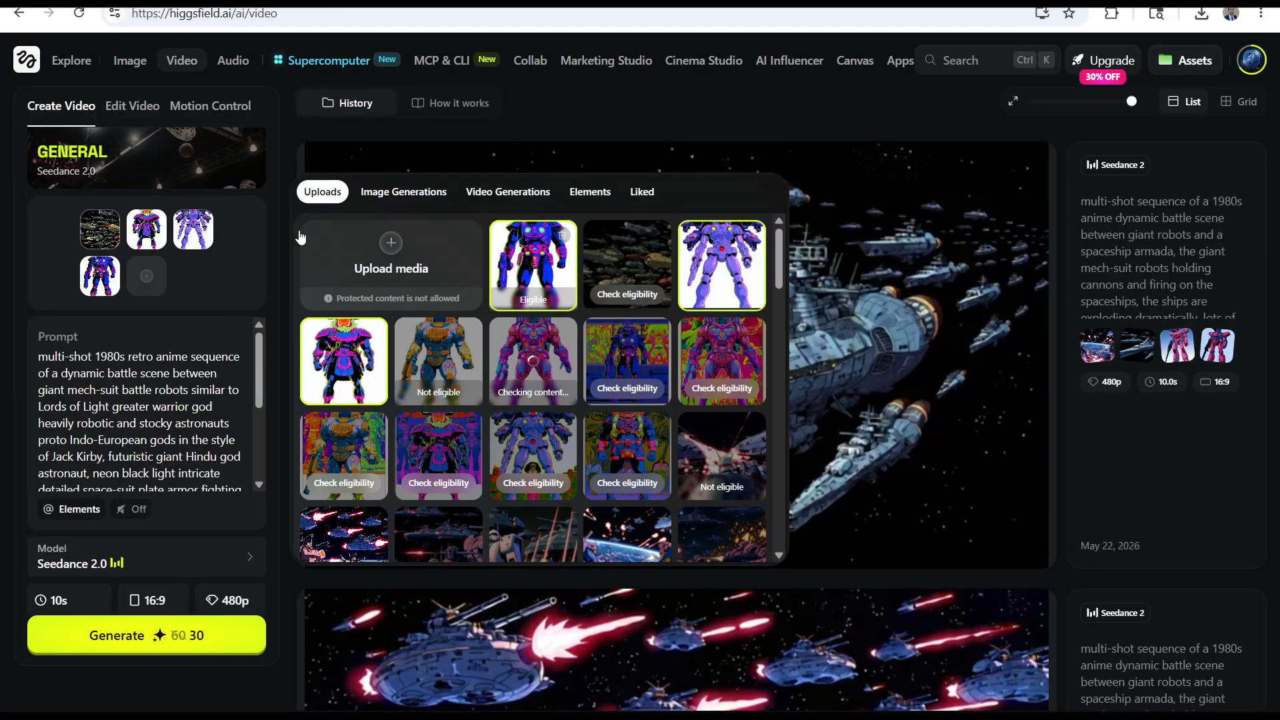
{"action": "scroll", "coordinate": [639, 505], "scroll_direction": "down", "scroll_amount": 3}
{"action": "left_click", "coordinate": [627, 514]}
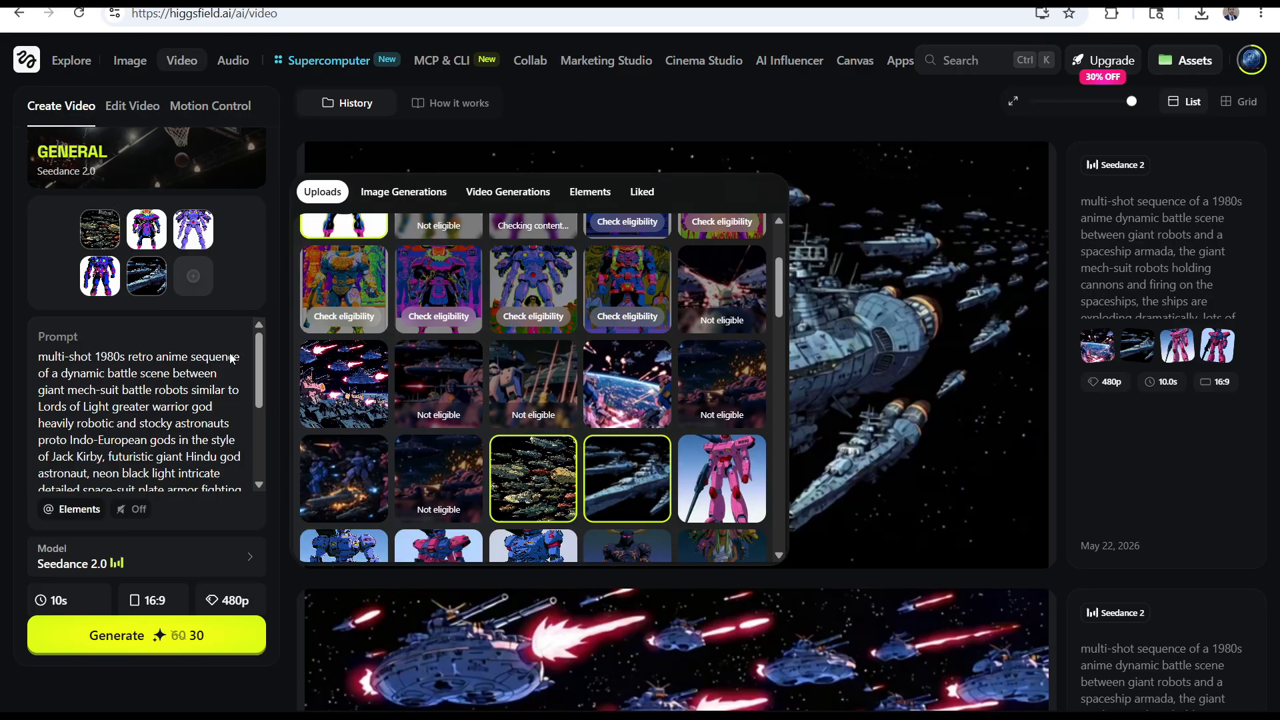
Move the green-and-orange fleet to the end of the video references by removing it and adding it again
{"action": "left_click", "coordinate": [120, 210]}
{"action": "scroll", "coordinate": [143, 420], "scroll_direction": "down", "scroll_amount": 3}
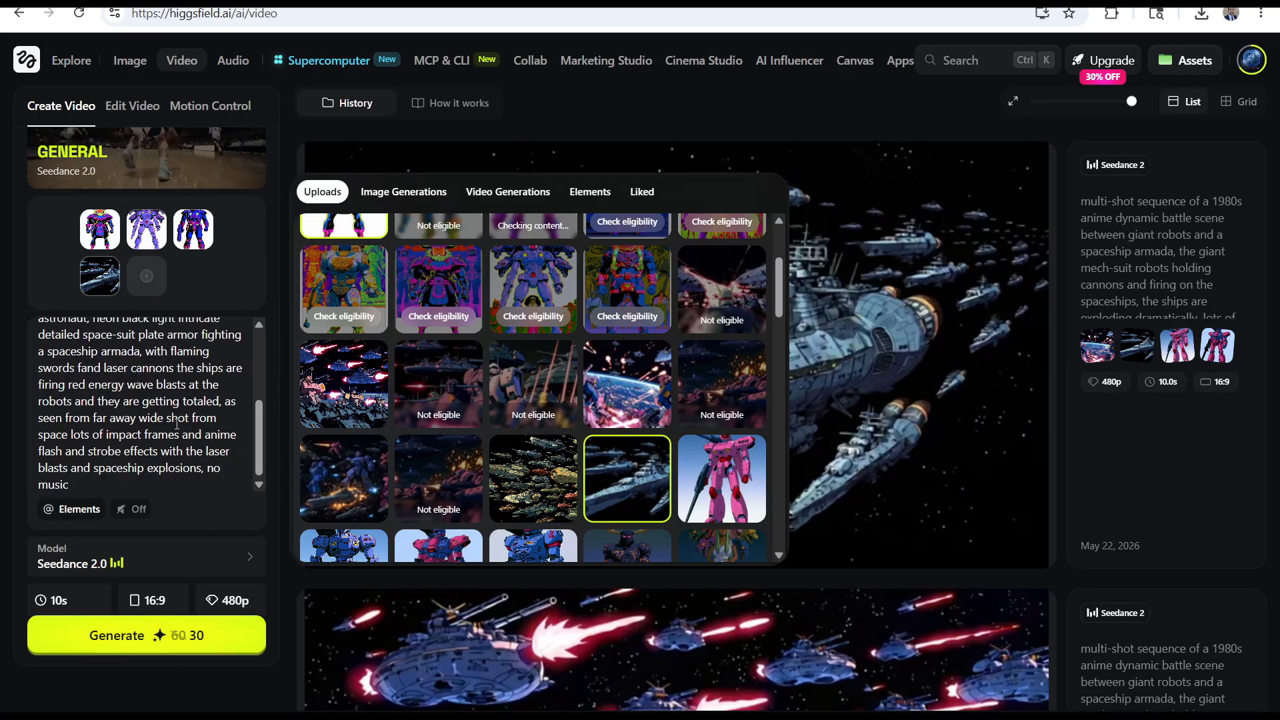
{"action": "left_click", "coordinate": [526, 511]}
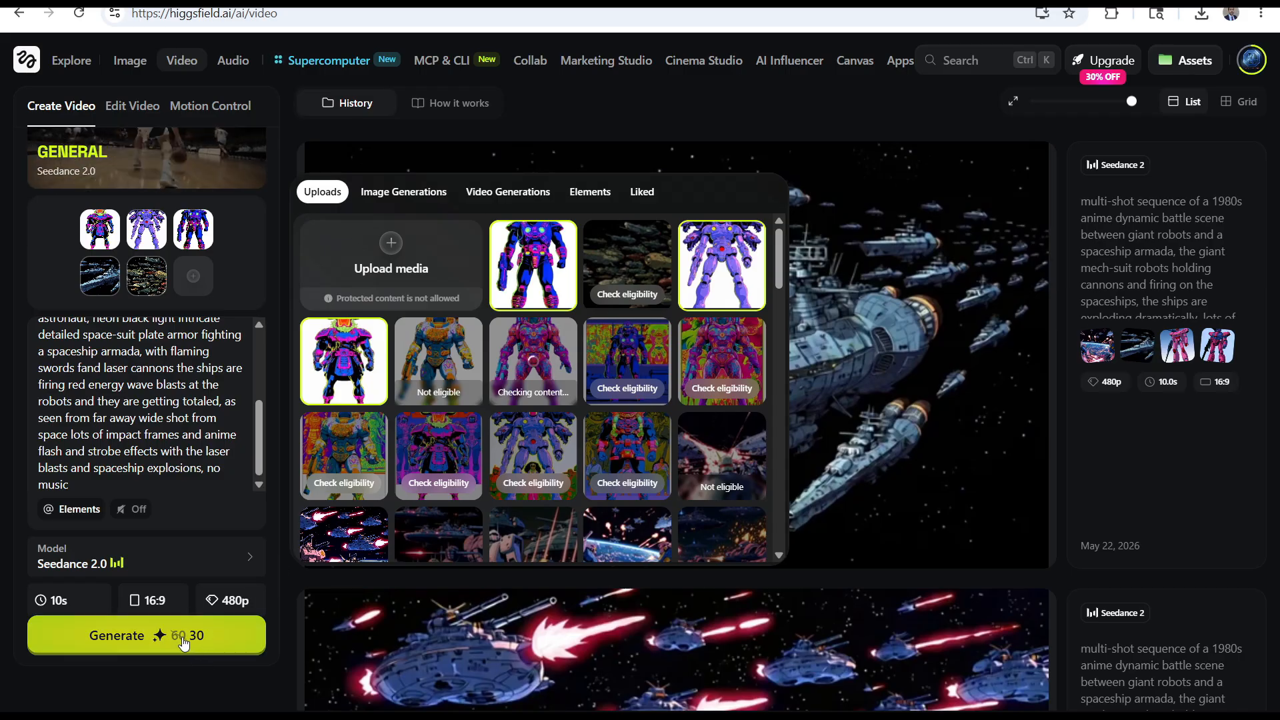
Set the video duration to 15s and generate the video
{"action": "left_click", "coordinate": [58, 600]}
{"action": "left_click", "coordinate": [273, 543]}
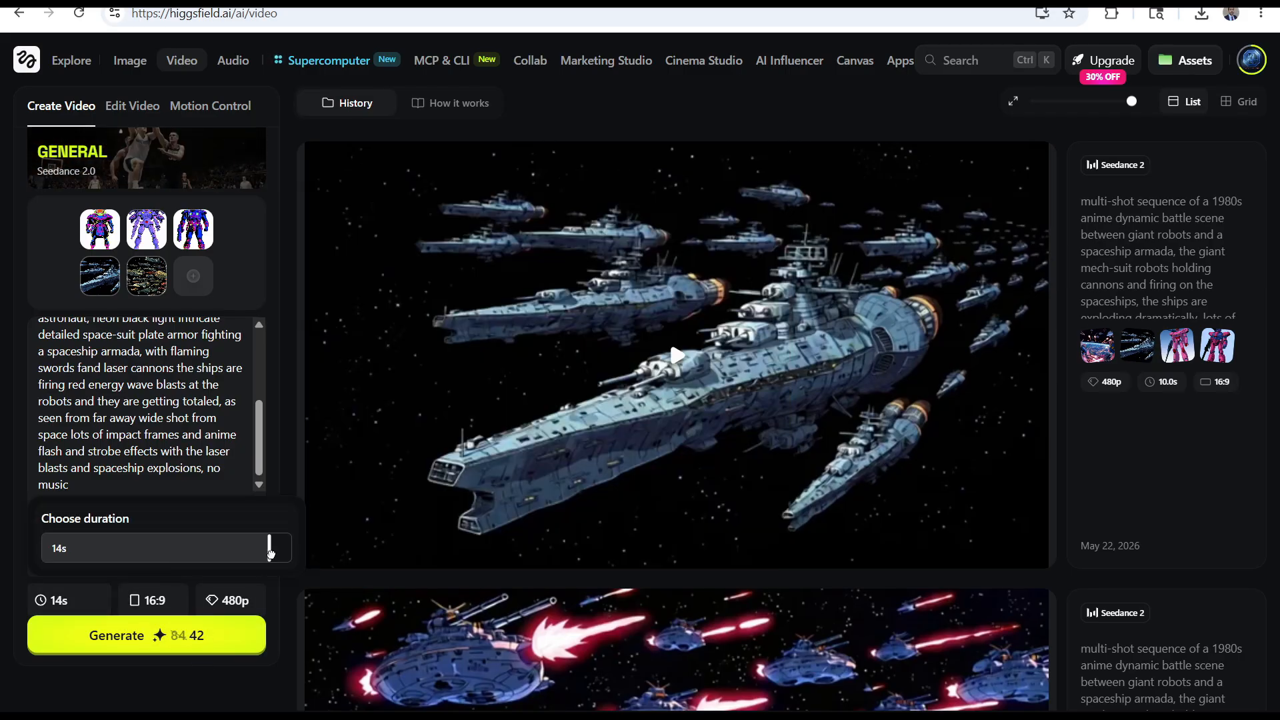
{"action": "left_click", "coordinate": [167, 635]}
{"action": "scroll", "coordinate": [152, 386], "scroll_direction": "up", "scroll_amount": 3}
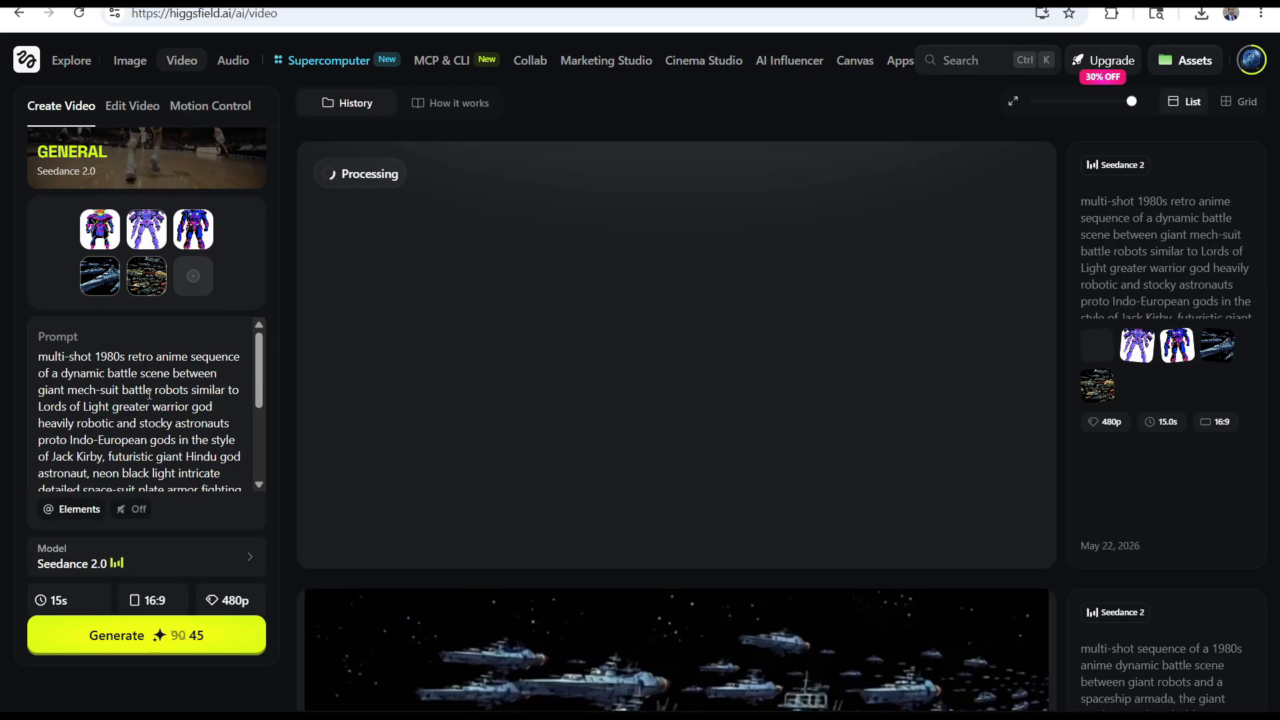
{"action": "scroll", "coordinate": [718, 419], "scroll_direction": "down", "scroll_amount": 3}
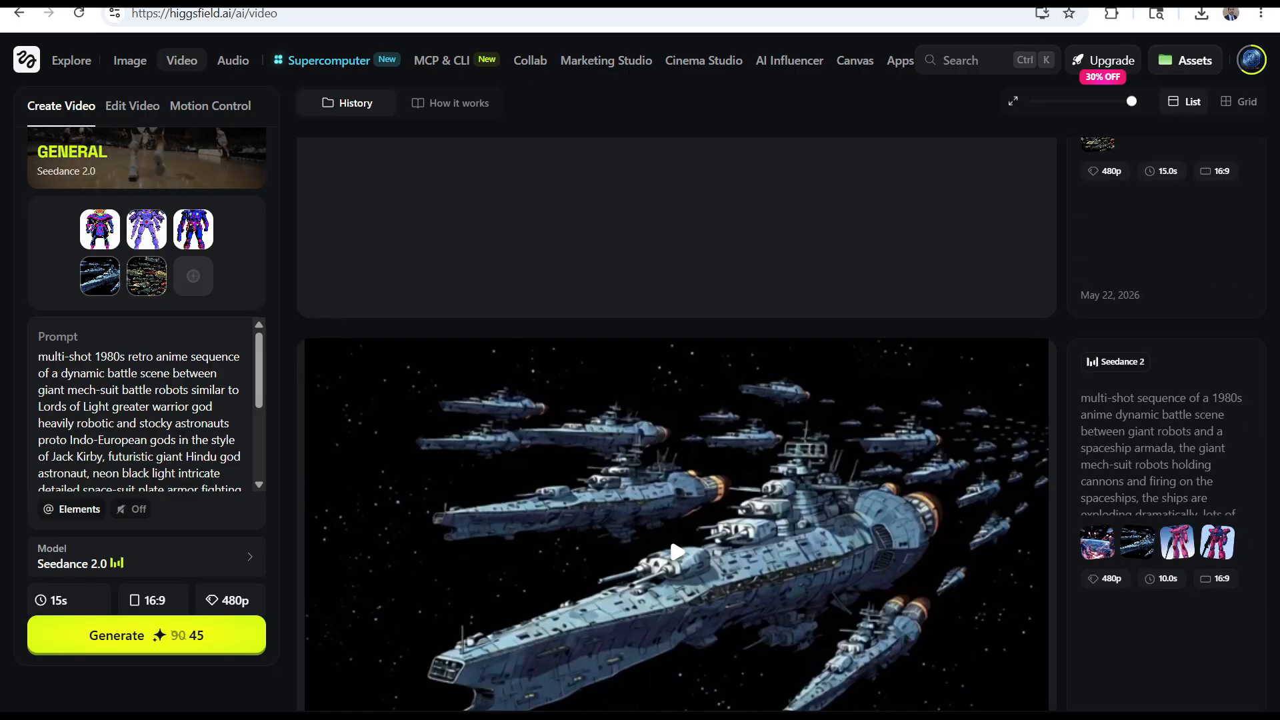
Download the wide battle image of the four robots above the planet from the image history
{"action": "left_click", "coordinate": [18, 13]}
{"action": "left_click", "coordinate": [1201, 13]}
{"action": "left_click", "coordinate": [1160, 94]}
{"action": "left_click_drag", "start_coordinate": [834, 154], "coordinate": [596, 75]}
{"action": "scroll", "coordinate": [567, 290], "scroll_direction": "down", "scroll_amount": 3}
{"action": "left_click", "coordinate": [1202, 75]}
{"action": "scroll", "coordinate": [637, 306], "scroll_direction": "down", "scroll_amount": 1}
{"action": "scroll", "coordinate": [638, 307], "scroll_direction": "up", "scroll_amount": 1}
{"action": "left_click", "coordinate": [1244, 211]}
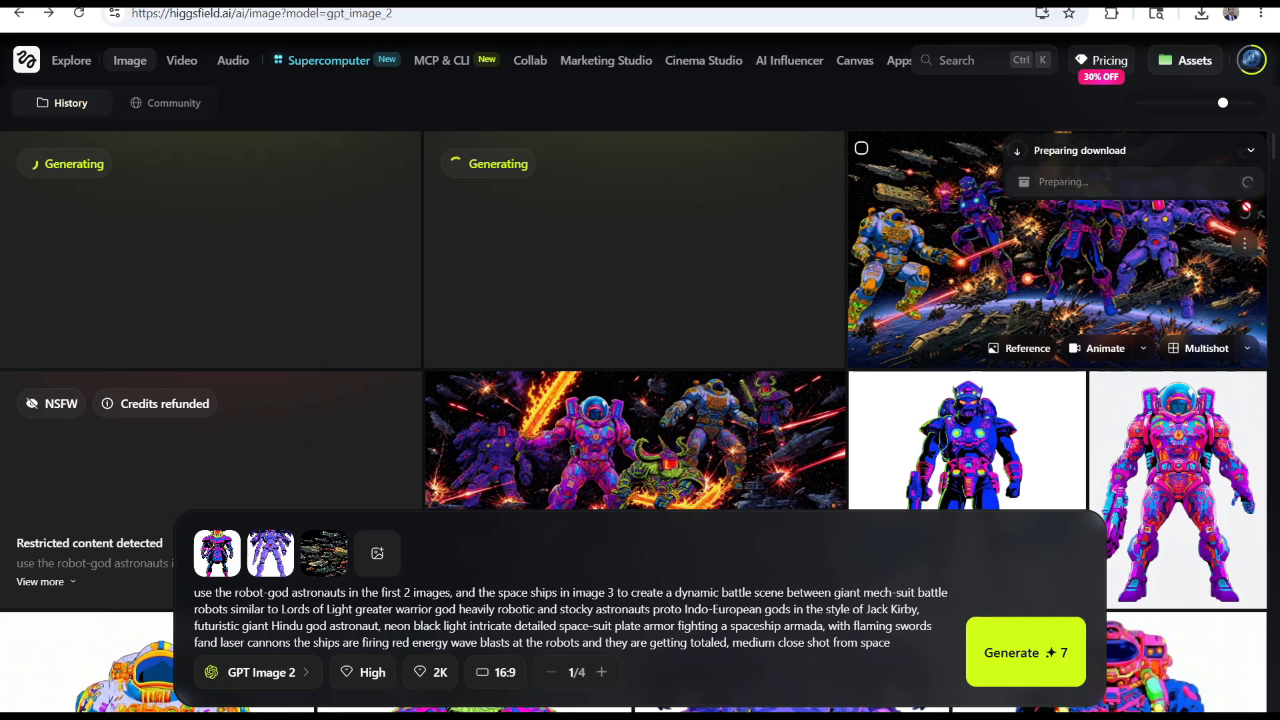
{"action": "left_click", "coordinate": [1161, 55]}
{"action": "left_click", "coordinate": [1183, 62]}
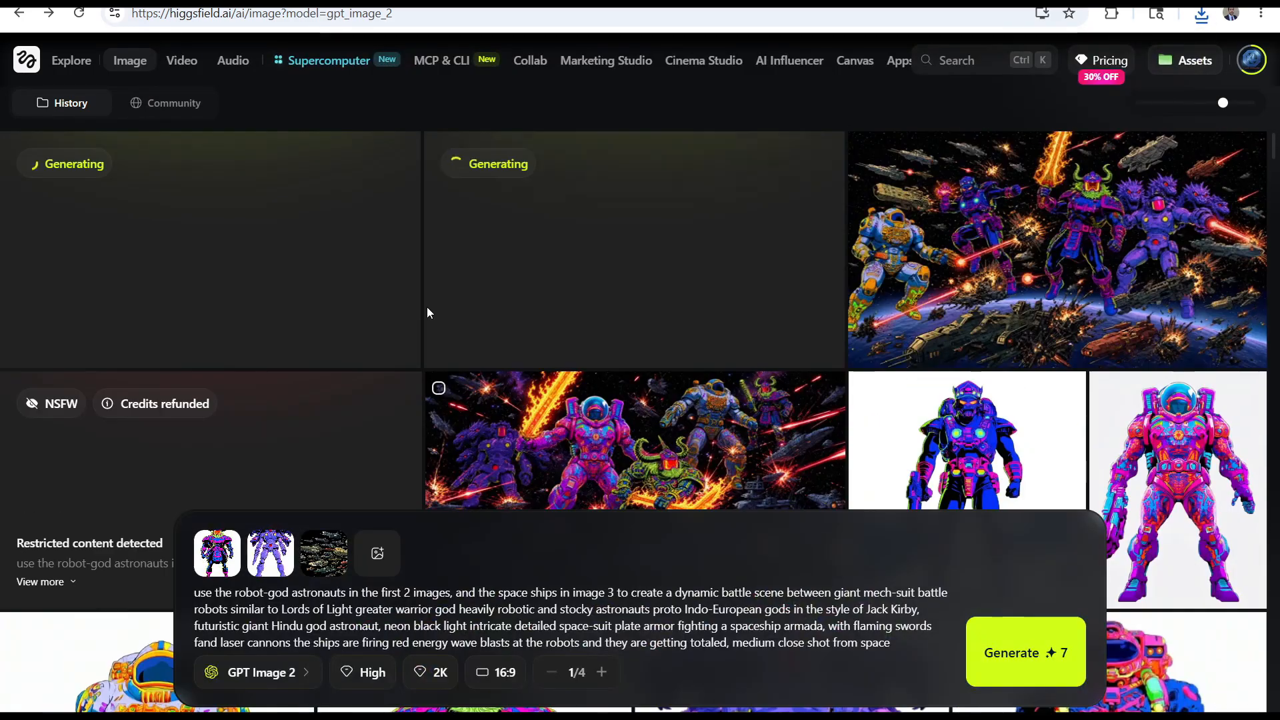
Remove the two fleet references from the video and upload the downloaded wide battle image as media
{"action": "left_click", "coordinate": [166, 12]}
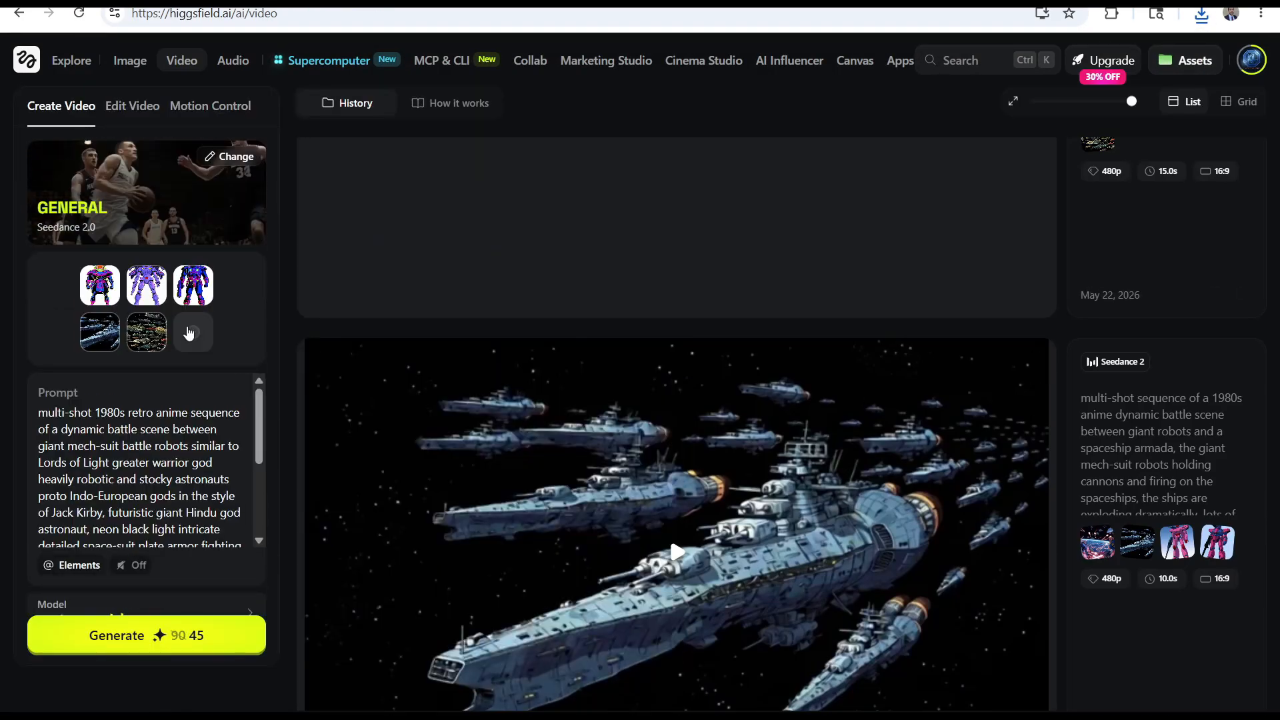
{"action": "left_click", "coordinate": [166, 312]}
{"action": "left_click", "coordinate": [120, 312]}
{"action": "left_click", "coordinate": [100, 331]}
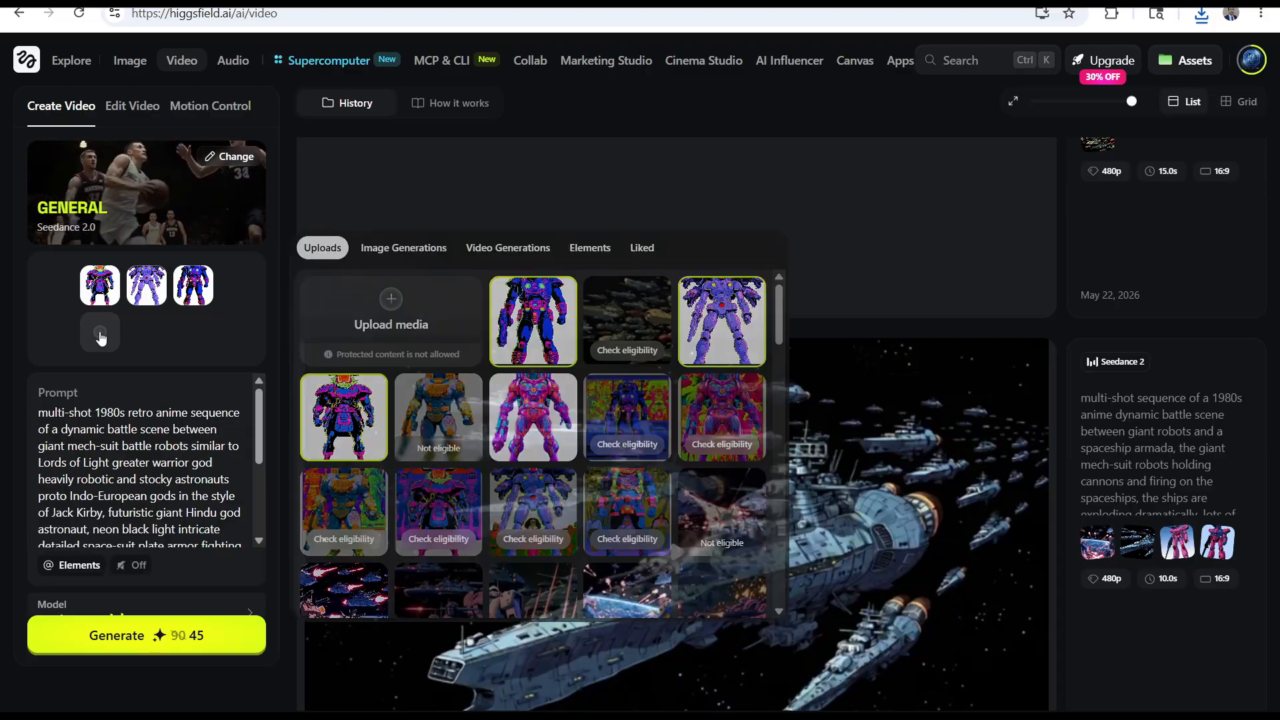
{"action": "left_click", "coordinate": [393, 313]}
{"action": "left_click", "coordinate": [240, 174]}
{"action": "left_click", "coordinate": [740, 555]}
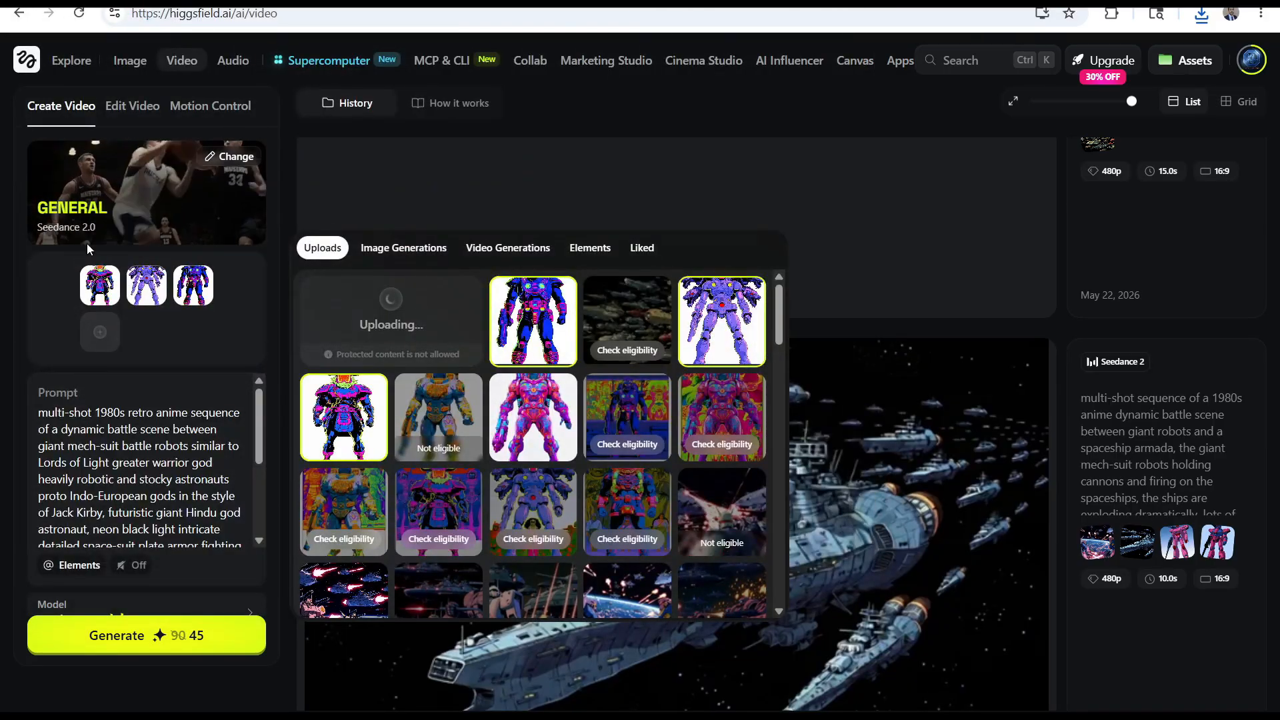
Clear the remaining robot references and add the pink mech and the horned warrior instead
{"action": "left_click", "coordinate": [167, 312]}
{"action": "left_click", "coordinate": [120, 312]}
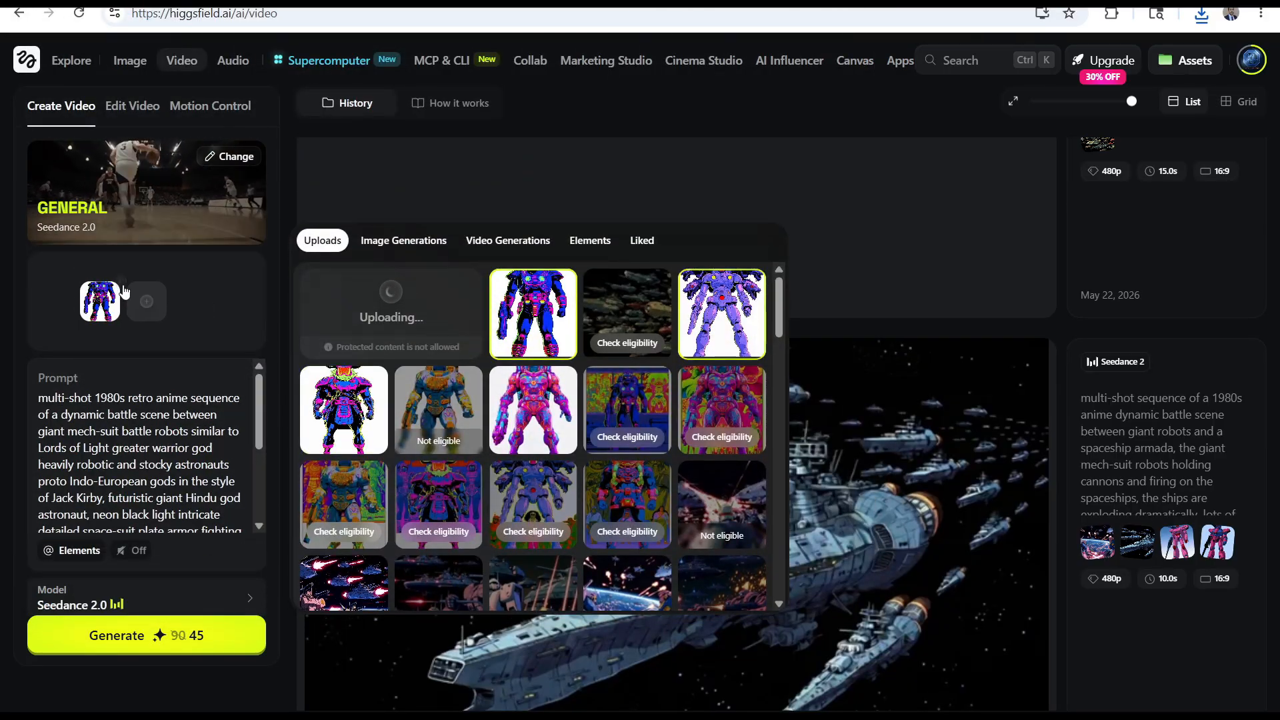
{"action": "left_click", "coordinate": [532, 447]}
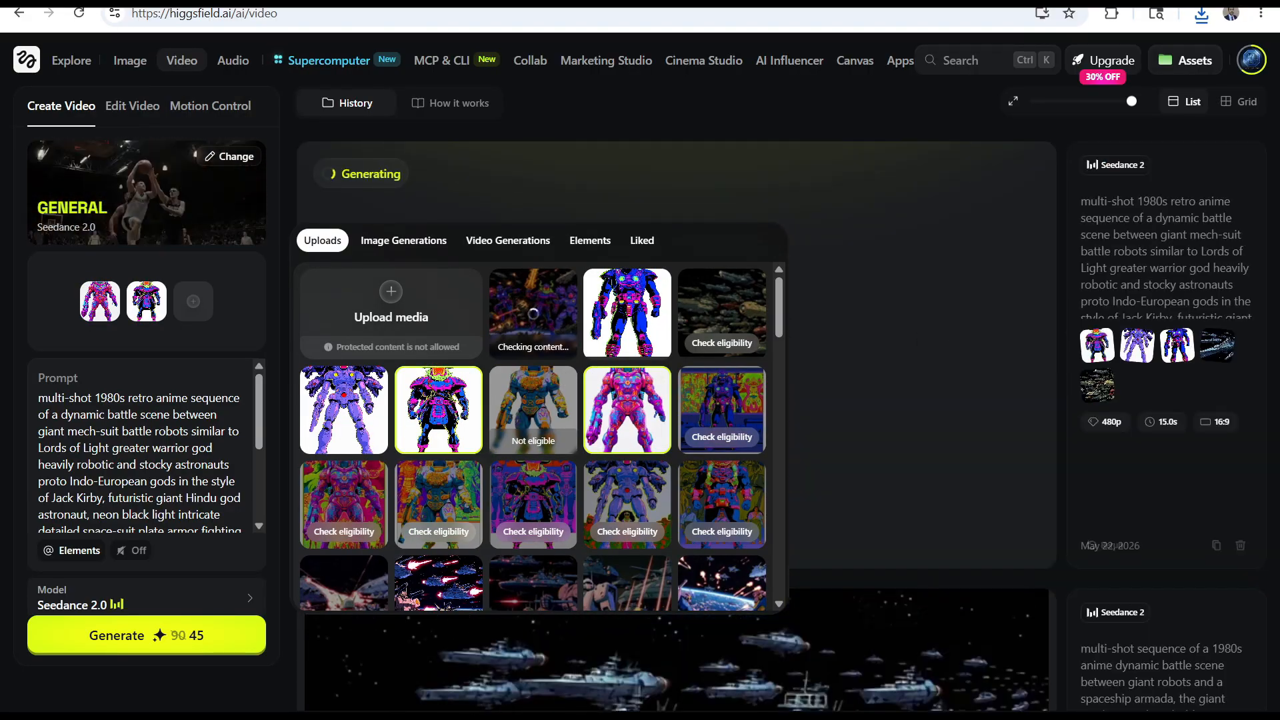
Download the newly generated image of the horned warrior firing his cannon from the image history
{"action": "key", "text": "alt+Left"}
{"action": "left_click", "coordinate": [400, 213]}
{"action": "left_click", "coordinate": [400, 213]}
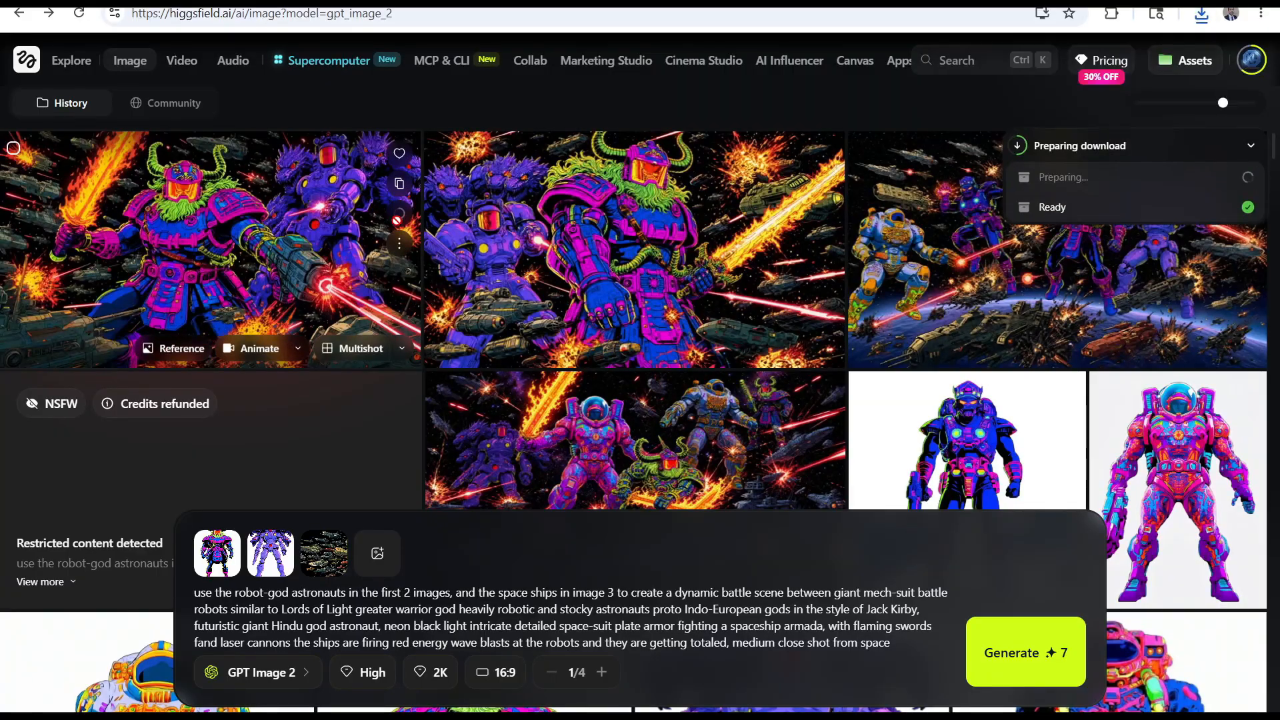
{"action": "left_click", "coordinate": [120, 2]}
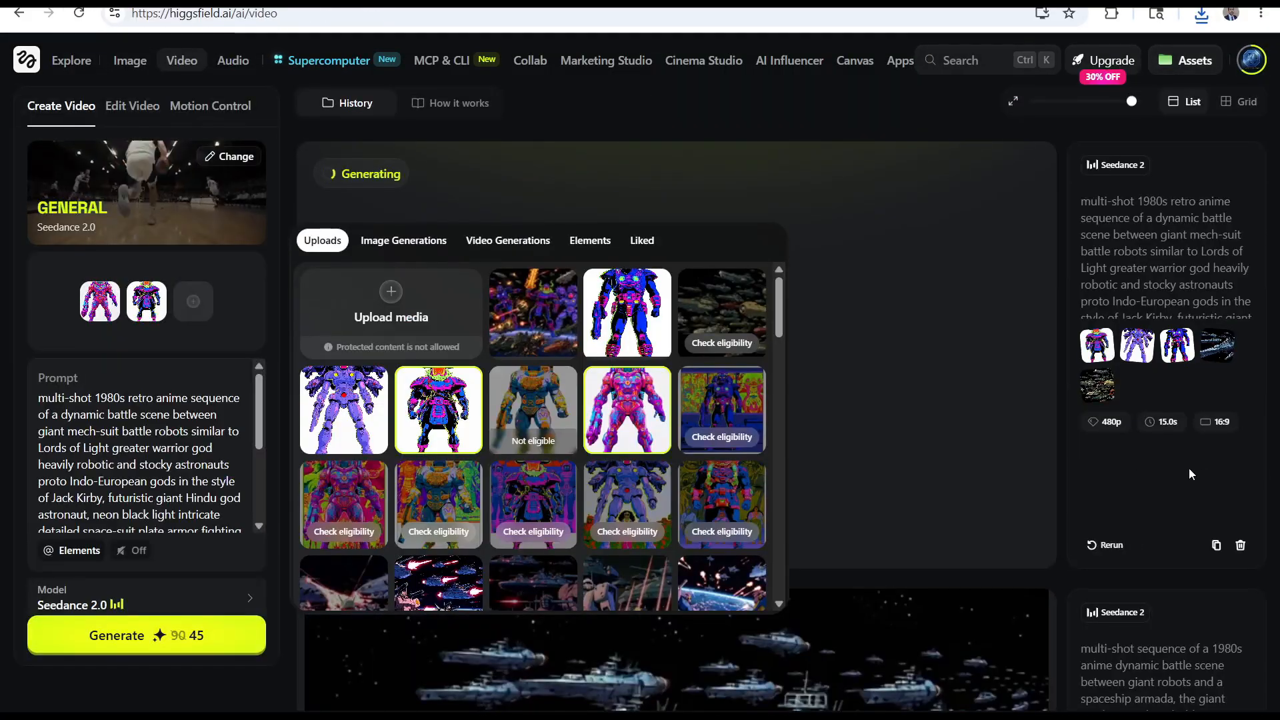
Add the wide battle image to the video references, re-add the horned warrior after it, and add the blue robot
{"action": "left_click", "coordinate": [532, 313]}
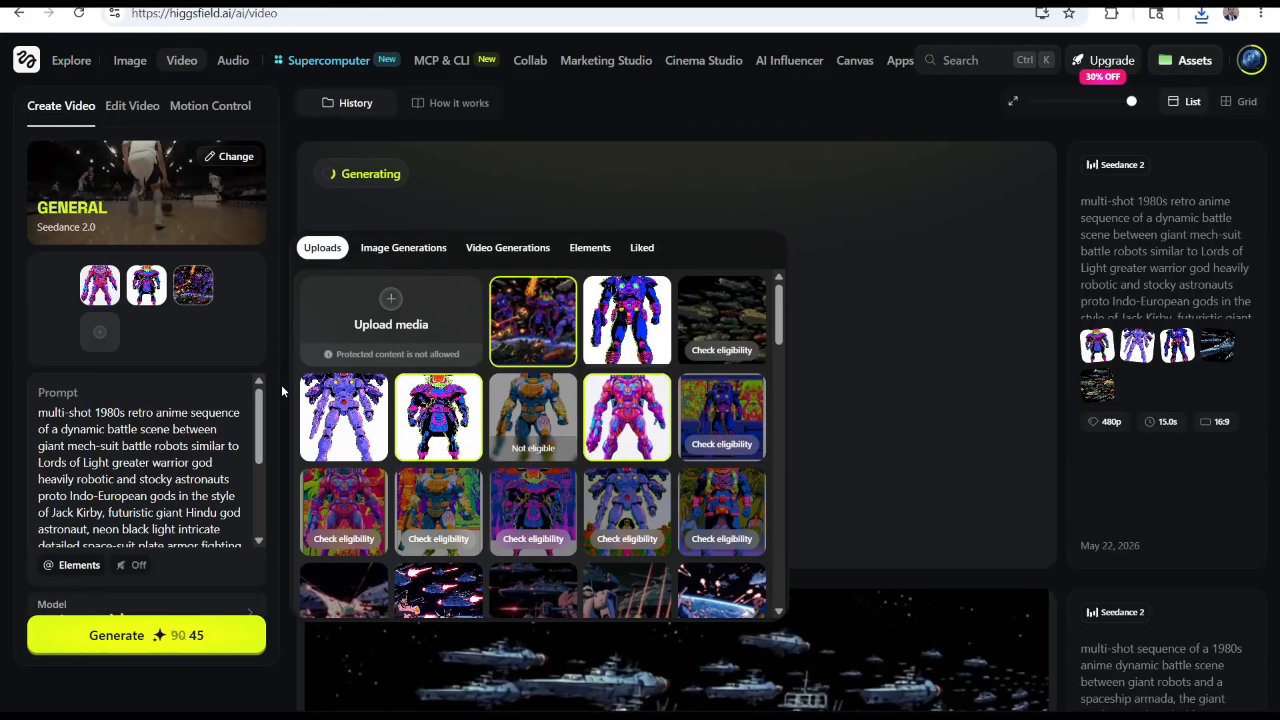
{"action": "left_click", "coordinate": [430, 447]}
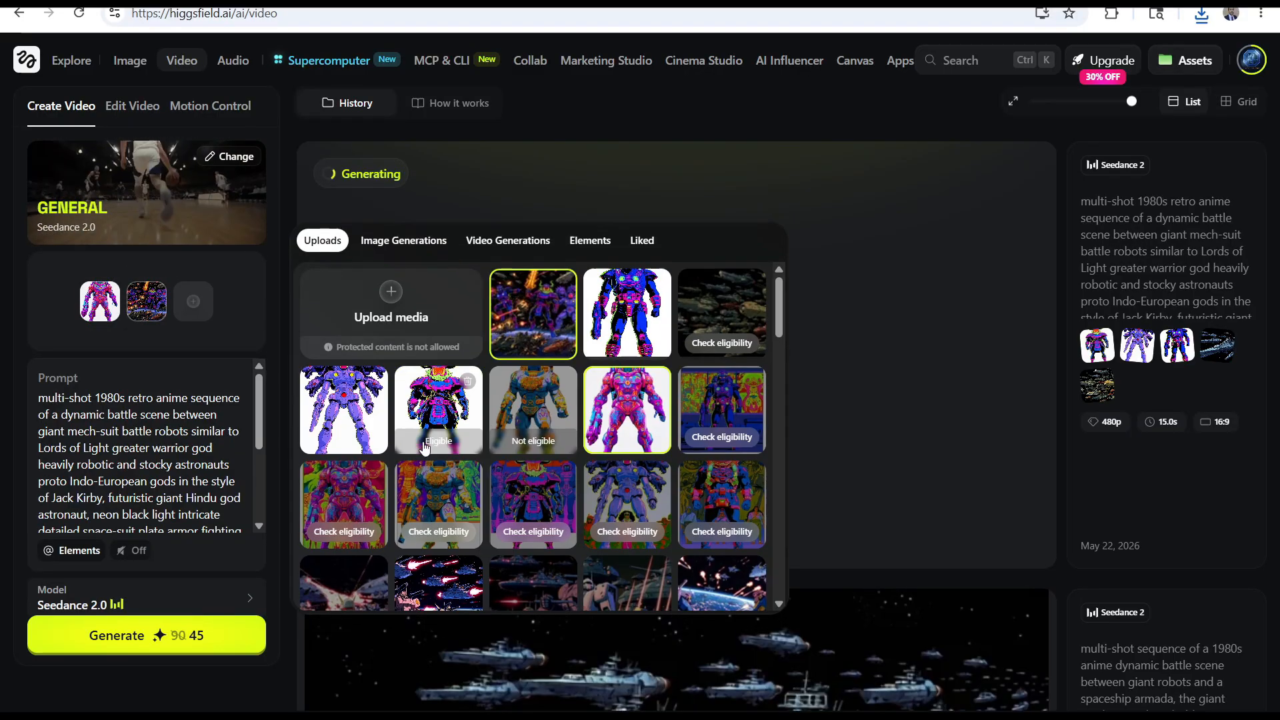
{"action": "left_click", "coordinate": [419, 442]}
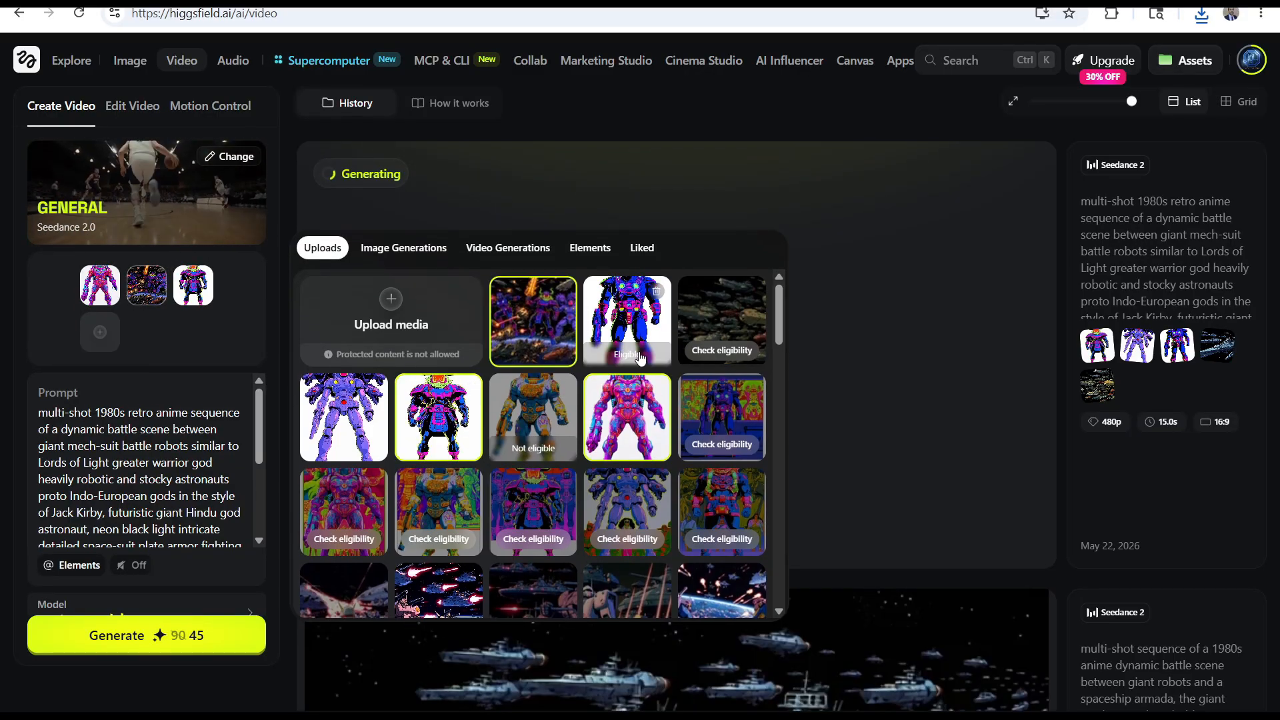
Check the newest images in the Downloads folder and generate the video with the four references
{"action": "left_click", "coordinate": [1201, 14]}
{"action": "left_click", "coordinate": [1141, 92]}
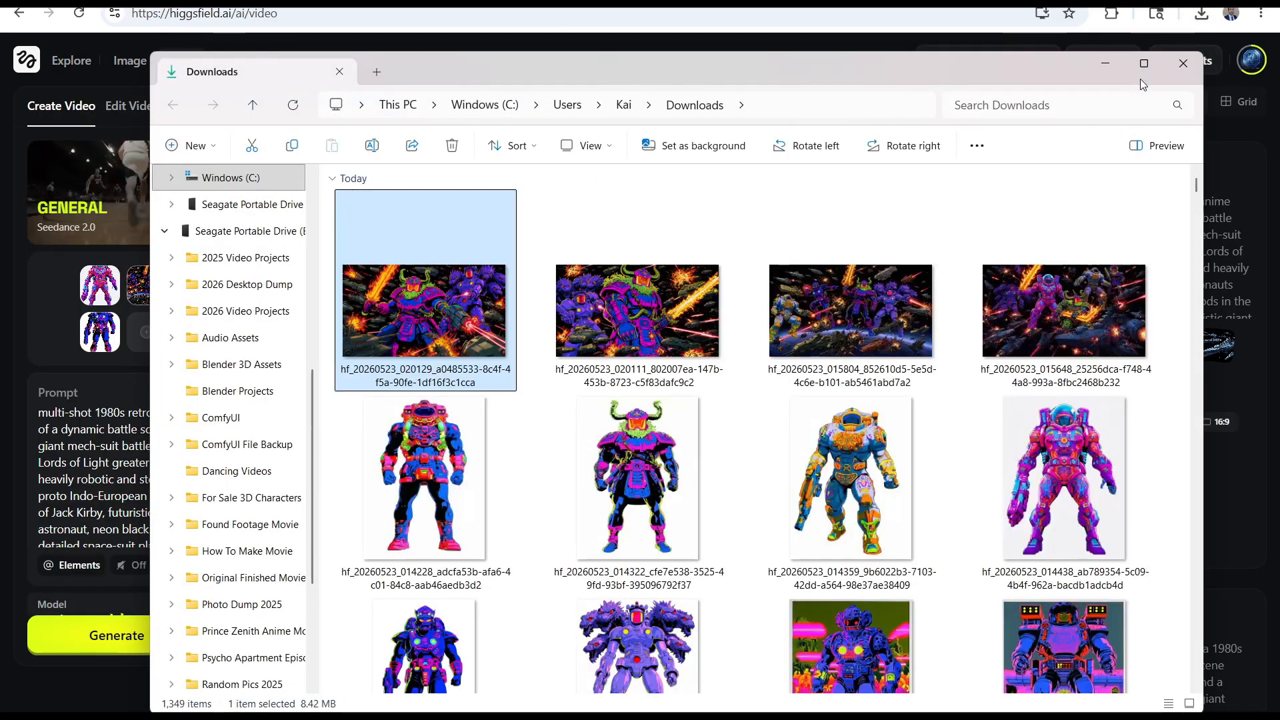
{"action": "left_click", "coordinate": [1182, 64]}
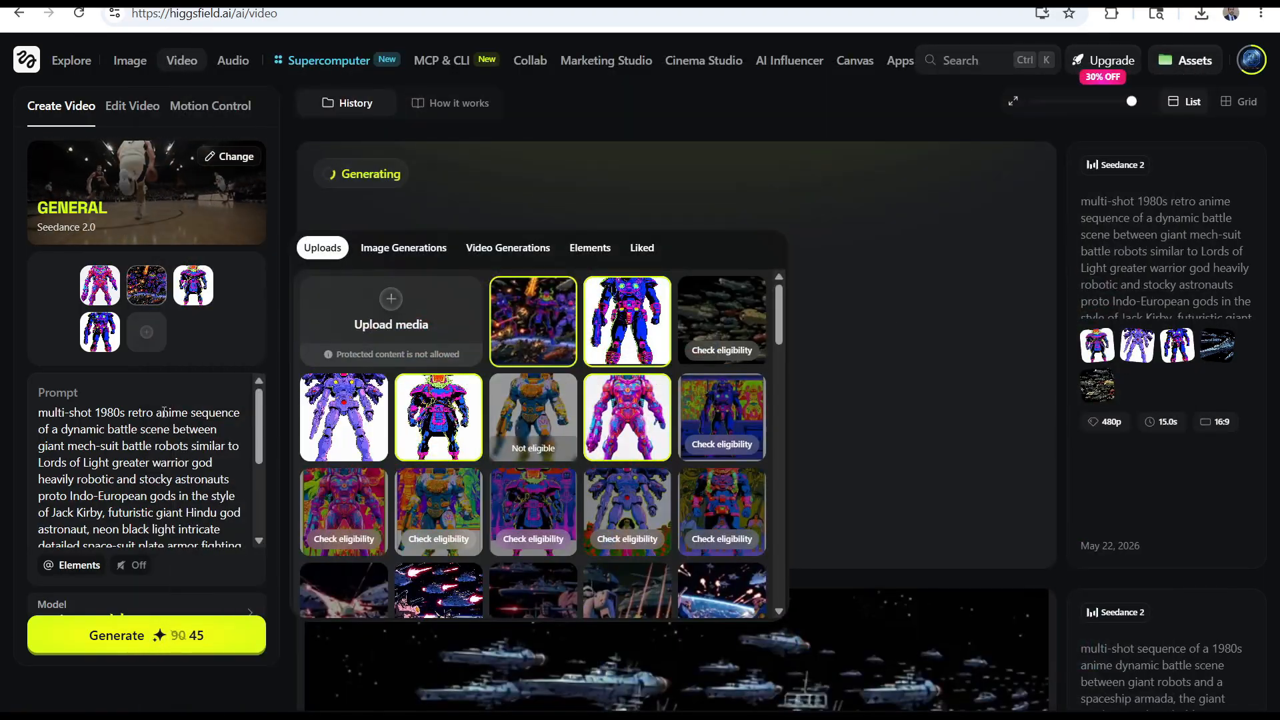
{"action": "left_click", "coordinate": [151, 635]}
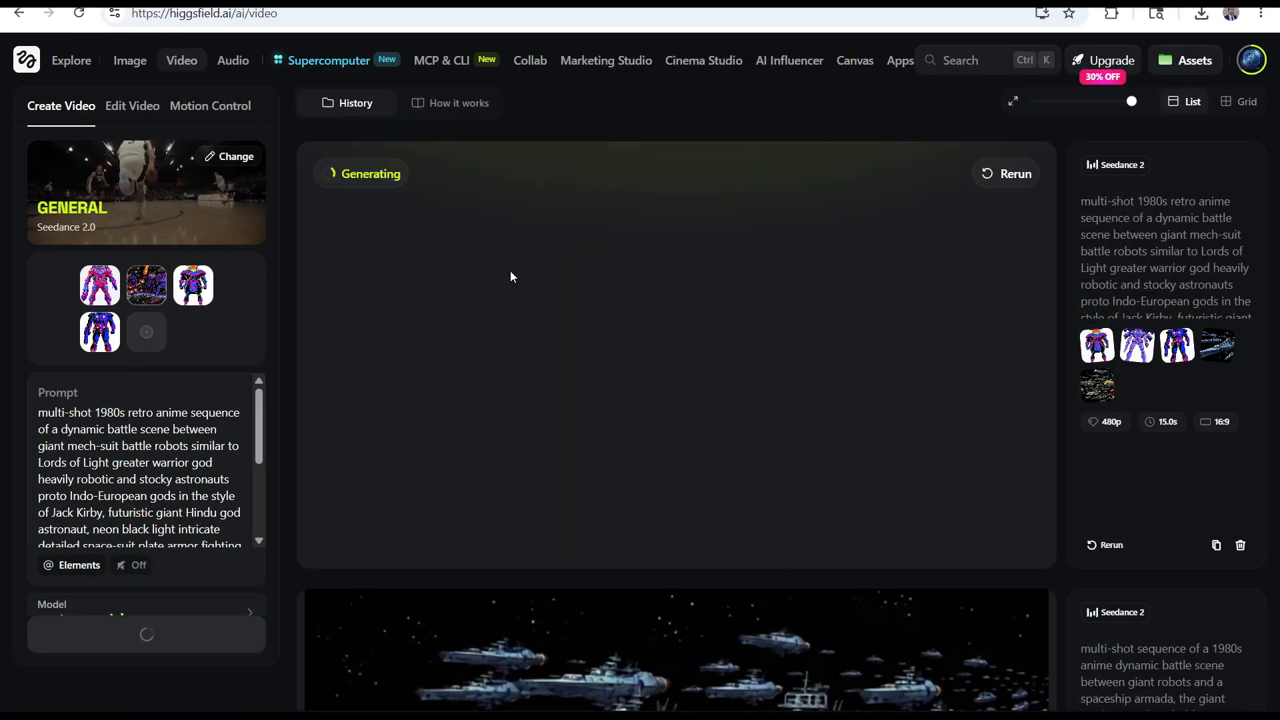
{"action": "scroll", "coordinate": [197, 480], "scroll_direction": "down", "scroll_amount": 5}
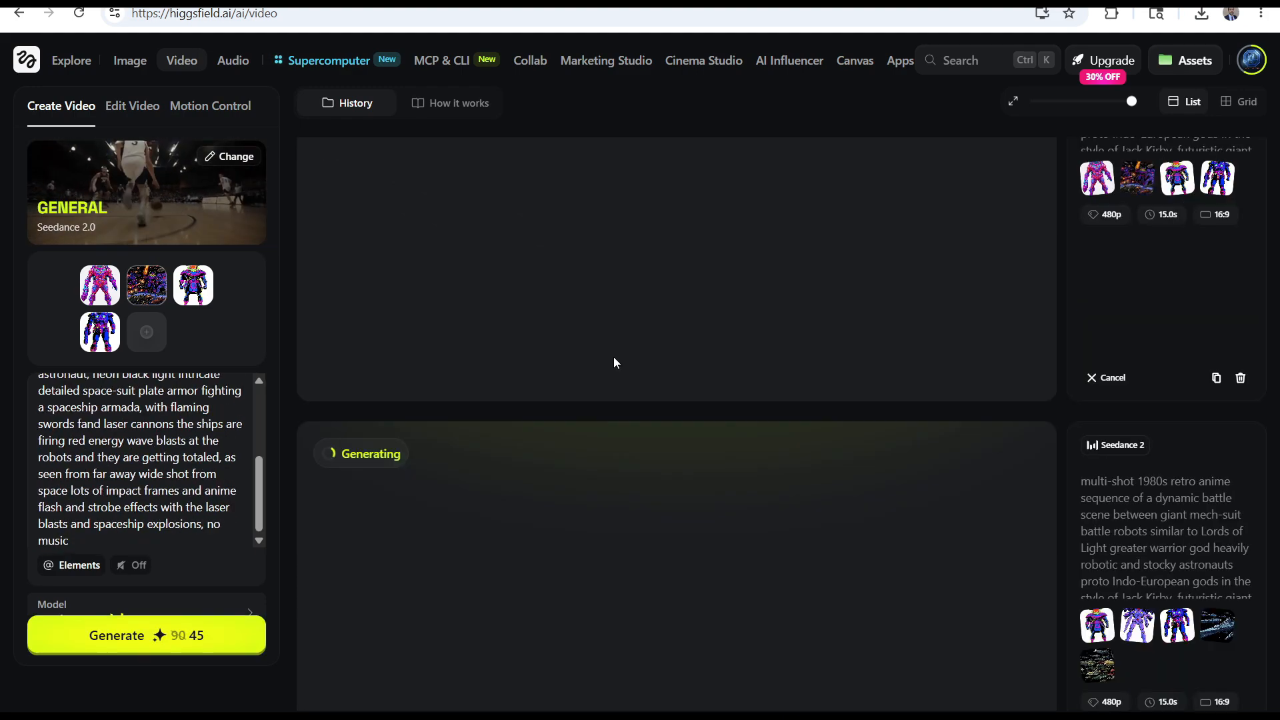
Replace the battle image reference with the purple mech and upload the image of the horned warrior firing his cannon
{"action": "key", "text": "alt+Left"}
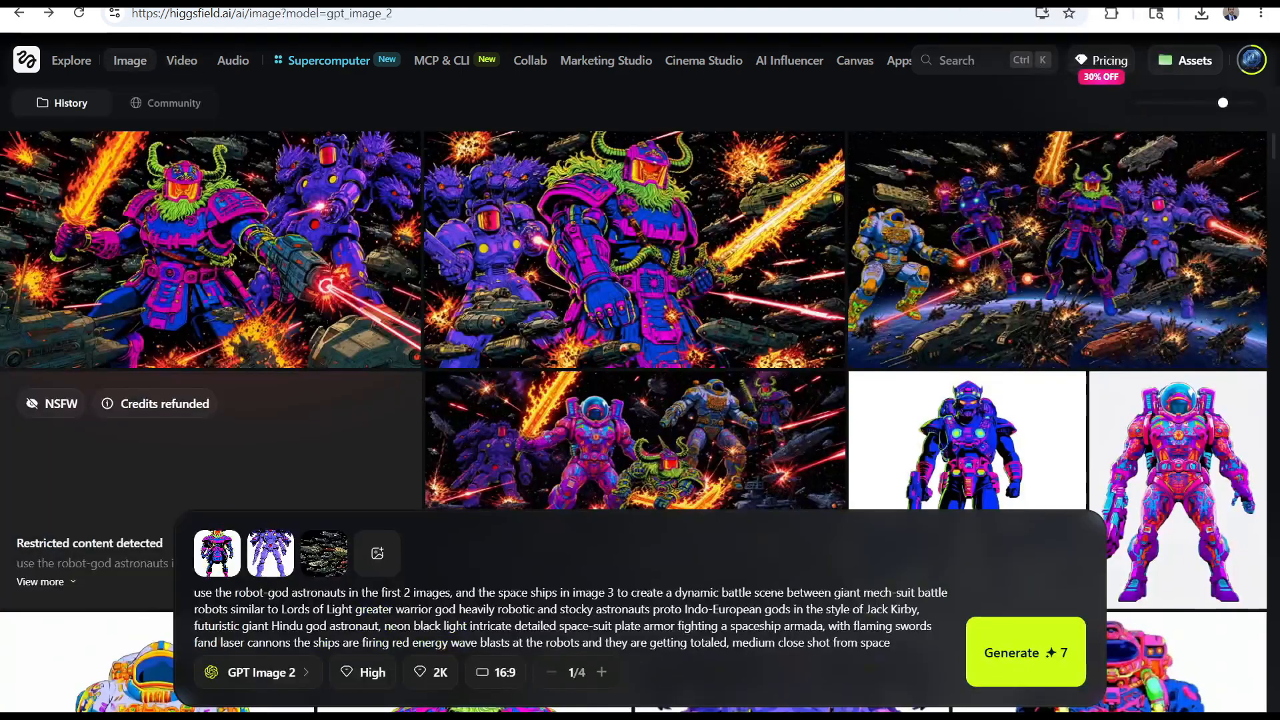
{"action": "key", "text": "alt+Right"}
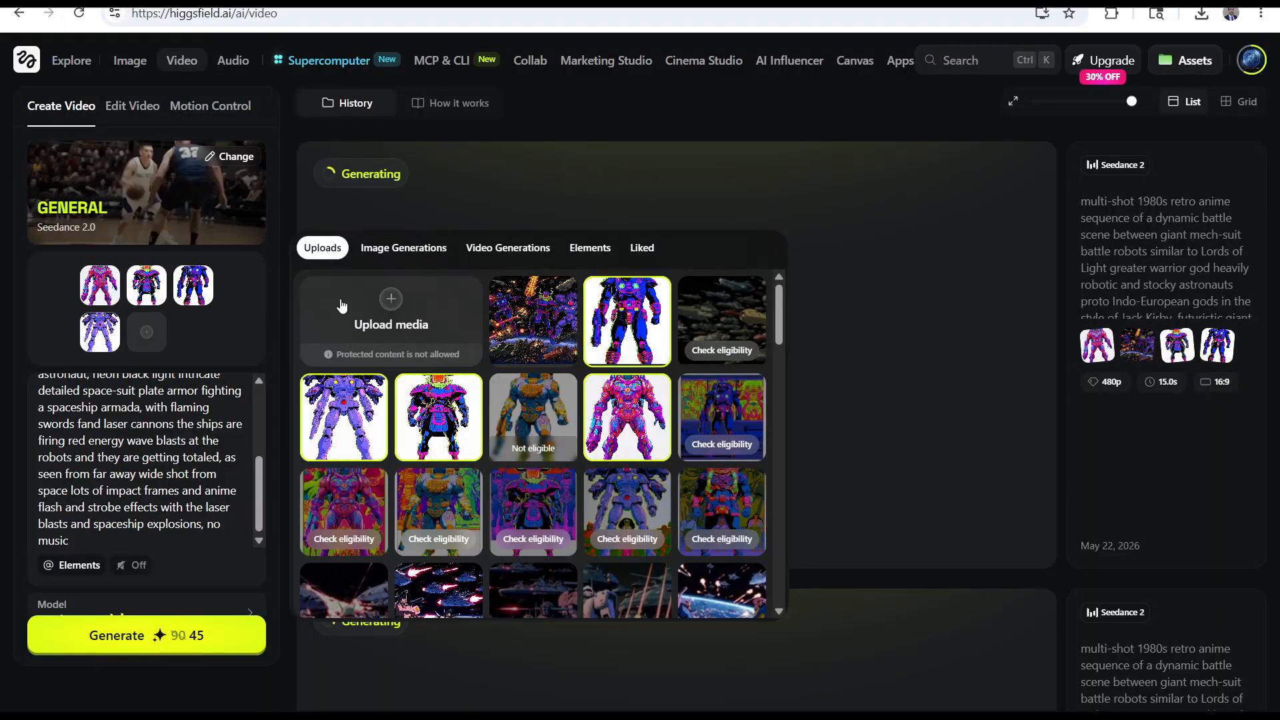
{"action": "left_click", "coordinate": [338, 301]}
{"action": "left_click", "coordinate": [291, 217]}
{"action": "left_click", "coordinate": [726, 557]}
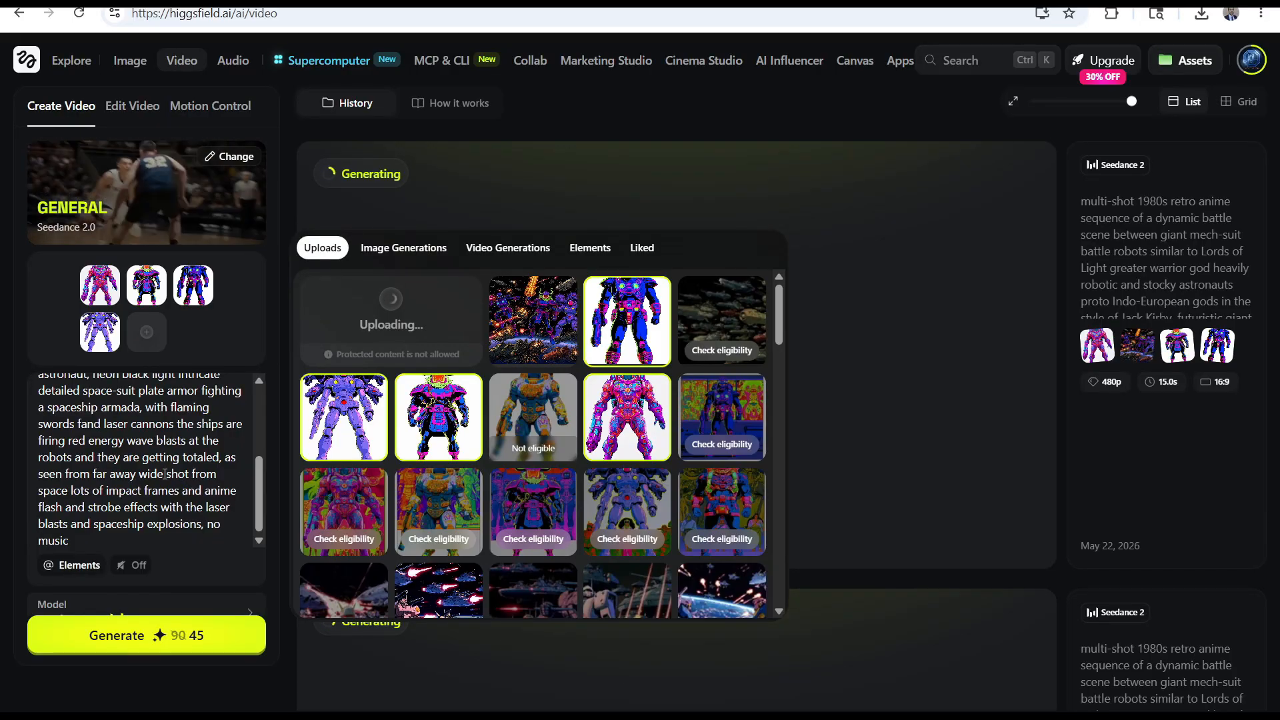
Change the video prompt's framing to "as seen from medium close in space with lots of impact frames"
{"action": "left_click_drag", "start_coordinate": [165, 473], "coordinate": [93, 473]}
{"action": "type", "text": "medium close"}
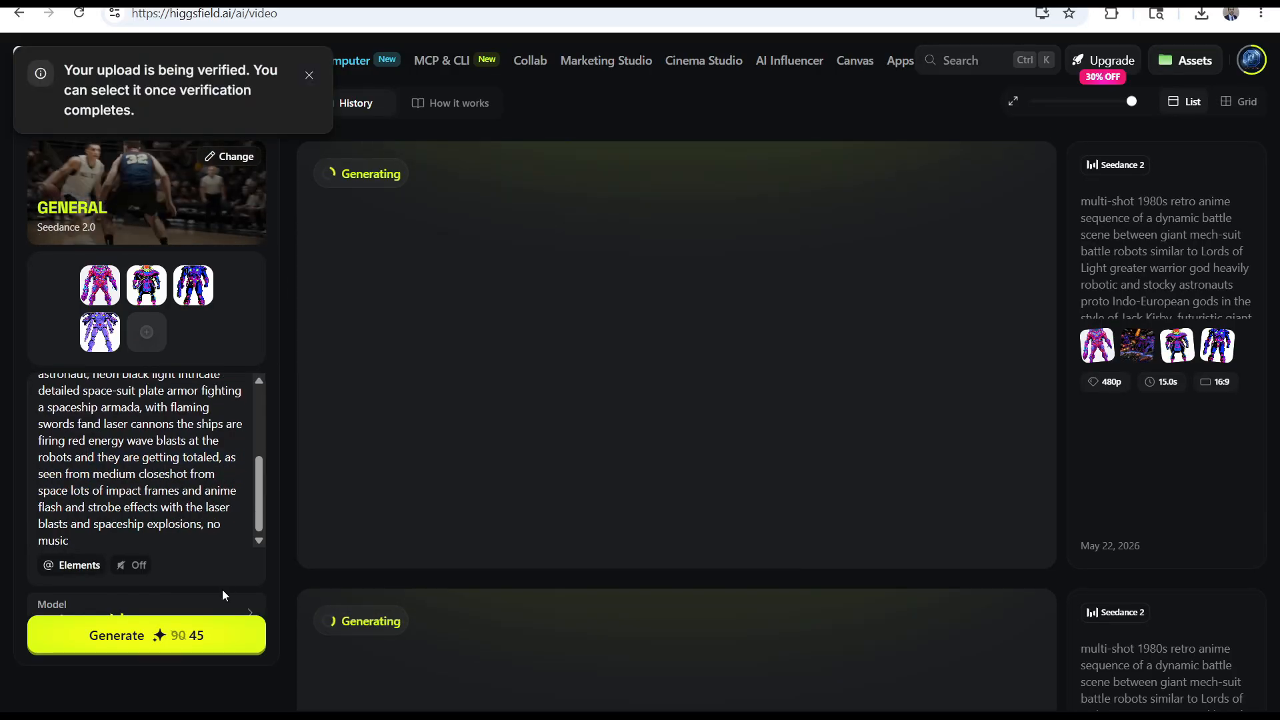
{"action": "left_click_drag", "start_coordinate": [220, 475], "coordinate": [168, 475]}
{"action": "type", "text": "in space wit"}
{"action": "left_click", "coordinate": [212, 492]}
{"action": "type", "text": "wih"}
{"action": "left_click", "coordinate": [222, 493]}
{"action": "type", "text": "t"}
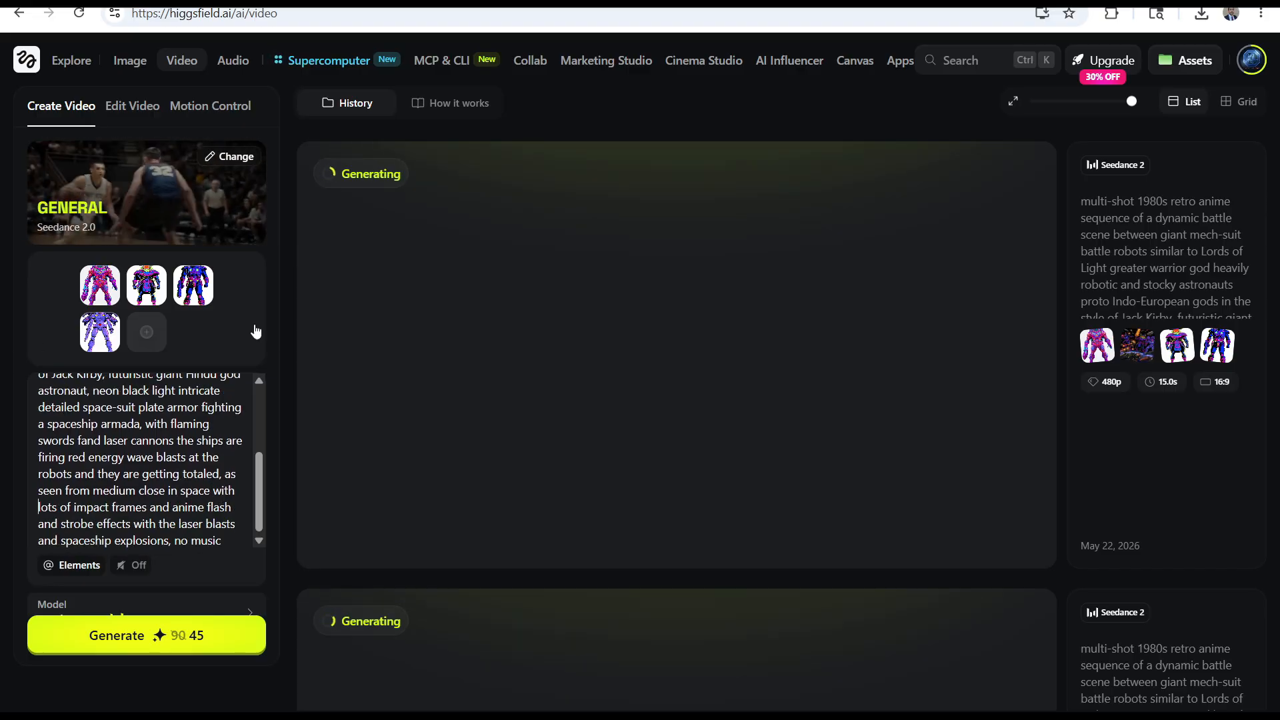
Add the horned warrior battle image, the grey battleship fleet and the wide battle image as references, and generate the video
{"action": "left_click", "coordinate": [147, 332]}
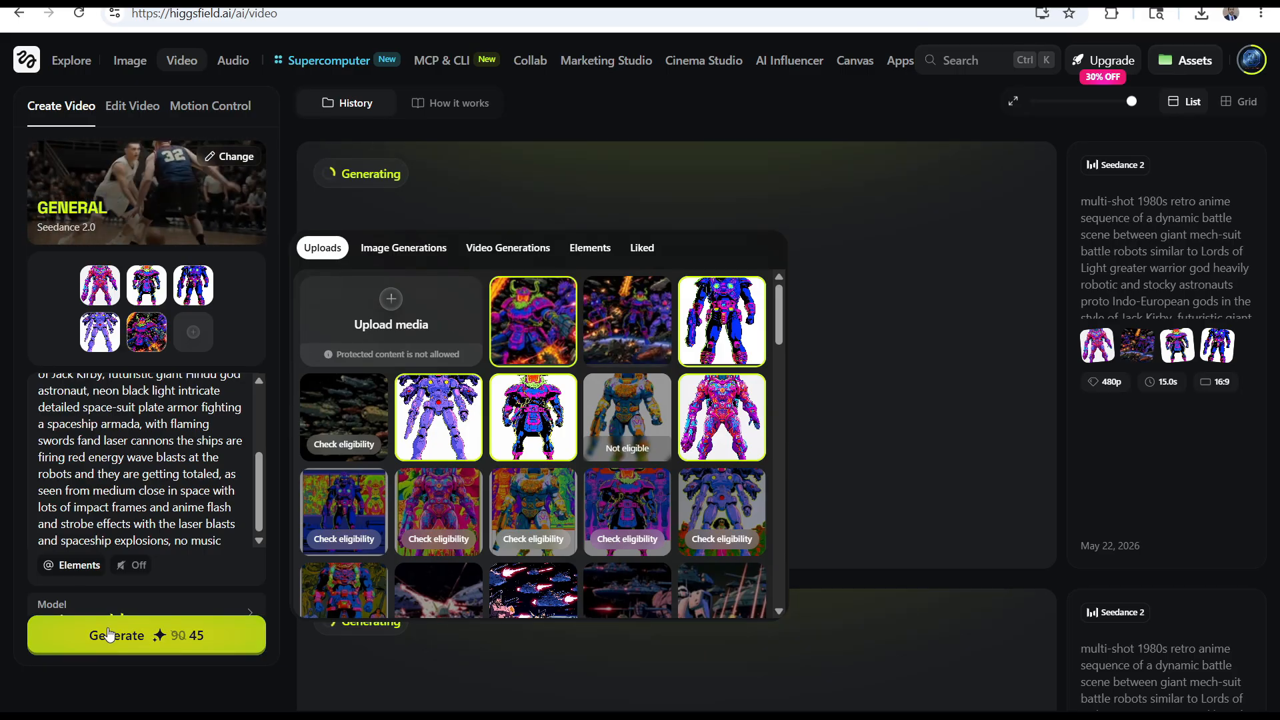
{"action": "scroll", "coordinate": [650, 445], "scroll_direction": "down", "scroll_amount": 1}
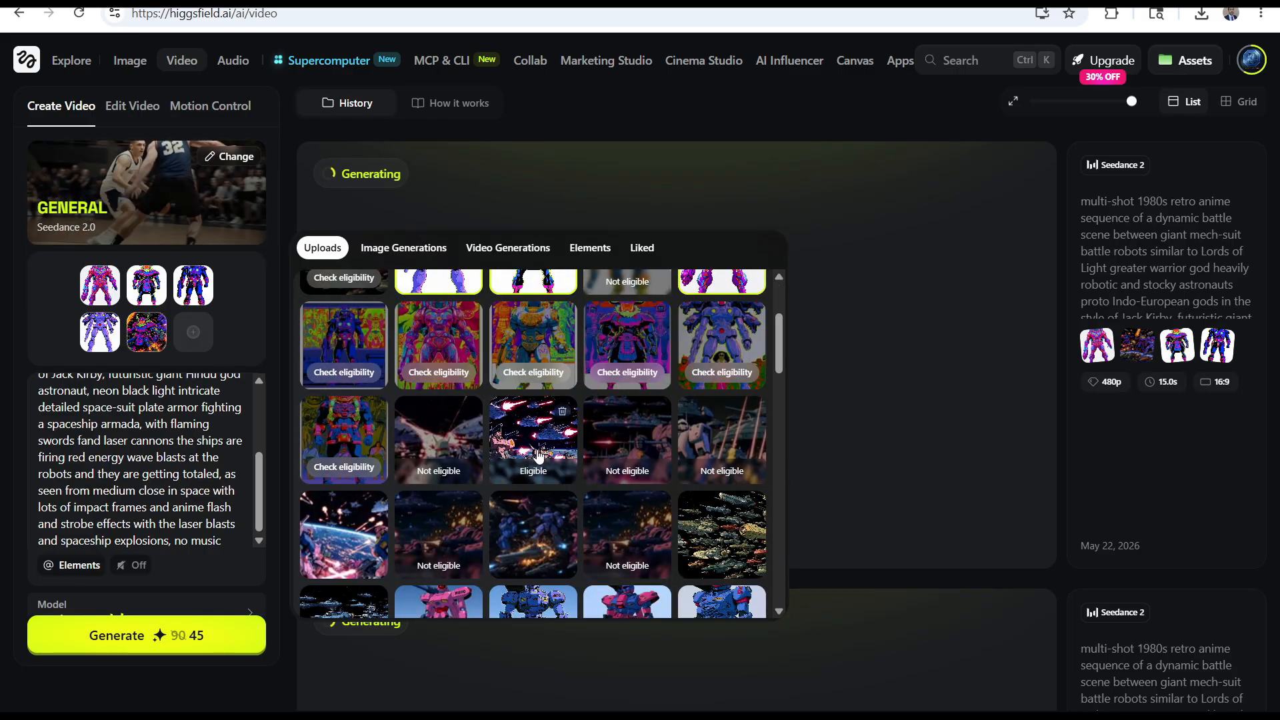
{"action": "scroll", "coordinate": [360, 377], "scroll_direction": "down", "scroll_amount": 3}
{"action": "left_click", "coordinate": [360, 377]}
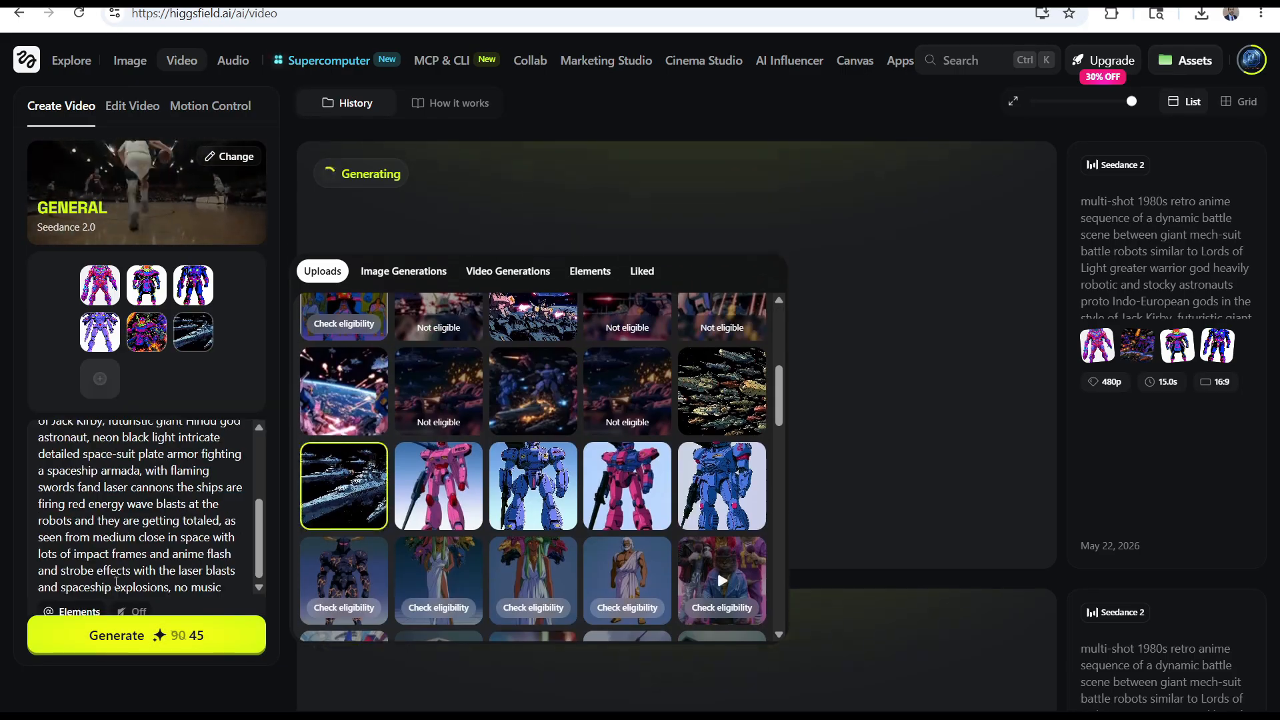
{"action": "scroll", "coordinate": [602, 328], "scroll_direction": "up", "scroll_amount": 4}
{"action": "left_click", "coordinate": [93, 628]}
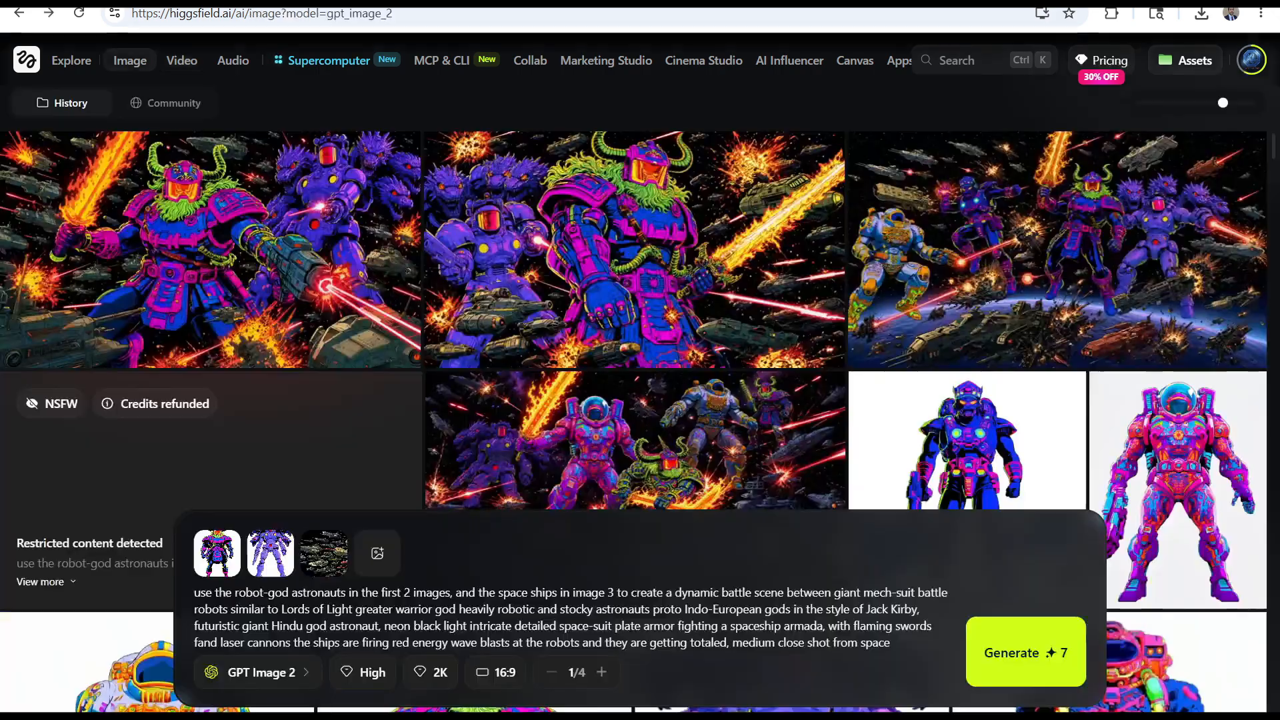
{"action": "scroll", "coordinate": [397, 417], "scroll_direction": "down", "scroll_amount": 2}
{"action": "scroll", "coordinate": [398, 418], "scroll_direction": "up", "scroll_amount": 2}
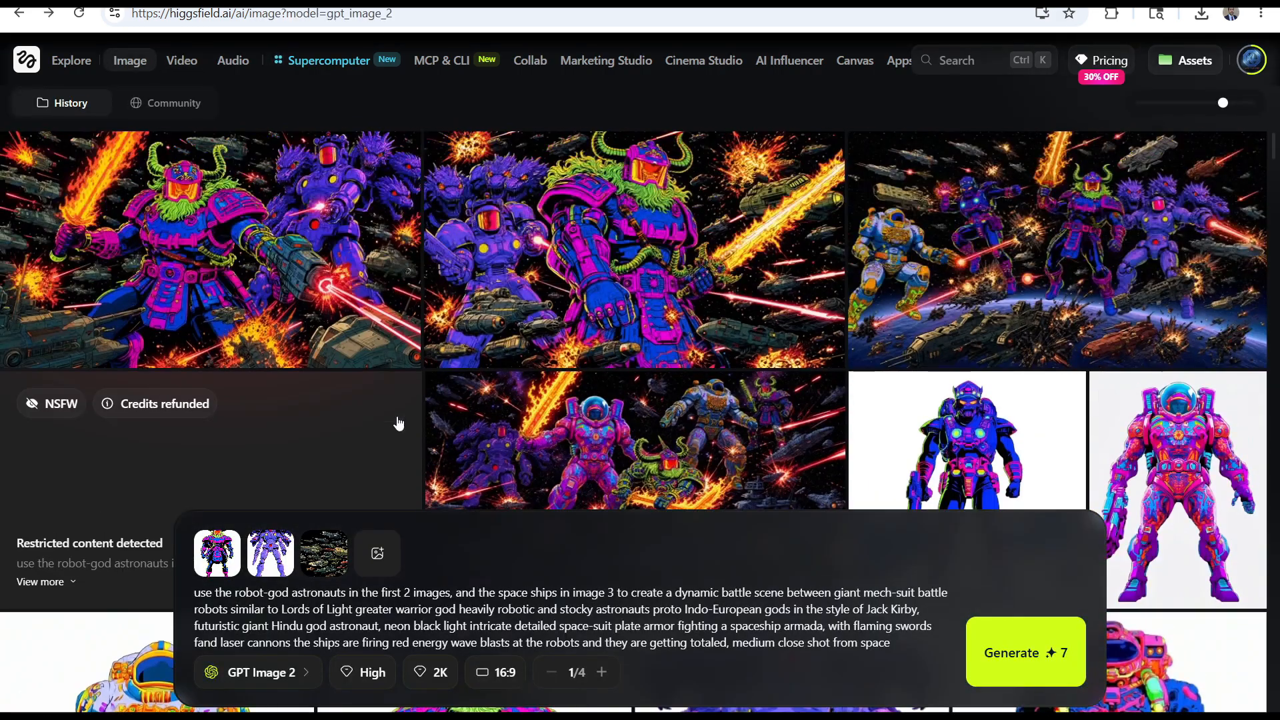
View the battle image with the pink mech and check the Downloads folder for its file
{"action": "left_click", "coordinate": [599, 436]}
{"action": "left_click", "coordinate": [1246, 70]}
{"action": "scroll", "coordinate": [795, 217], "scroll_direction": "down", "scroll_amount": 1}
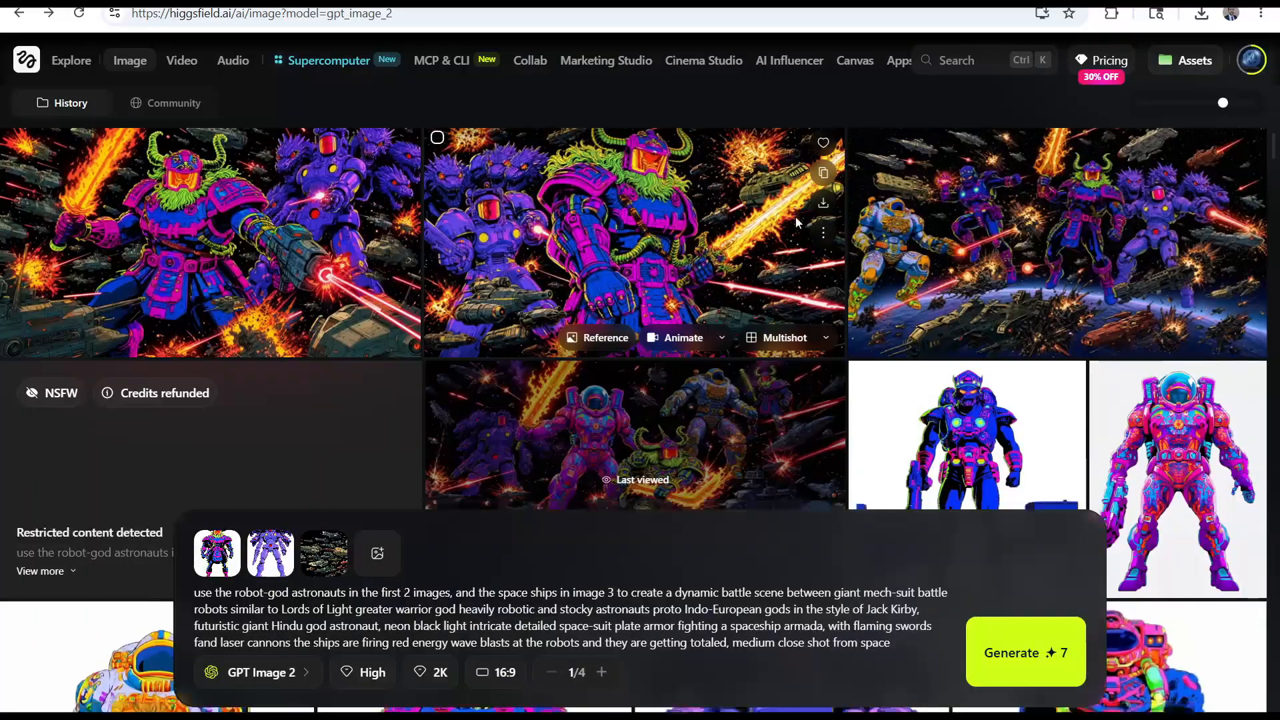
{"action": "scroll", "coordinate": [681, 314], "scroll_direction": "up", "scroll_amount": 1}
{"action": "left_click", "coordinate": [1200, 15]}
{"action": "left_click", "coordinate": [1182, 98]}
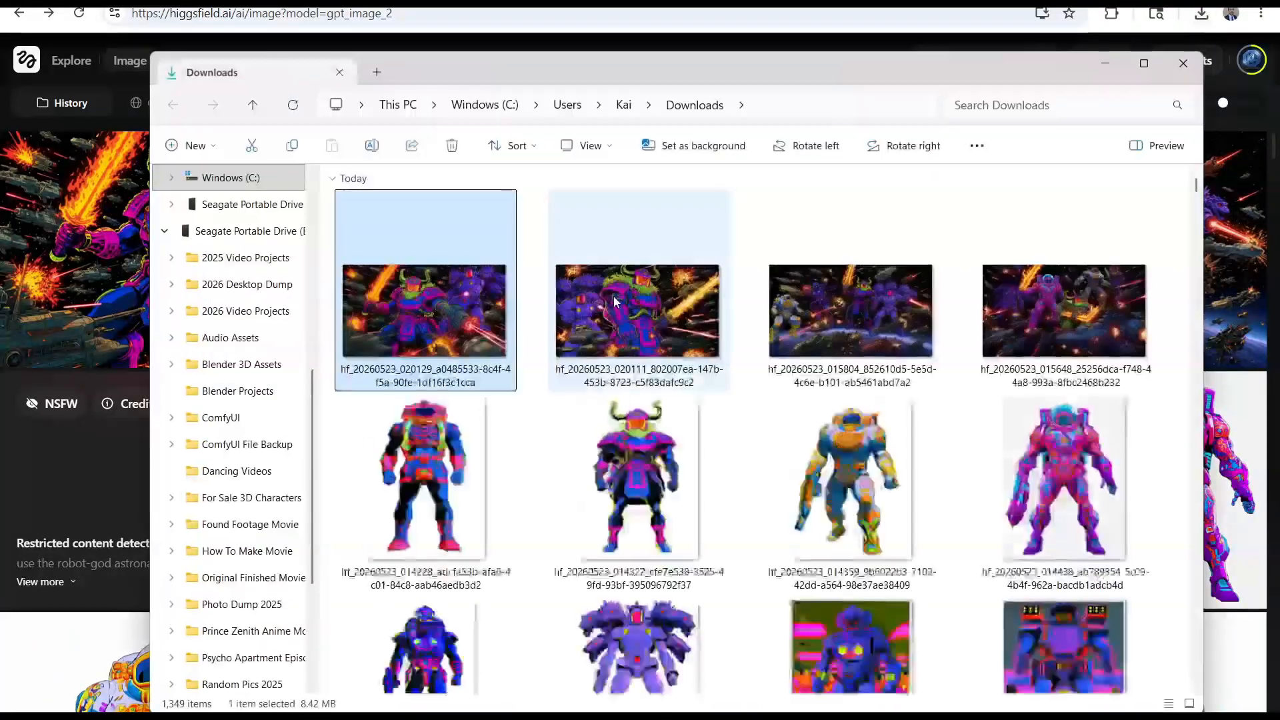
{"action": "left_click", "coordinate": [1178, 63]}
{"action": "scroll", "coordinate": [829, 241], "scroll_direction": "down", "scroll_amount": 2}
Upload hf_20260523_015648_25256dca-f748-44a8-993a-8fbc2468b232, the battle image with the pink mech, as video media
{"action": "left_click", "coordinate": [126, 3]}
{"action": "left_click", "coordinate": [138, 381]}
{"action": "left_click", "coordinate": [376, 334]}
{"action": "left_click", "coordinate": [266, 400]}
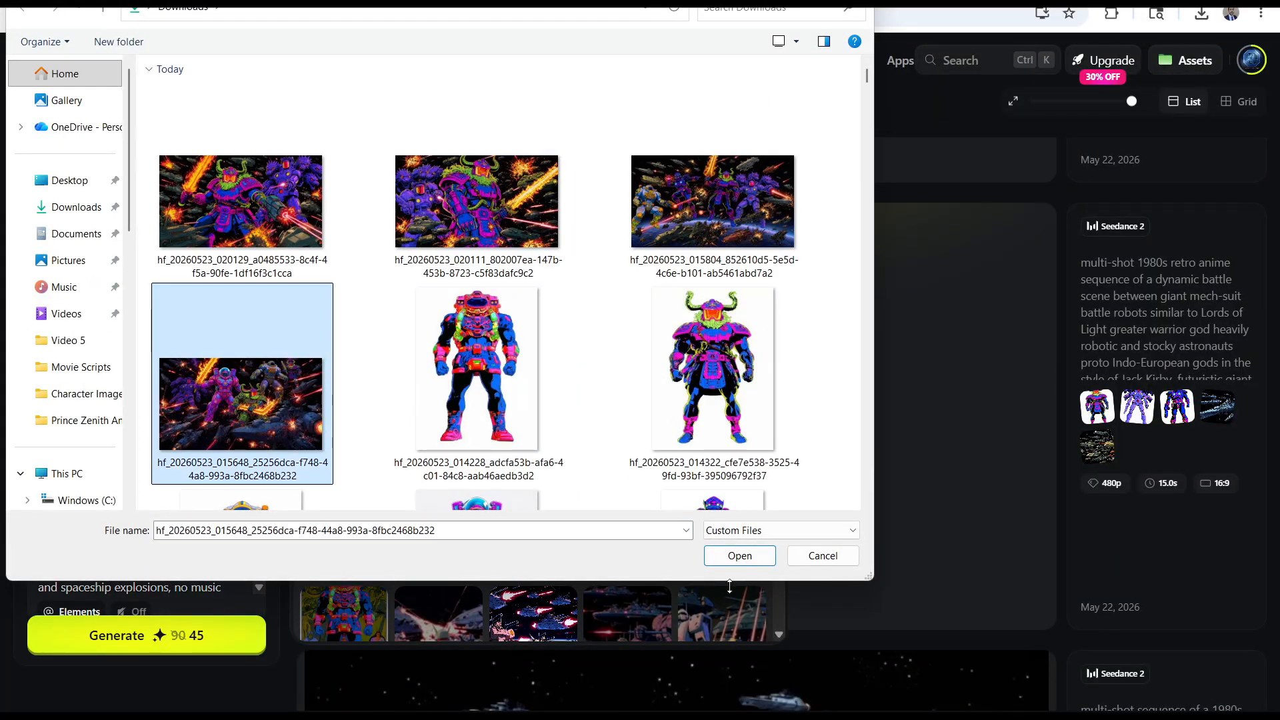
{"action": "left_click", "coordinate": [727, 555]}
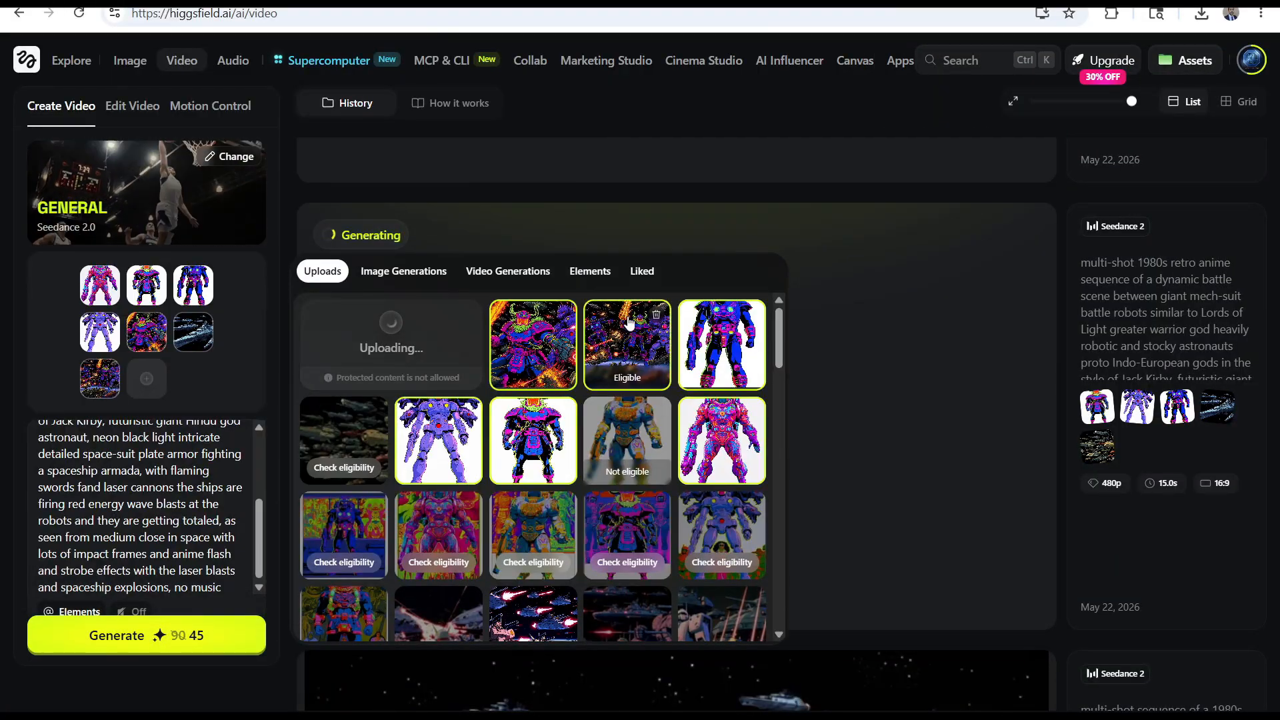
Add the uploaded battle image with the pink mech as the last video reference
{"action": "scroll", "coordinate": [586, 400], "scroll_direction": "down", "scroll_amount": 12}
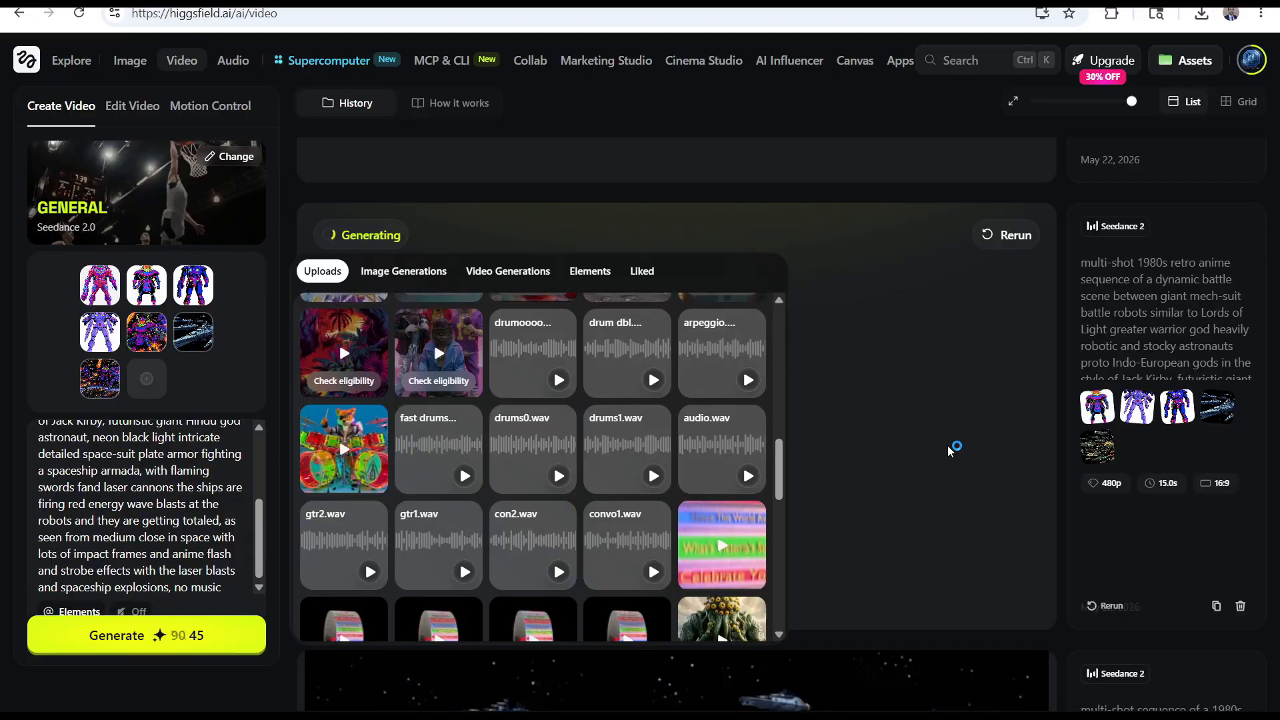
{"action": "scroll", "coordinate": [954, 449], "scroll_direction": "up", "scroll_amount": 5}
{"action": "scroll", "coordinate": [600, 413], "scroll_direction": "up", "scroll_amount": 12}
{"action": "left_click", "coordinate": [880, 346]}
{"action": "scroll", "coordinate": [593, 320], "scroll_direction": "down", "scroll_amount": 10}
{"action": "scroll", "coordinate": [596, 340], "scroll_direction": "up", "scroll_amount": 10}
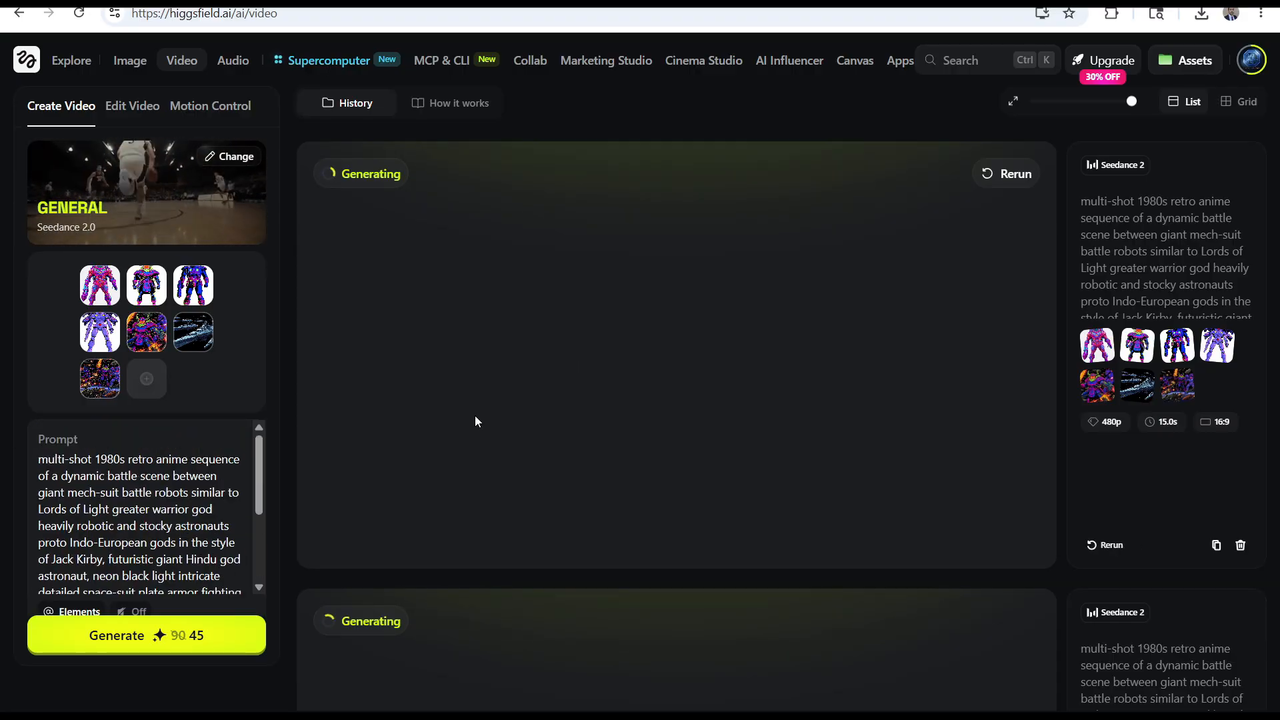
{"action": "scroll", "coordinate": [462, 409], "scroll_direction": "down", "scroll_amount": 10}
{"action": "left_click", "coordinate": [147, 380]}
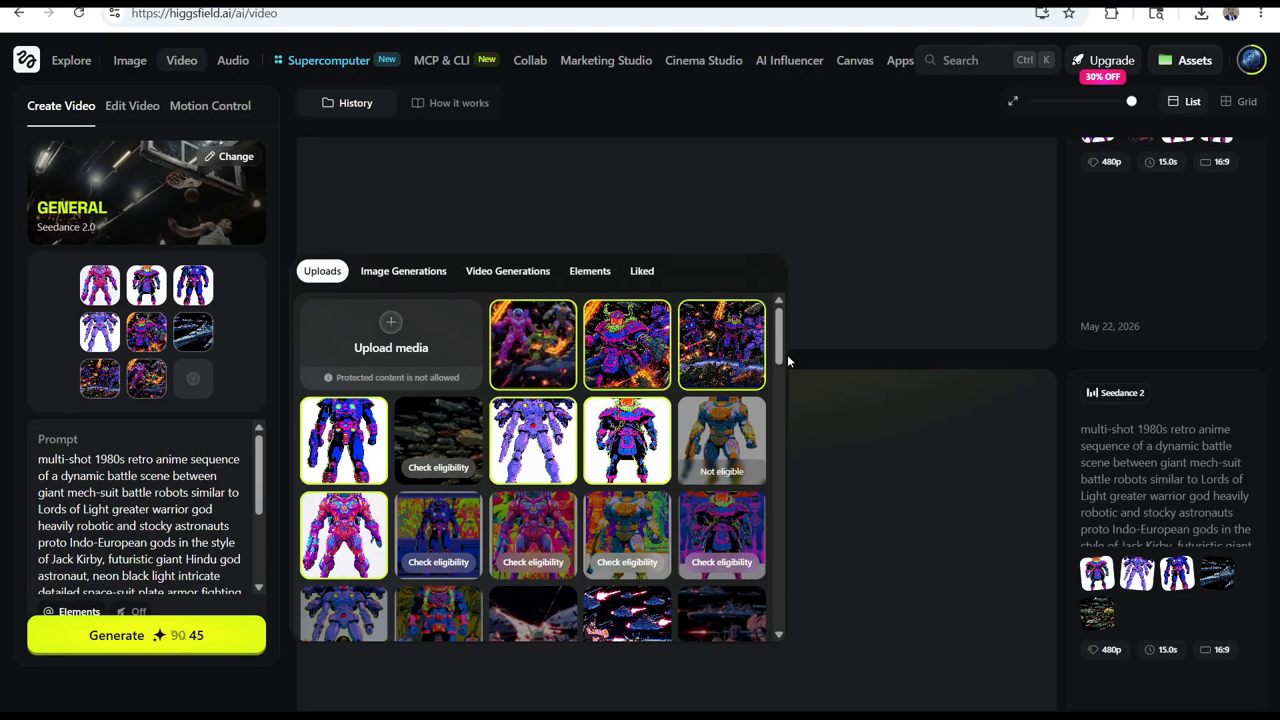
Set the video duration to 7s and generate the video with the eight references
{"action": "scroll", "coordinate": [171, 538], "scroll_direction": "down", "scroll_amount": 11}
{"action": "mouse_move", "coordinate": [233, 373]}
{"action": "scroll", "coordinate": [200, 513], "scroll_direction": "up", "scroll_amount": 1}
{"action": "scroll", "coordinate": [200, 521], "scroll_direction": "down", "scroll_amount": 1}
{"action": "scroll", "coordinate": [200, 534], "scroll_direction": "up", "scroll_amount": 3}
{"action": "scroll", "coordinate": [140, 540], "scroll_direction": "down", "scroll_amount": 5}
{"action": "left_click", "coordinate": [47, 587]}
{"action": "left_click_drag", "start_coordinate": [124, 533], "coordinate": [110, 538]}
{"action": "left_click", "coordinate": [147, 635]}
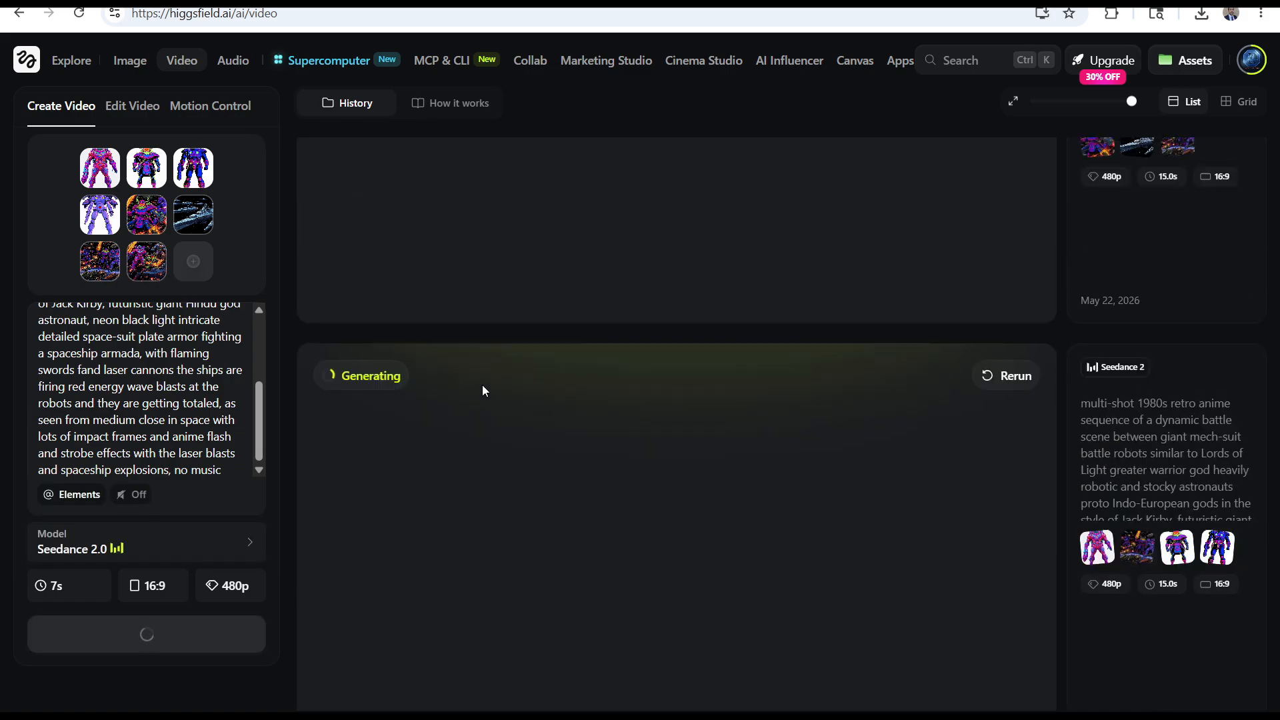
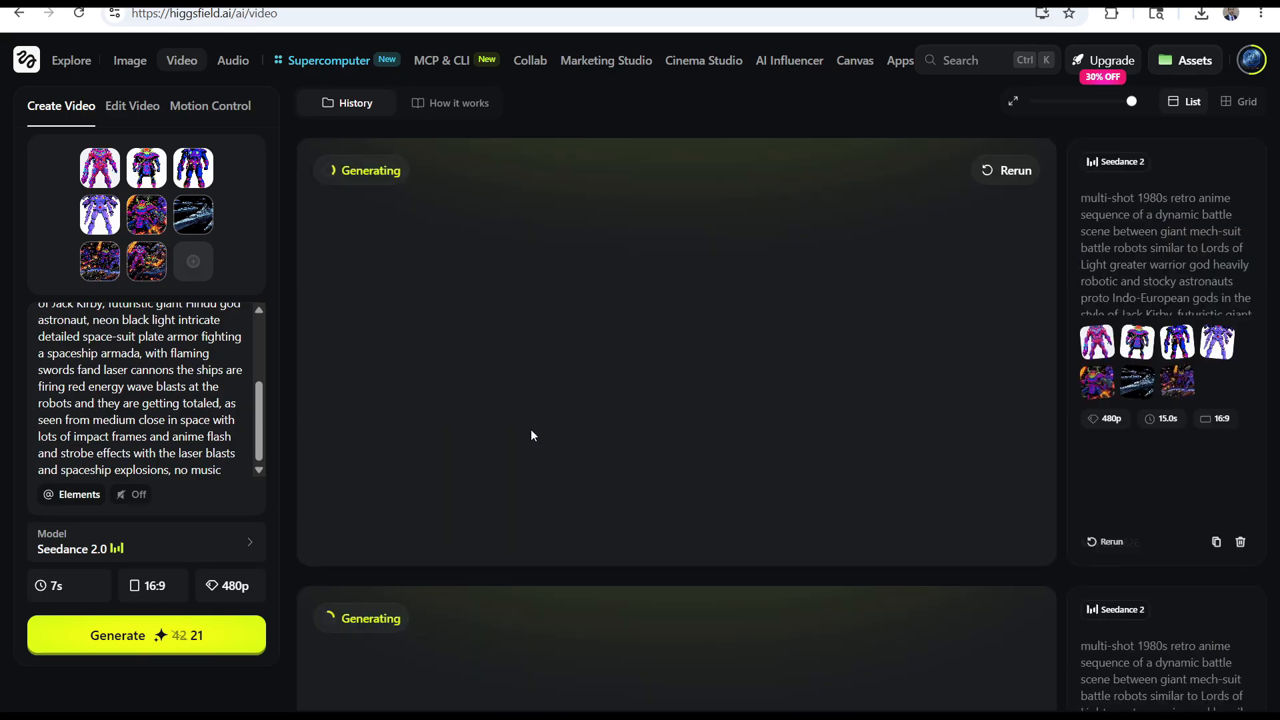
Switch to Midjourney and view the enlarged character sheets of the goddess with the dragon heads
{"action": "left_click", "coordinate": [414, 2]}
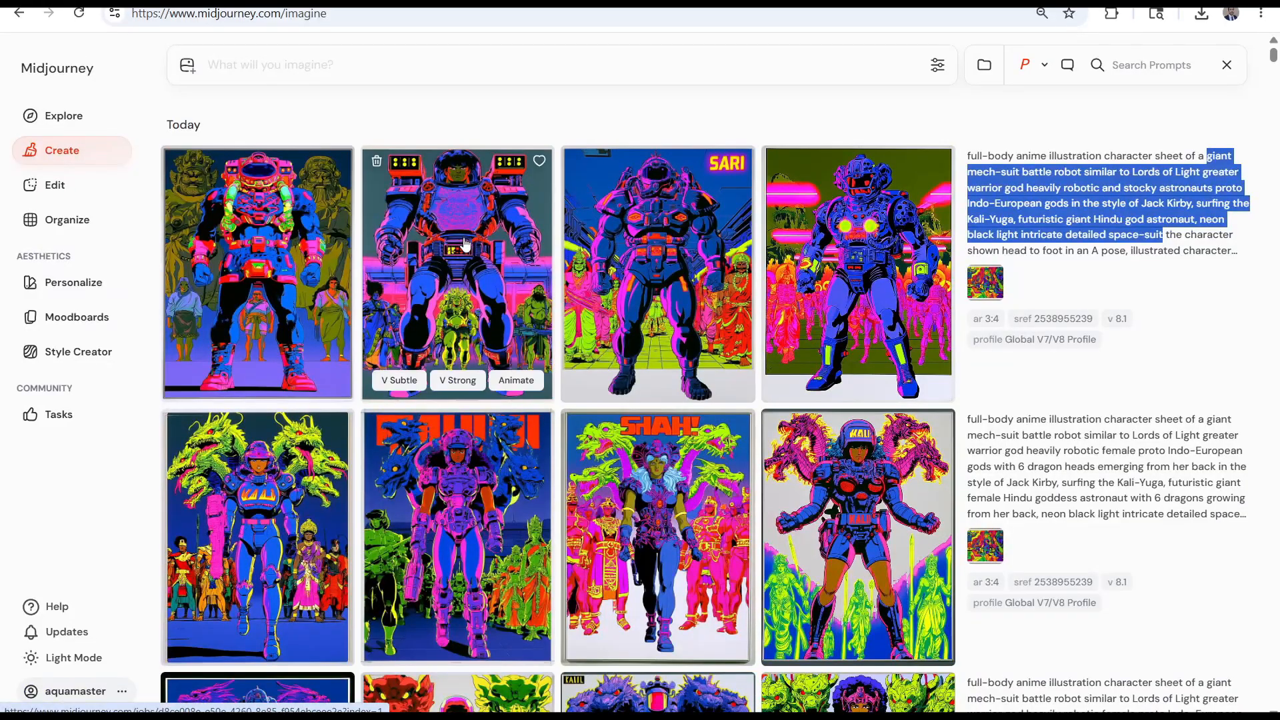
{"action": "left_click", "coordinate": [625, 526]}
{"action": "scroll", "coordinate": [1129, 520], "scroll_direction": "down", "scroll_amount": 2}
{"action": "scroll", "coordinate": [1128, 520], "scroll_direction": "up", "scroll_amount": 2}
{"action": "scroll", "coordinate": [638, 344], "scroll_direction": "down", "scroll_amount": 5}
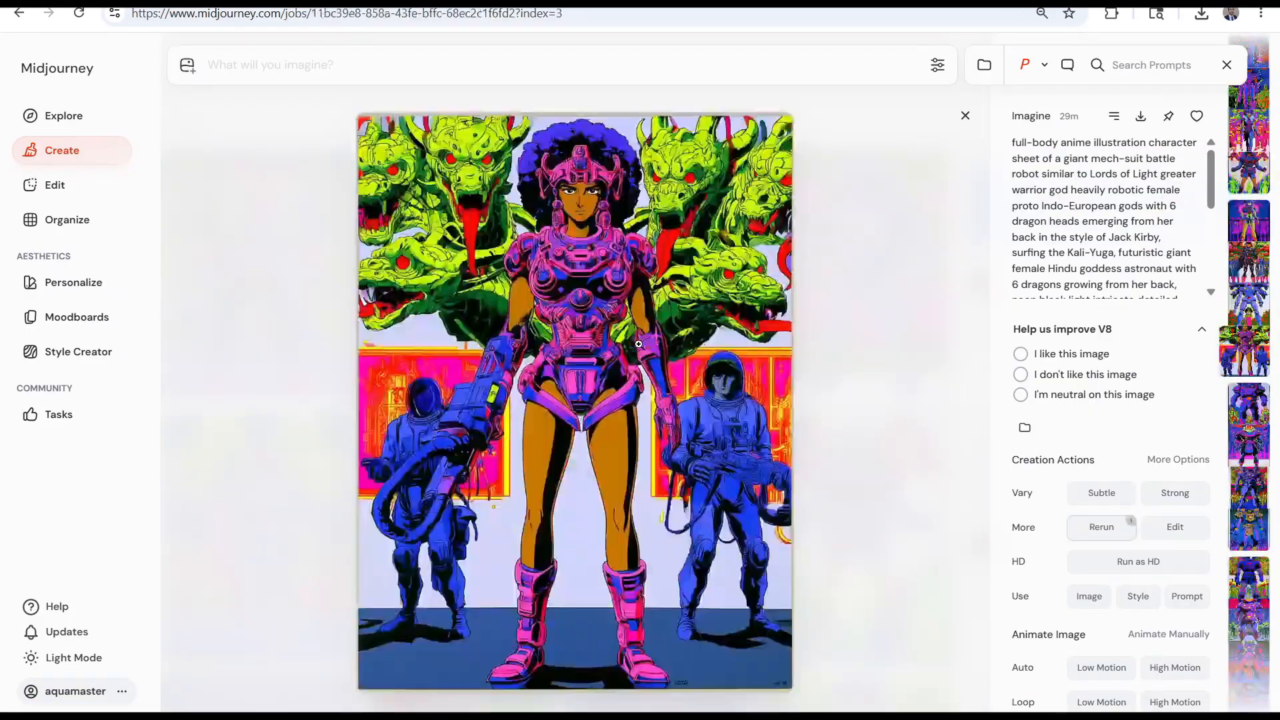
{"action": "scroll", "coordinate": [639, 344], "scroll_direction": "down", "scroll_amount": 4}
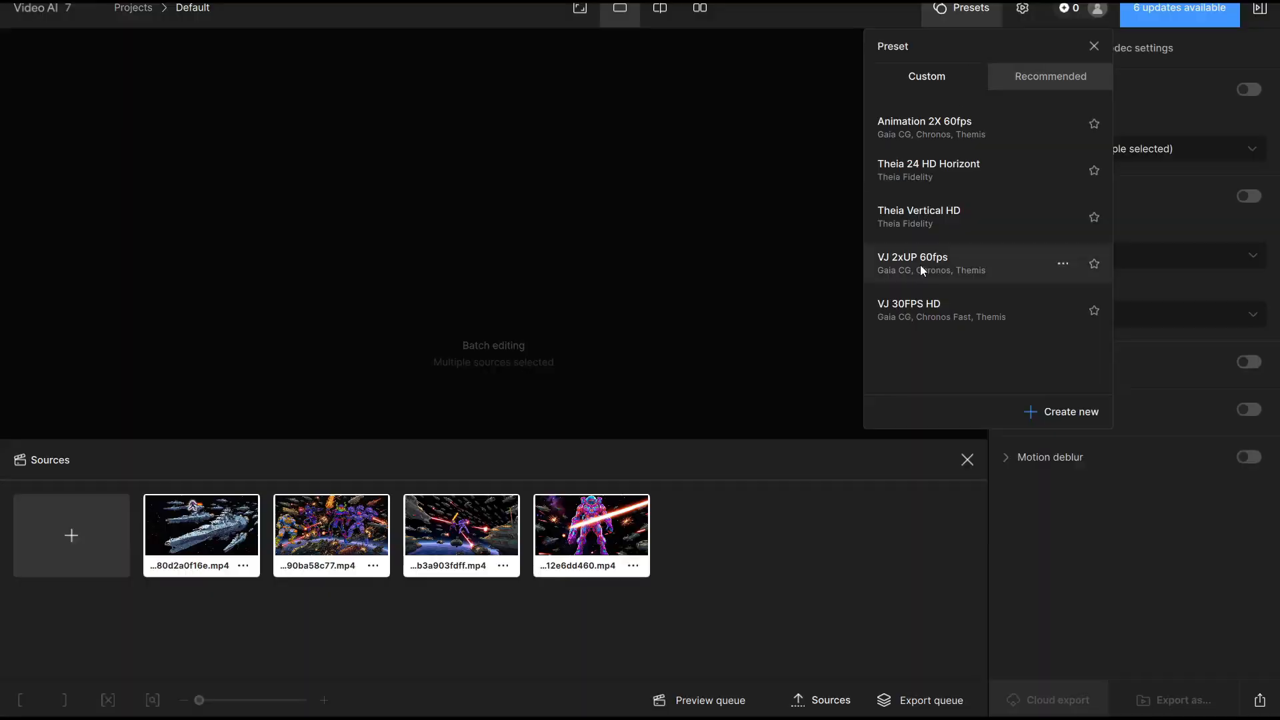
Switch to Topaz Video AI and give the four-clip batch the Gaia model with Computer Generated as input video type
{"action": "left_click", "coordinate": [991, 215]}
{"action": "left_click", "coordinate": [1151, 563]}
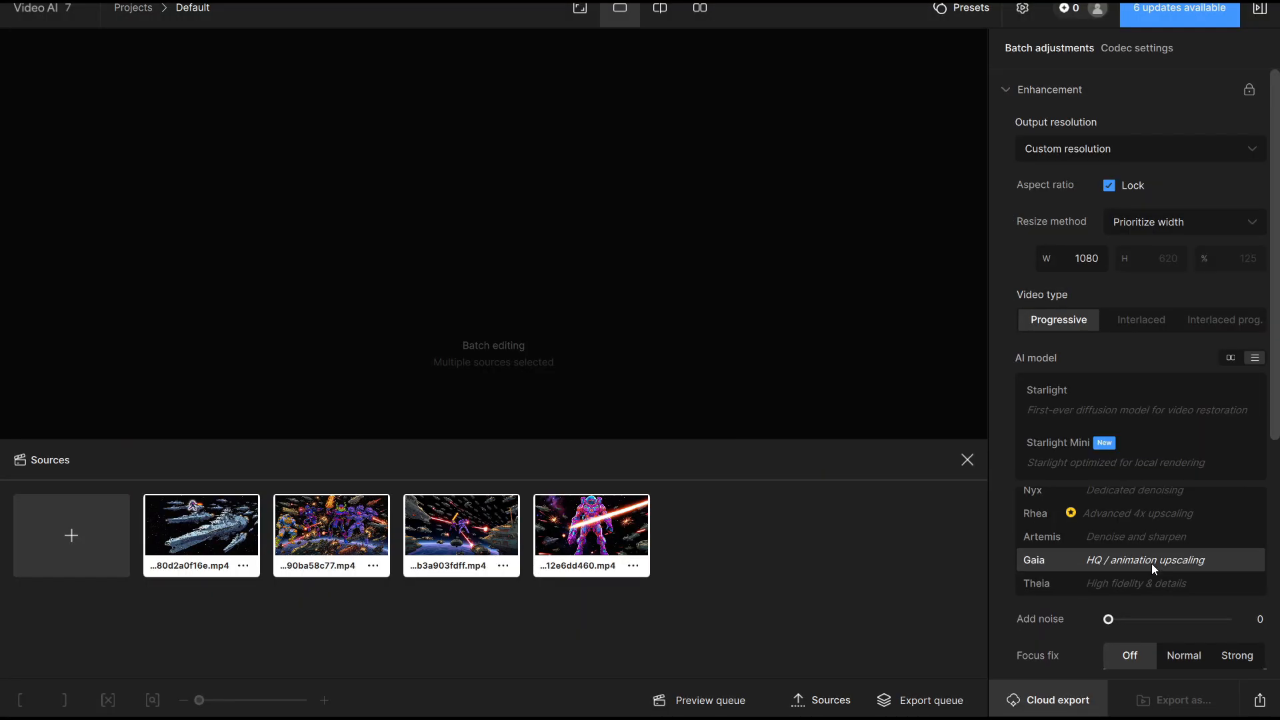
{"action": "scroll", "coordinate": [1251, 644], "scroll_direction": "down", "scroll_amount": 5}
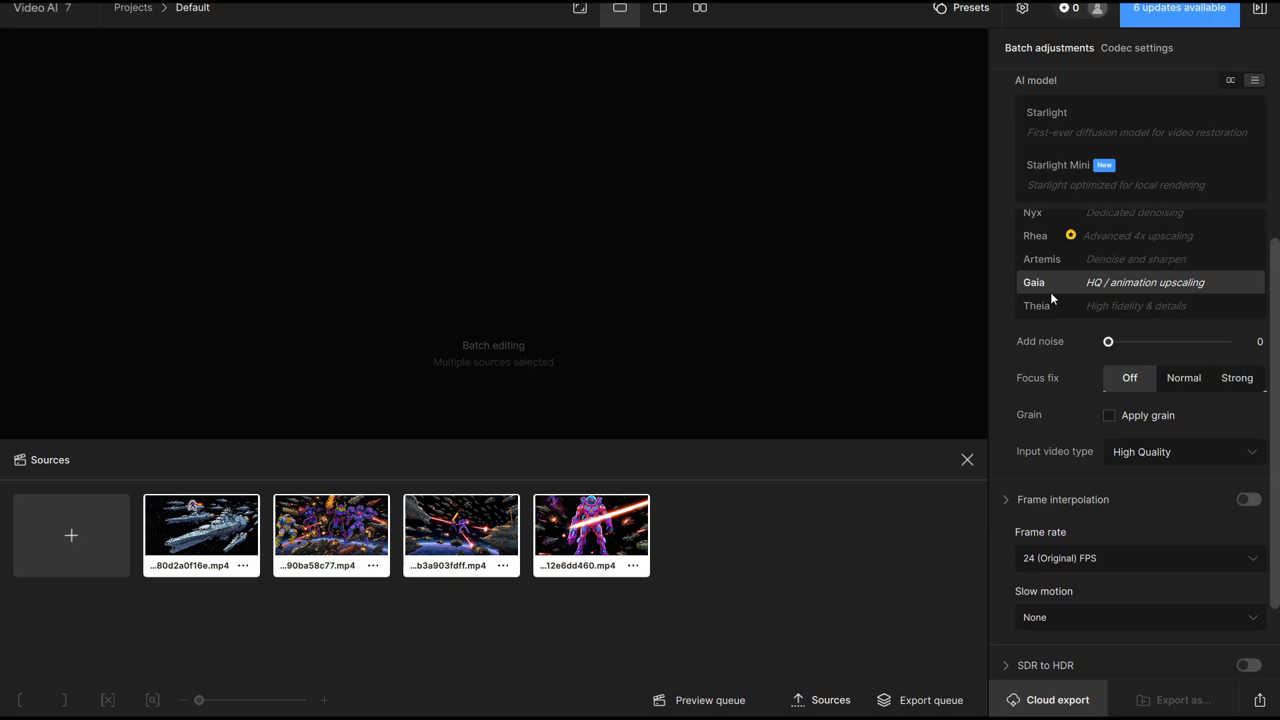
{"action": "left_click", "coordinate": [1164, 509]}
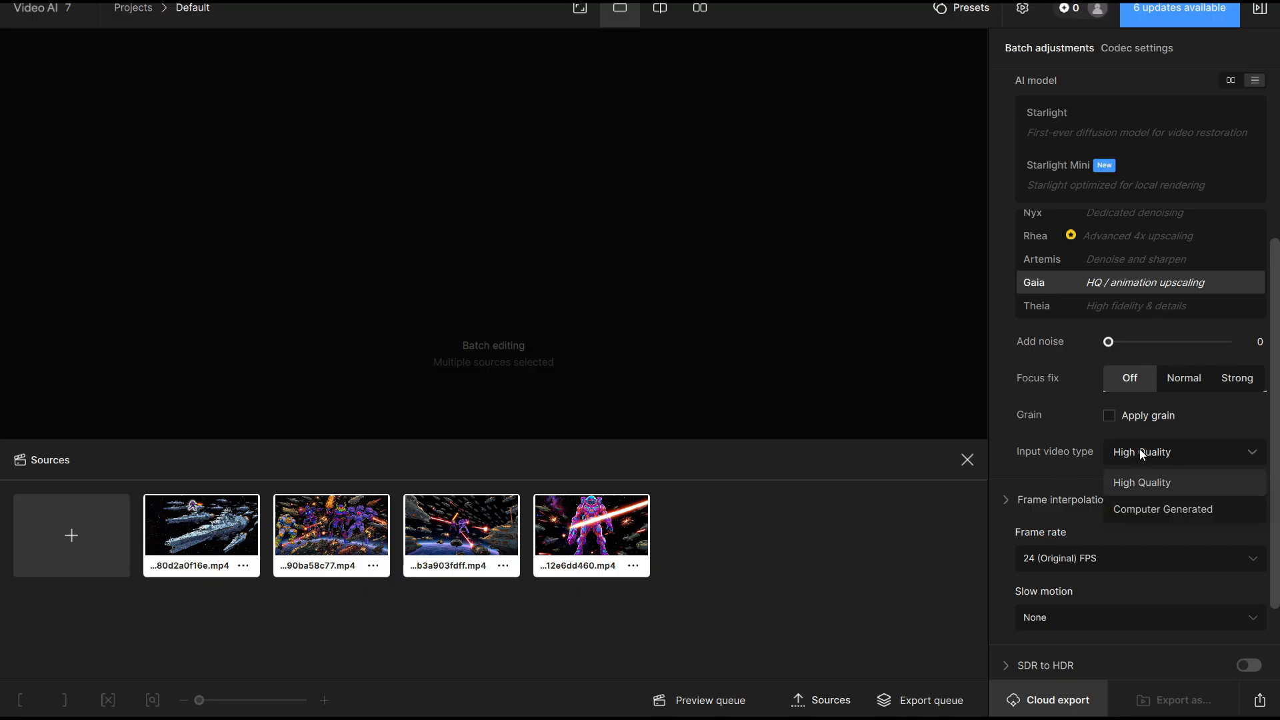
{"action": "scroll", "coordinate": [1140, 509], "scroll_direction": "down", "scroll_amount": 2}
{"action": "scroll", "coordinate": [1071, 333], "scroll_direction": "up", "scroll_amount": 3}
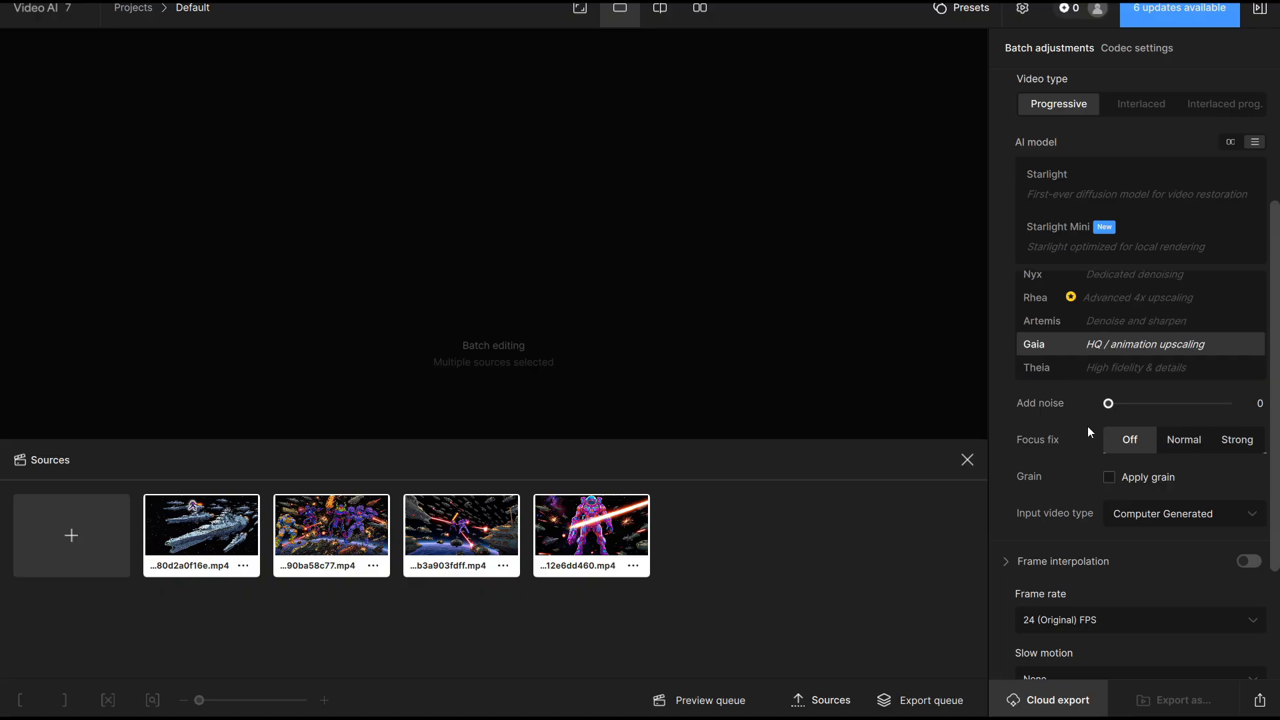
{"action": "mouse_move", "coordinate": [1062, 510]}
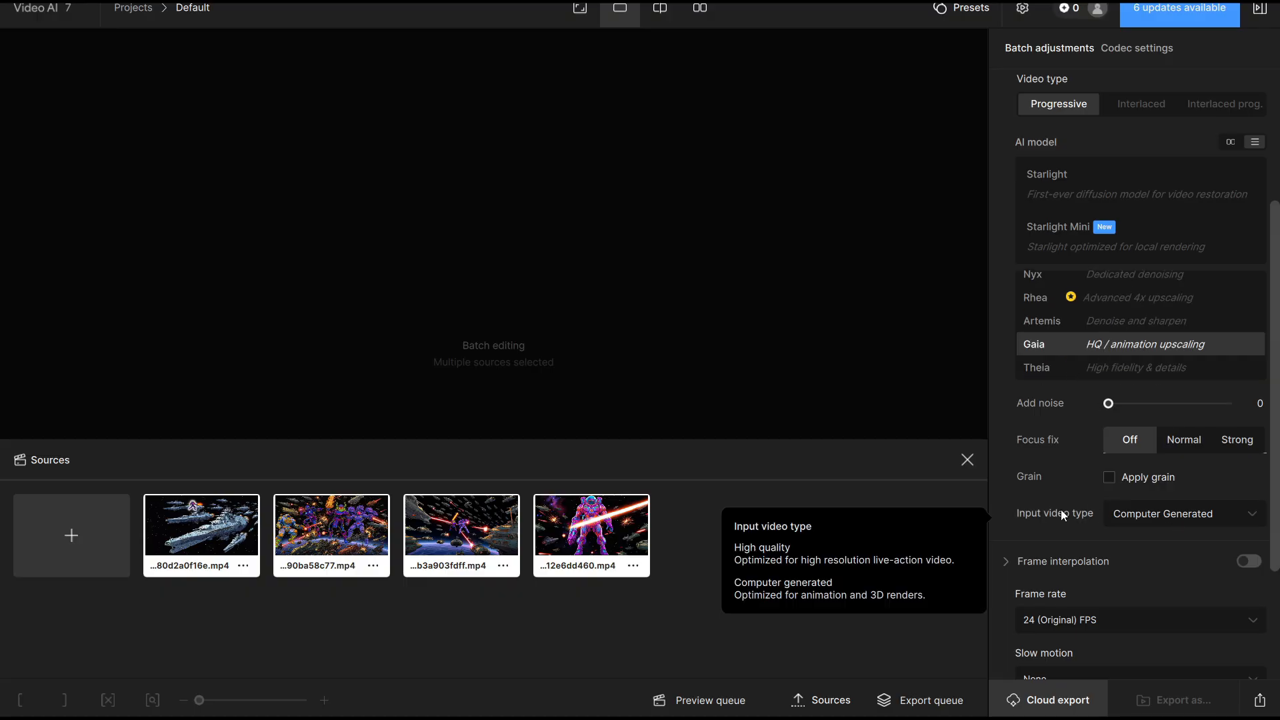
Export the four battle clips at 1080 px width and open the export queue
{"action": "scroll", "coordinate": [1040, 607], "scroll_direction": "down", "scroll_amount": 2}
{"action": "mouse_move", "coordinate": [1053, 621]}
{"action": "scroll", "coordinate": [1053, 621], "scroll_direction": "up", "scroll_amount": 3}
{"action": "scroll", "coordinate": [1062, 483], "scroll_direction": "down", "scroll_amount": 3}
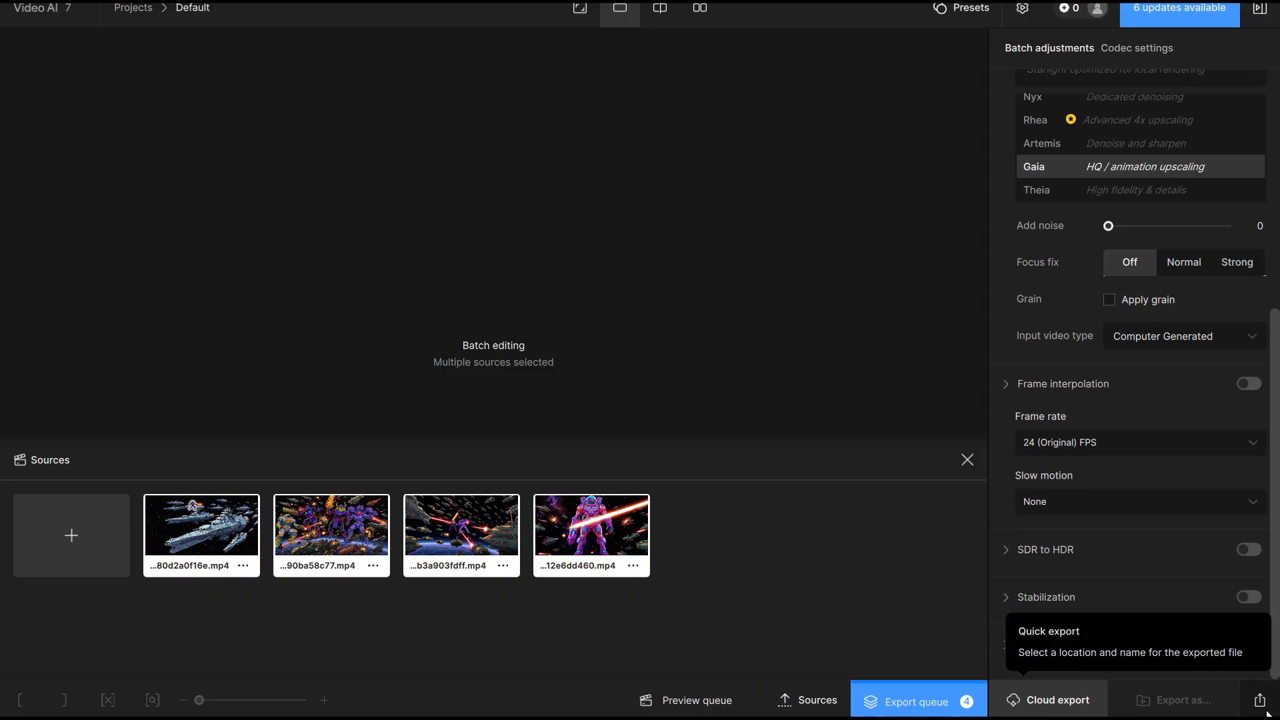
{"action": "left_click", "coordinate": [918, 705]}
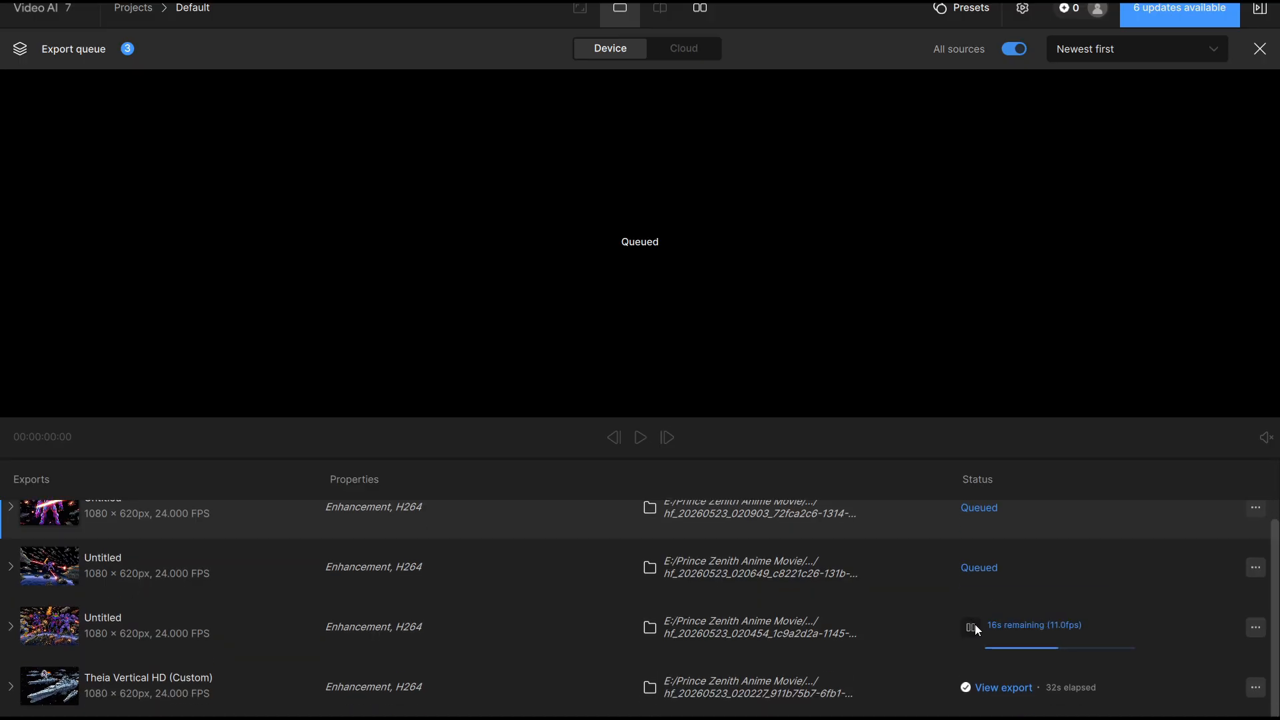
Stop the running export and cancel the remaining queued exports
{"action": "left_click", "coordinate": [968, 567]}
{"action": "right_click", "coordinate": [1077, 548]}
{"action": "left_click", "coordinate": [1117, 705]}
Return to the sources and select all four battle clips for batch editing
{"action": "left_click", "coordinate": [810, 695]}
{"action": "right_click", "coordinate": [181, 542]}
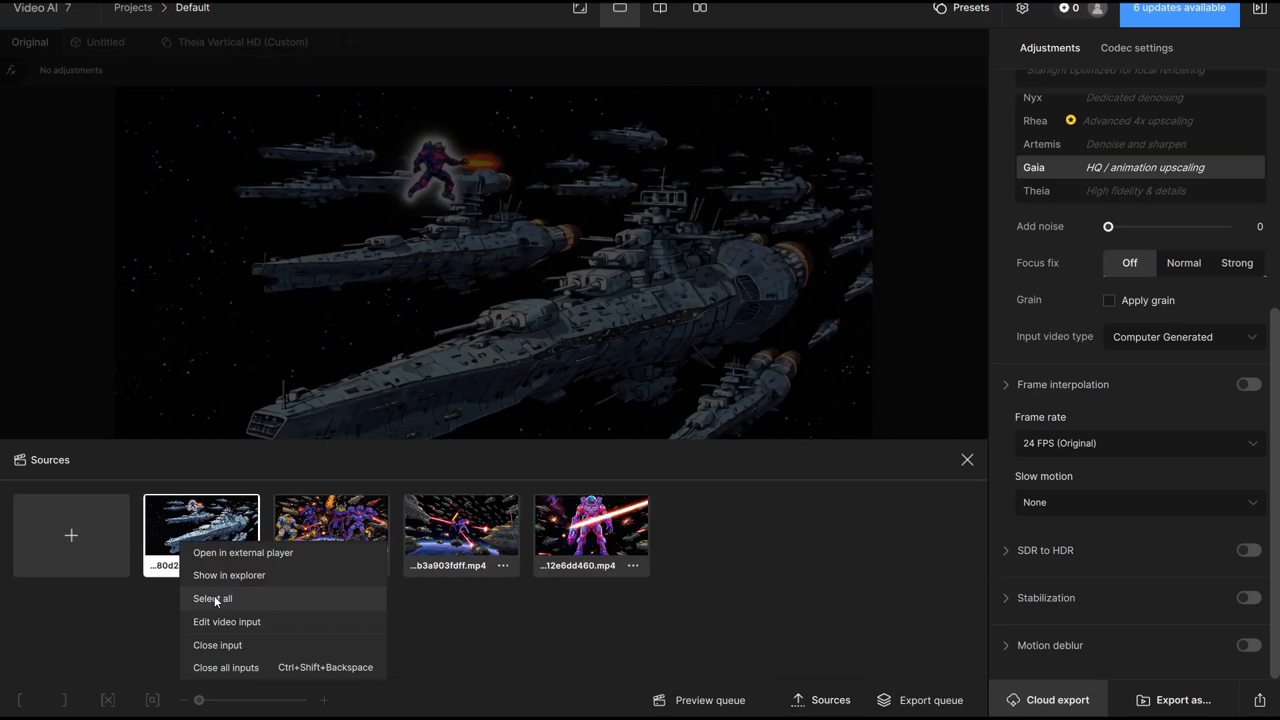
{"action": "left_click", "coordinate": [224, 599]}
Sort the Video folder by date and delete the exported file hf_20260523_020227_911b75b7-6fb1-4805-806f-e780d2a0f16e_gcg5
{"action": "mouse_move", "coordinate": [415, 718]}
{"action": "left_click", "coordinate": [415, 654]}
{"action": "left_click", "coordinate": [457, 209]}
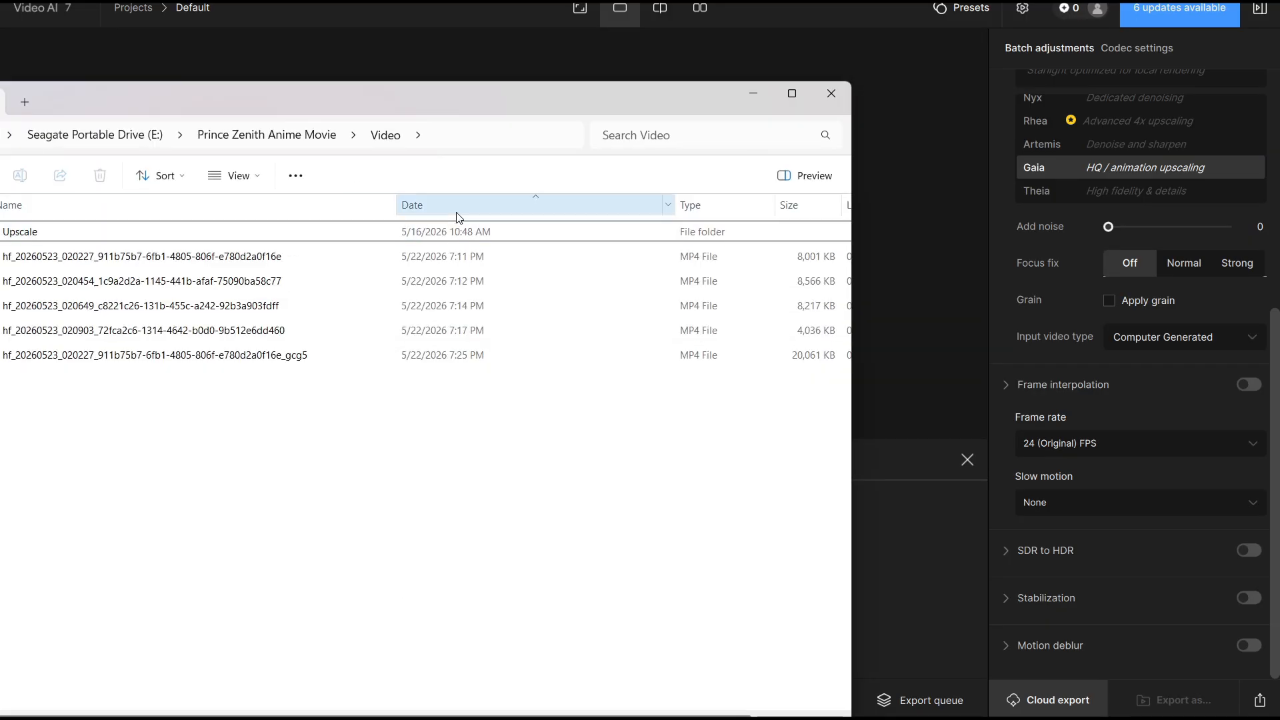
{"action": "left_click", "coordinate": [303, 351]}
{"action": "key", "text": "Delete"}
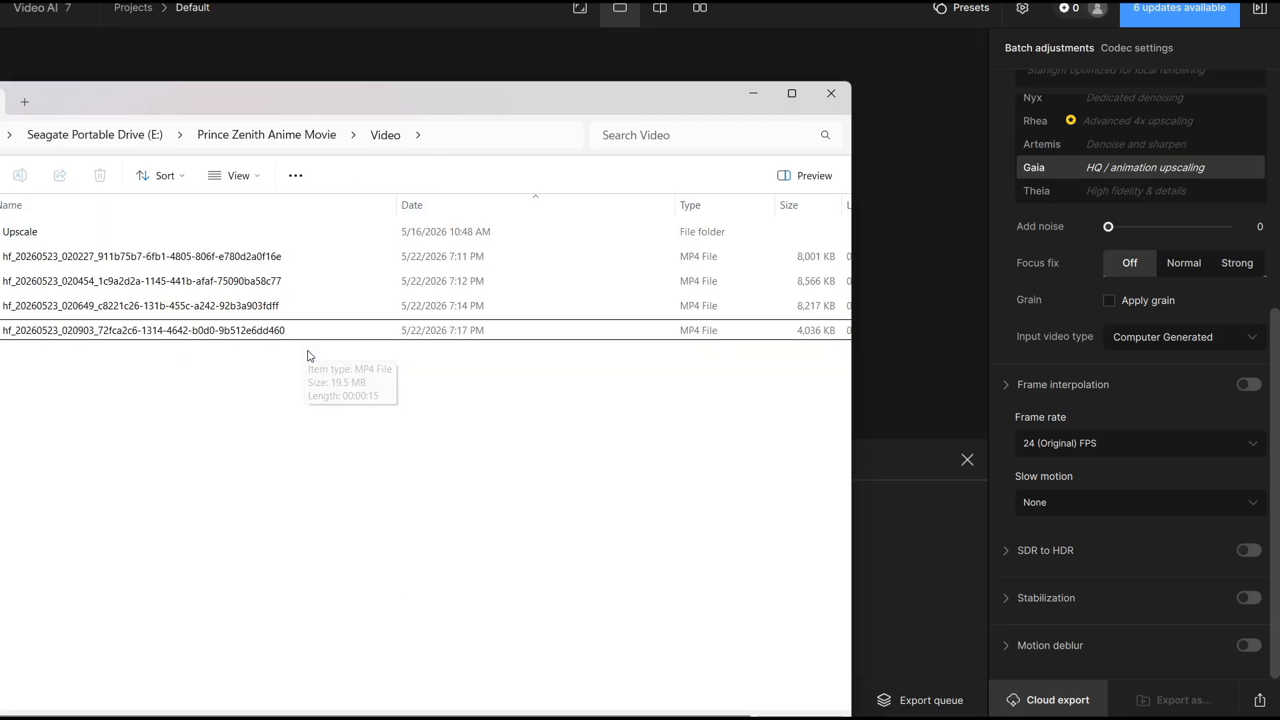
{"action": "left_click", "coordinate": [753, 93]}
Set the batch's output resolution to 1920×1080 (FHD) and its crop setting to Crop to fill
{"action": "scroll", "coordinate": [1014, 202], "scroll_direction": "up", "scroll_amount": 10}
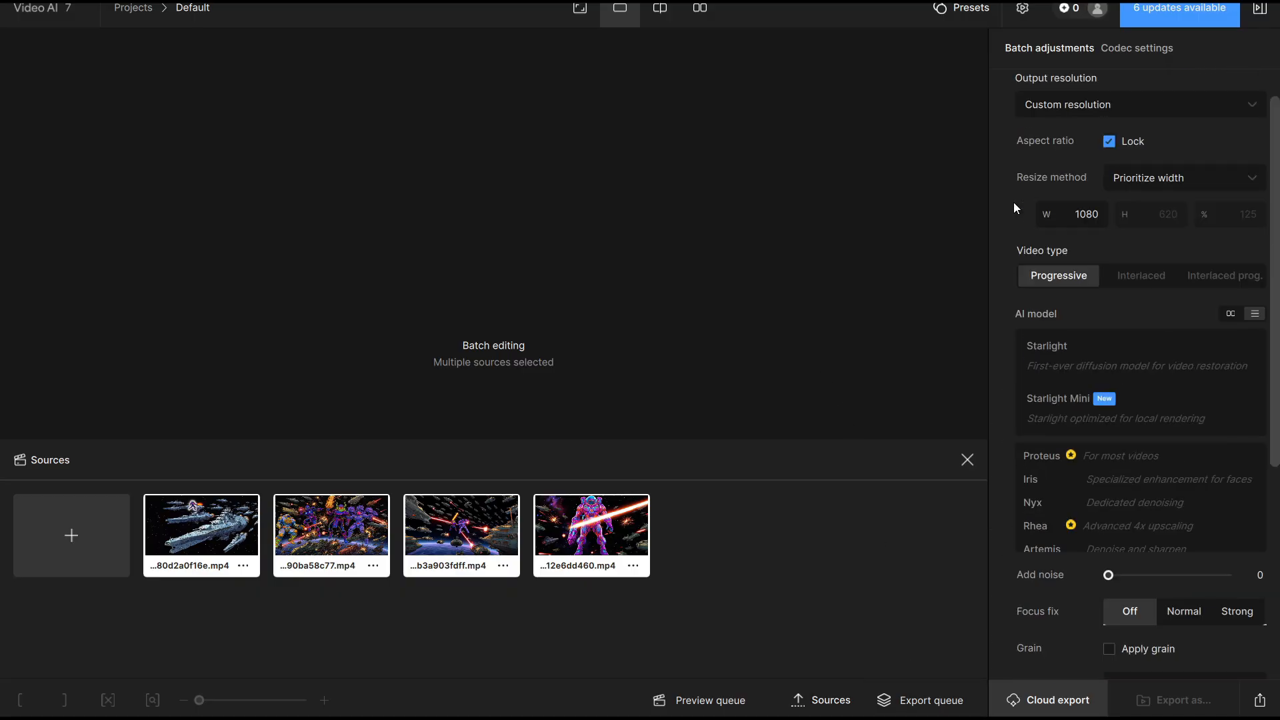
{"action": "left_click", "coordinate": [1100, 148]}
{"action": "left_click", "coordinate": [1087, 288]}
{"action": "left_click", "coordinate": [1134, 187]}
{"action": "left_click", "coordinate": [1131, 242]}
Export the four clips with the Gaia model at 1920×1080 and open the export queue
{"action": "scroll", "coordinate": [1134, 430], "scroll_direction": "down", "scroll_amount": 2}
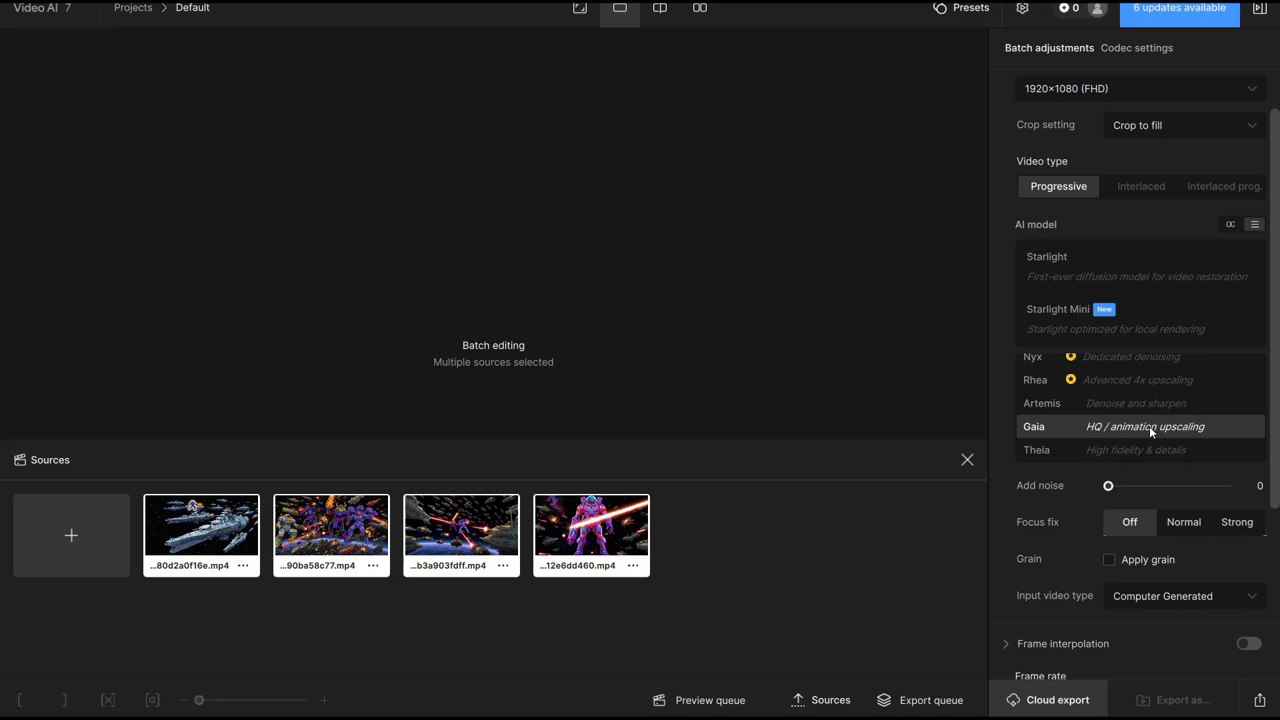
{"action": "scroll", "coordinate": [1029, 586], "scroll_direction": "down", "scroll_amount": 3}
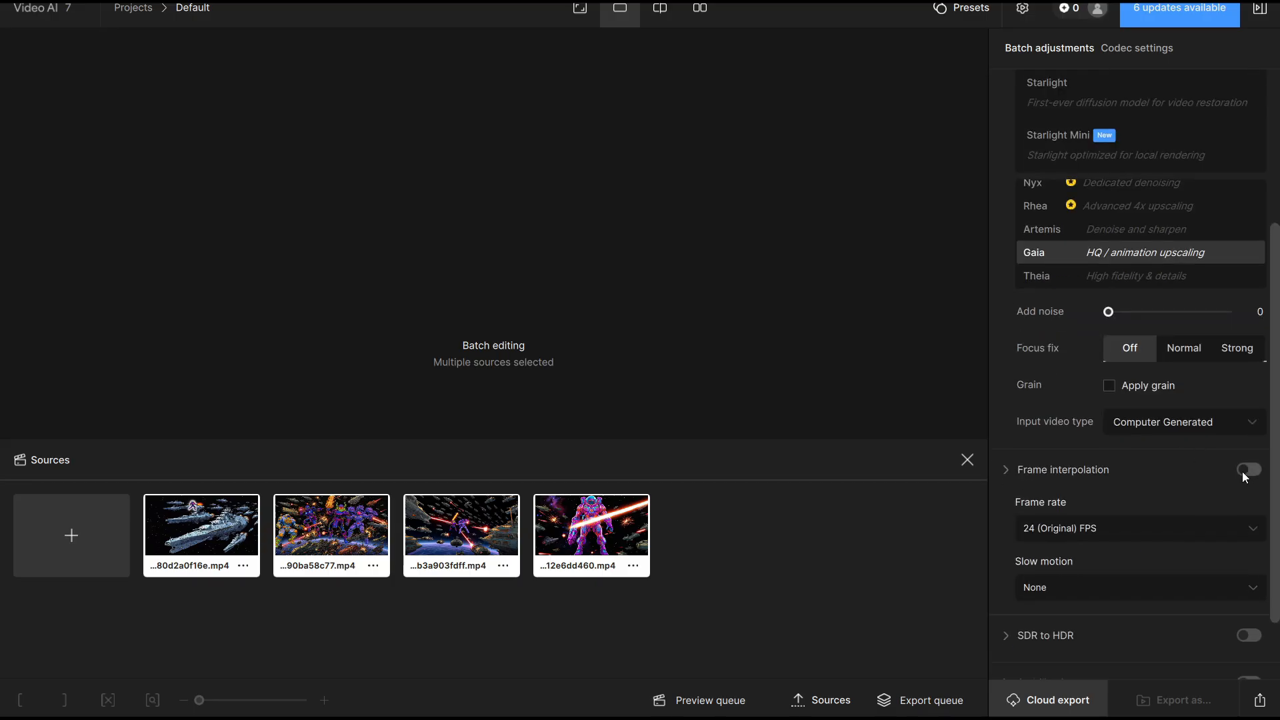
{"action": "left_click", "coordinate": [914, 700]}
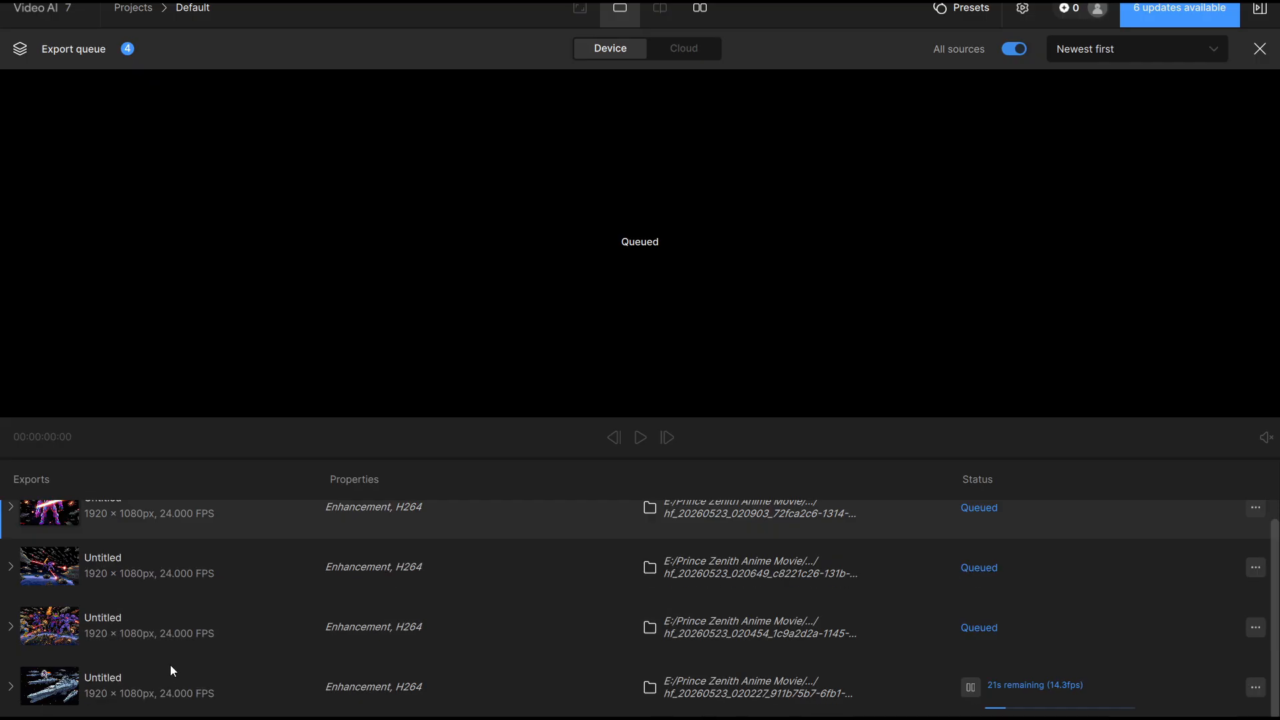